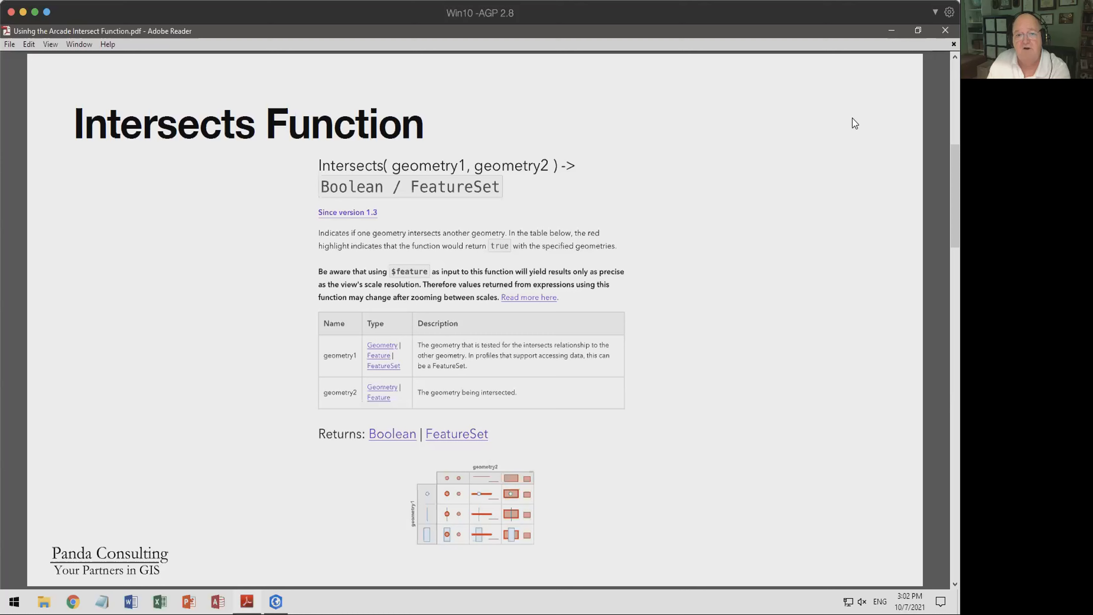
- Review the Intersects function syntax and its uses in the PDF, advancing to the Sample Intersect Code page
{"action": "left_click_drag", "start_coordinate": [316, 164], "coordinate": [384, 167]}
{"action": "left_click", "coordinate": [420, 150]}
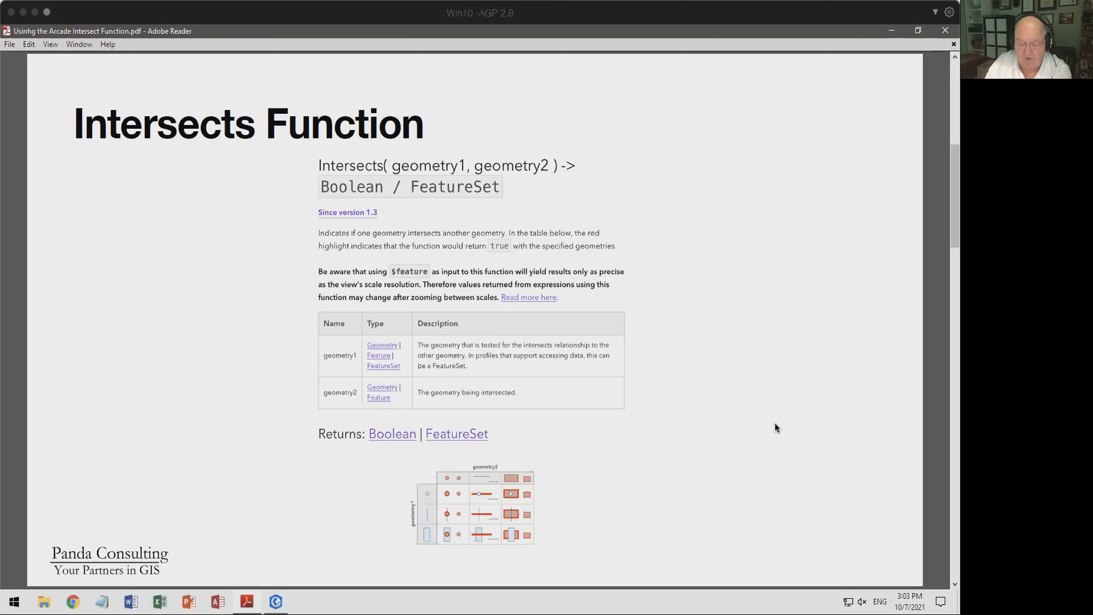
{"action": "left_click", "coordinate": [894, 481]}
{"action": "scroll", "coordinate": [890, 490], "scroll_direction": "down", "scroll_amount": 1}
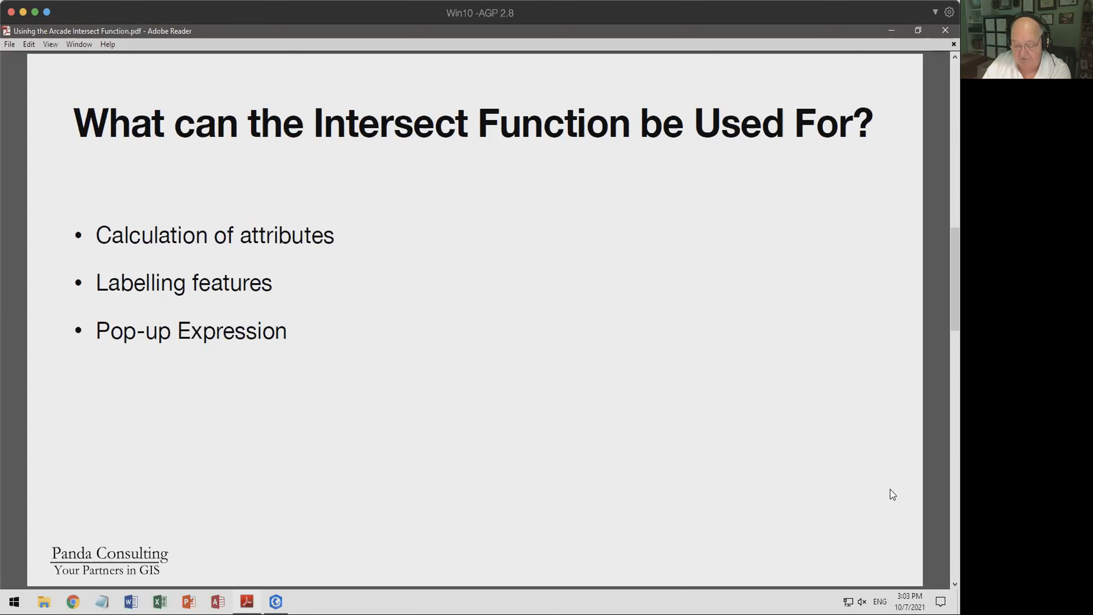
{"action": "key", "text": "Page_Down"}
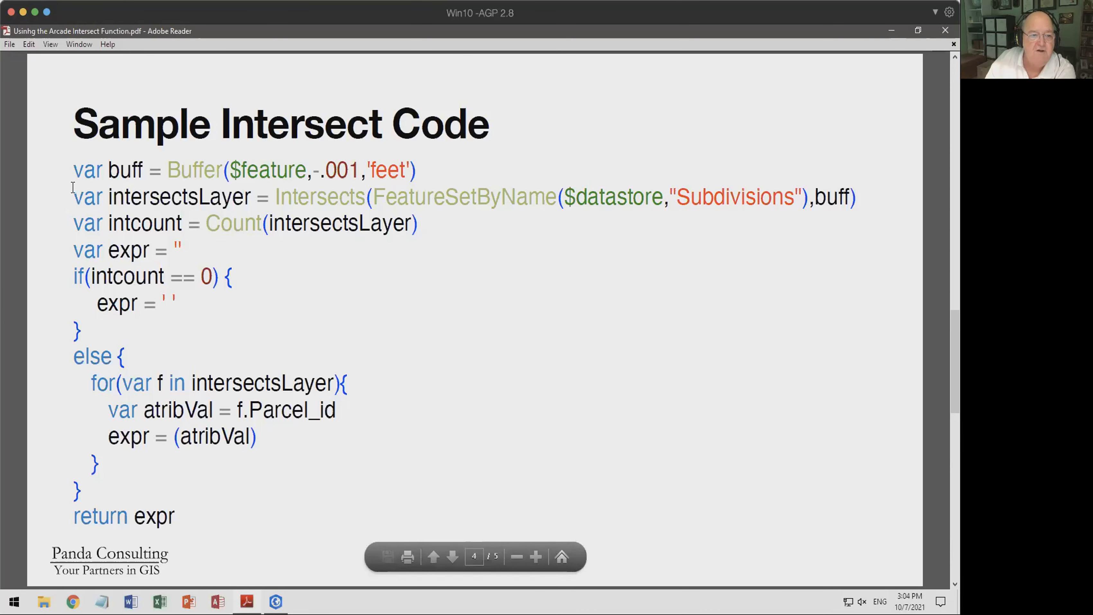
- Examine the buff variable line of the sample code, including the Buffer function, its $feature input and the distance argument
{"action": "left_click_drag", "start_coordinate": [74, 170], "coordinate": [103, 171]}
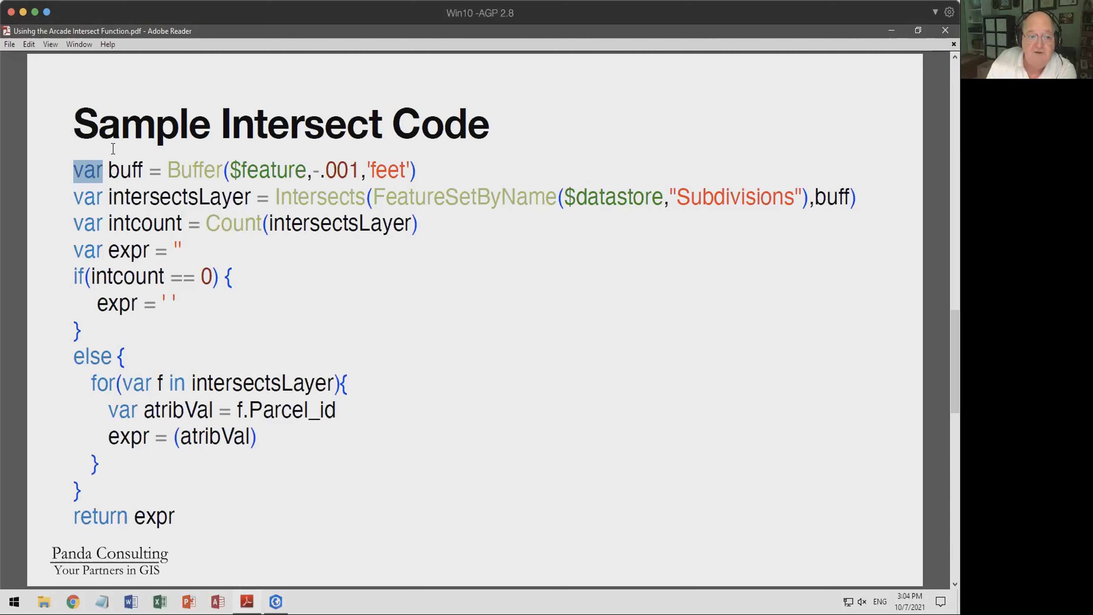
{"action": "left_click_drag", "start_coordinate": [109, 170], "coordinate": [146, 167]}
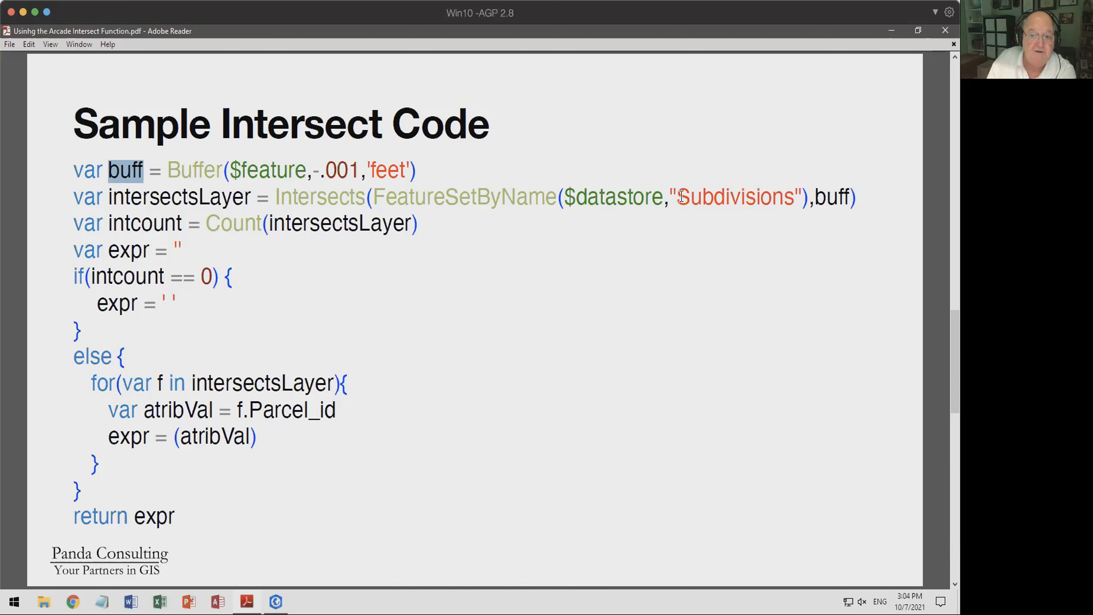
{"action": "left_click_drag", "start_coordinate": [681, 198], "coordinate": [795, 198]}
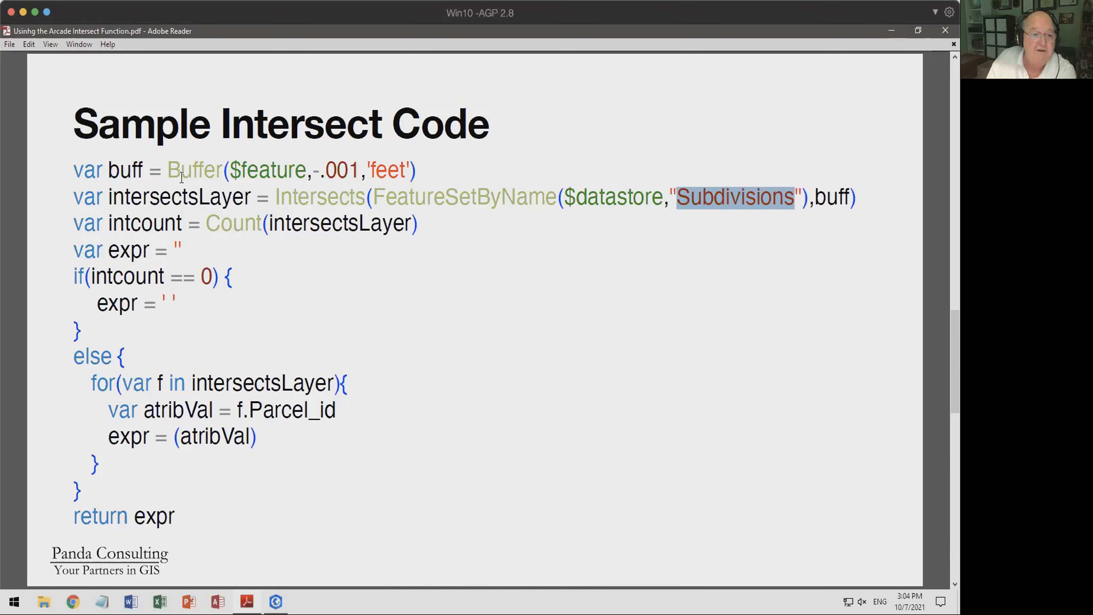
{"action": "left_click_drag", "start_coordinate": [228, 169], "coordinate": [307, 170]}
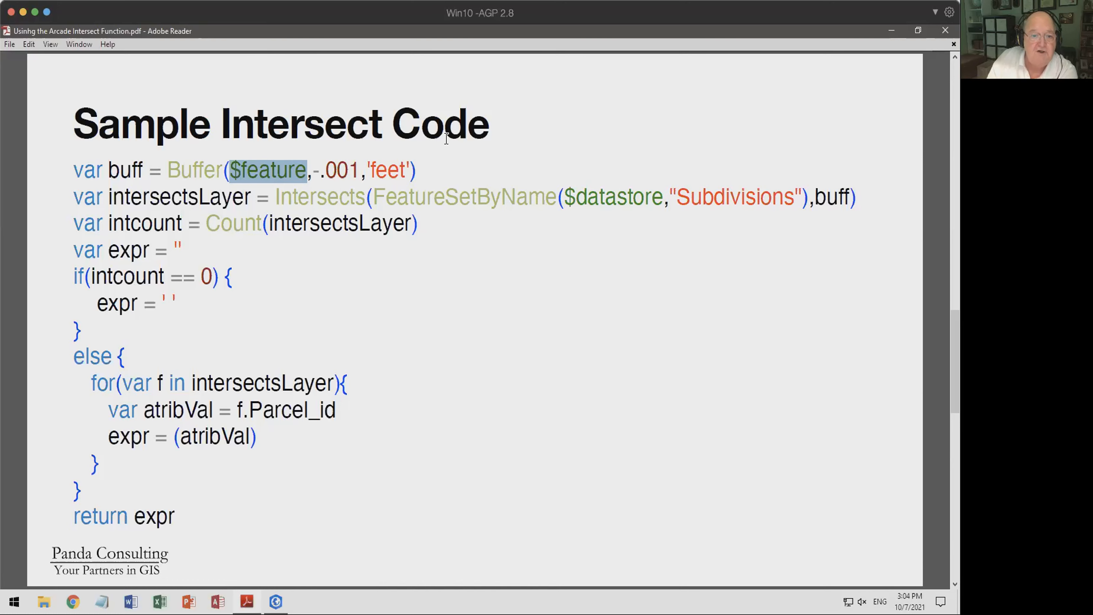
{"action": "left_click_drag", "start_coordinate": [312, 170], "coordinate": [361, 171]}
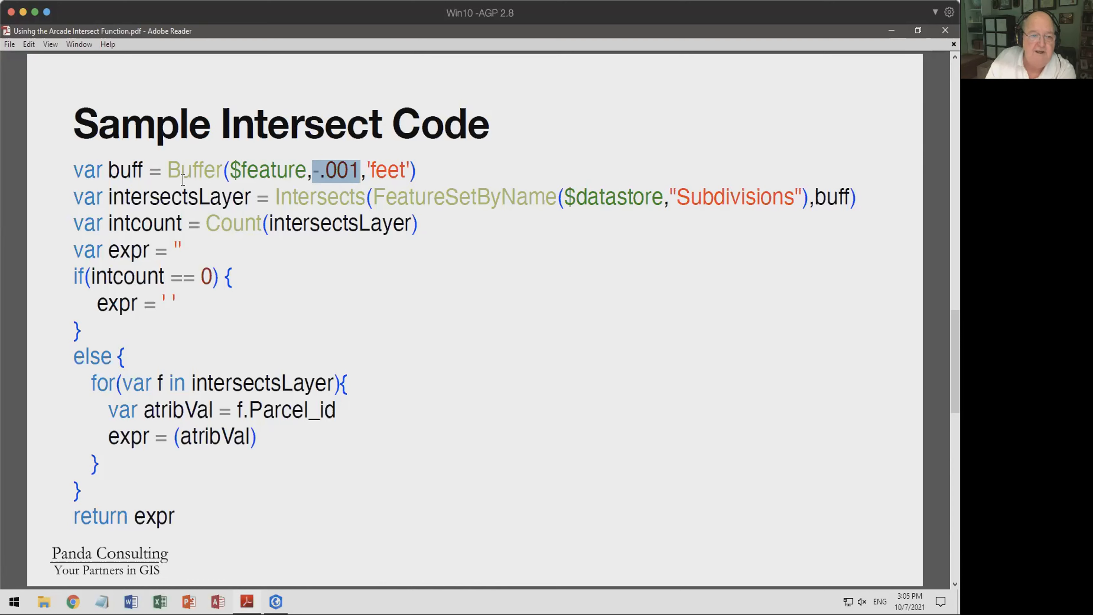
{"action": "left_click_drag", "start_coordinate": [167, 170], "coordinate": [219, 171]}
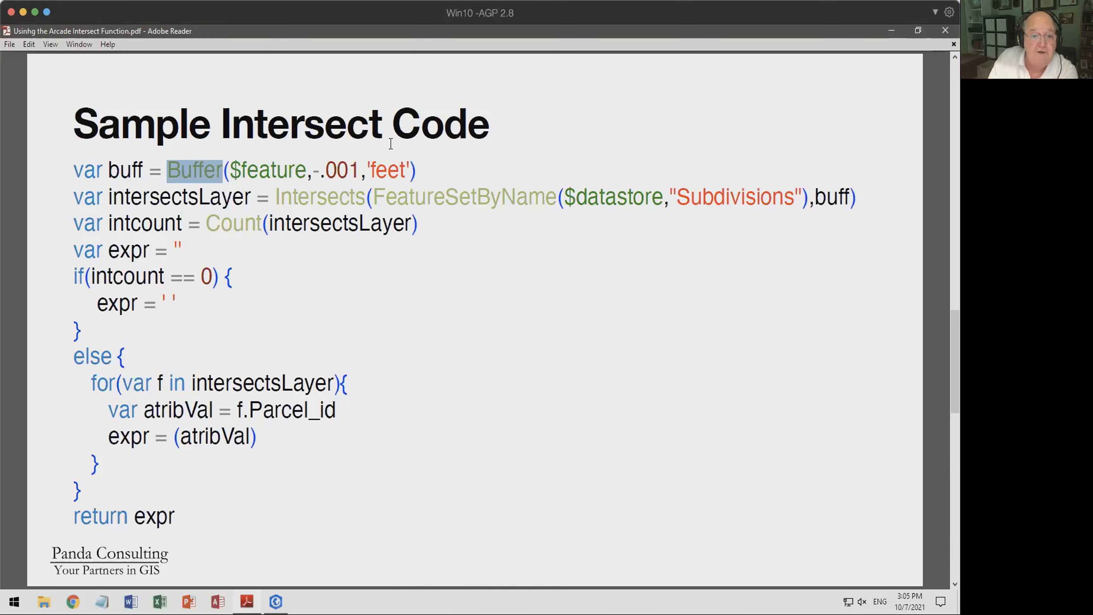
{"action": "left_click_drag", "start_coordinate": [314, 172], "coordinate": [361, 171]}
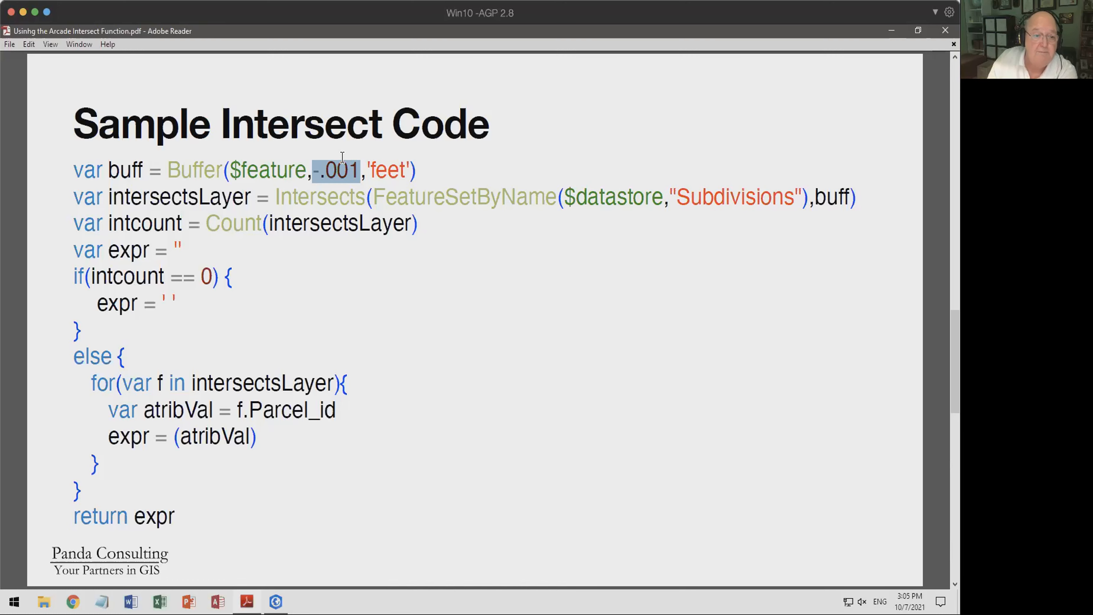
- Examine the intersectsLayer line, covering Intersects, FeatureSetByName, $datastore, the "Subdivisions" layer name and the buff argument
{"action": "left_click_drag", "start_coordinate": [75, 198], "coordinate": [104, 199]}
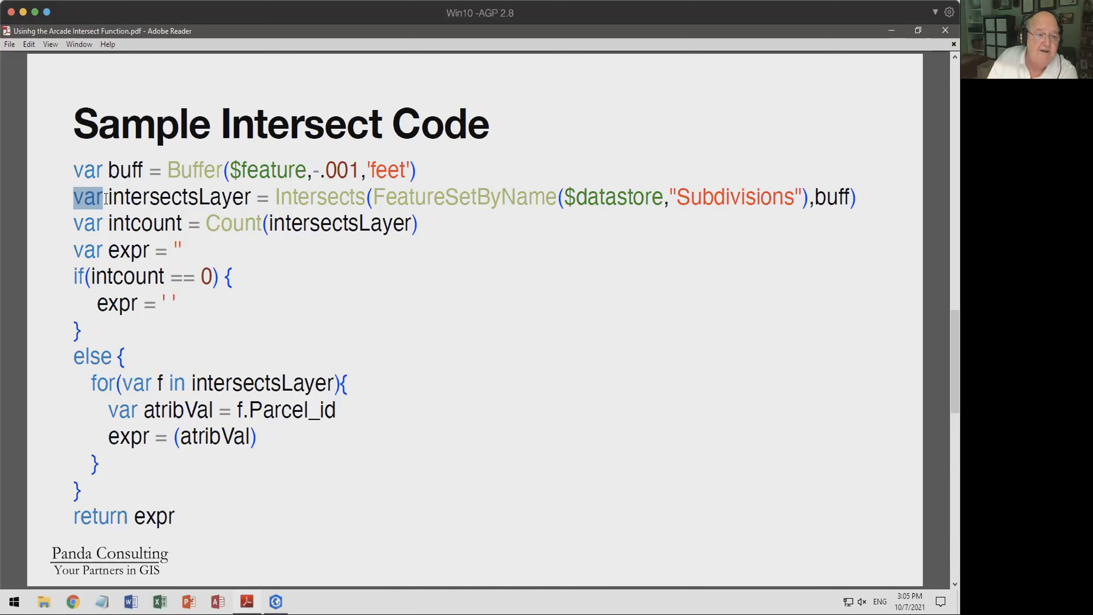
{"action": "left_click", "coordinate": [111, 196]}
{"action": "left_click_drag", "start_coordinate": [110, 196], "coordinate": [251, 197]}
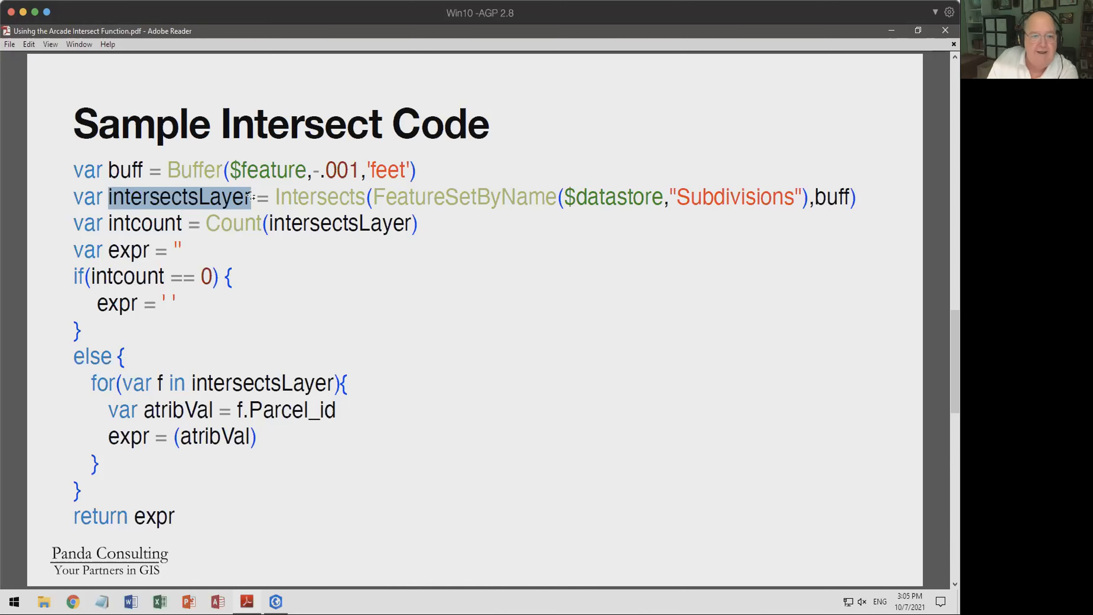
{"action": "left_click_drag", "start_coordinate": [275, 196], "coordinate": [367, 195]}
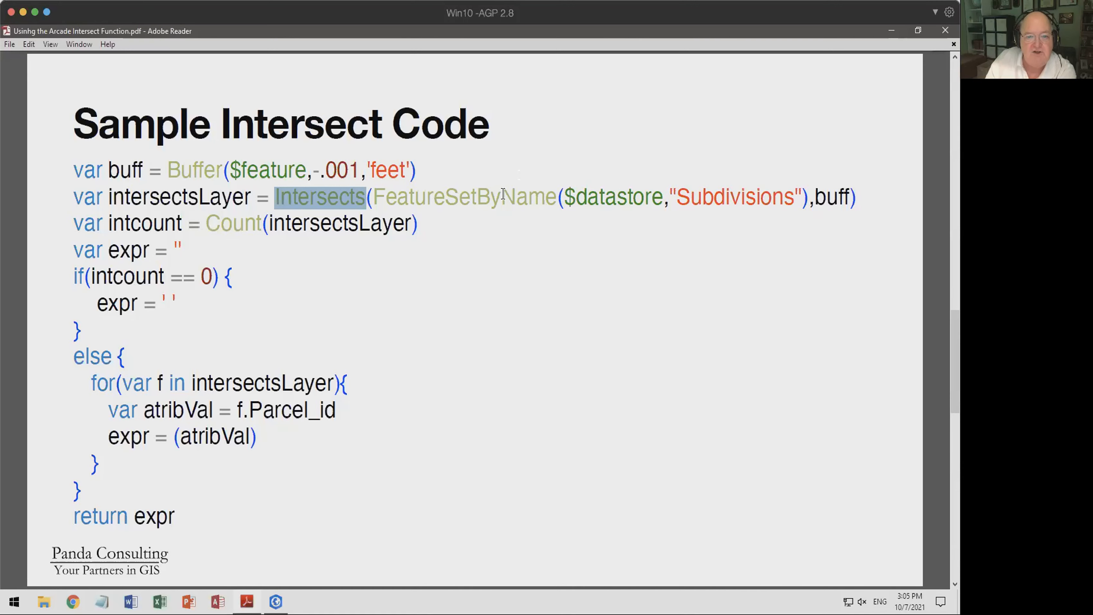
{"action": "left_click_drag", "start_coordinate": [373, 196], "coordinate": [555, 202]}
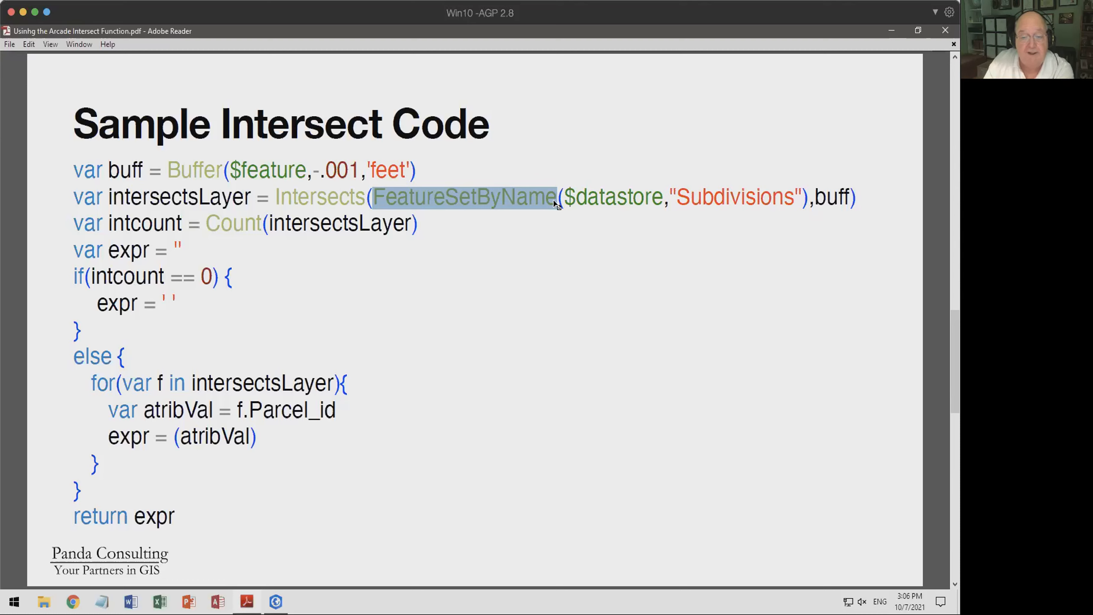
{"action": "left_click_drag", "start_coordinate": [564, 198], "coordinate": [663, 199]}
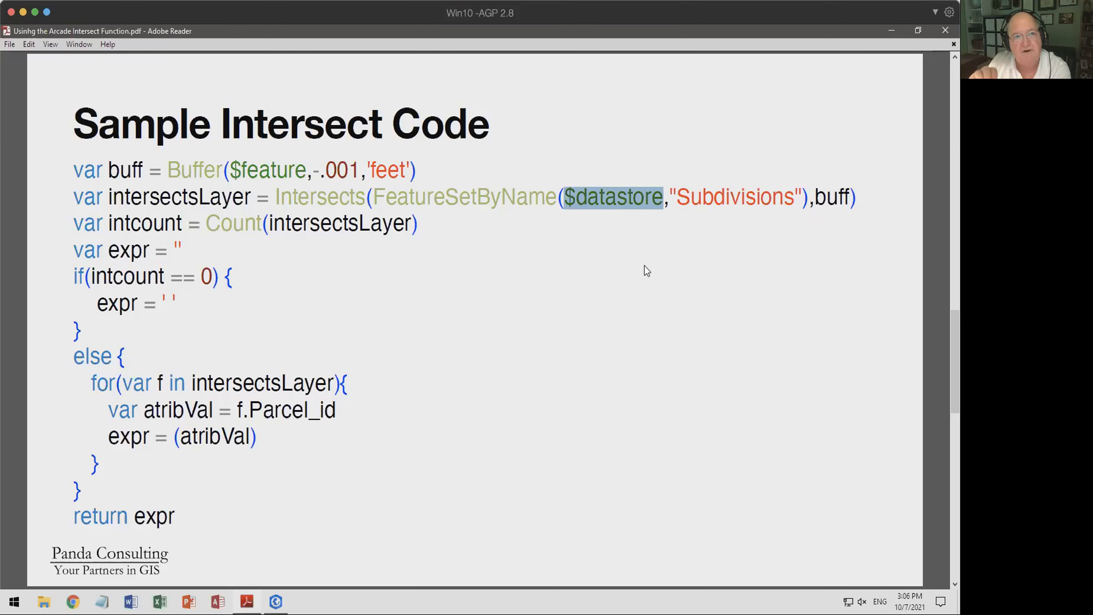
{"action": "left_click", "coordinate": [669, 202]}
{"action": "left_click_drag", "start_coordinate": [680, 190], "coordinate": [803, 198]}
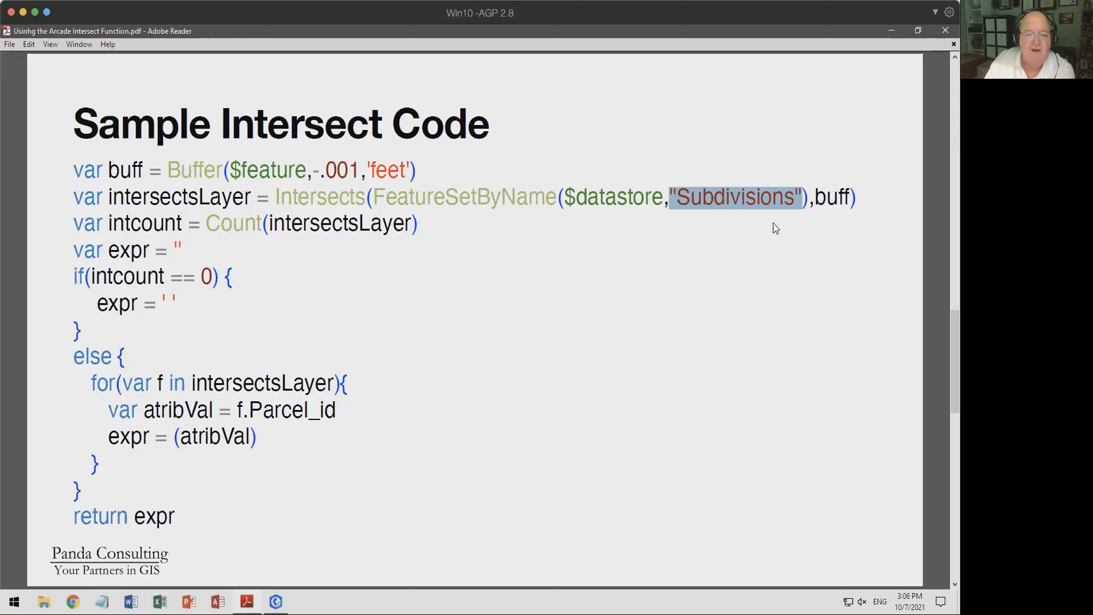
{"action": "left_click_drag", "start_coordinate": [559, 197], "coordinate": [849, 199]}
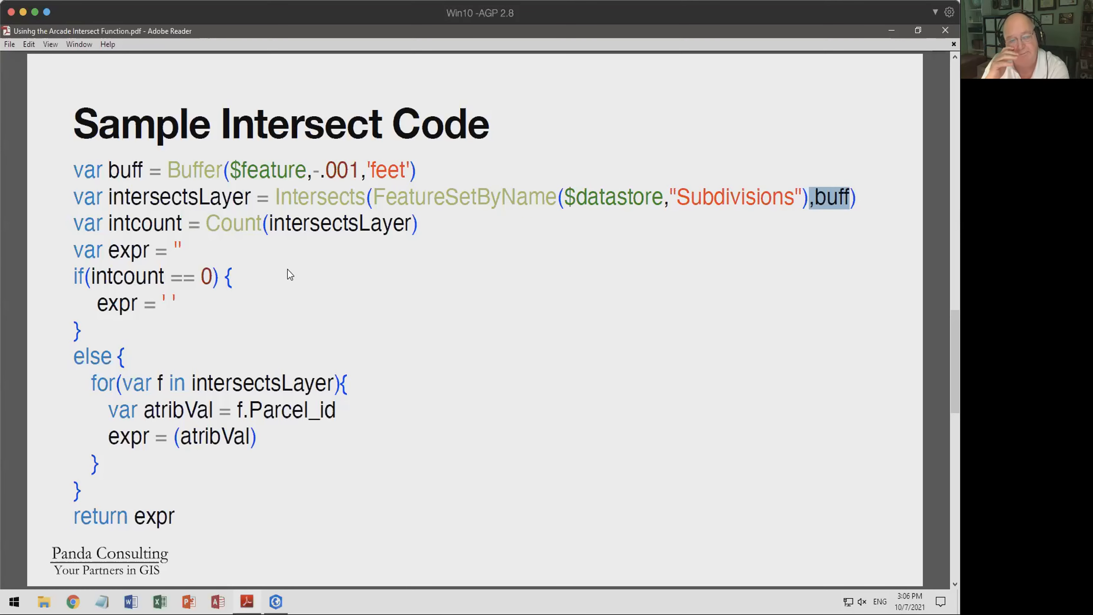
- Examine the intcount line with its Count function and the empty expr variable declaration in the sample code
{"action": "left_click_drag", "start_coordinate": [73, 222], "coordinate": [103, 220]}
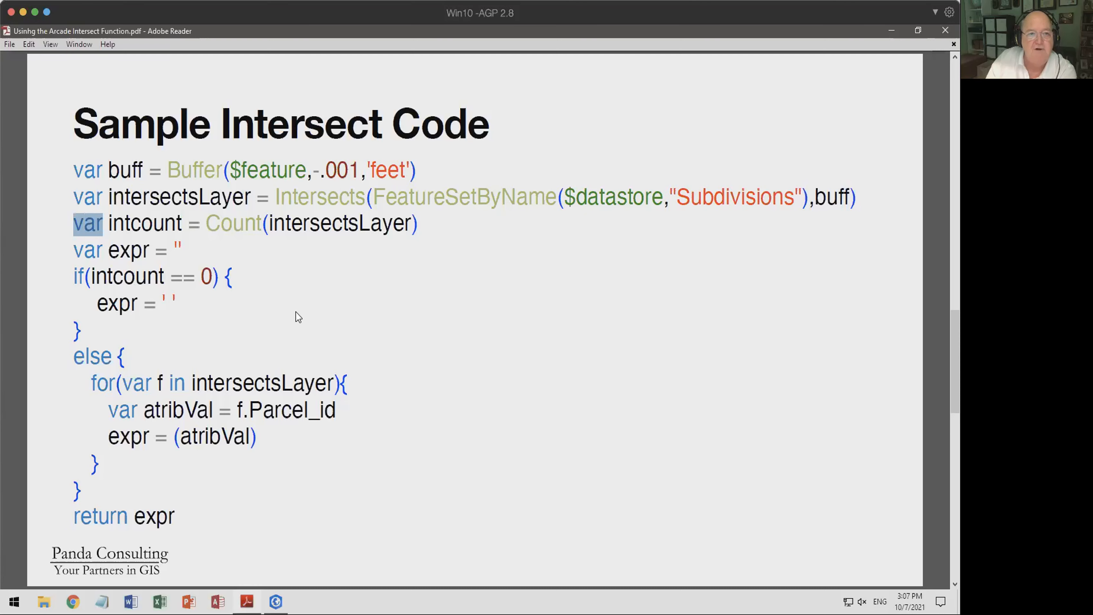
{"action": "left_click_drag", "start_coordinate": [107, 222], "coordinate": [185, 223]}
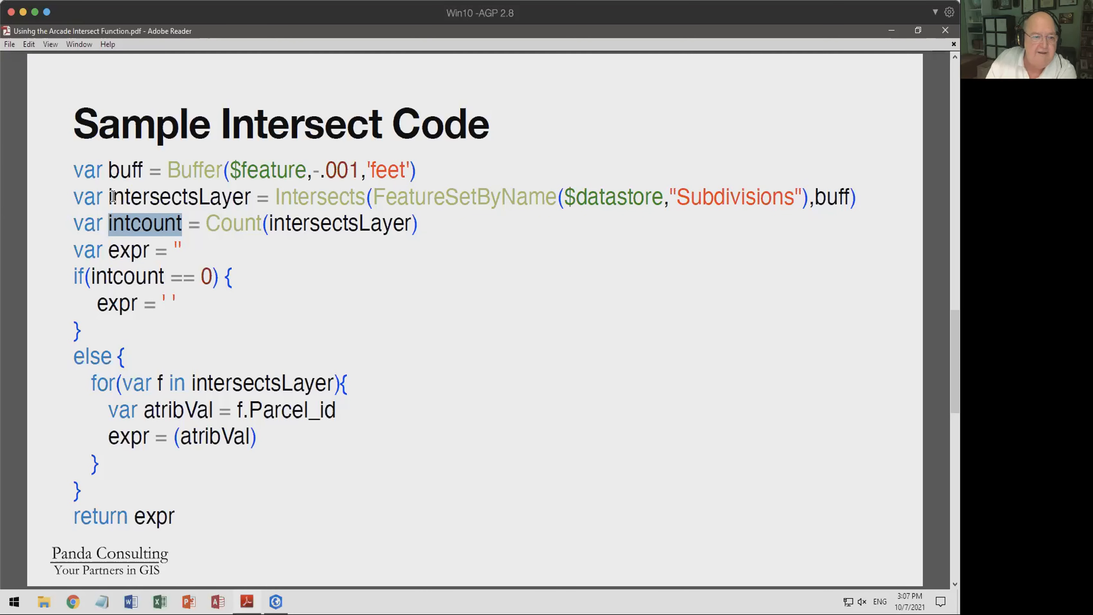
{"action": "left_click_drag", "start_coordinate": [263, 223], "coordinate": [414, 223]}
{"action": "left_click_drag", "start_coordinate": [205, 223], "coordinate": [262, 223]}
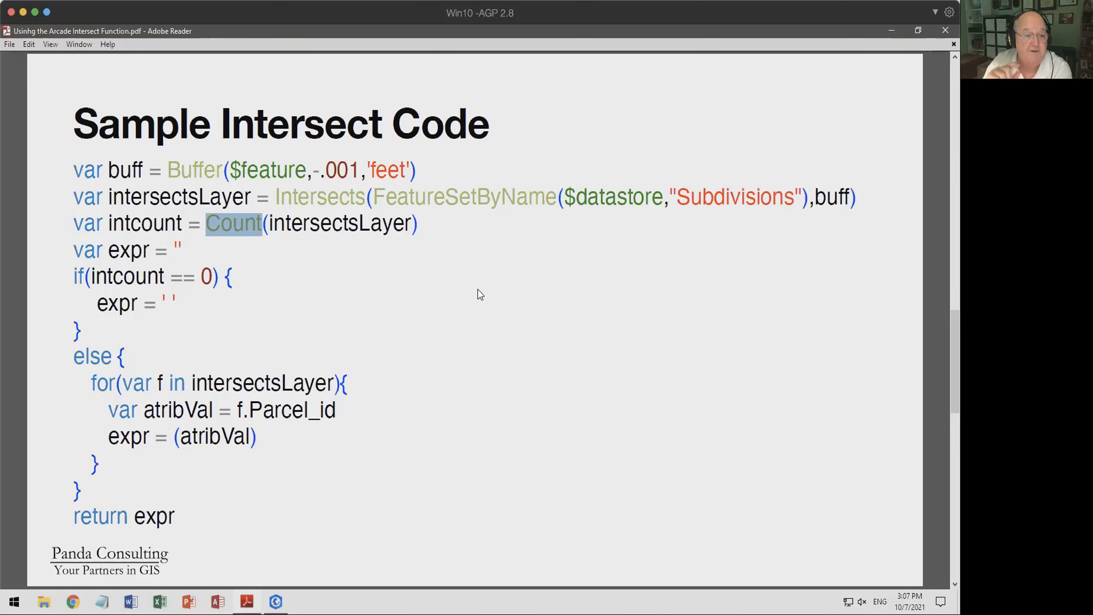
{"action": "left_click_drag", "start_coordinate": [72, 252], "coordinate": [146, 249]}
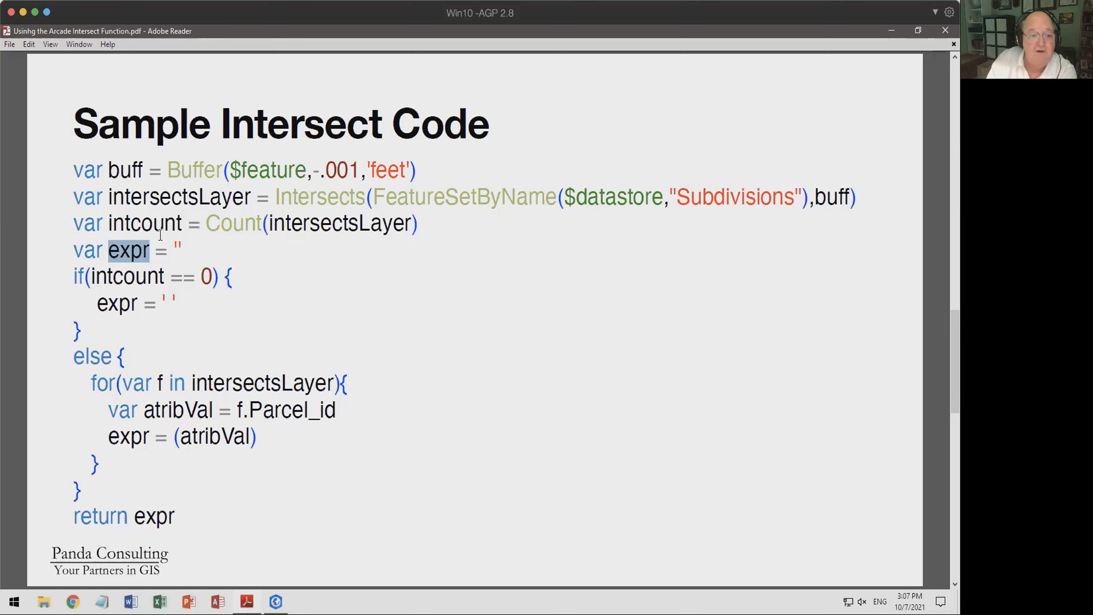
{"action": "left_click_drag", "start_coordinate": [173, 250], "coordinate": [184, 249]}
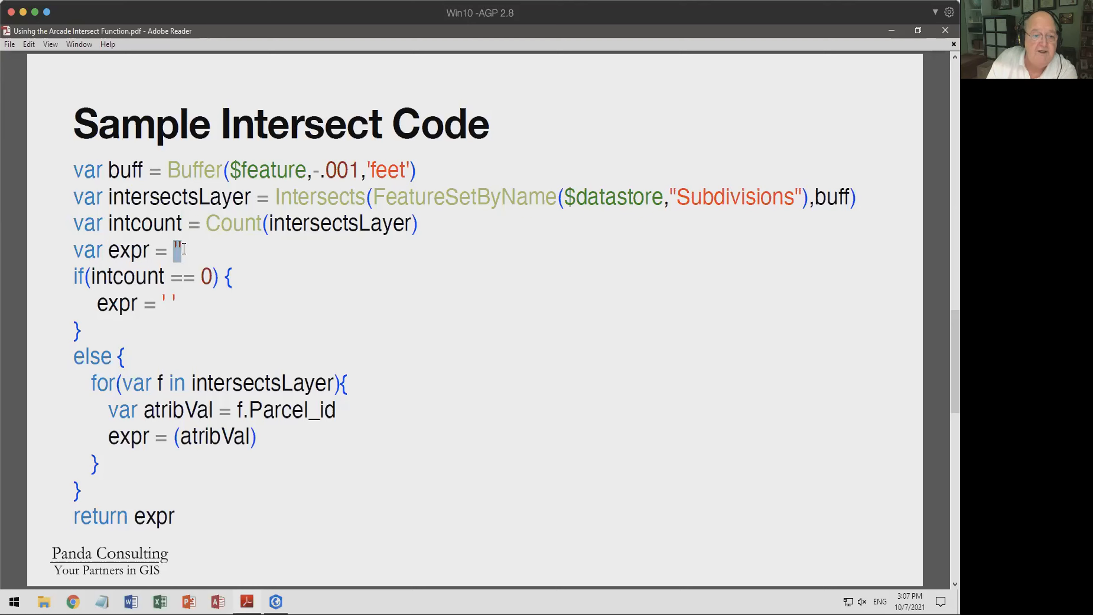
- Examine the if branch that tests whether intcount equals 0, its blank expr assignment and the return statement
{"action": "left_click_drag", "start_coordinate": [72, 276], "coordinate": [84, 276]}
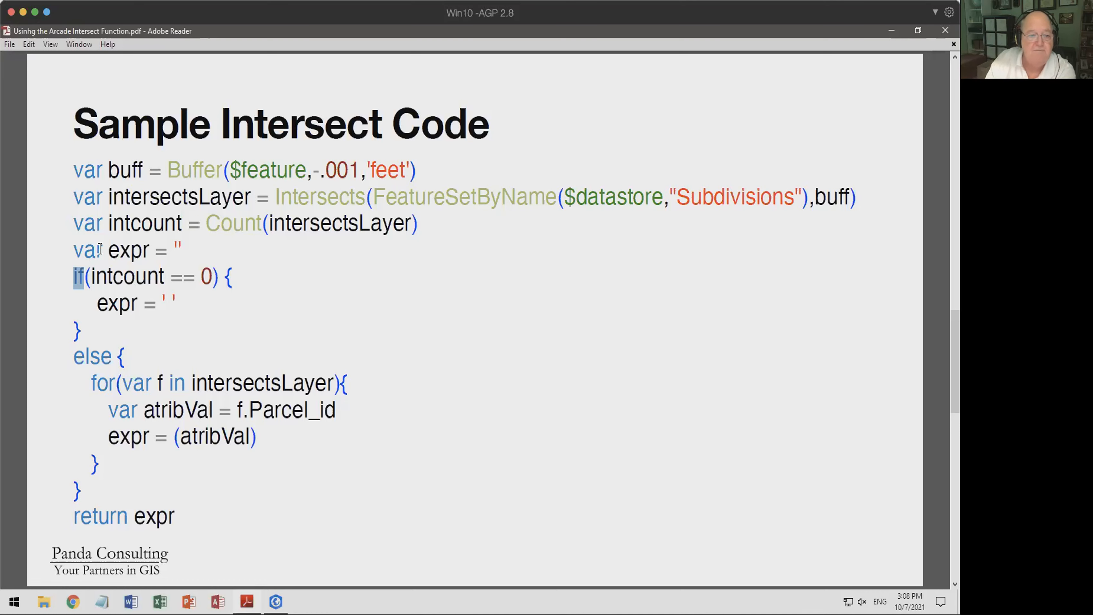
{"action": "left_click_drag", "start_coordinate": [171, 277], "coordinate": [195, 276]}
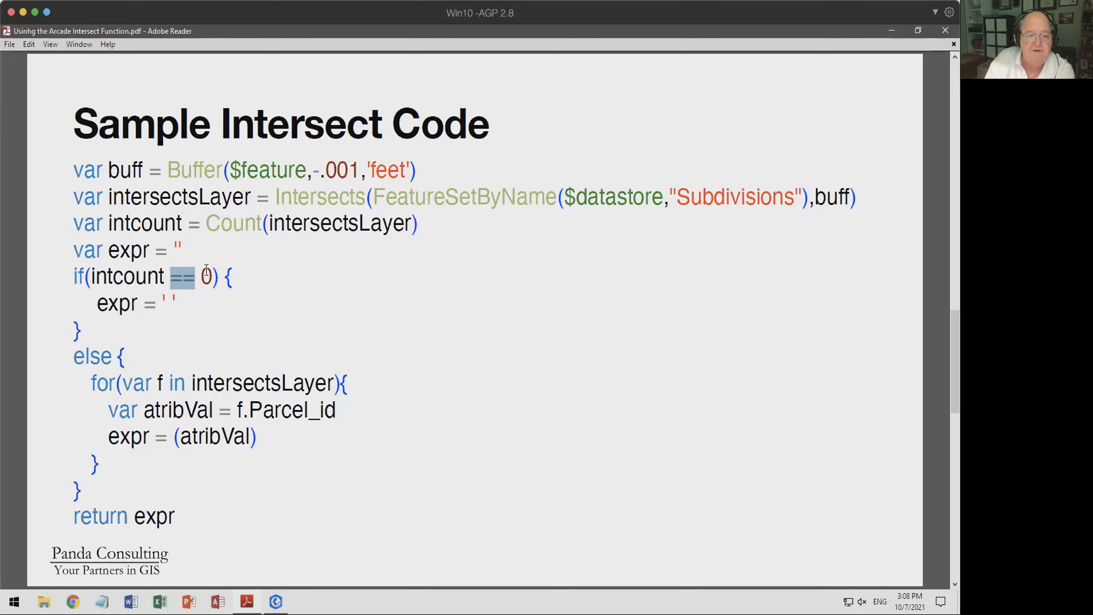
{"action": "double_click", "coordinate": [207, 276]}
{"action": "left_click_drag", "start_coordinate": [96, 303], "coordinate": [204, 300]}
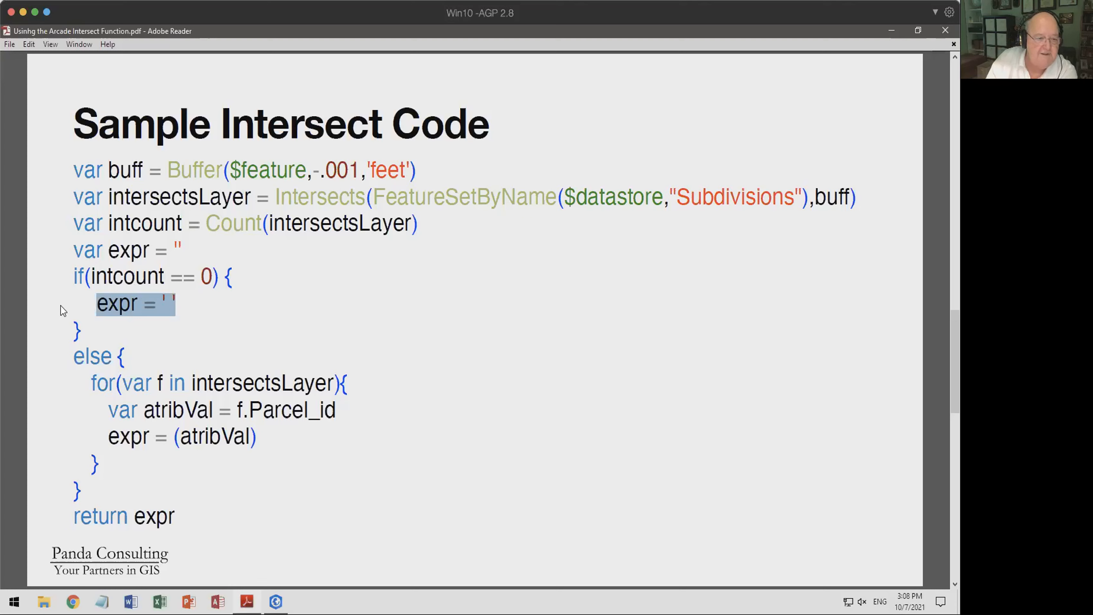
{"action": "left_click_drag", "start_coordinate": [75, 519], "coordinate": [173, 523]}
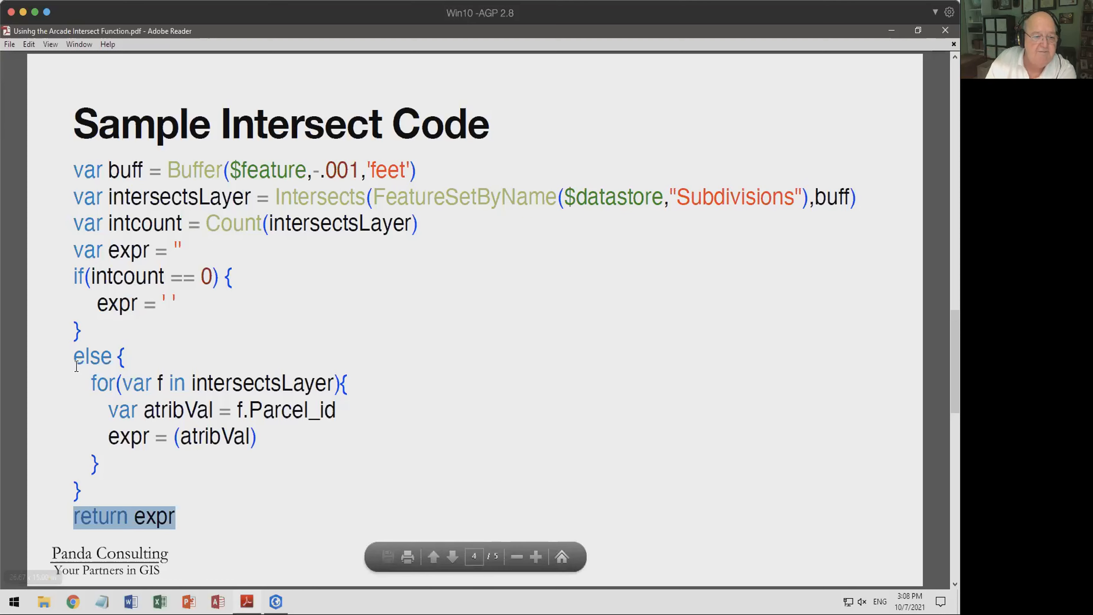
- Examine the else branch with its for loop over intersectsLayer, the Parcel_id attribute, the expr assignment and the returned value
{"action": "left_click_drag", "start_coordinate": [74, 357], "coordinate": [130, 357]}
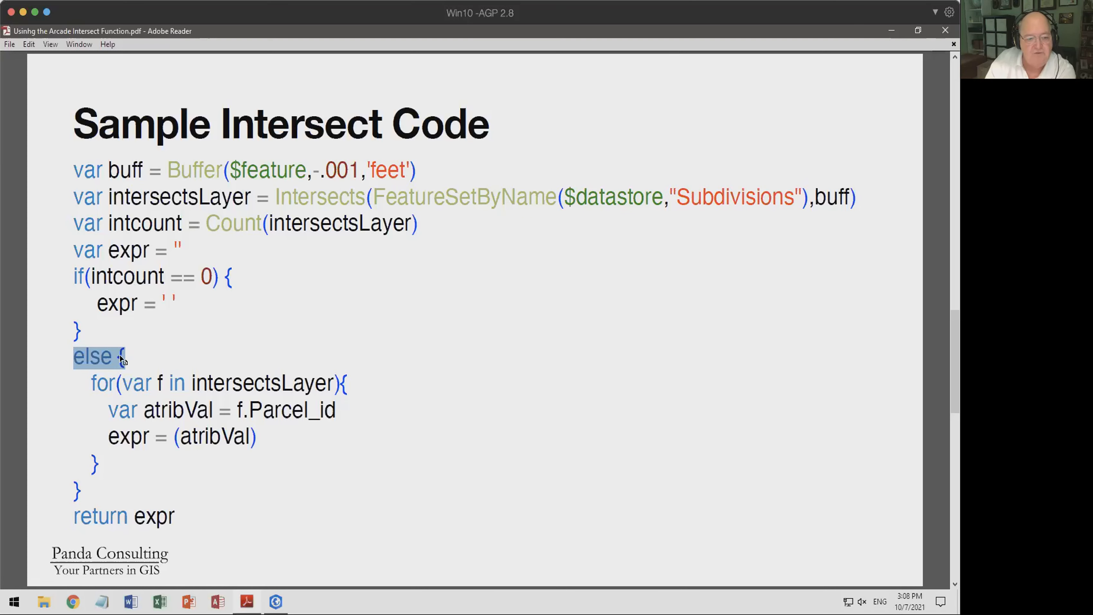
{"action": "left_click_drag", "start_coordinate": [90, 380], "coordinate": [324, 387]}
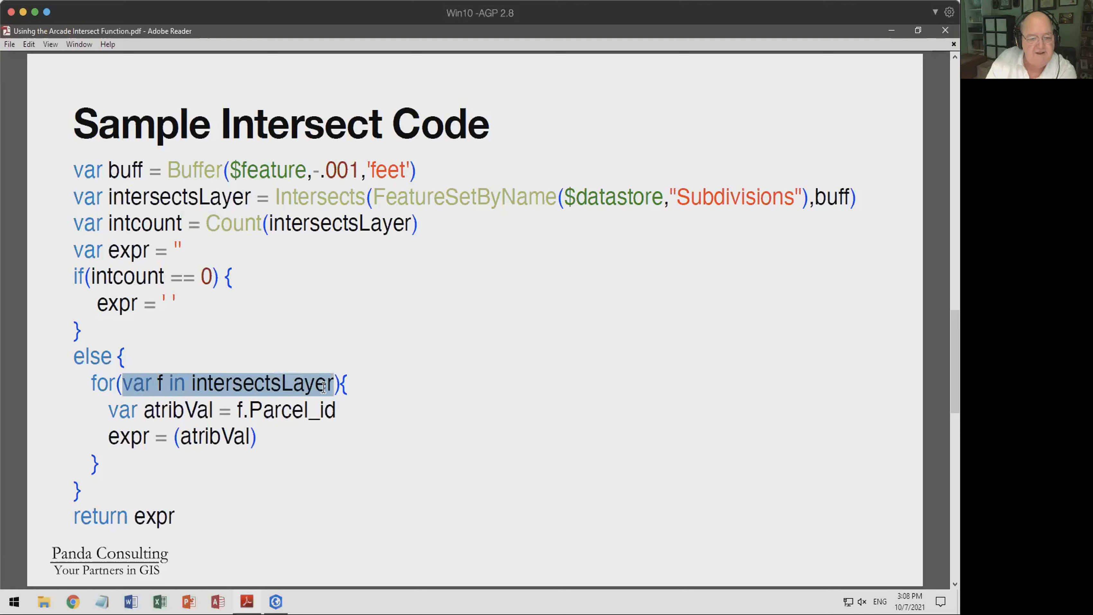
{"action": "left_click", "coordinate": [146, 411]}
{"action": "left_click_drag", "start_coordinate": [146, 410], "coordinate": [249, 411]}
{"action": "left_click", "coordinate": [338, 409]}
{"action": "double_click", "coordinate": [338, 409]}
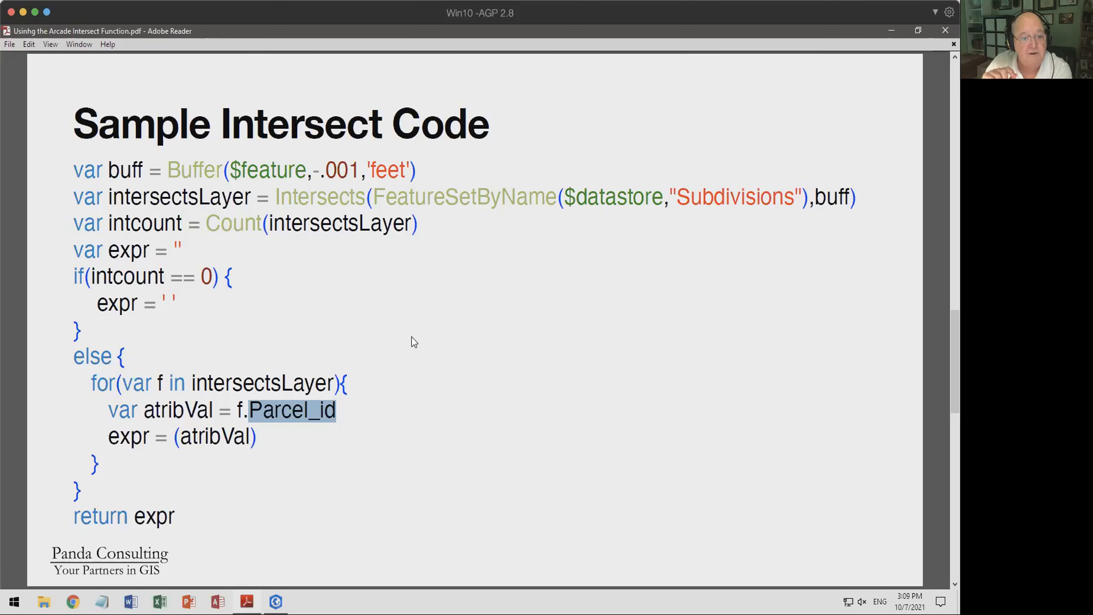
{"action": "left_click", "coordinate": [107, 440]}
{"action": "left_click_drag", "start_coordinate": [107, 441], "coordinate": [150, 441]}
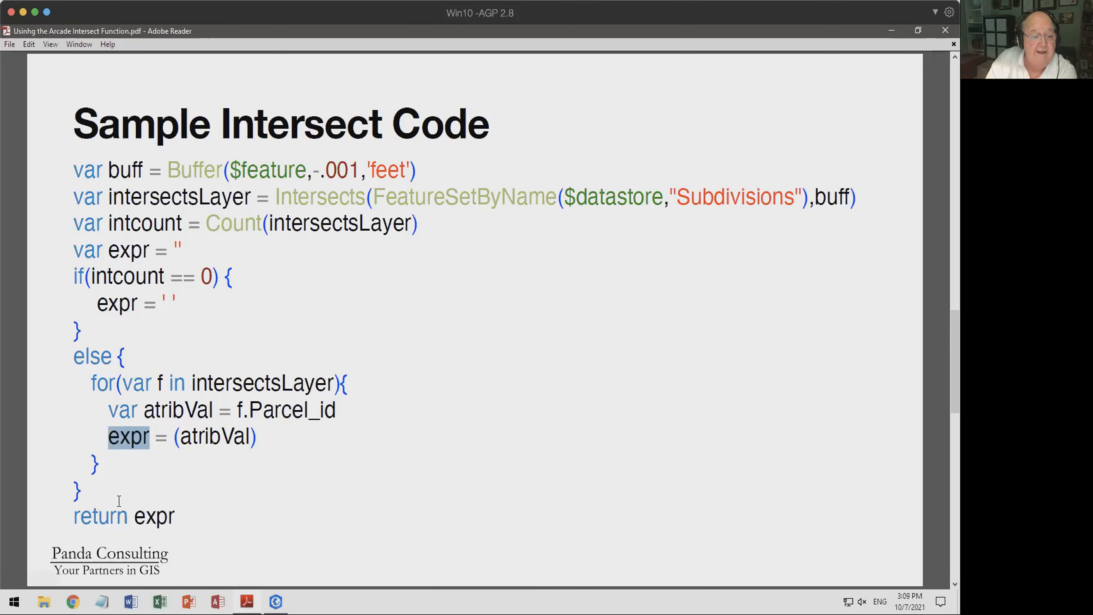
{"action": "left_click_drag", "start_coordinate": [74, 519], "coordinate": [168, 517]}
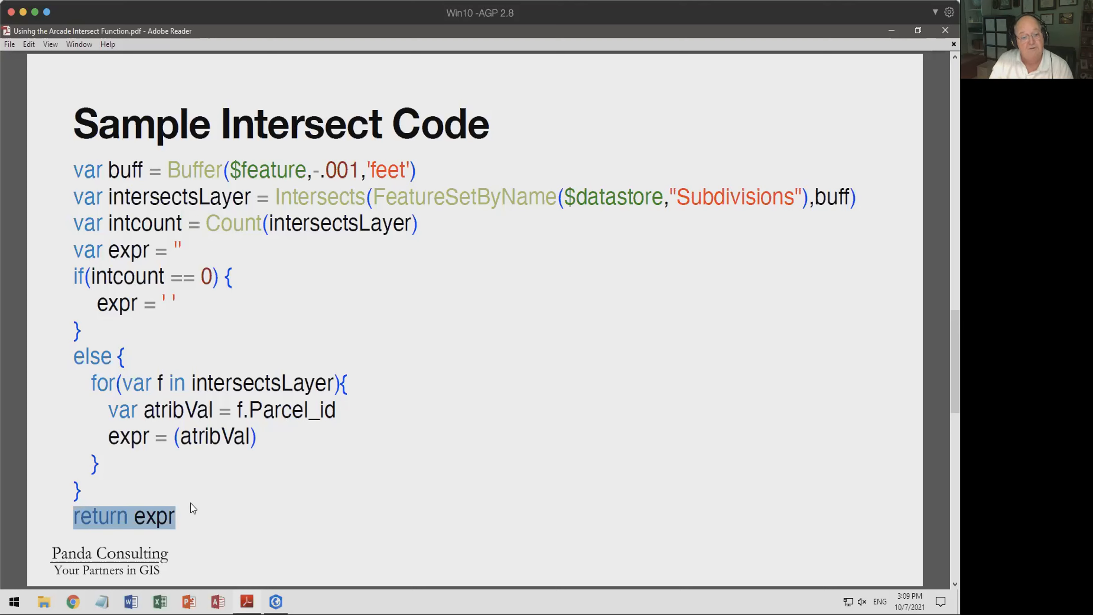
{"action": "left_click_drag", "start_coordinate": [249, 410], "coordinate": [339, 409]}
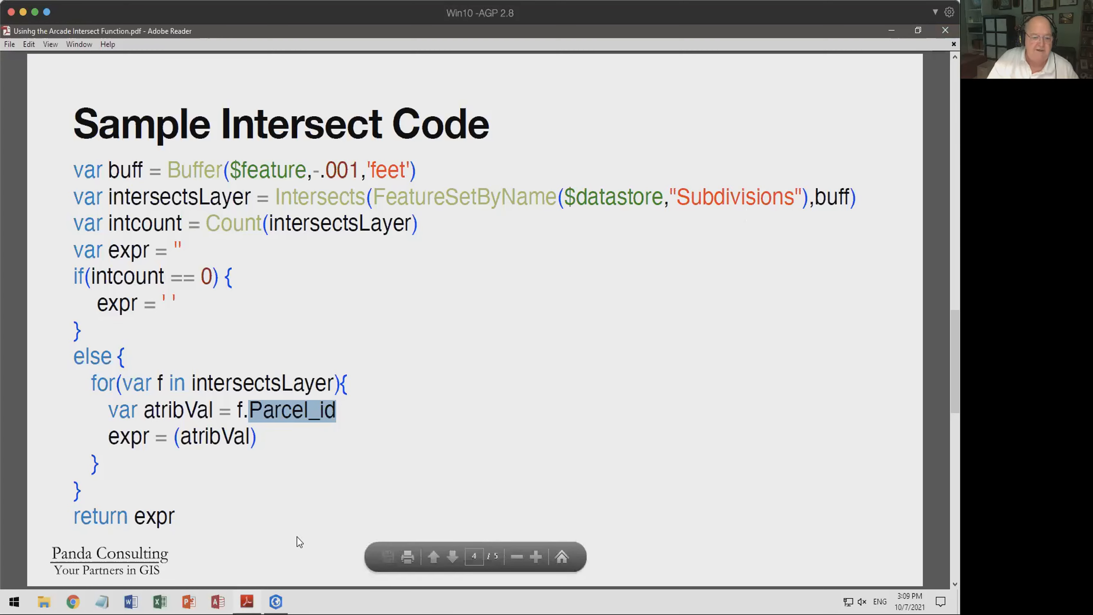
- Switch to ArcGIS Pro, hide the Lots layer and expand the Subdivisions group layer
{"action": "left_click", "coordinate": [276, 602]}
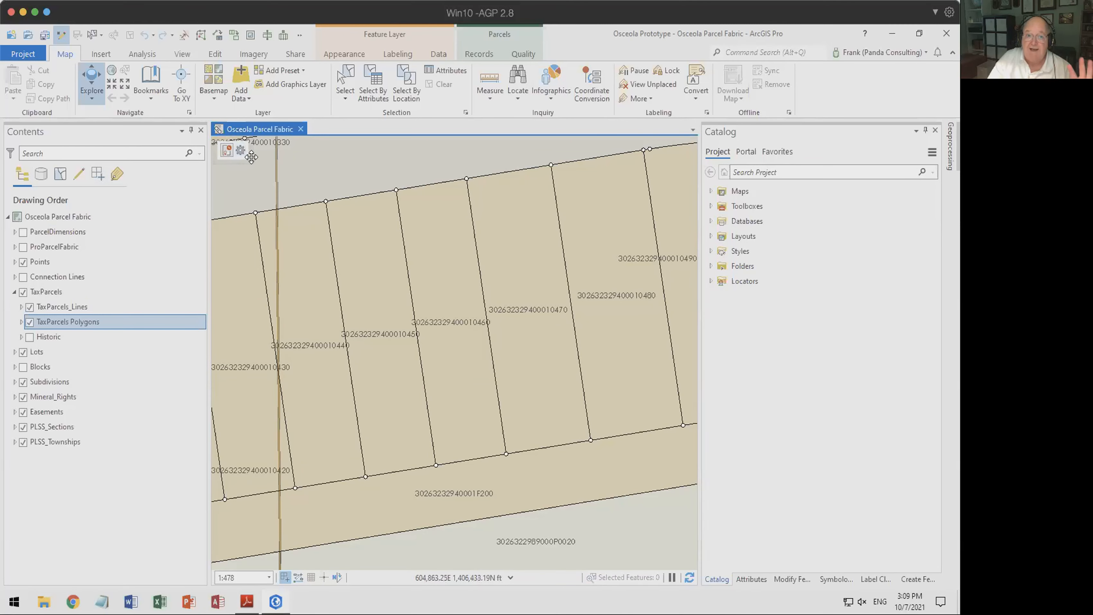
{"action": "left_click", "coordinate": [23, 352]}
{"action": "left_click", "coordinate": [15, 382]}
{"action": "left_click", "coordinate": [39, 382]}
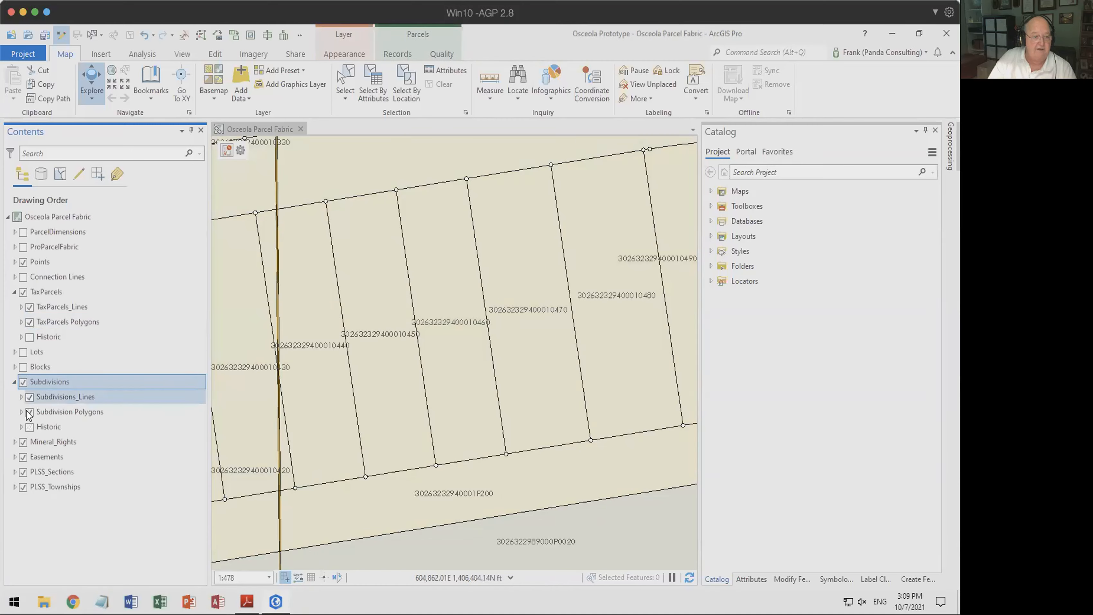
- Open the Subdivision Polygons attribute table, examine the Name values in its last records, and close the table
{"action": "left_click", "coordinate": [57, 415]}
{"action": "right_click", "coordinate": [57, 415]}
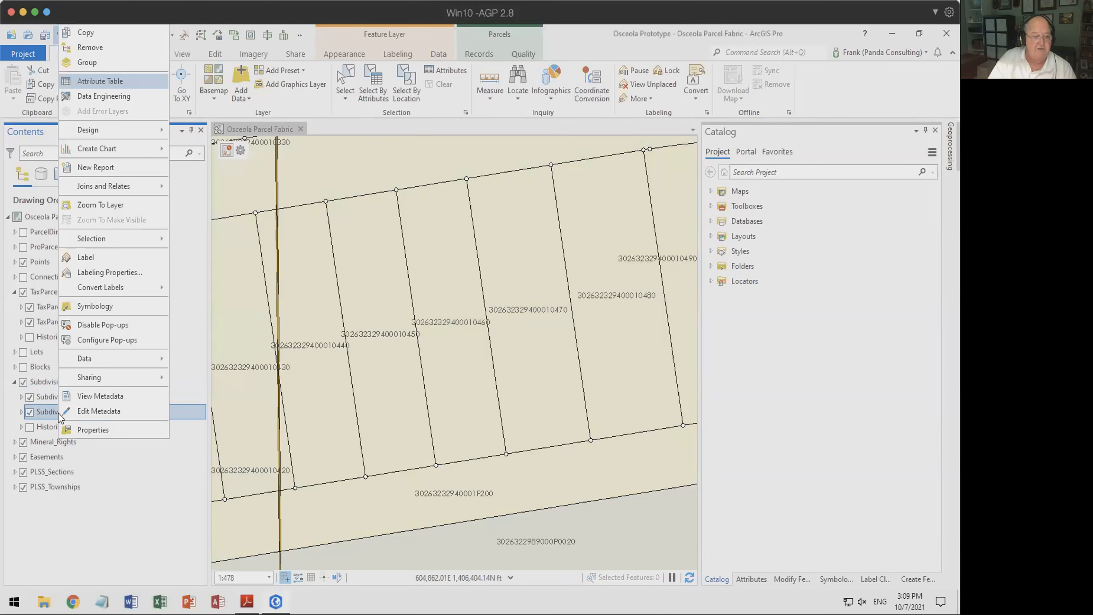
{"action": "left_click", "coordinate": [86, 81]}
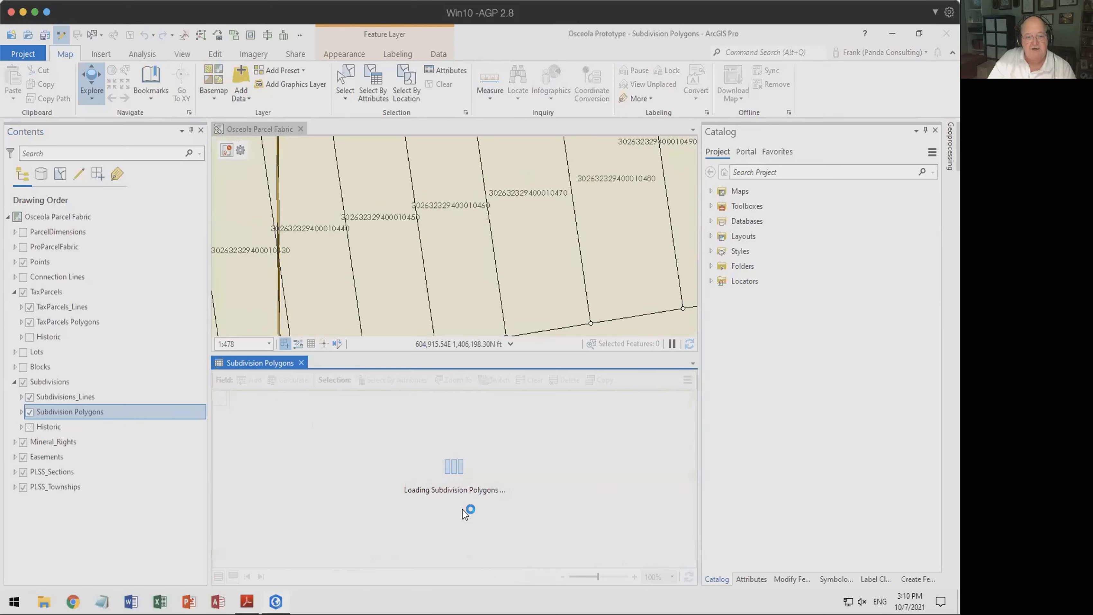
{"action": "left_click", "coordinate": [354, 576]}
{"action": "left_click", "coordinate": [260, 576]}
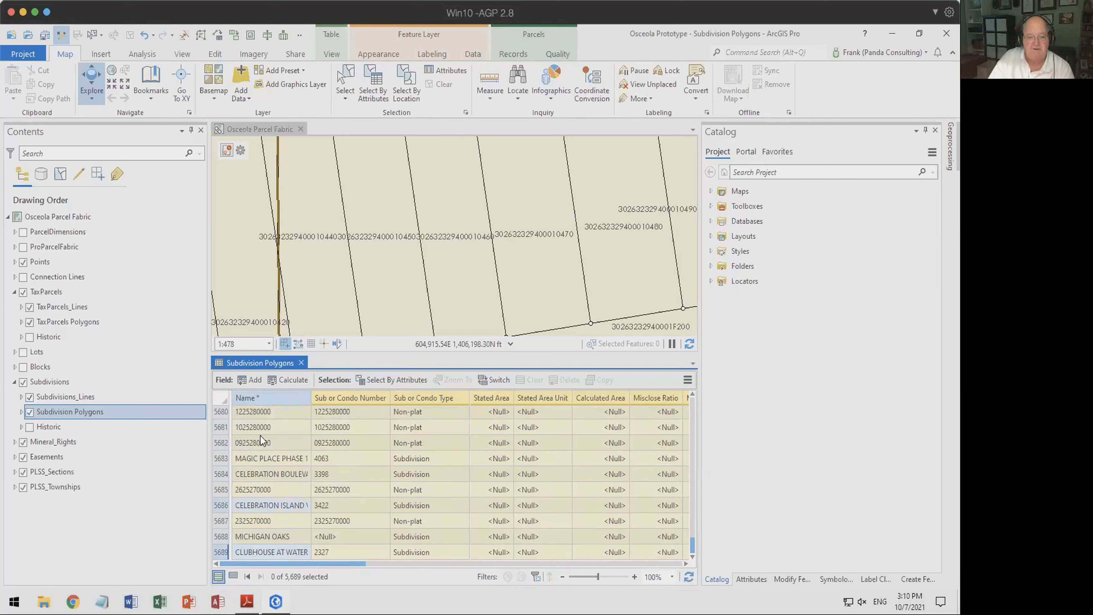
{"action": "mouse_move", "coordinate": [293, 403]}
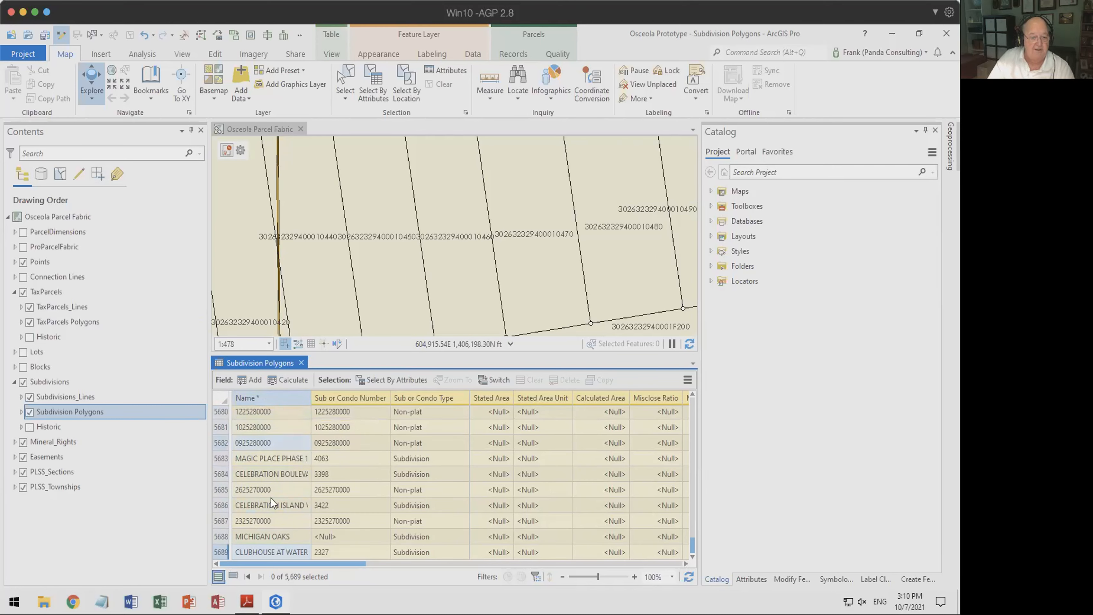
{"action": "left_click", "coordinate": [301, 363]}
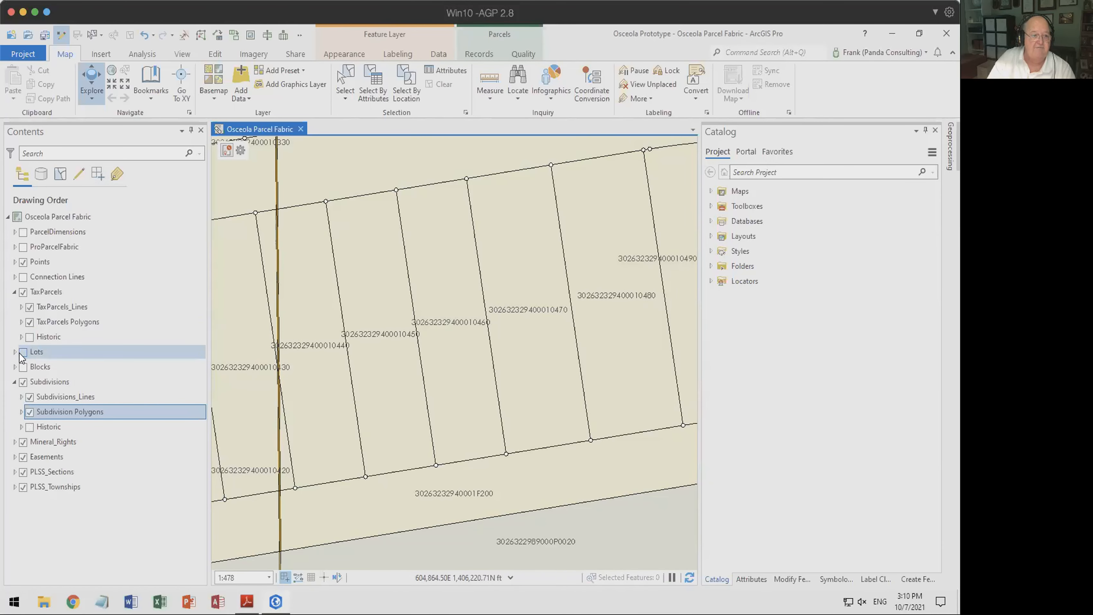
- Open the TaxParcels Polygons attribute table and locate its Test field
{"action": "left_click", "coordinate": [24, 358]}
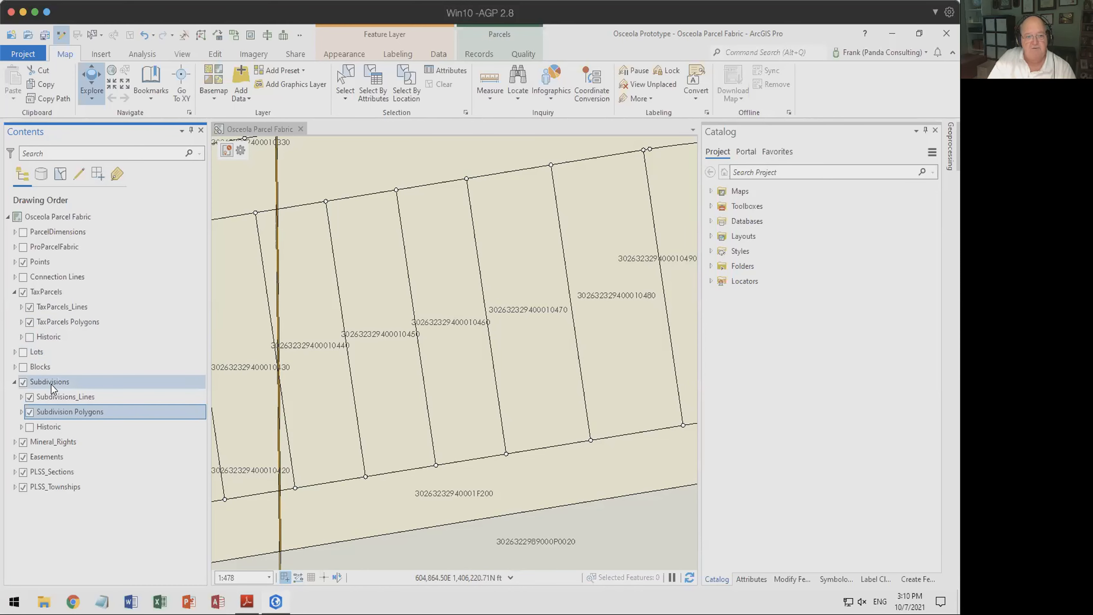
{"action": "right_click", "coordinate": [81, 322]}
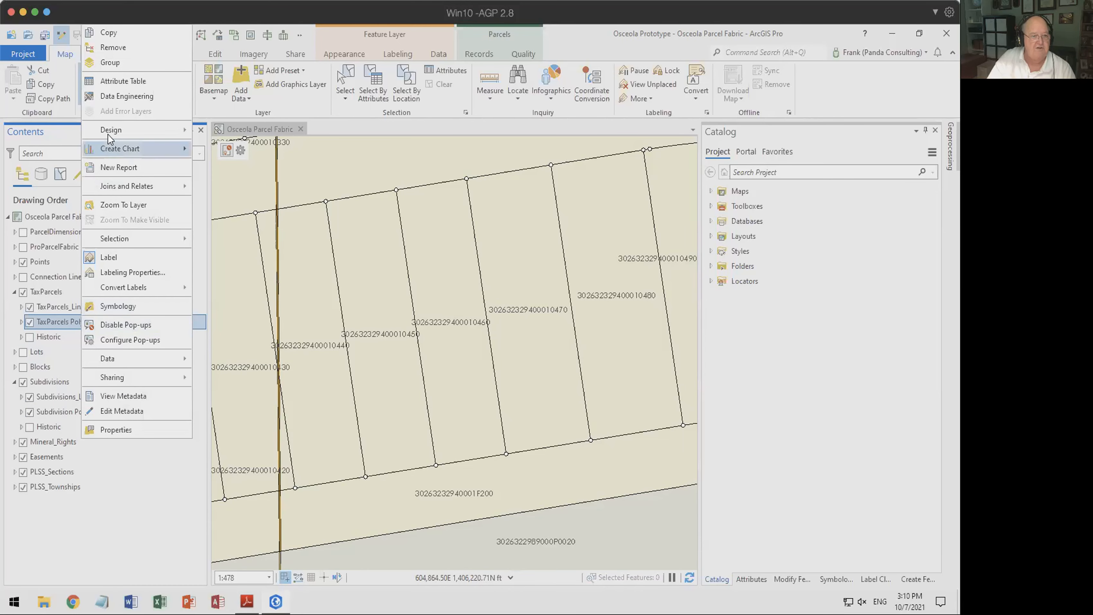
{"action": "left_click", "coordinate": [116, 79]}
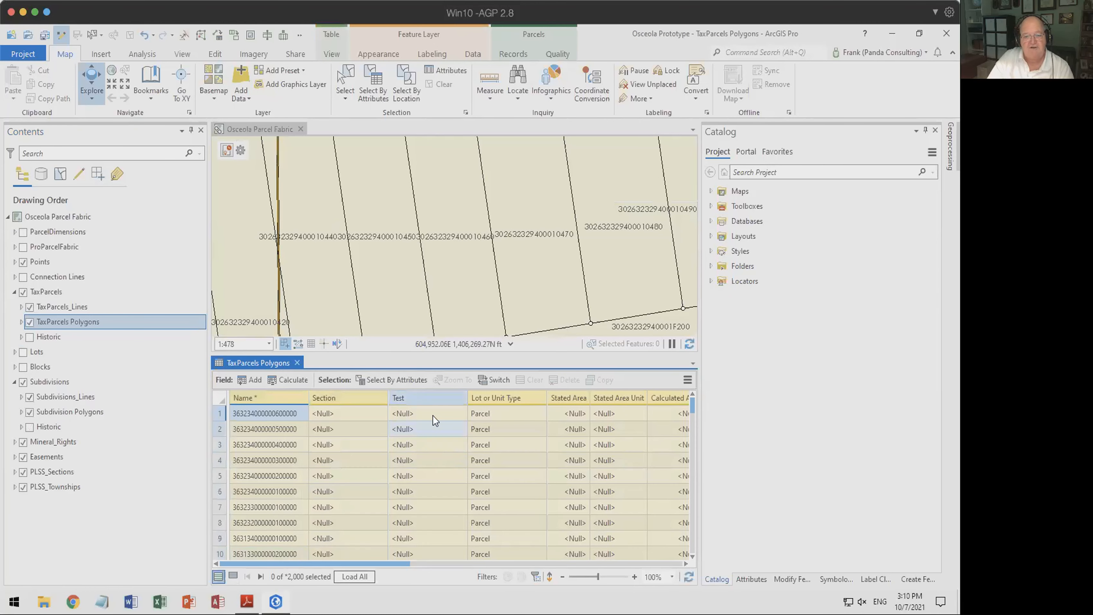
{"action": "left_click", "coordinate": [432, 399]}
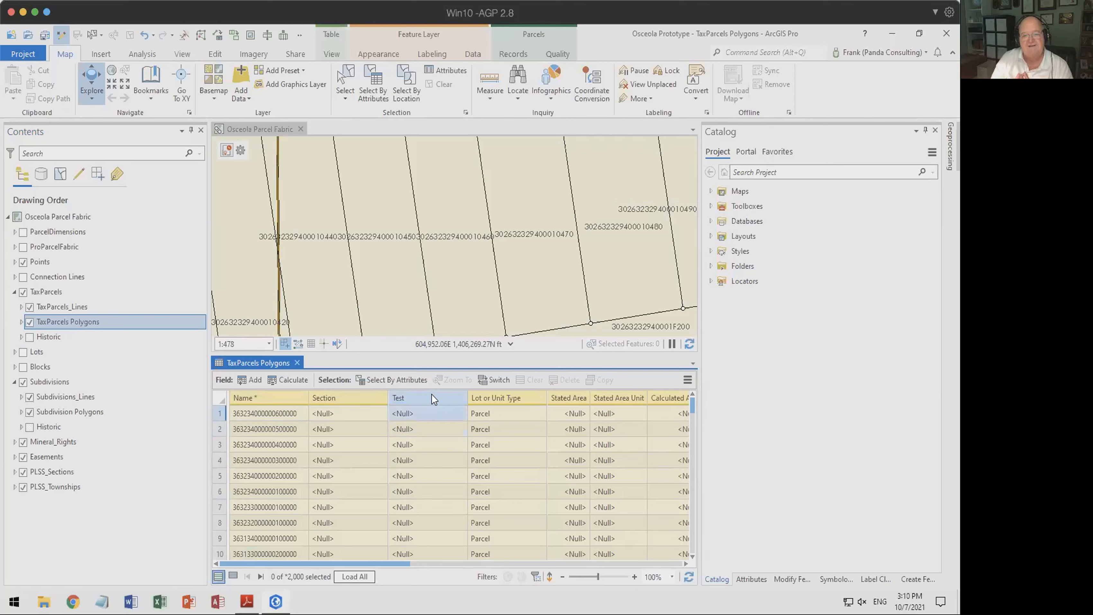
{"action": "mouse_move", "coordinate": [439, 404]}
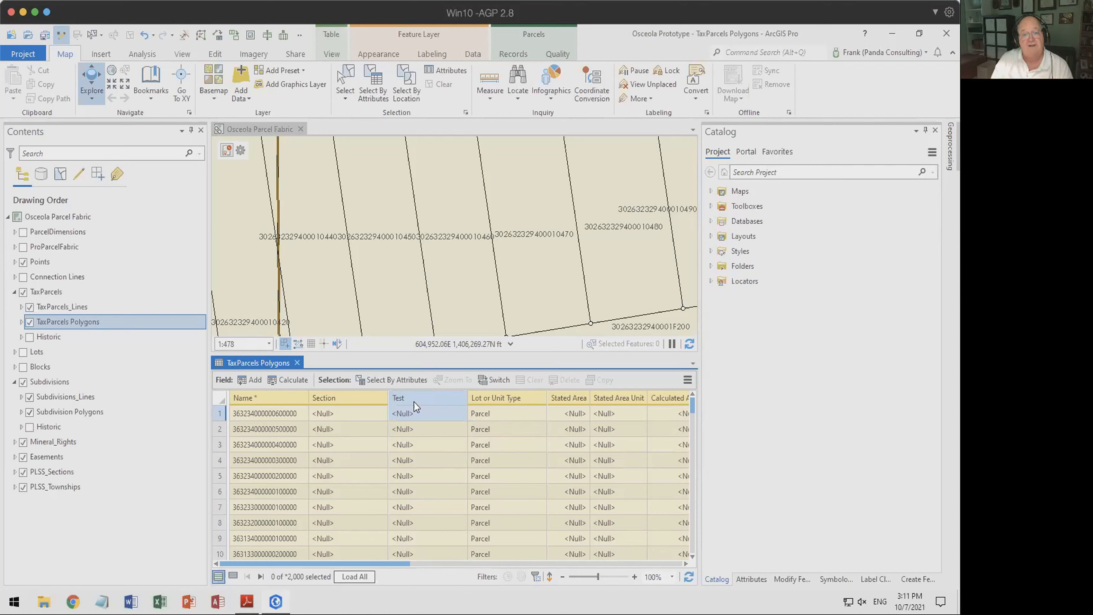
- Hide the PLSS_Sections, PLSS_Townships, Easements and Mineral_Rights layers on the map
{"action": "scroll", "coordinate": [471, 271], "scroll_direction": "down", "scroll_amount": 4}
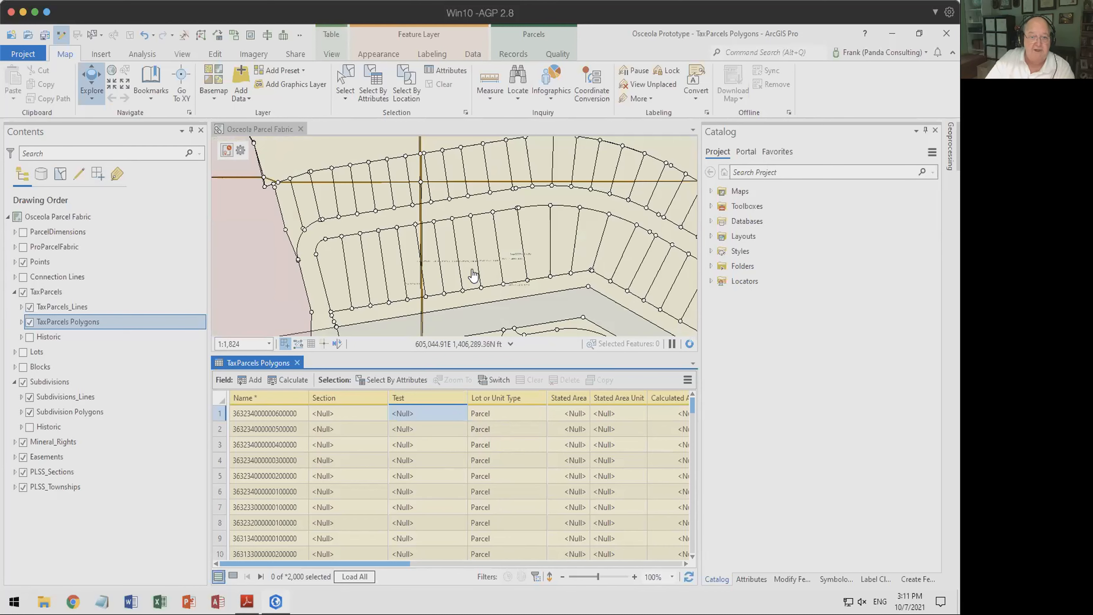
{"action": "scroll", "coordinate": [446, 263], "scroll_direction": "down", "scroll_amount": 4}
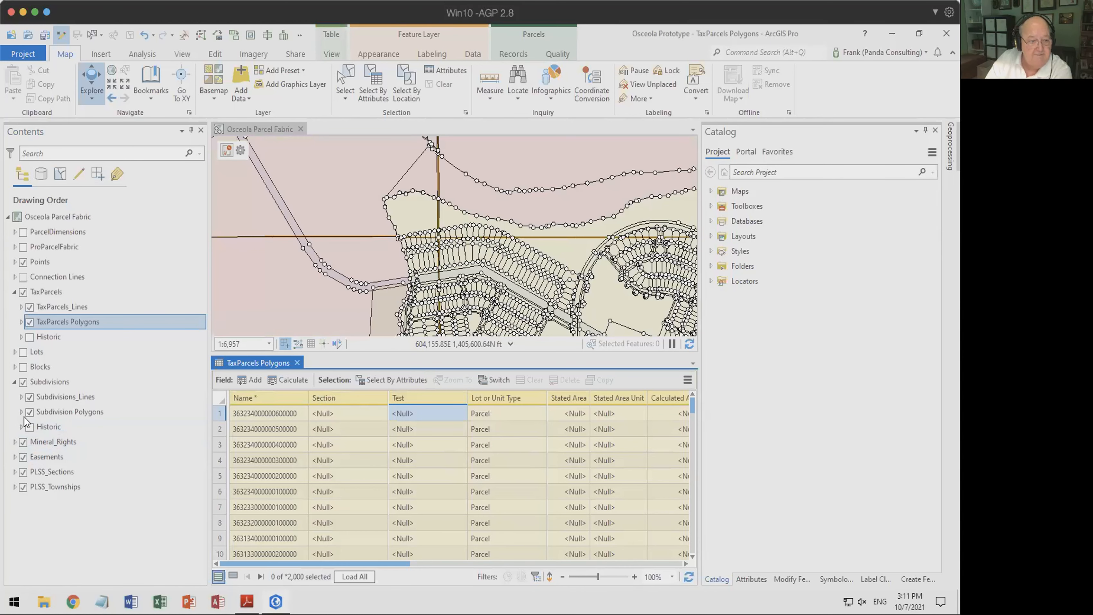
{"action": "left_click", "coordinate": [21, 412]}
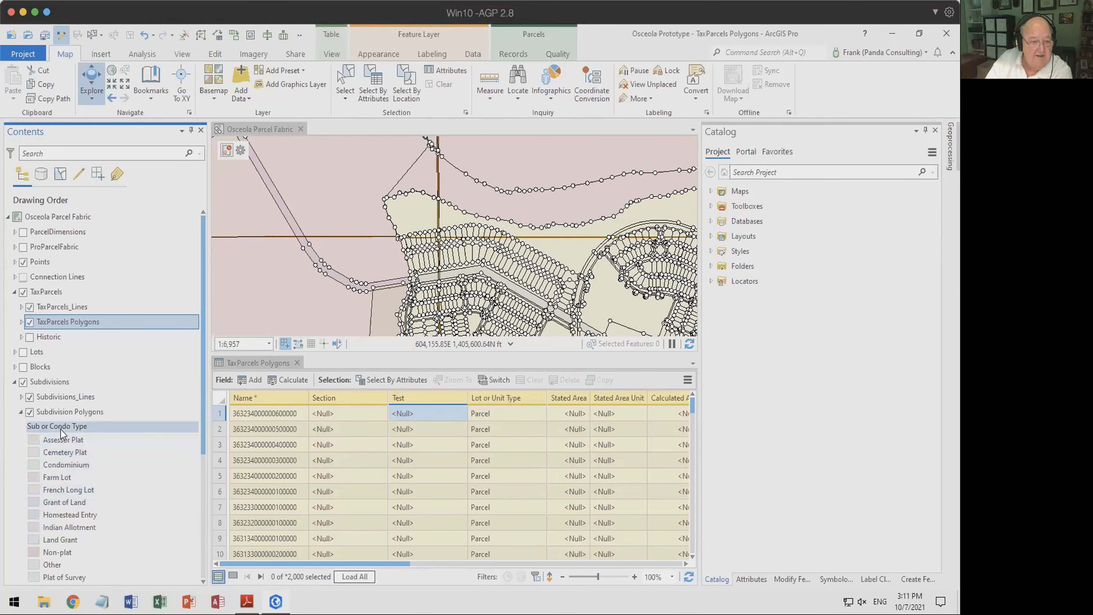
{"action": "left_click", "coordinate": [79, 413]}
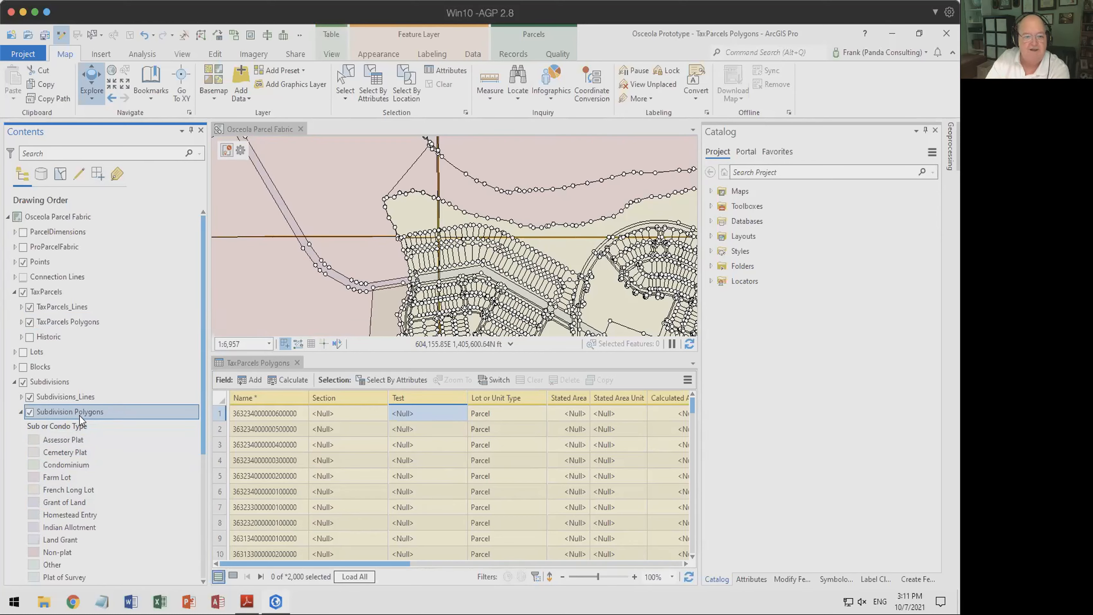
{"action": "scroll", "coordinate": [140, 496], "scroll_direction": "down", "scroll_amount": 5}
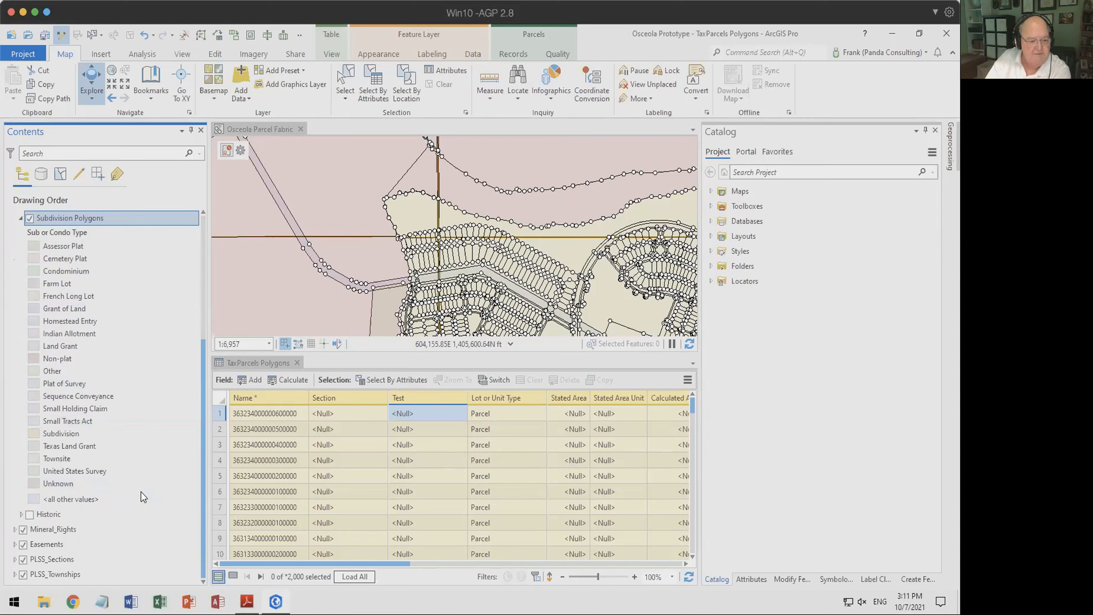
{"action": "left_click", "coordinate": [23, 560]}
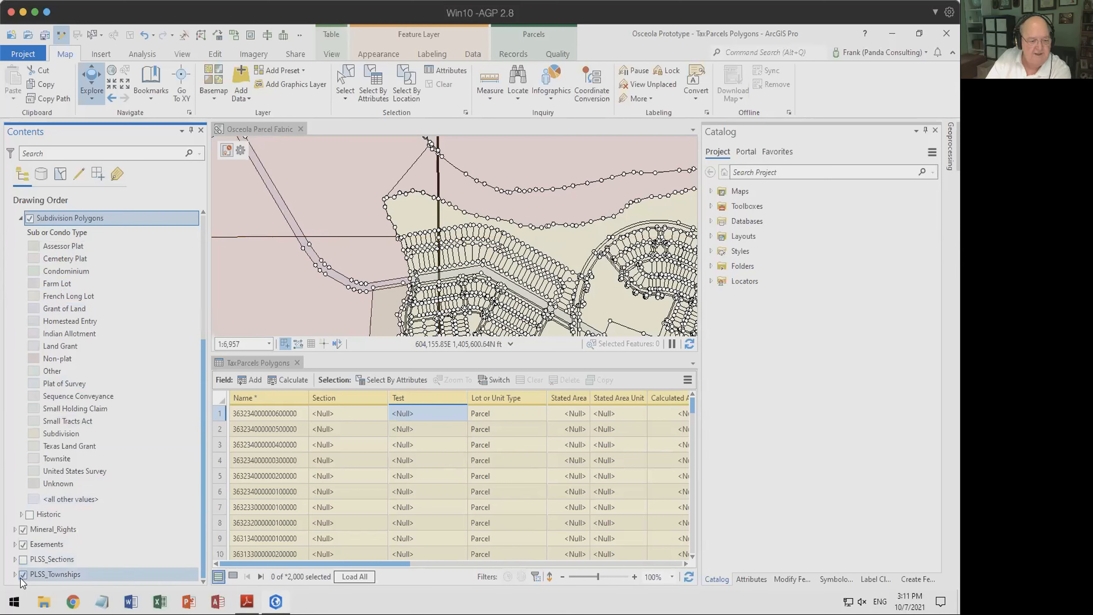
{"action": "left_click", "coordinate": [22, 575]}
{"action": "left_click", "coordinate": [23, 545]}
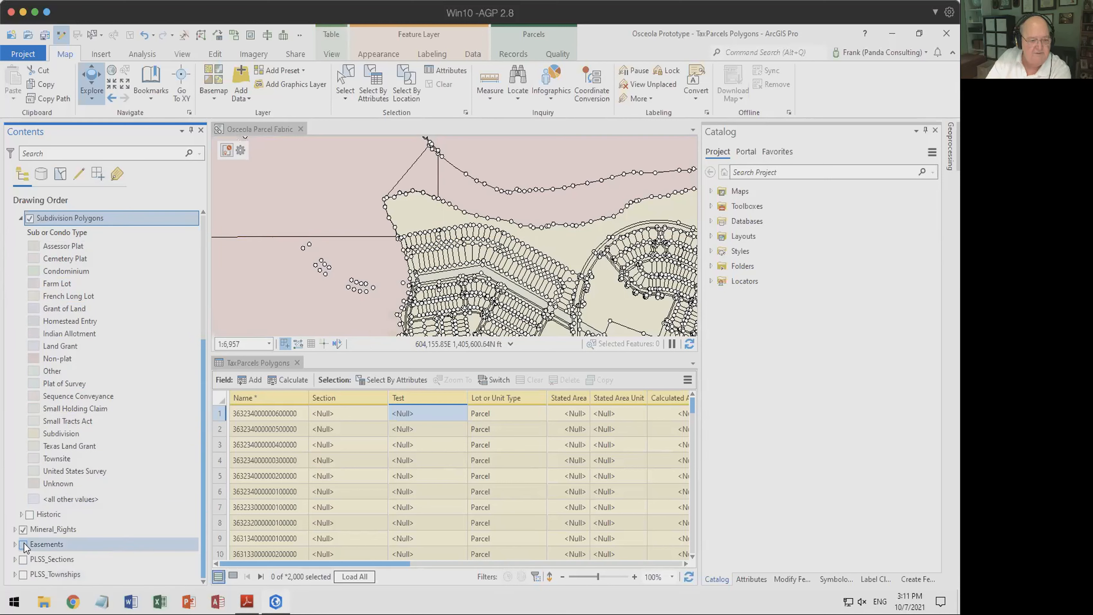
{"action": "left_click", "coordinate": [23, 529]}
- Change the Subdivision Polygons symbology from Unique Values to Single Symbol, using the thicker solid Black Outline symbol from ArcGIS 2D
{"action": "right_click", "coordinate": [96, 220]}
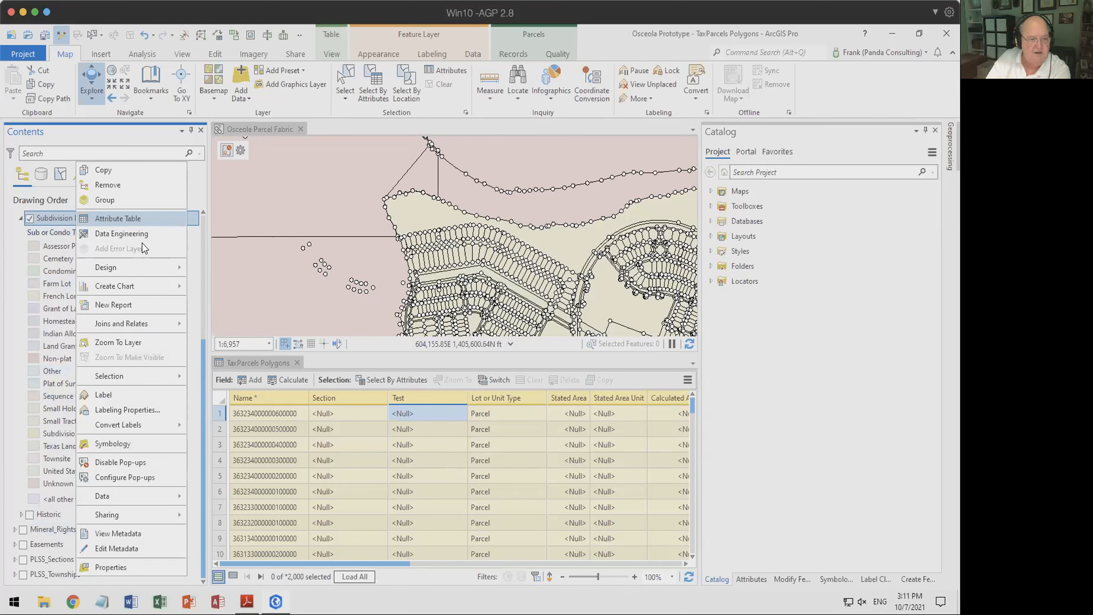
{"action": "left_click", "coordinate": [112, 445]}
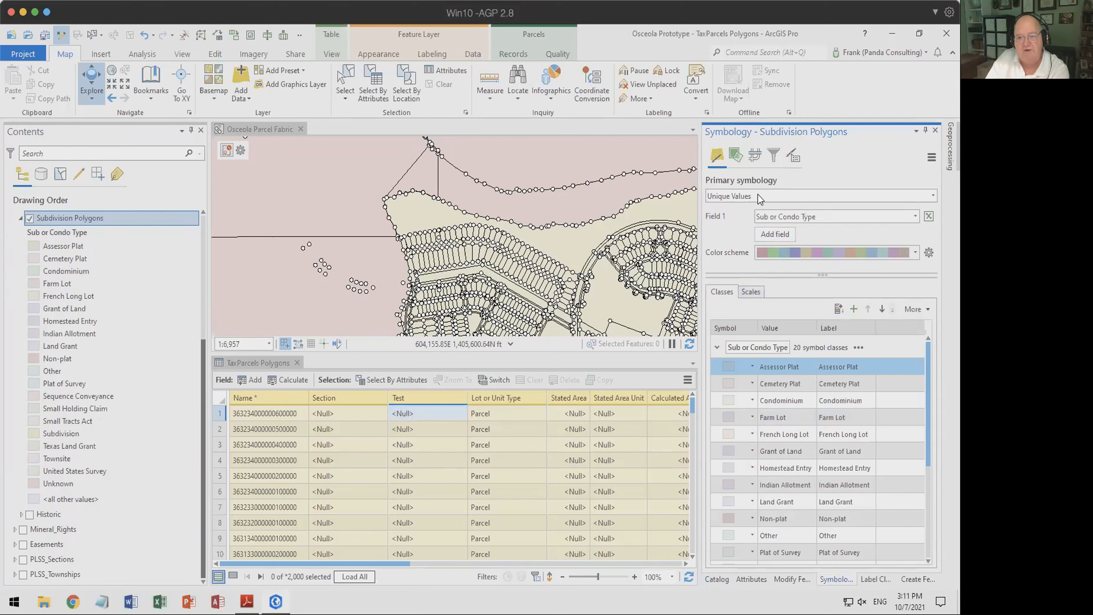
{"action": "left_click", "coordinate": [763, 198]}
{"action": "left_click", "coordinate": [759, 207]}
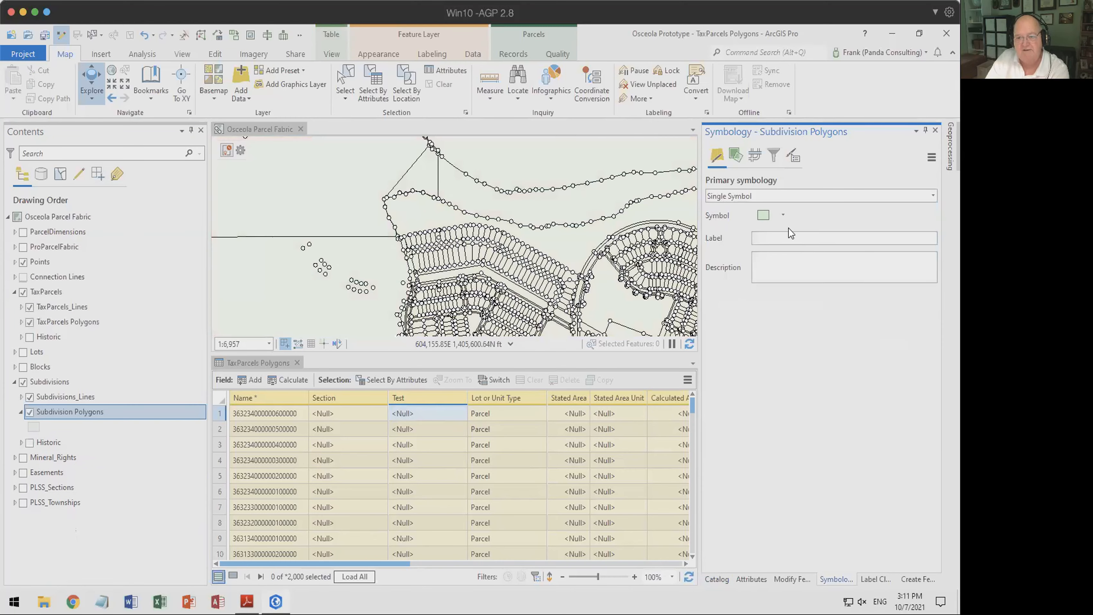
{"action": "left_click", "coordinate": [764, 215]}
{"action": "left_click", "coordinate": [779, 257]}
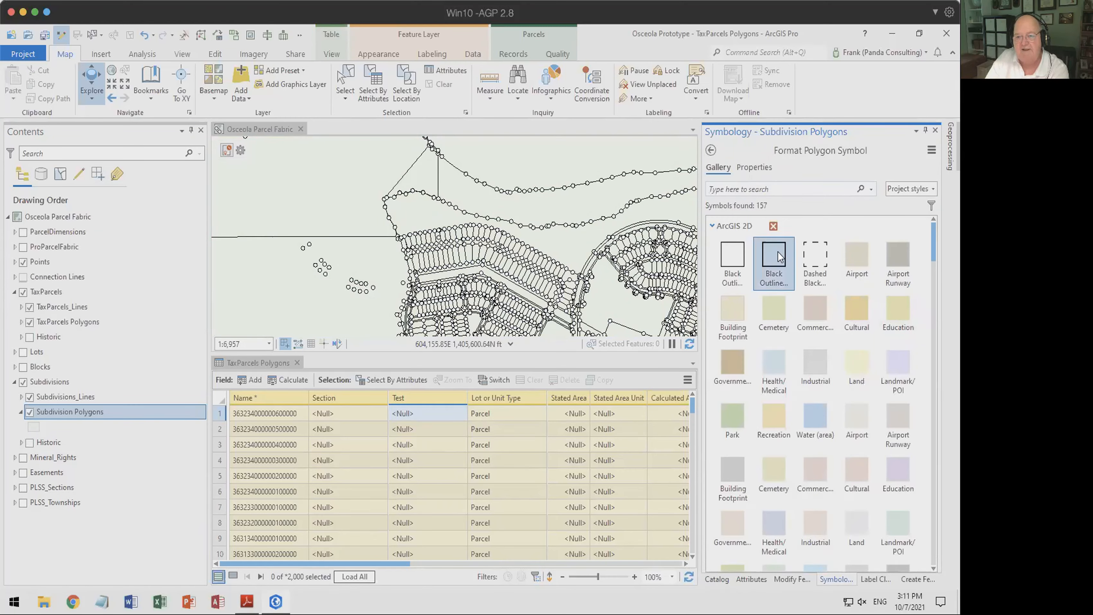
- Set the Subdivision Polygons symbol's outline color to orange and its outline width to 4 pt
{"action": "left_click", "coordinate": [754, 167]}
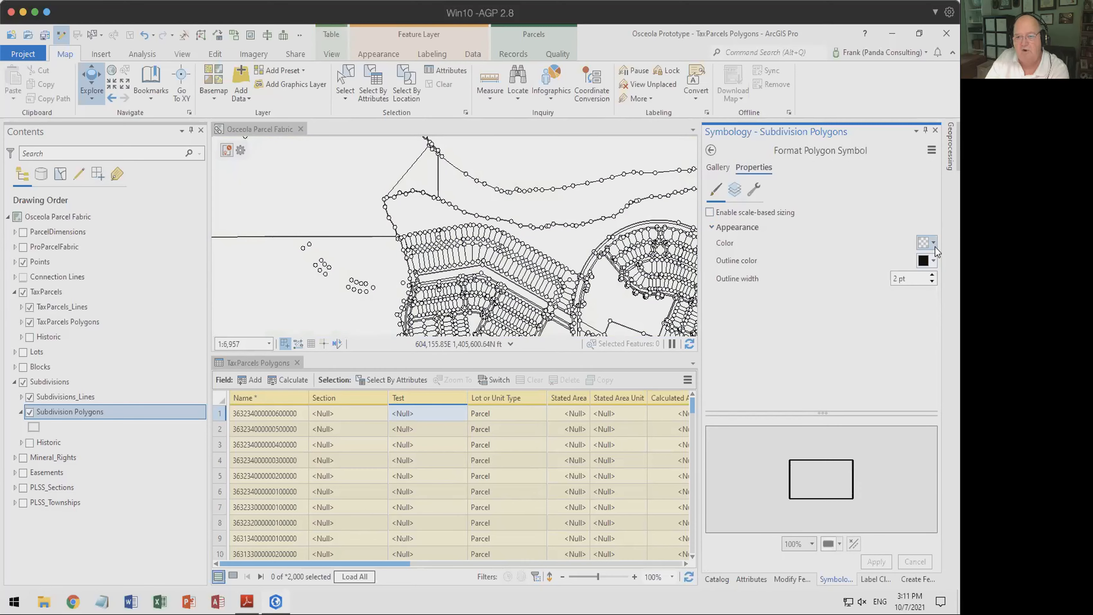
{"action": "left_click", "coordinate": [933, 263]}
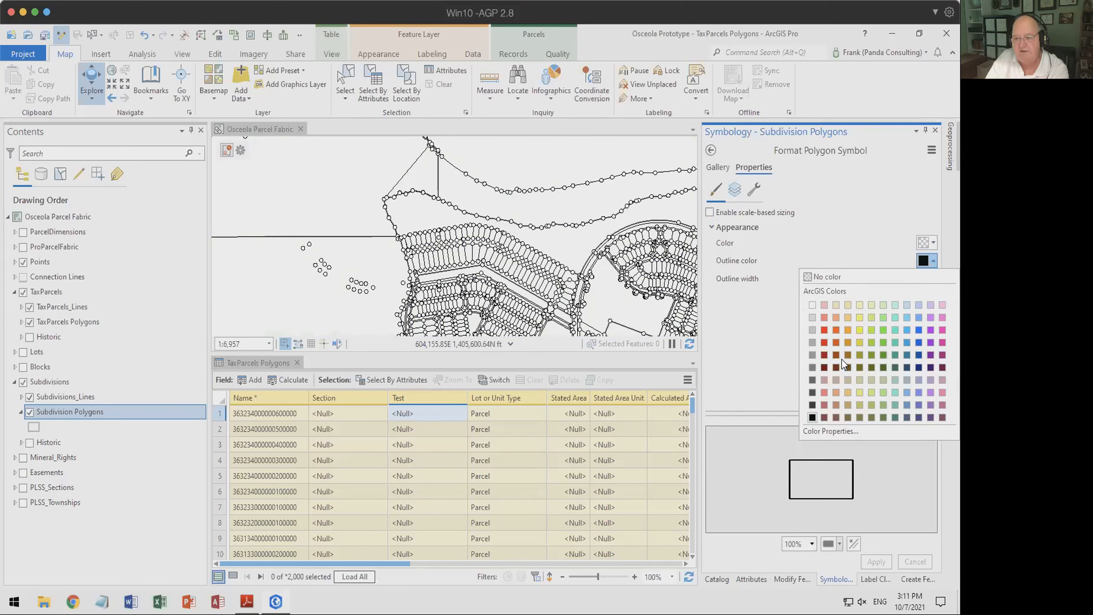
{"action": "left_click", "coordinate": [848, 331]}
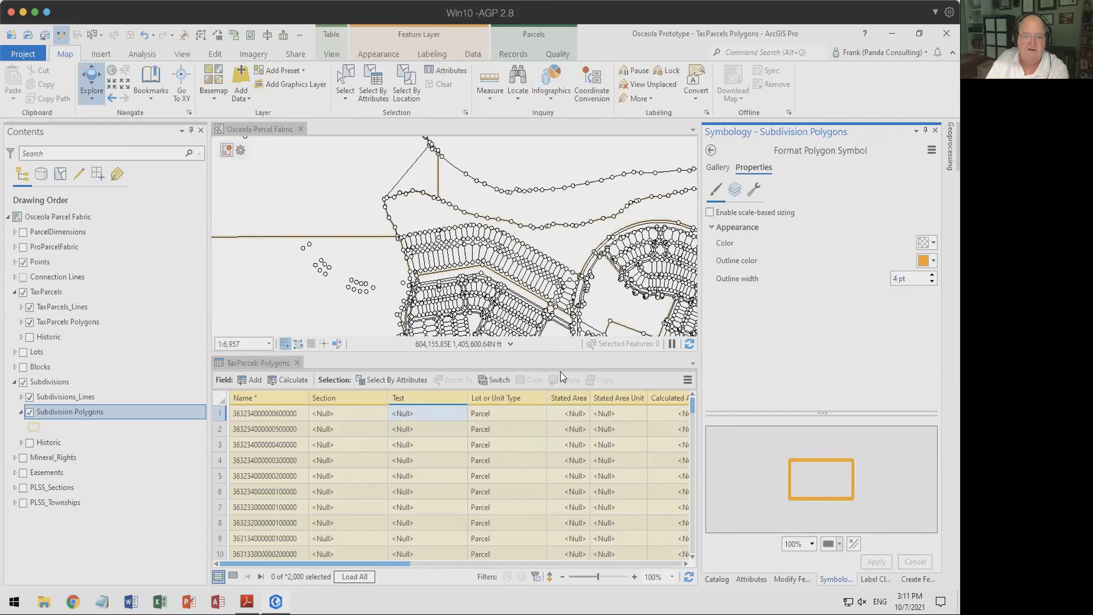
- Set the transparency of the Subdivision Polygons layer to 0% and bring the Catalog back in place of the symbology settings
{"action": "left_click", "coordinate": [62, 416]}
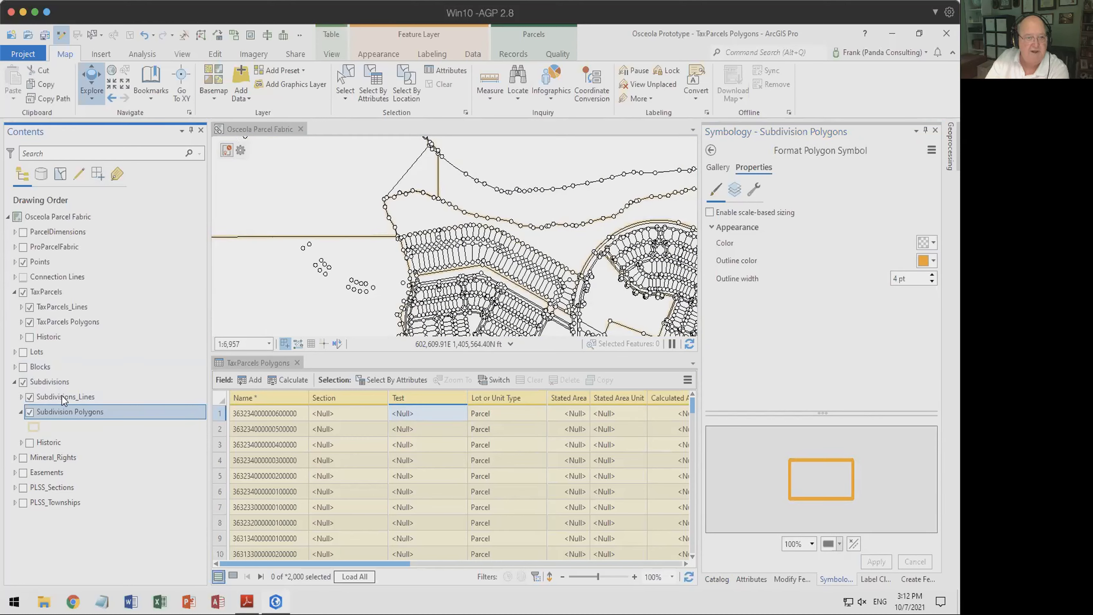
{"action": "left_click", "coordinate": [373, 56]}
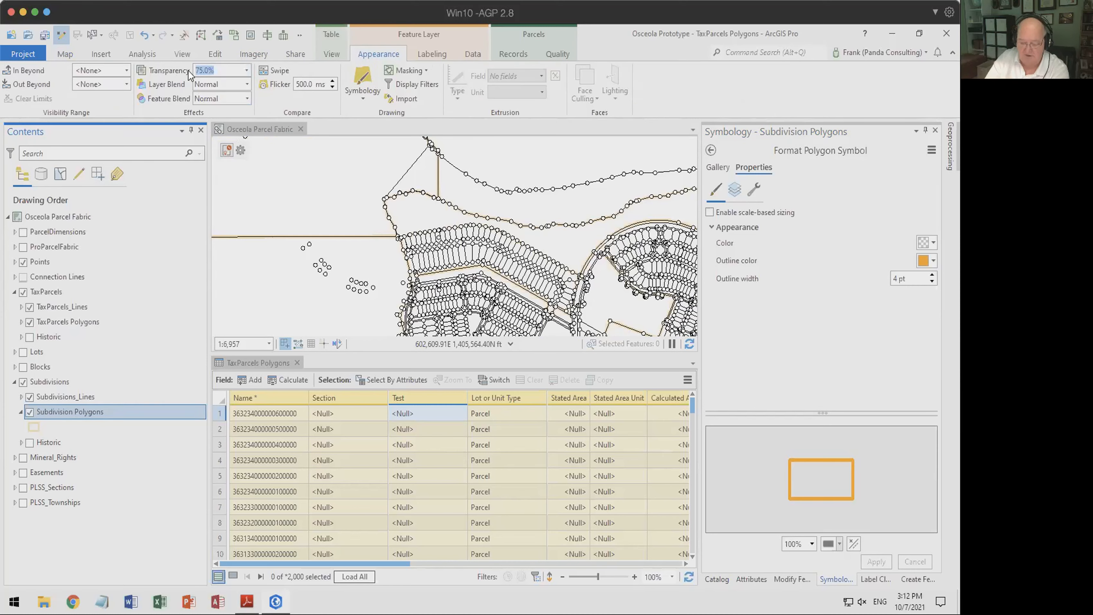
{"action": "left_click", "coordinate": [246, 70]}
{"action": "left_click_drag", "start_coordinate": [235, 84], "coordinate": [198, 85]}
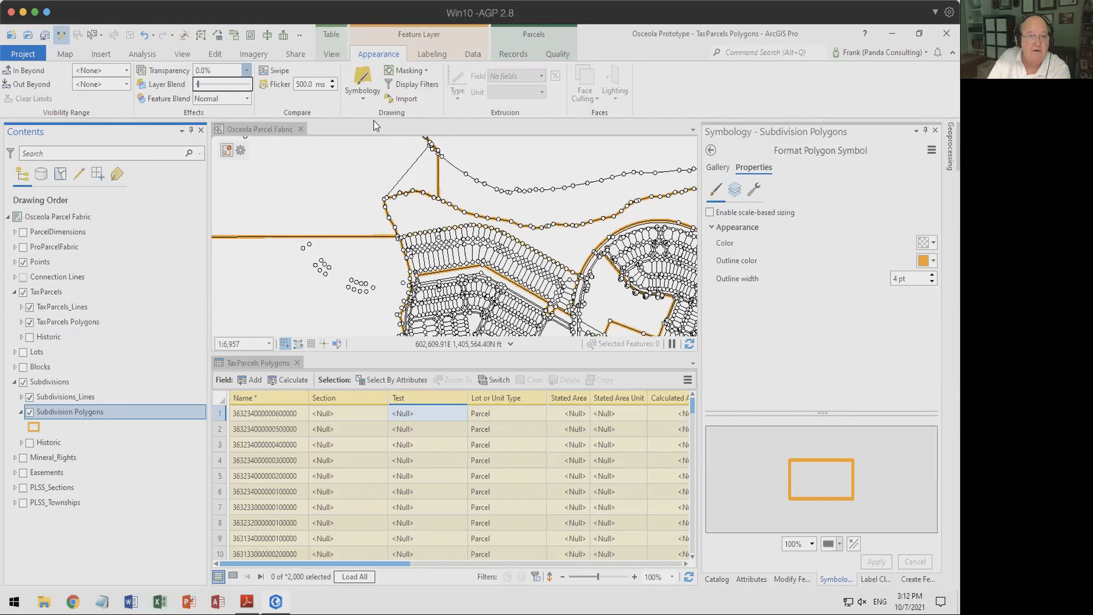
{"action": "left_click", "coordinate": [353, 128]}
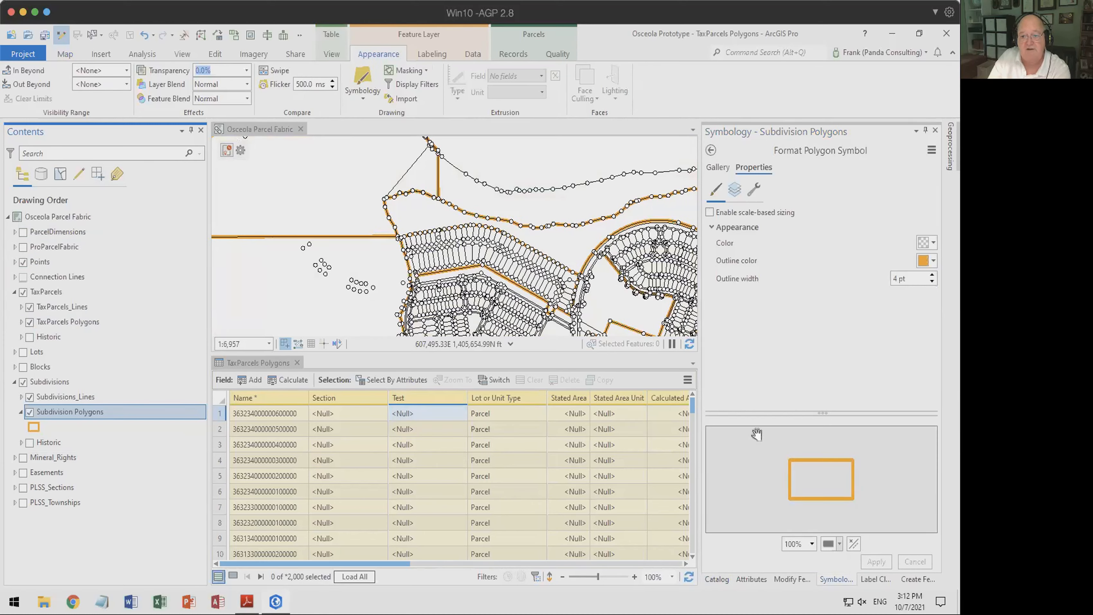
{"action": "left_click", "coordinate": [717, 580]}
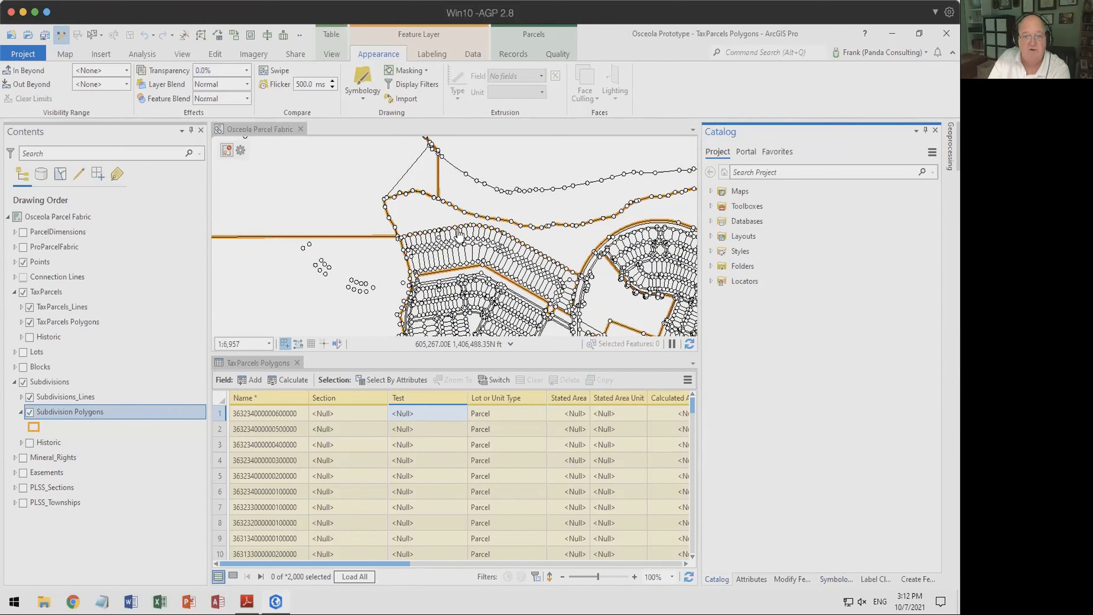
- Select five adjacent tax parcels along the subdivision's upper boundary and display the attributes of the selected features
{"action": "scroll", "coordinate": [464, 238], "scroll_direction": "down", "scroll_amount": 5}
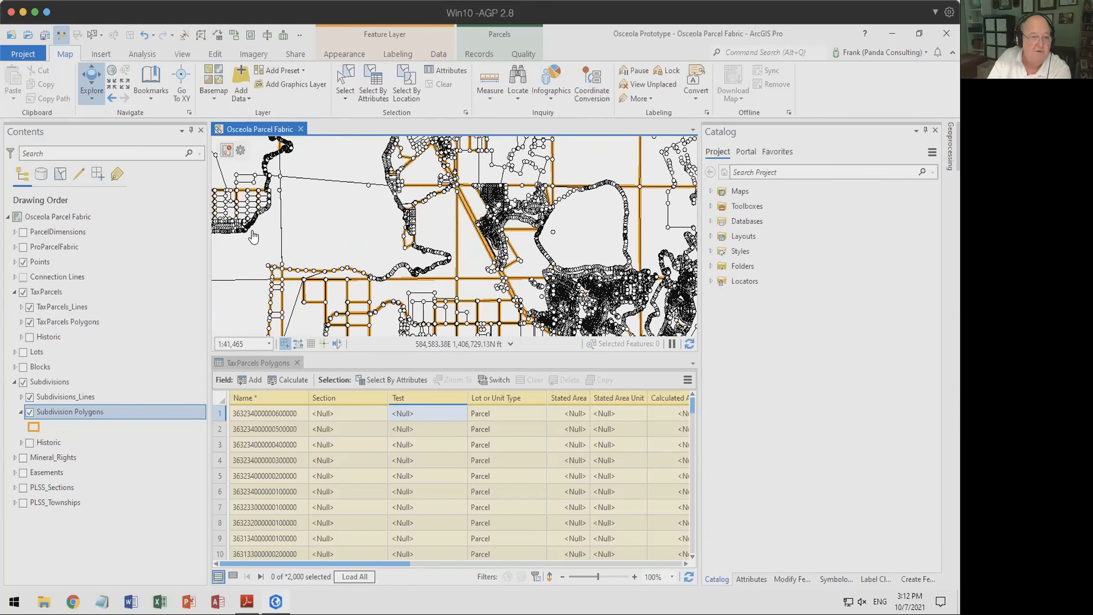
{"action": "left_click_drag", "start_coordinate": [544, 301], "coordinate": [452, 237]}
{"action": "scroll", "coordinate": [486, 221], "scroll_direction": "up", "scroll_amount": 5}
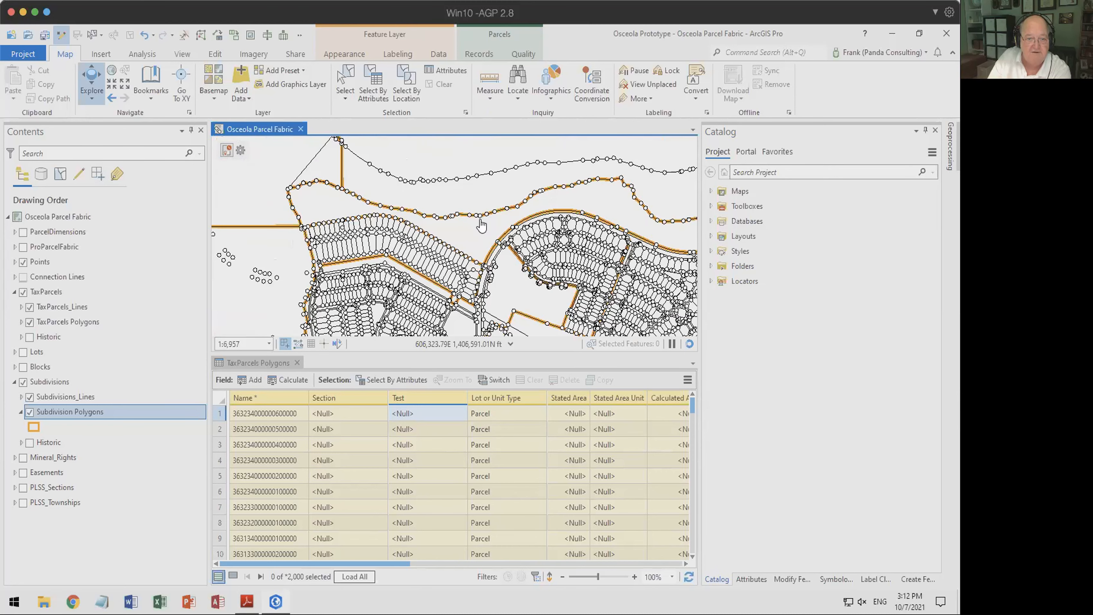
{"action": "scroll", "coordinate": [482, 225], "scroll_direction": "up", "scroll_amount": 2}
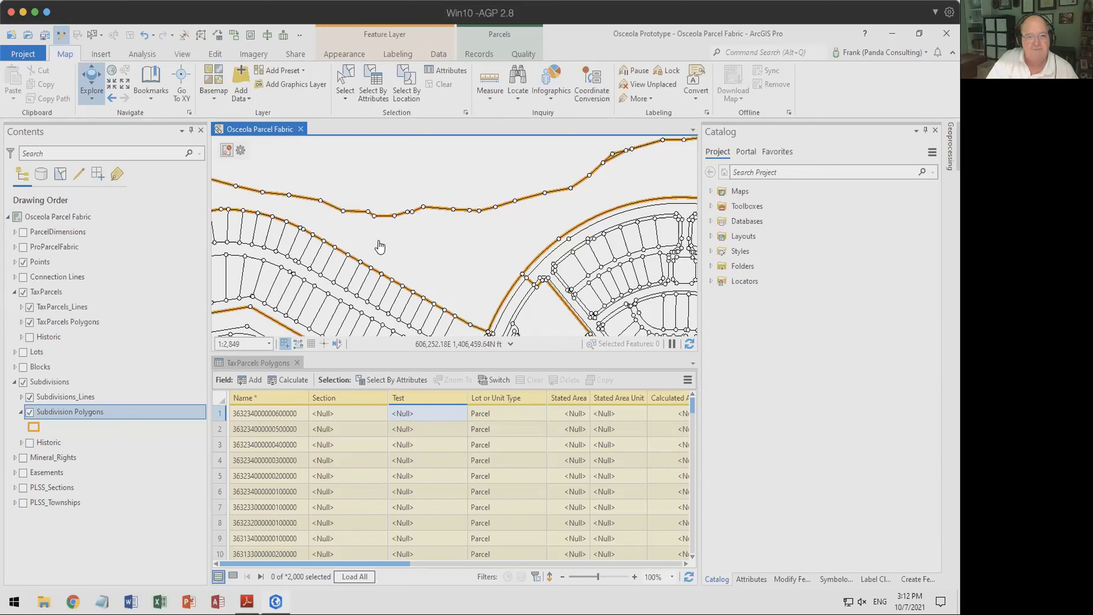
{"action": "left_click", "coordinate": [345, 80]}
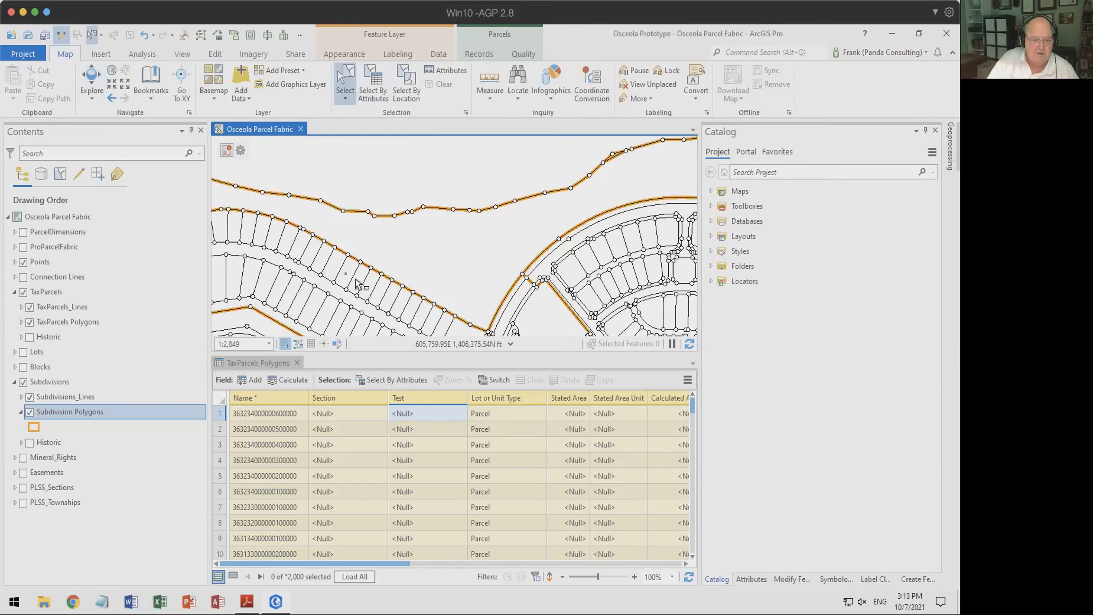
{"action": "left_click_drag", "start_coordinate": [347, 274], "coordinate": [393, 302]}
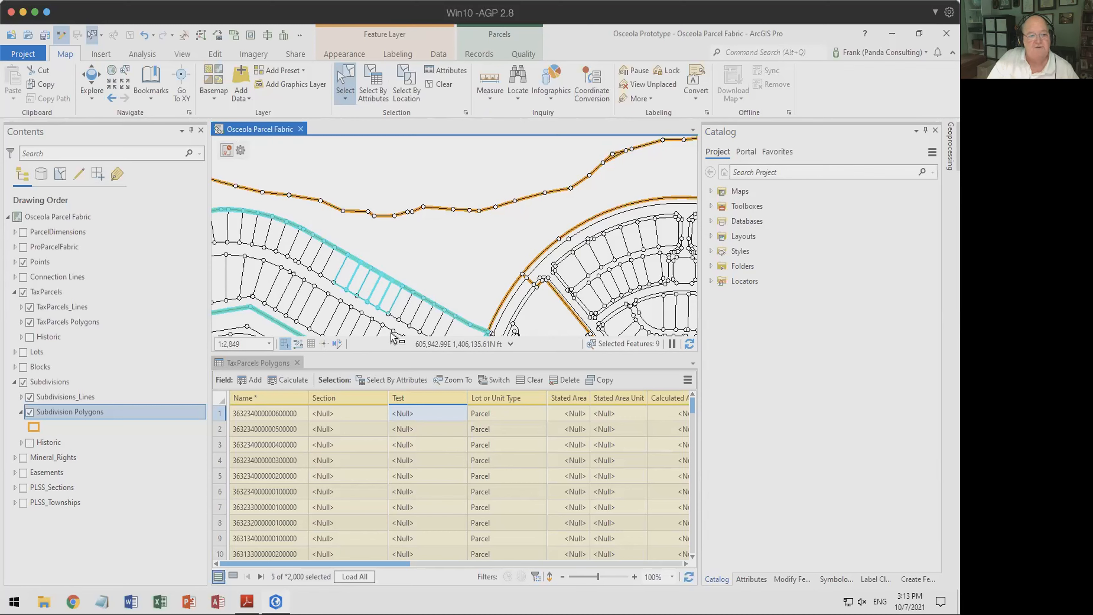
{"action": "left_click", "coordinate": [752, 580]}
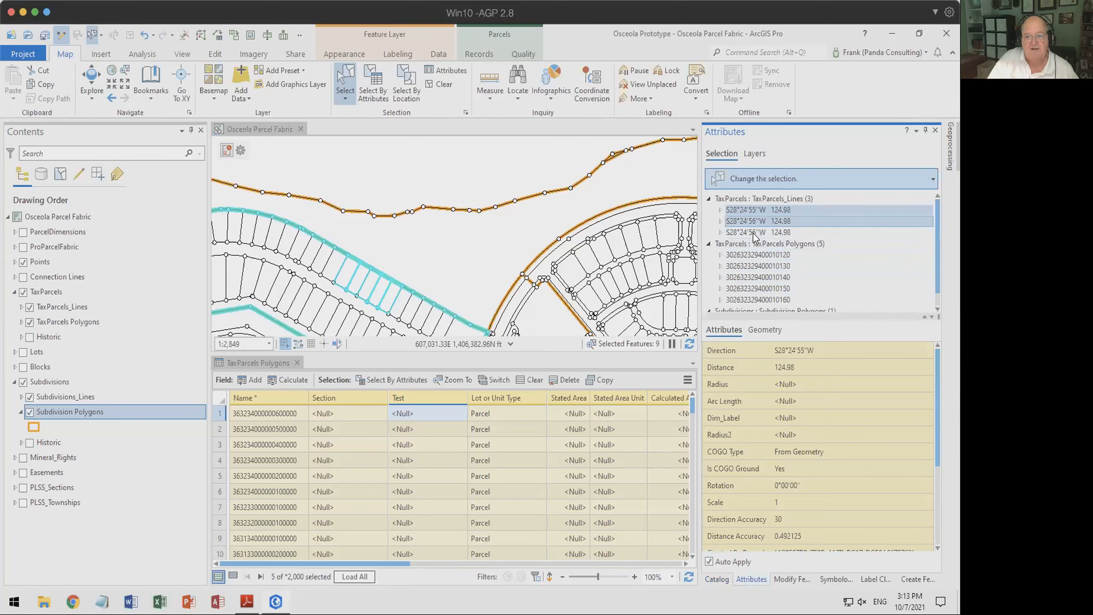
- Keep only the five TaxParcels Polygons features selected and show only the selected records in their attribute table
{"action": "right_click", "coordinate": [758, 244]}
{"action": "left_click", "coordinate": [789, 323]}
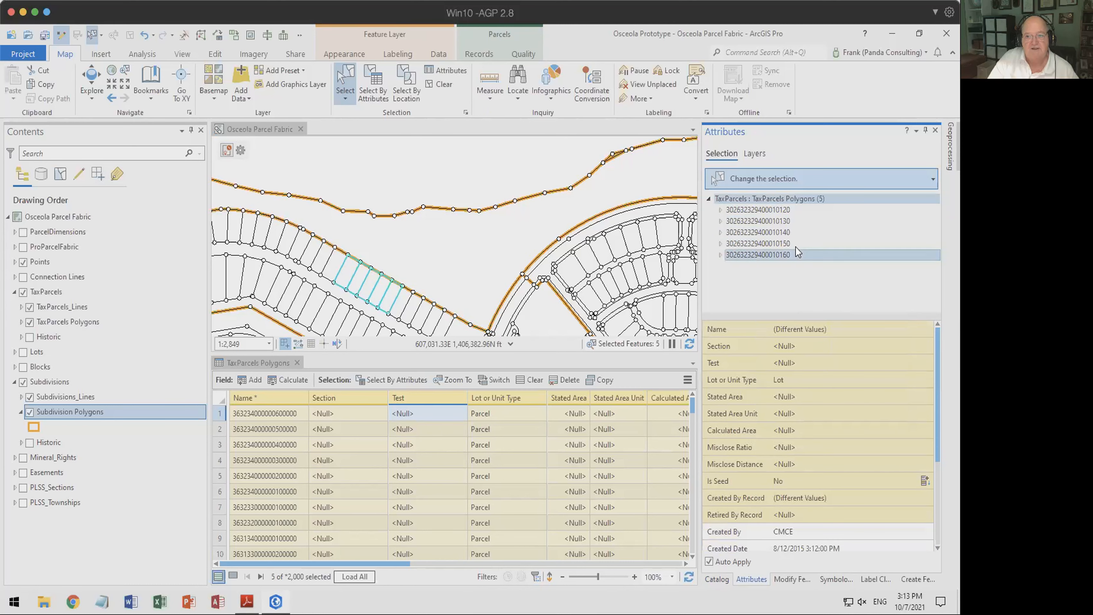
{"action": "left_click", "coordinate": [773, 258]}
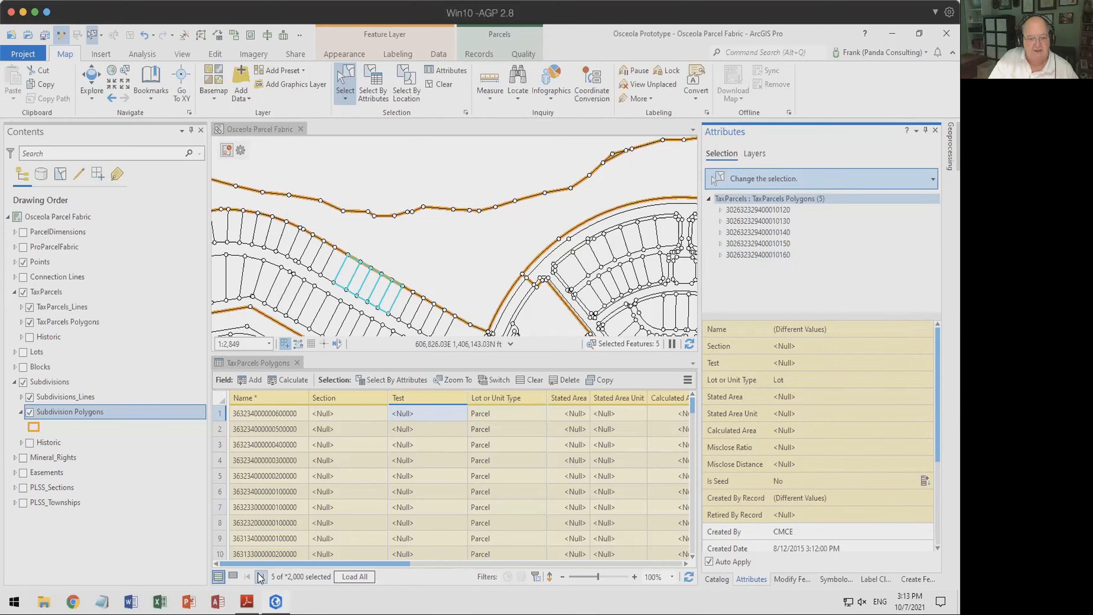
{"action": "left_click", "coordinate": [233, 577]}
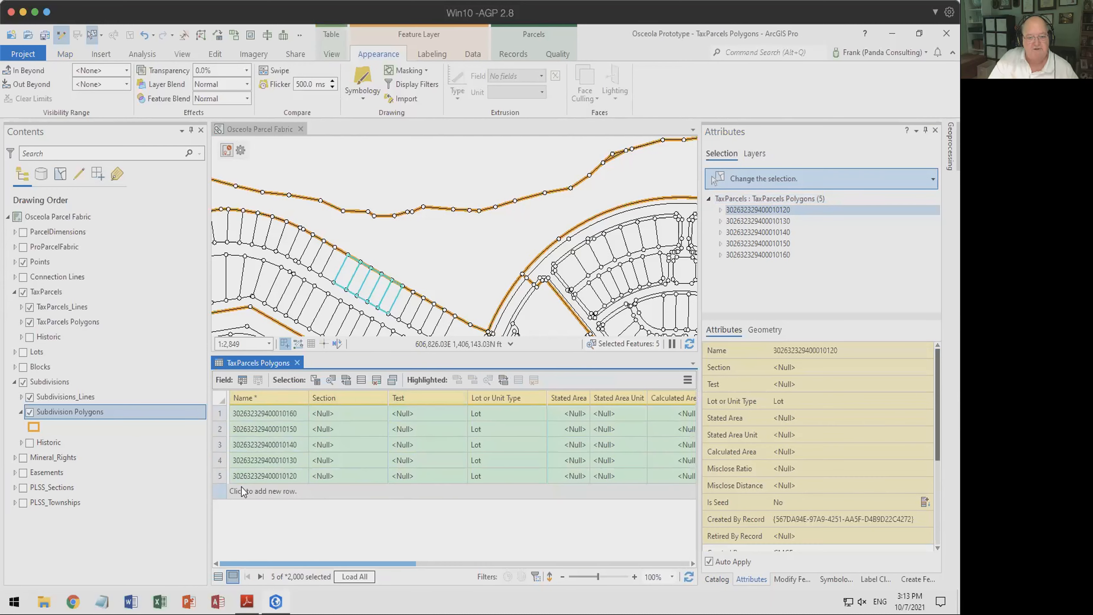
- Open Calculate Field for the Test field of TaxParcels Polygons and enlarge the dialog to show the whole expression area
{"action": "right_click", "coordinate": [424, 402]}
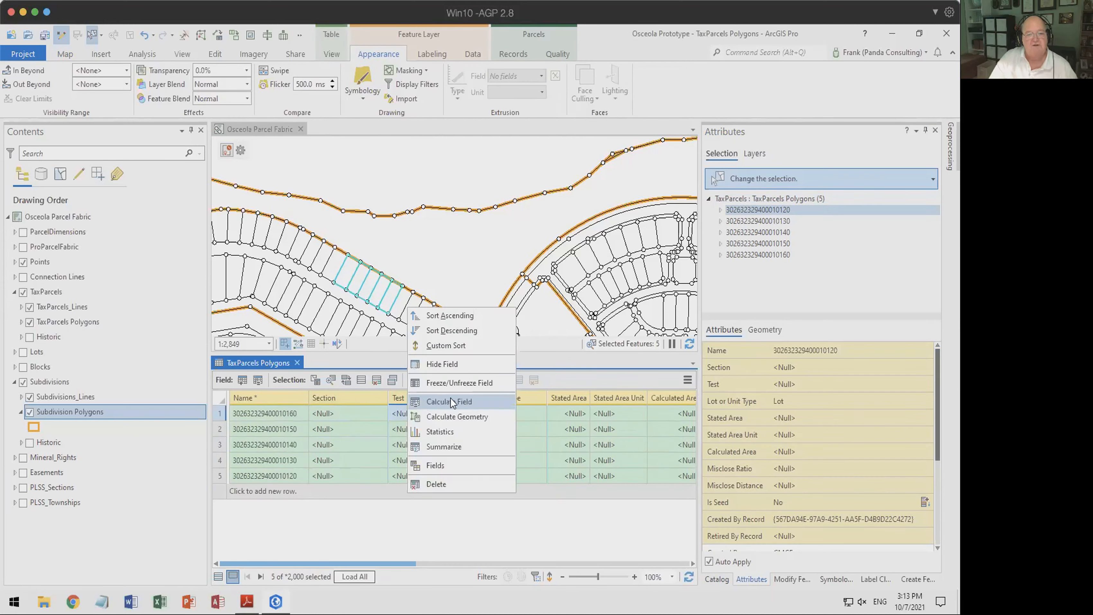
{"action": "left_click", "coordinate": [459, 403]}
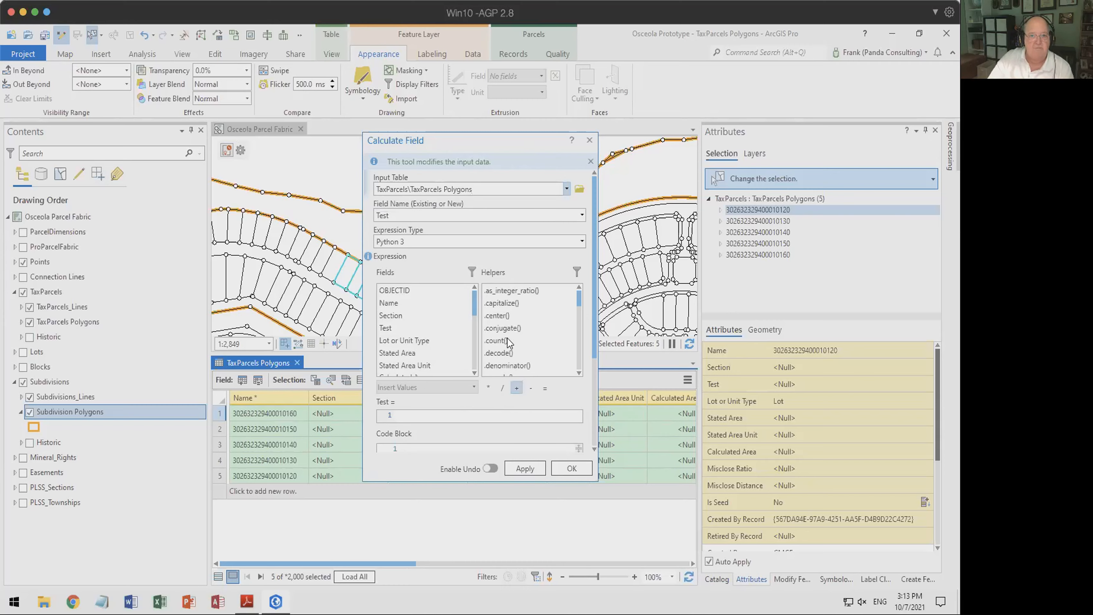
{"action": "left_click_drag", "start_coordinate": [513, 144], "coordinate": [419, 60]}
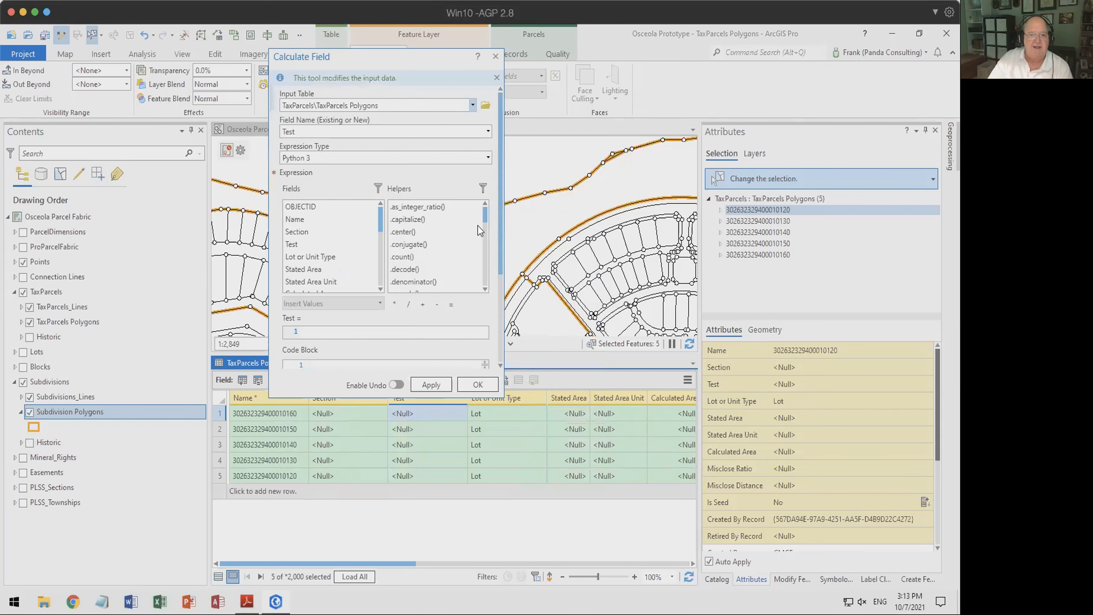
{"action": "left_click_drag", "start_coordinate": [502, 397], "coordinate": [677, 550]}
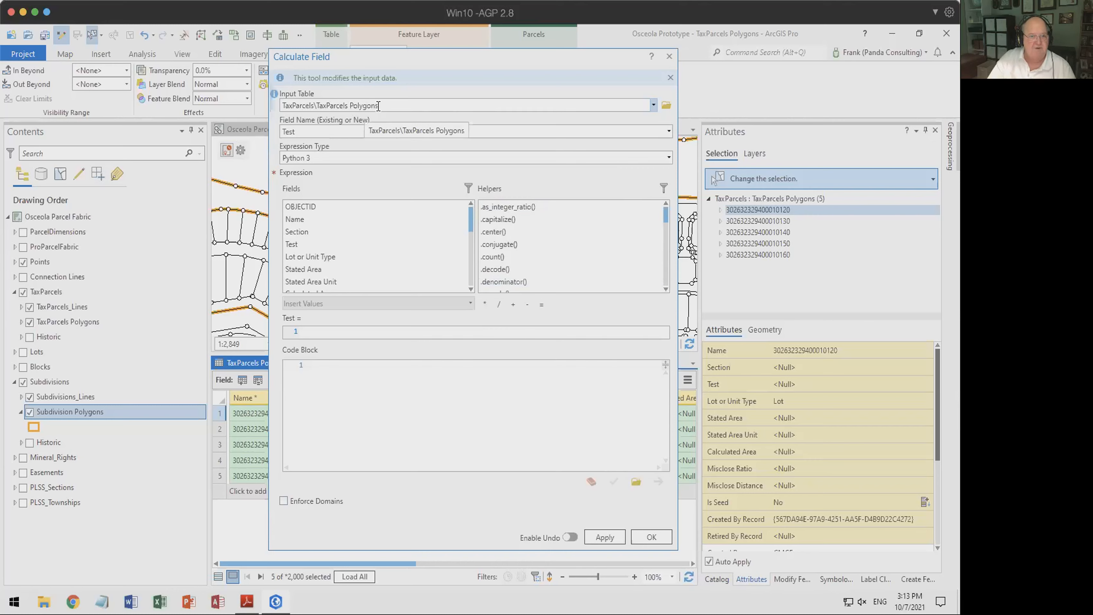
{"action": "left_click_drag", "start_coordinate": [379, 105], "coordinate": [282, 106]}
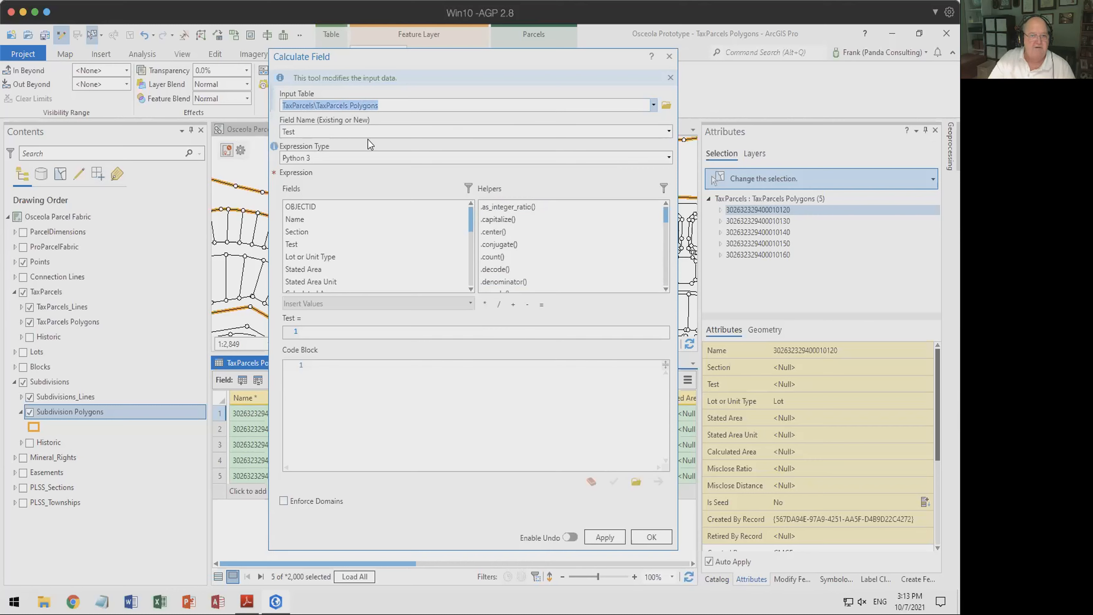
{"action": "double_click", "coordinate": [293, 132]}
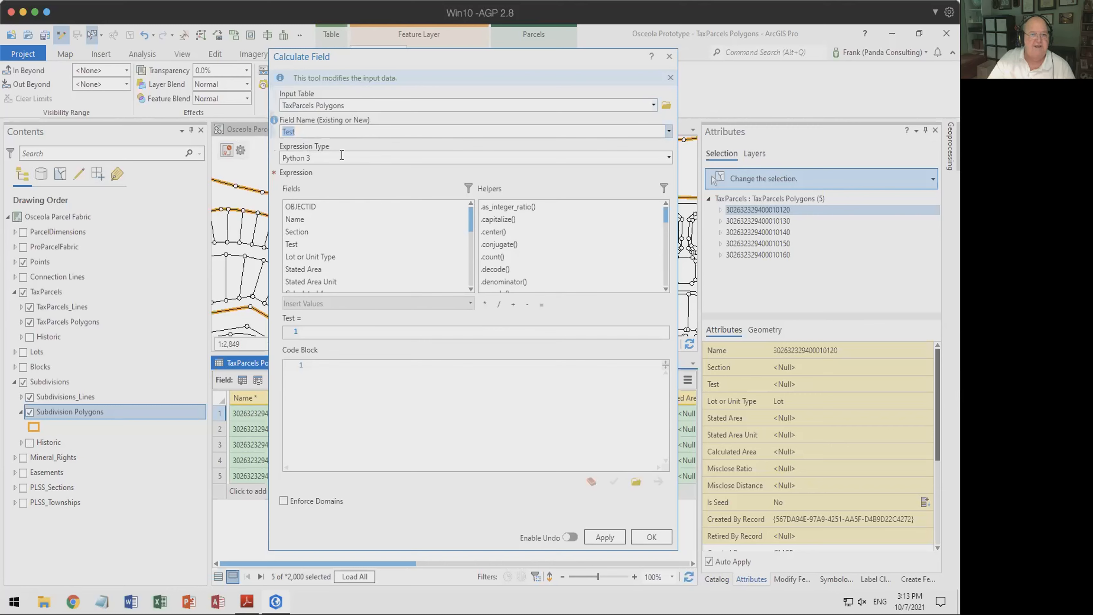
- Set the expression type to Arcade and import the saved expression ArcadeIntersect.cal
{"action": "left_click", "coordinate": [668, 160]}
{"action": "left_click", "coordinate": [320, 187]}
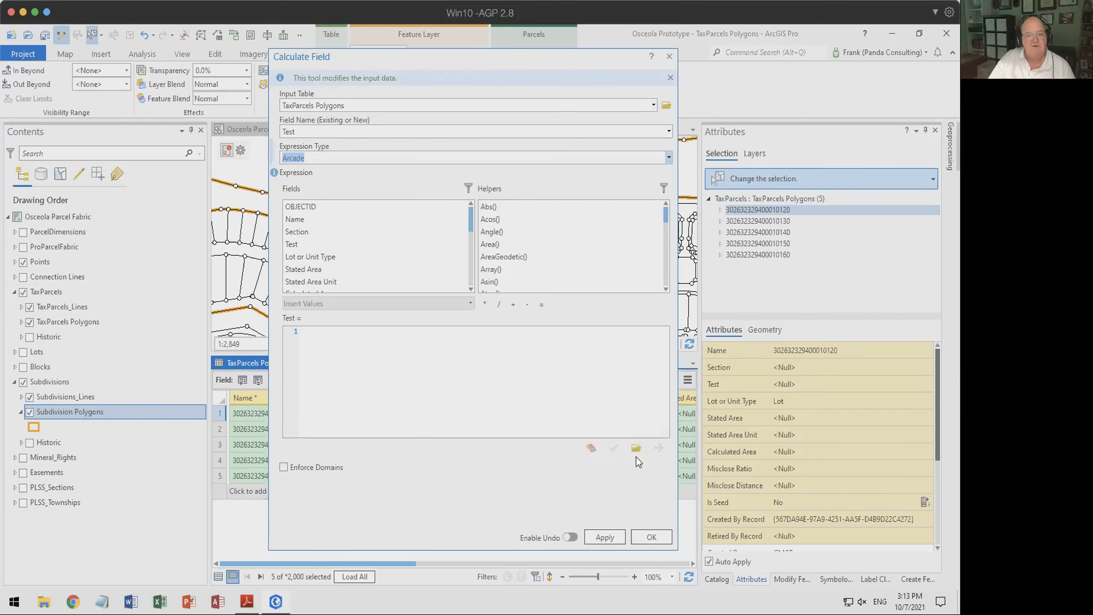
{"action": "left_click", "coordinate": [635, 450]}
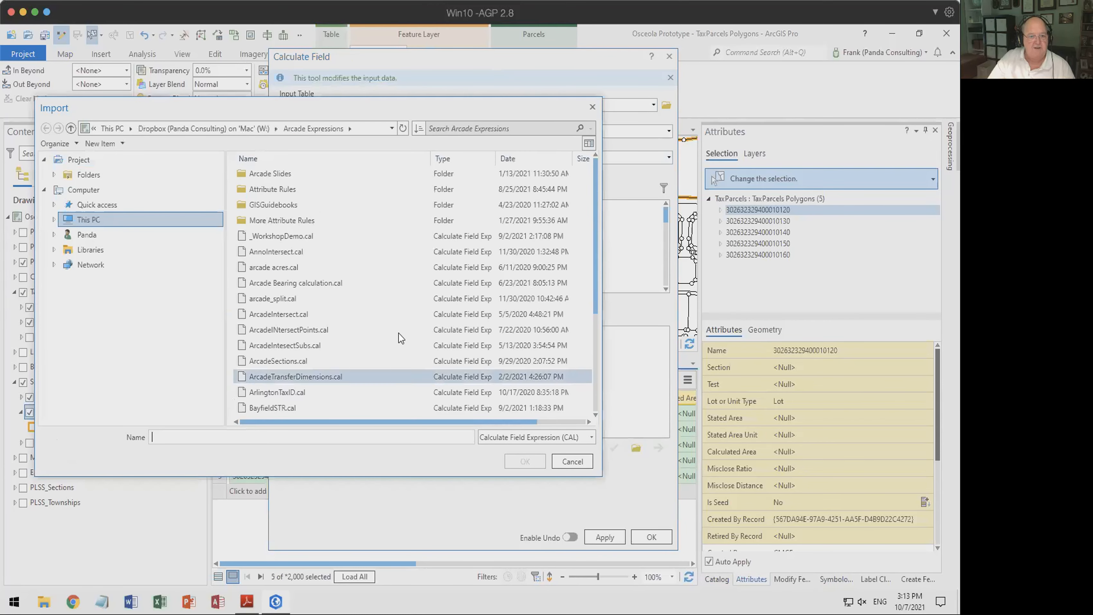
{"action": "double_click", "coordinate": [267, 317]}
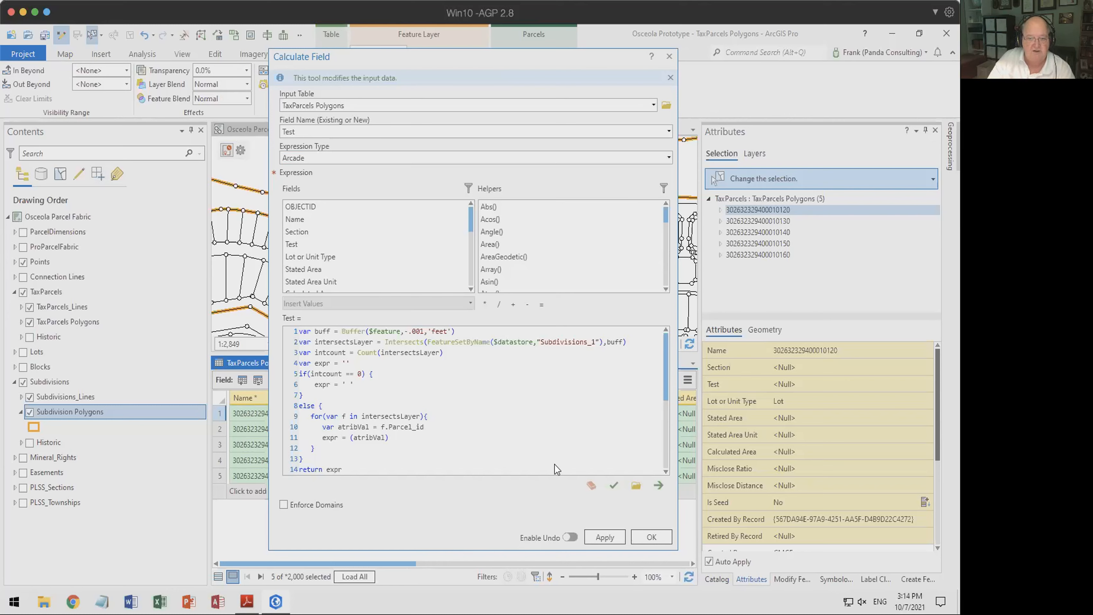
- Change the table name in the expression's FeatureSetByName call to "Subdivision Polygon"
{"action": "left_click_drag", "start_coordinate": [541, 342], "coordinate": [587, 342]}
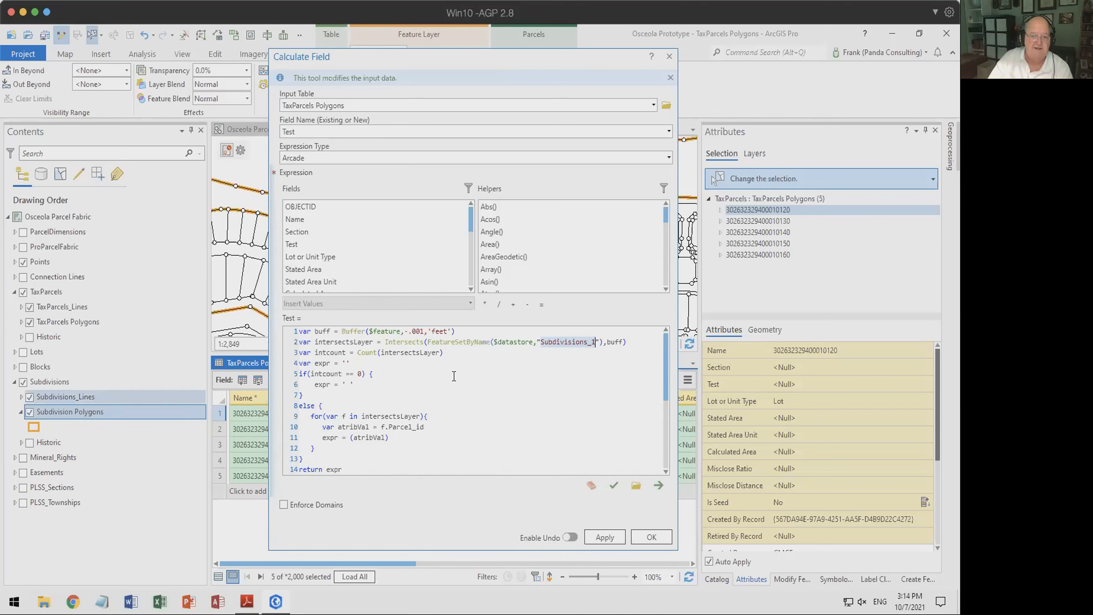
{"action": "left_click", "coordinate": [584, 343]}
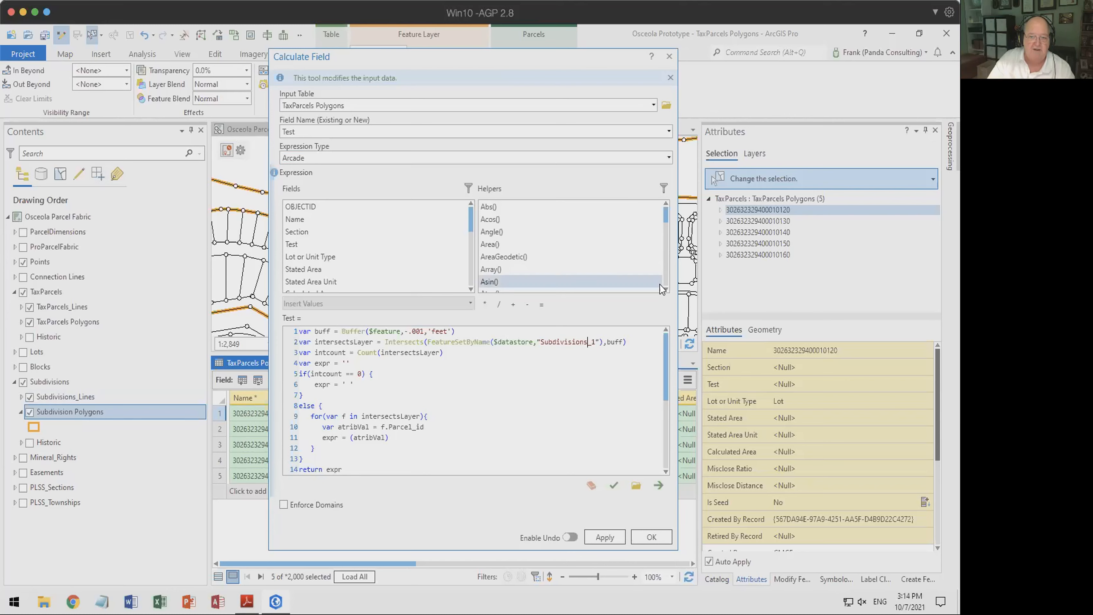
{"action": "key", "text": "Delete"}
{"action": "key", "text": "Delete"}
{"action": "key", "text": "Delete"}
{"action": "type", "text": "Polygon"}
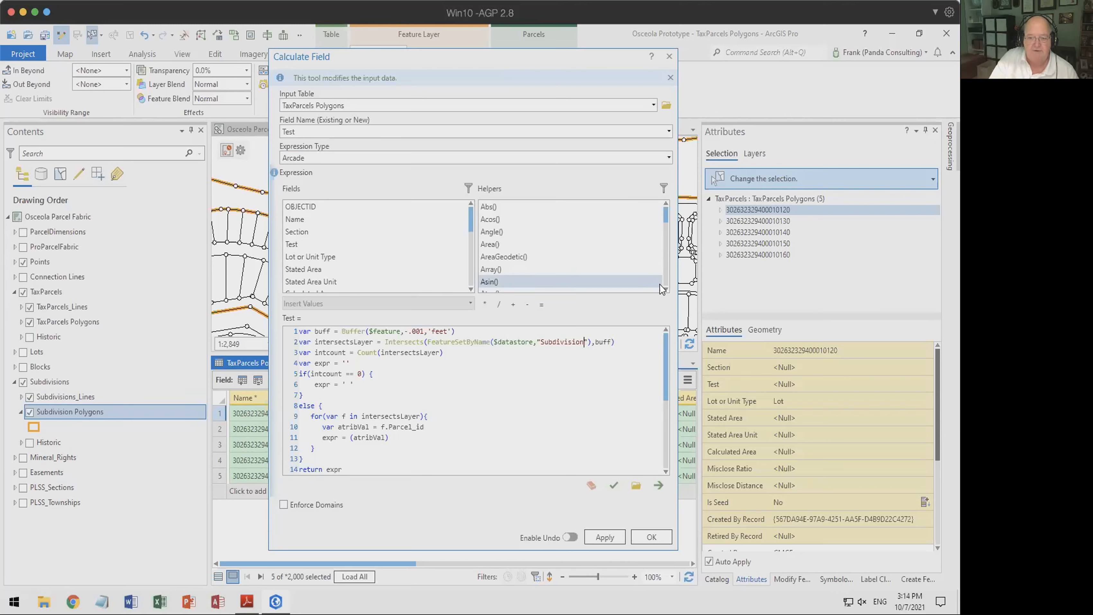
{"action": "left_click", "coordinate": [607, 376]}
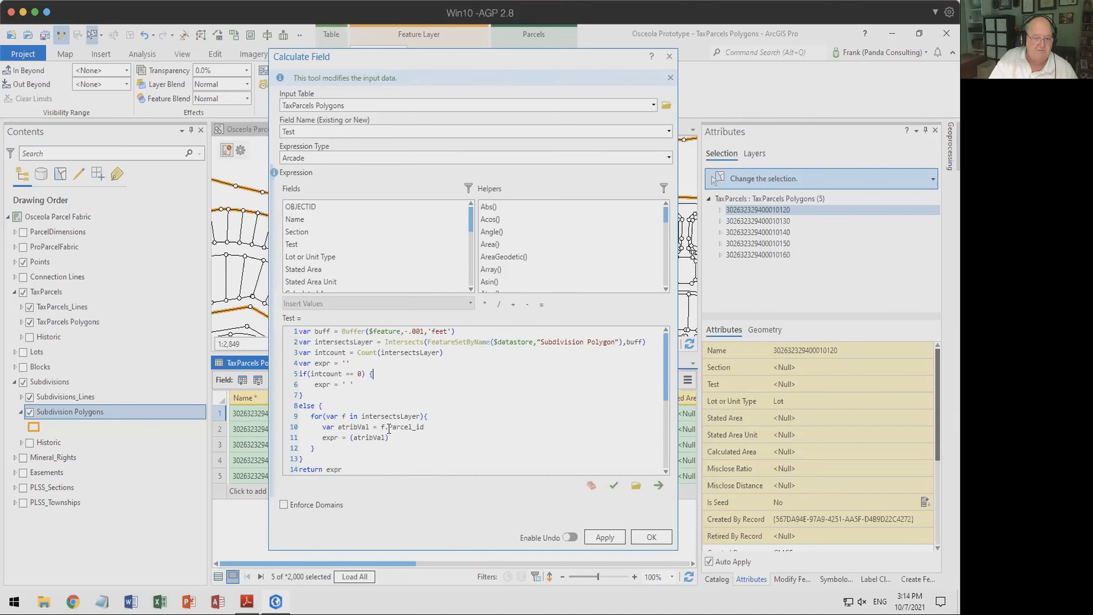
- Make the atribVal variable in the expression read f.Name, and validate the expression
{"action": "left_click_drag", "start_coordinate": [398, 429], "coordinate": [420, 429]}
{"action": "type", "text": "Name"}
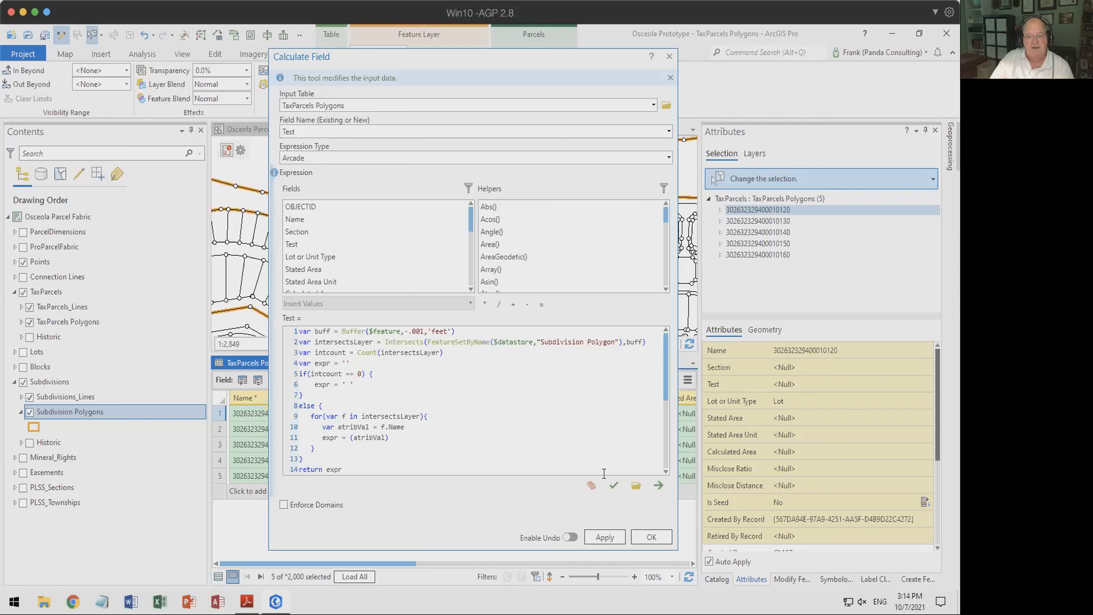
{"action": "left_click", "coordinate": [614, 488]}
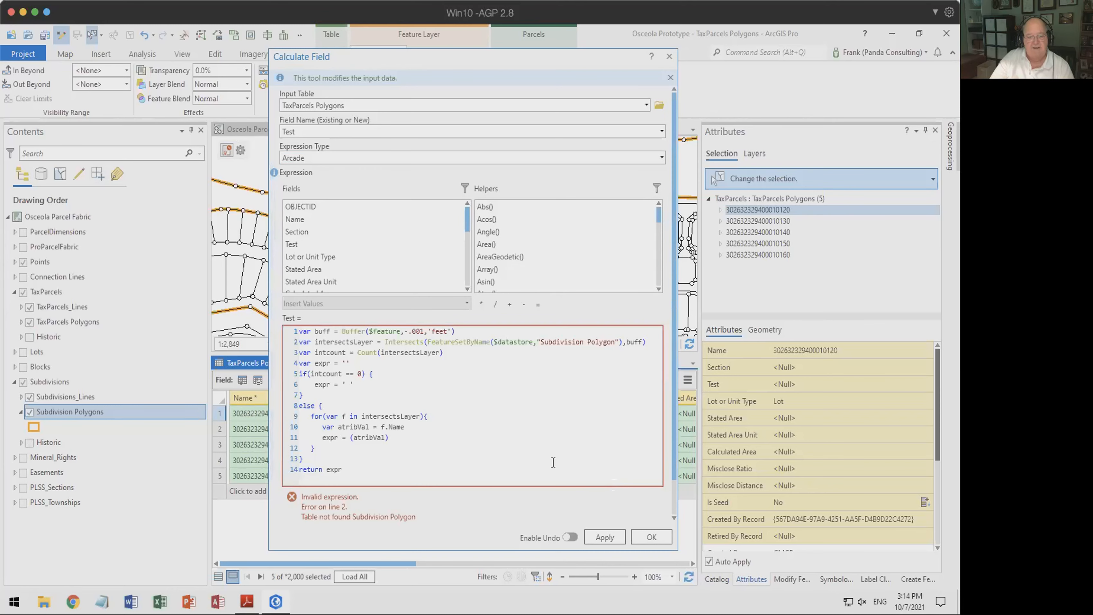
- Correct the table name in FeatureSetByName to "Subdivision Polygons" and validate the expression again
{"action": "left_click", "coordinate": [523, 442]}
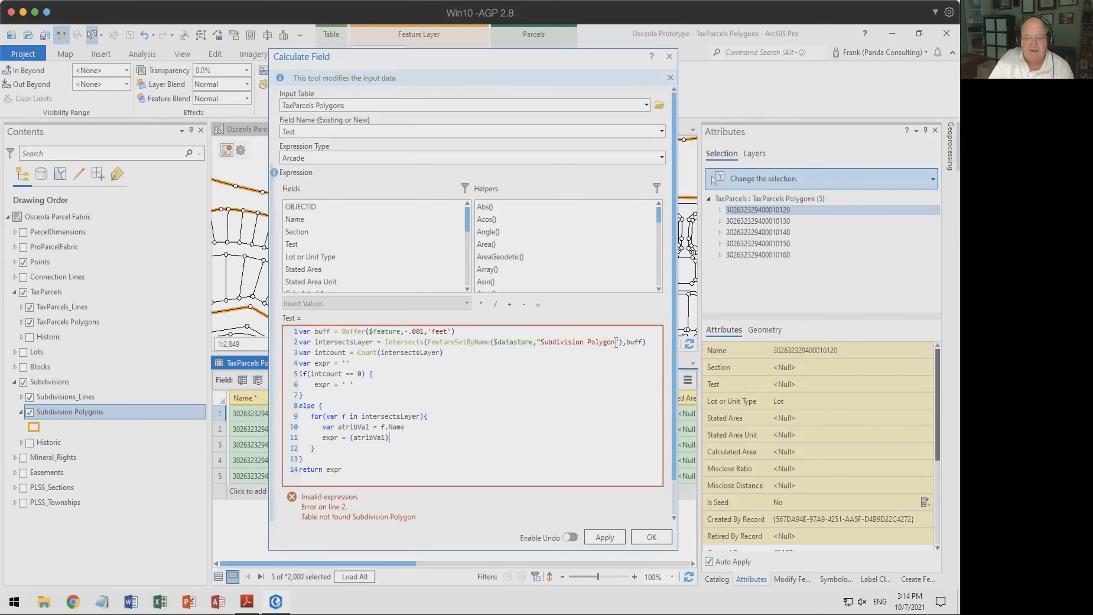
{"action": "type", "text": "s"}
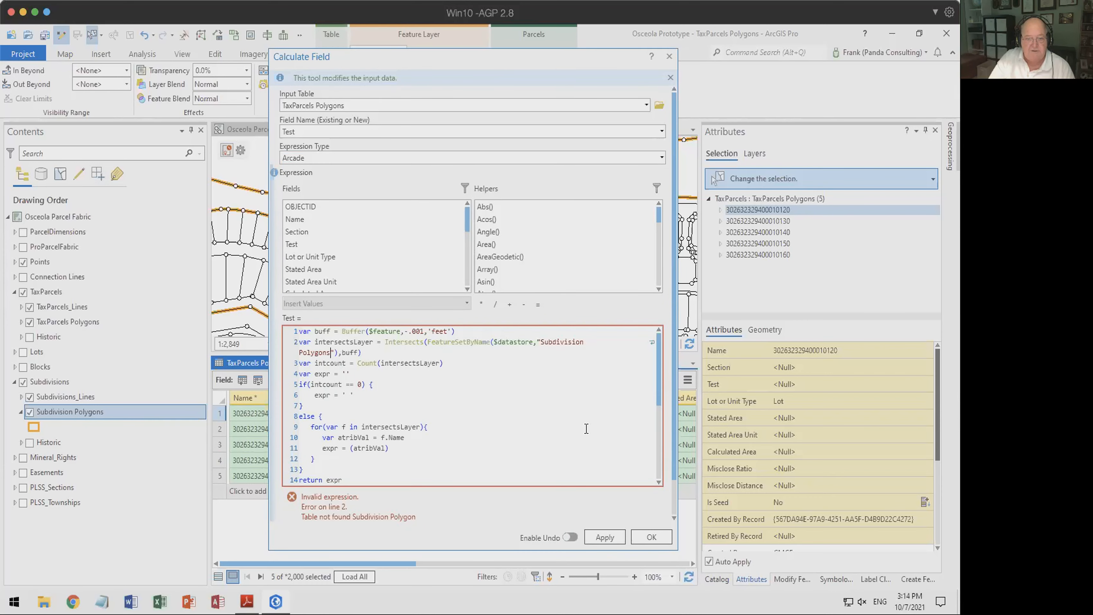
{"action": "scroll", "coordinate": [586, 429], "scroll_direction": "down", "scroll_amount": 3}
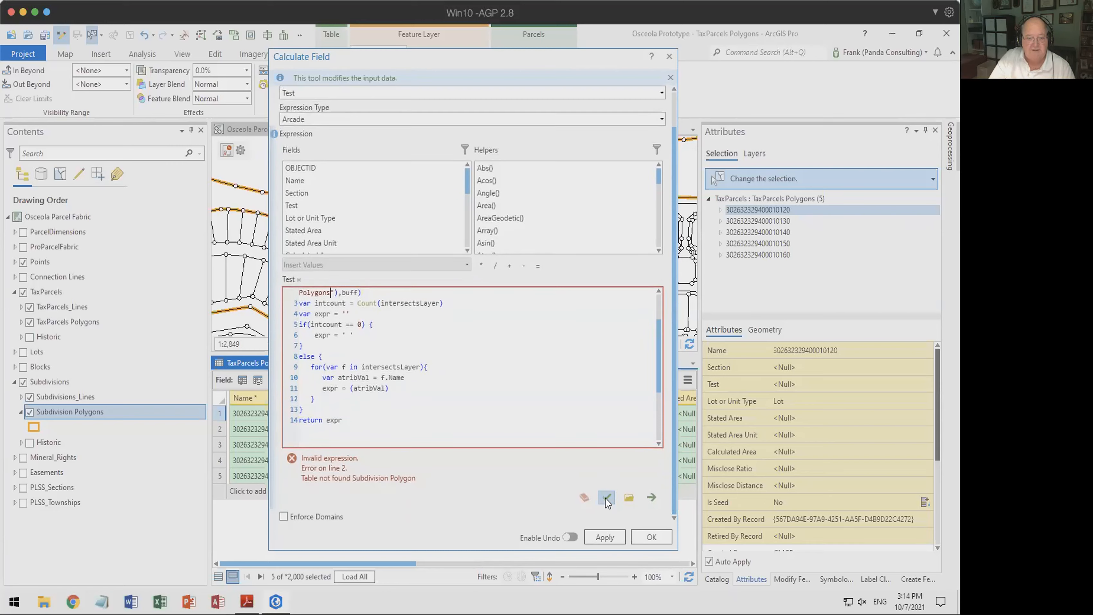
- Check the data source name of the Subdivision Polygons layer in its properties, and close them without changes
{"action": "right_click", "coordinate": [47, 414]}
{"action": "left_click", "coordinate": [66, 539]}
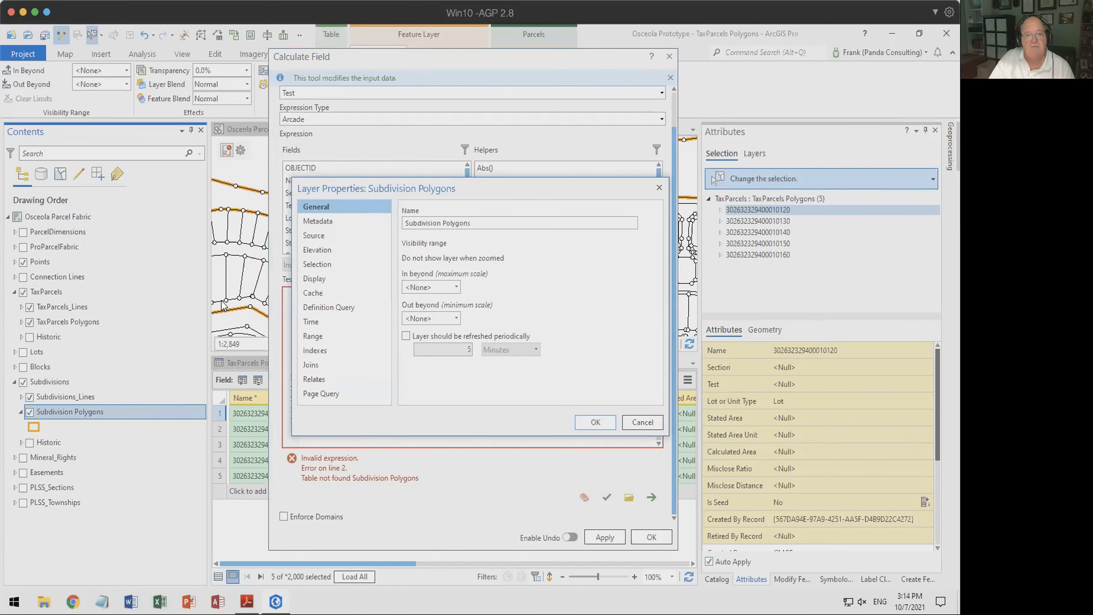
{"action": "left_click", "coordinate": [328, 235]}
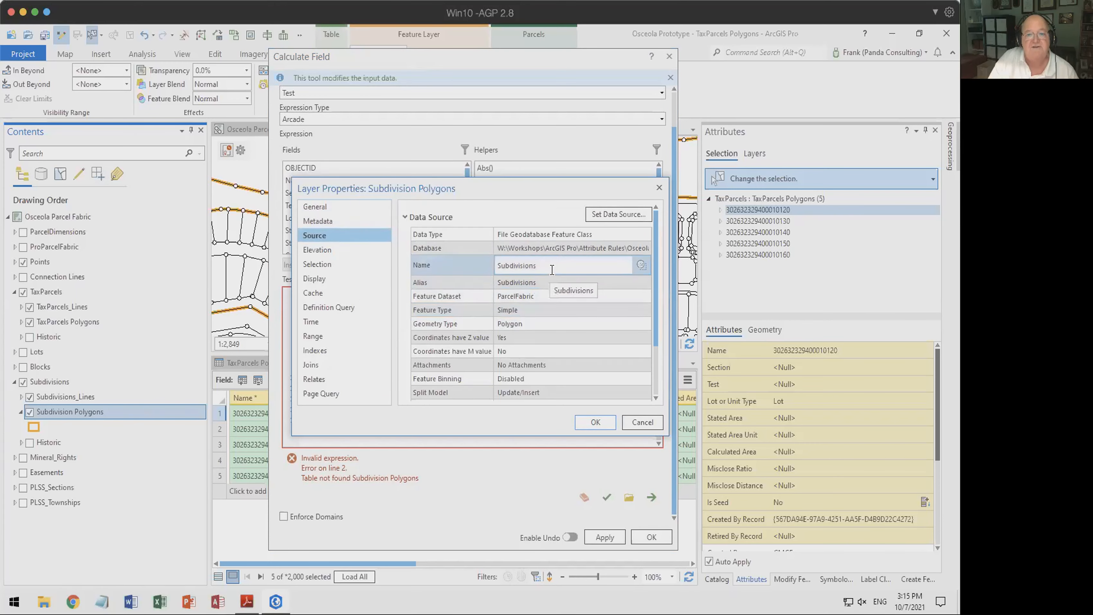
{"action": "left_click", "coordinate": [641, 423]}
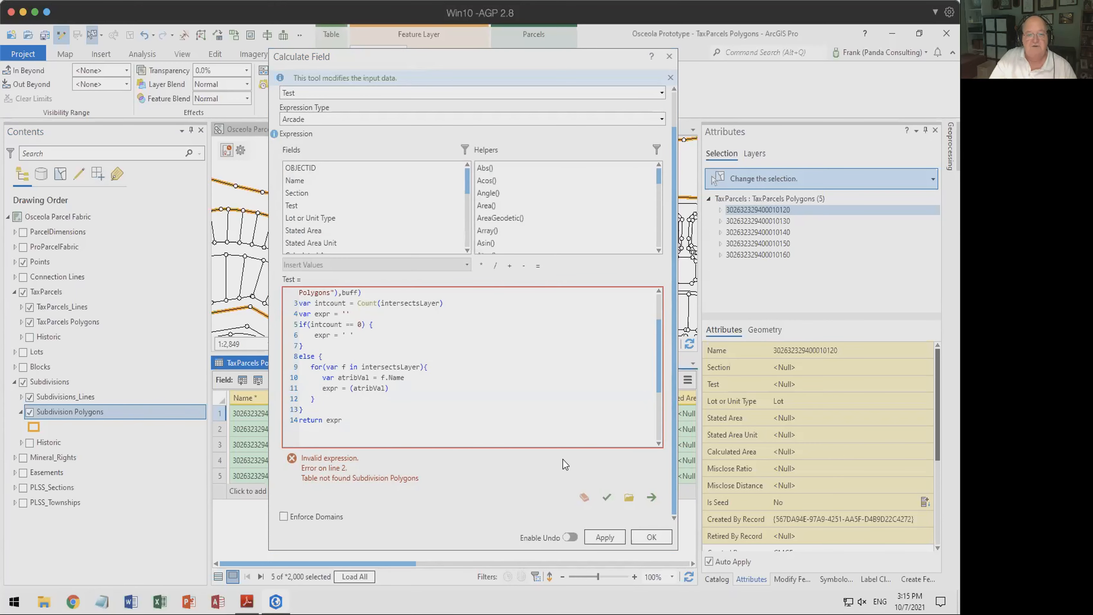
- Change the table name in the expression's FeatureSetByName call to "Subdivisions"
{"action": "scroll", "coordinate": [483, 408], "scroll_direction": "up", "scroll_amount": 1}
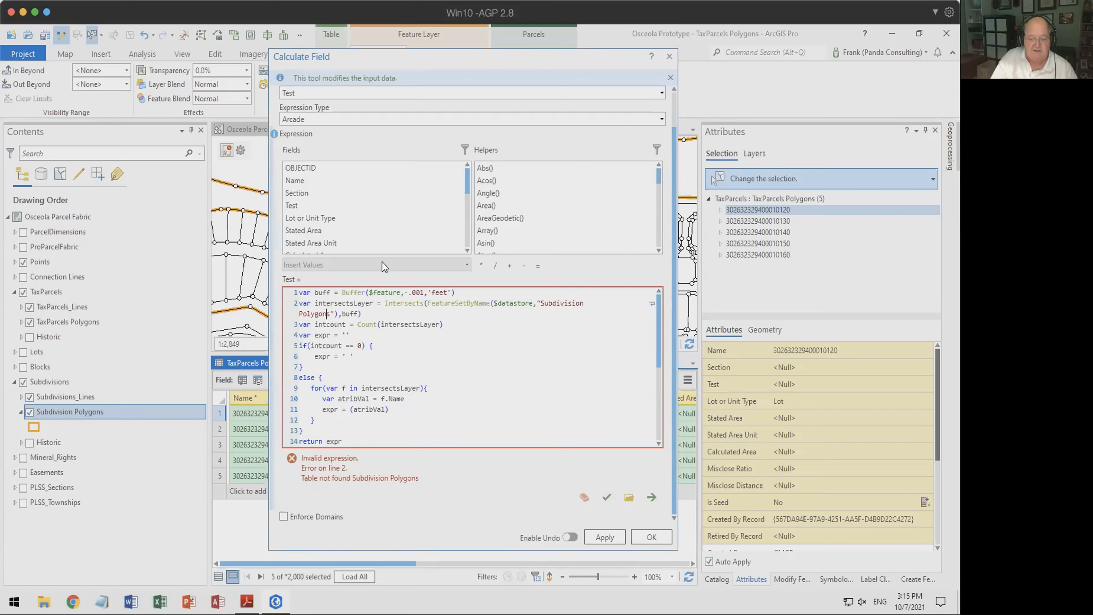
{"action": "key", "text": "BackSpace"}
{"action": "key", "text": "BackSpace"}
{"action": "key", "text": "BackSpace"}
{"action": "key", "text": "BackSpace"}
{"action": "key", "text": "BackSpace"}
{"action": "key", "text": "BackSpace"}
{"action": "key", "text": "BackSpace"}
{"action": "key", "text": "BackSpace"}
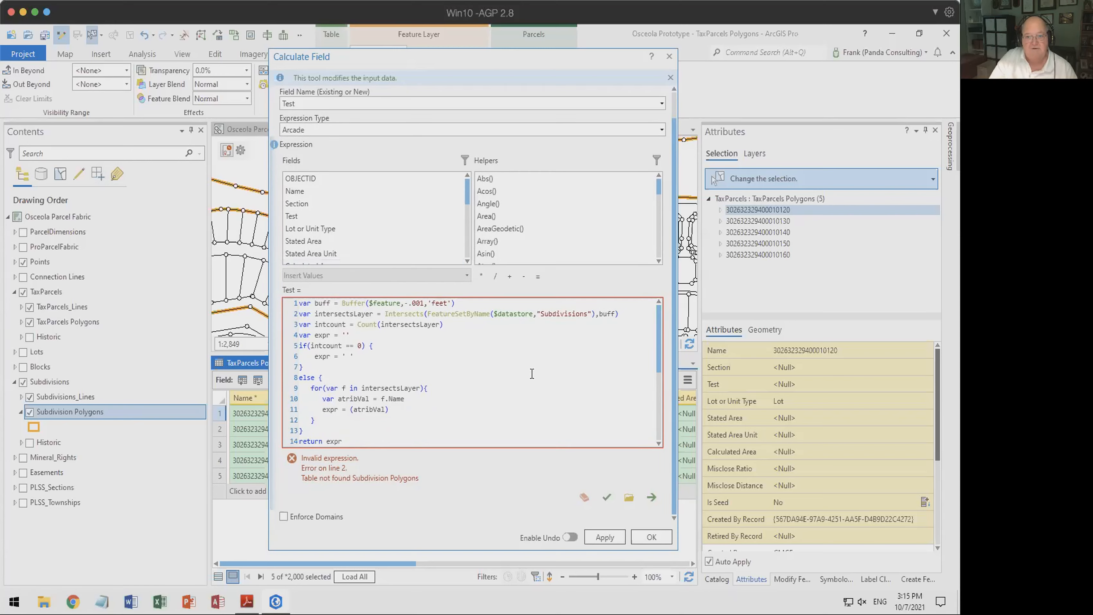
- Validate the Arcade expression and apply the calculation to the Test field, keeping the dialog open beside the table
{"action": "left_click", "coordinate": [606, 498]}
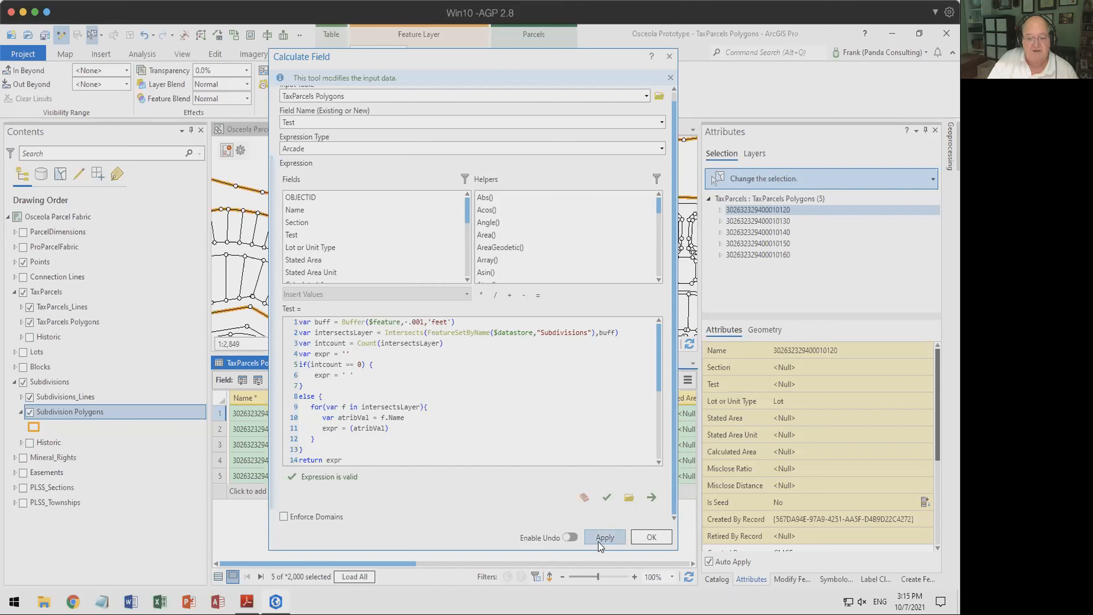
{"action": "left_click_drag", "start_coordinate": [525, 66], "coordinate": [743, 72]}
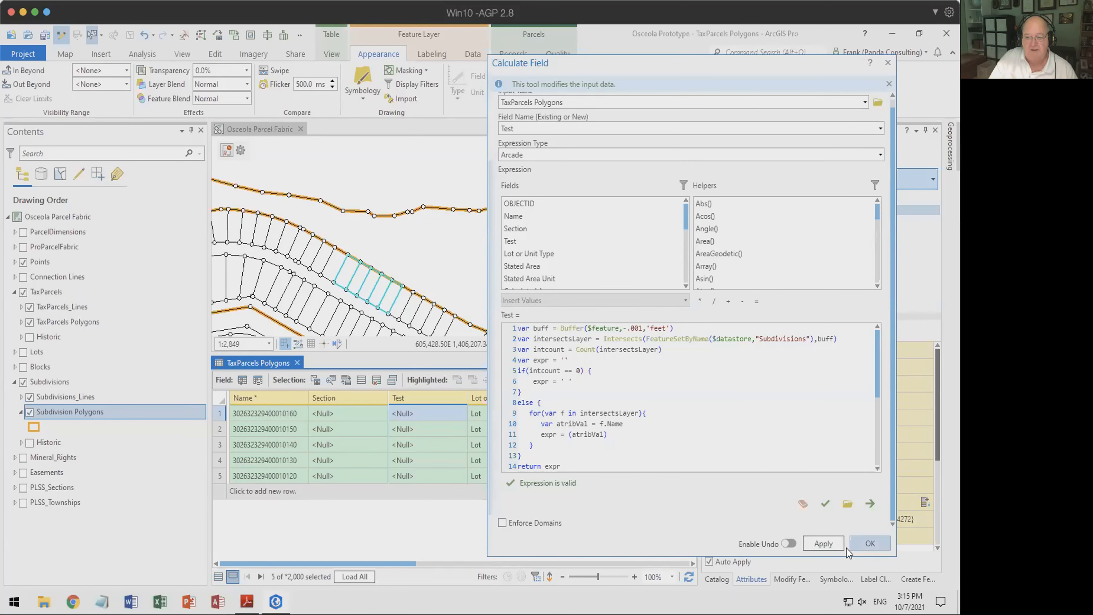
{"action": "left_click", "coordinate": [824, 545]}
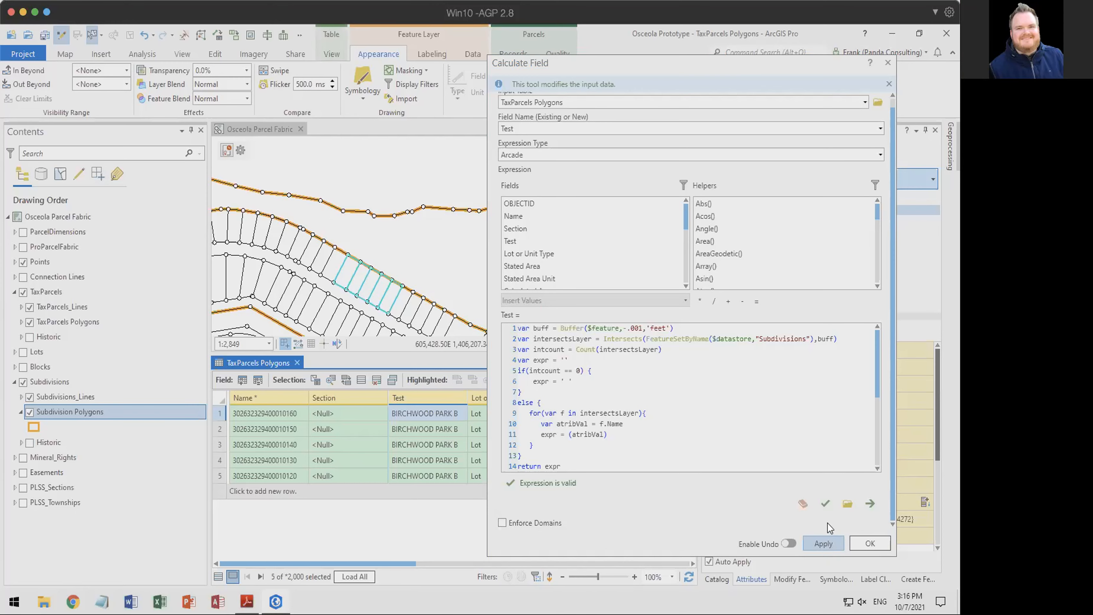
- Browse the saved calculation expressions in the Arcade Expressions folder, and close the import dialog without loading one
{"action": "left_click", "coordinate": [847, 504]}
{"action": "scroll", "coordinate": [403, 390], "scroll_direction": "down", "scroll_amount": 4}
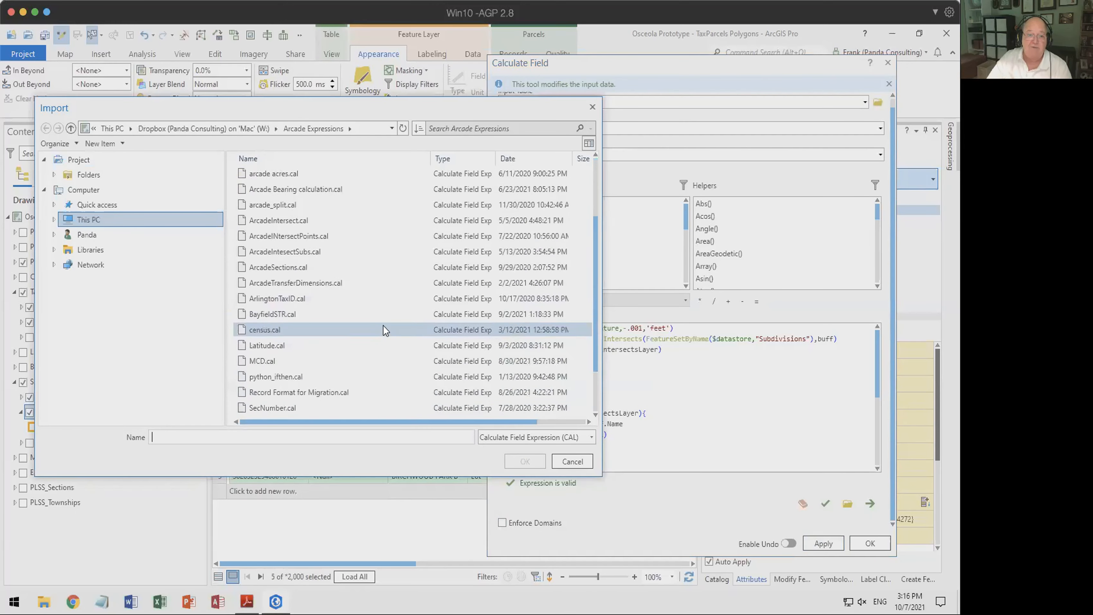
{"action": "scroll", "coordinate": [382, 331], "scroll_direction": "up", "scroll_amount": 4}
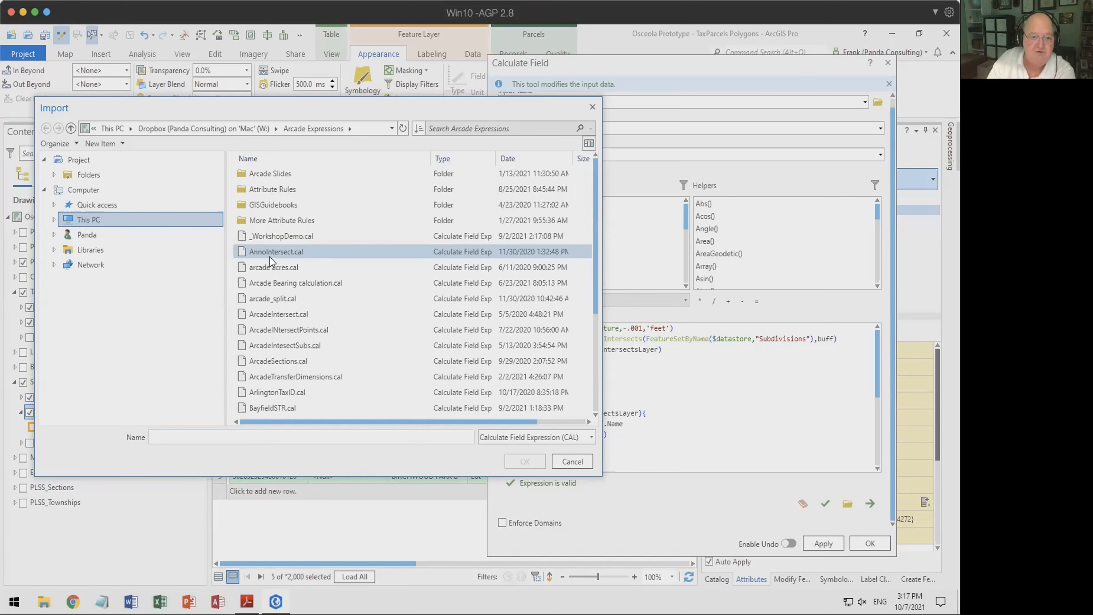
{"action": "scroll", "coordinate": [338, 339], "scroll_direction": "down", "scroll_amount": 3}
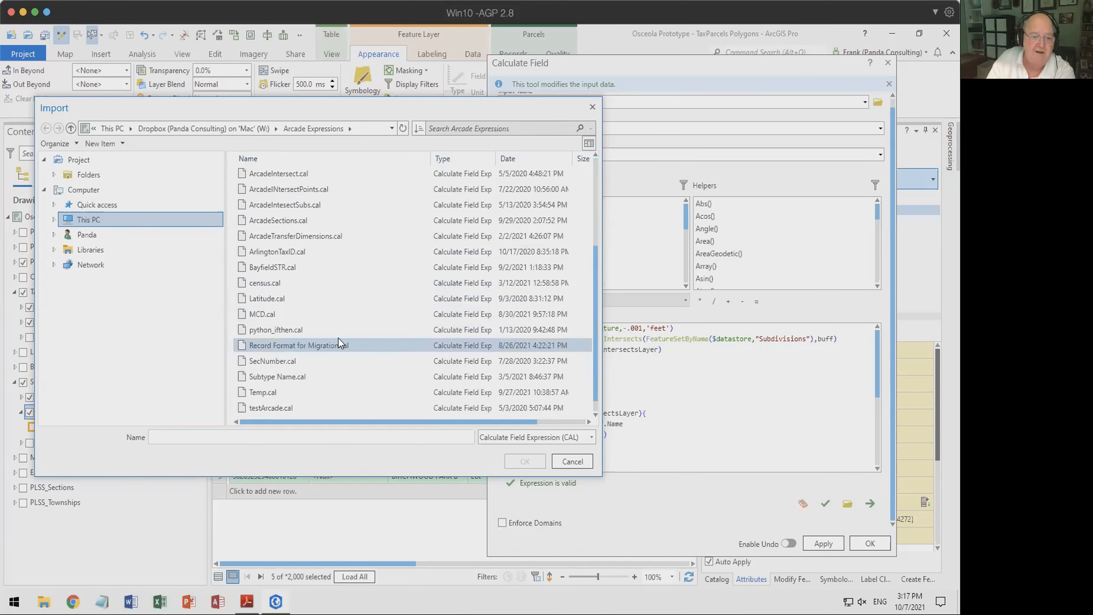
{"action": "scroll", "coordinate": [338, 339], "scroll_direction": "up", "scroll_amount": 3}
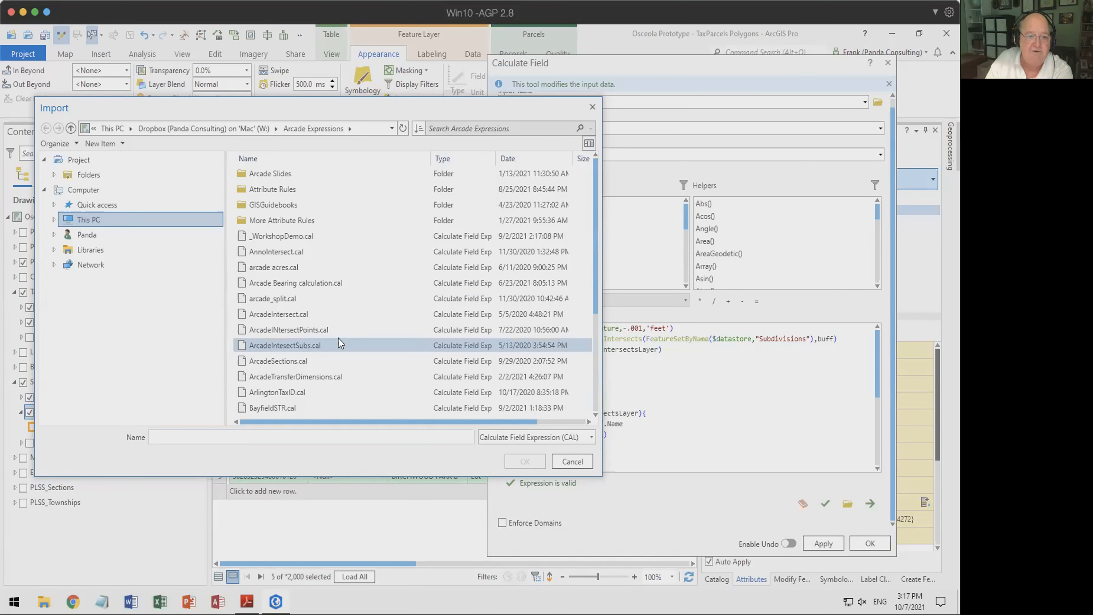
{"action": "left_click", "coordinate": [592, 107]}
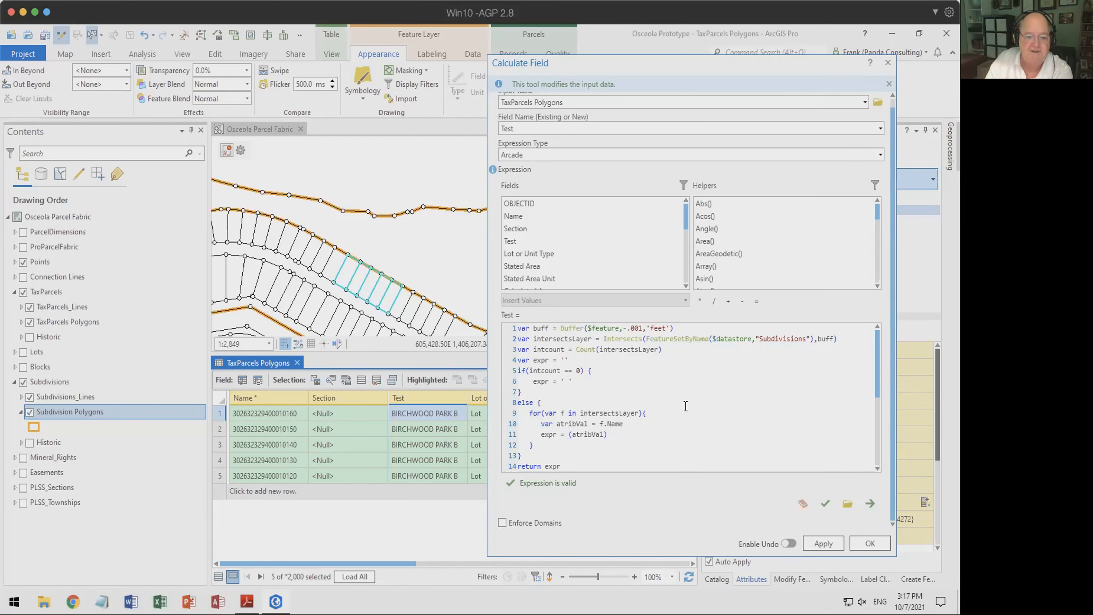
{"action": "left_click_drag", "start_coordinate": [787, 66], "coordinate": [827, 55]}
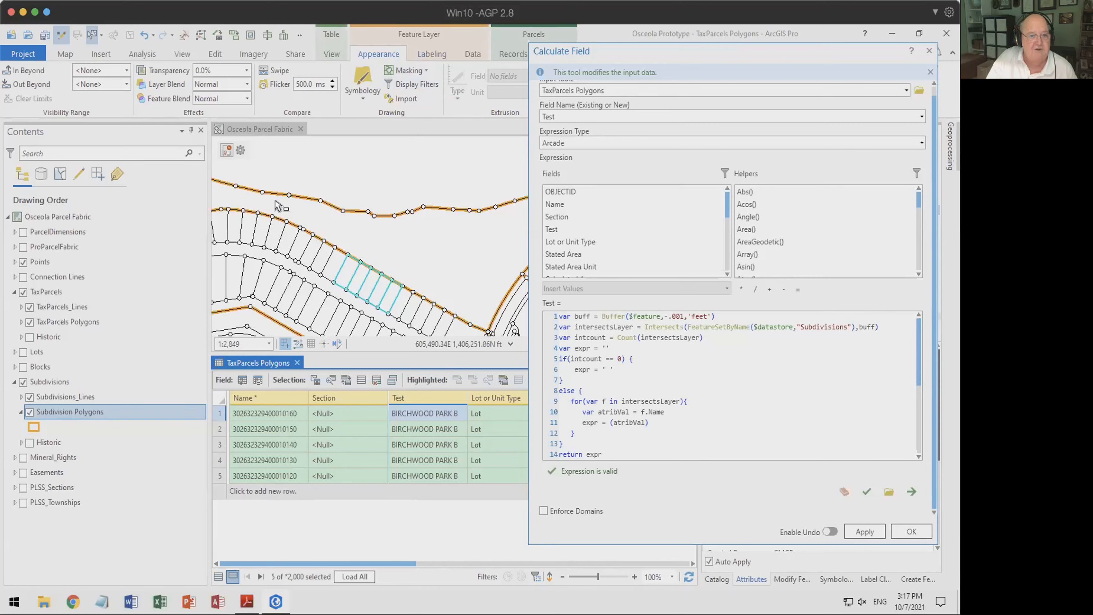
- Clear the tax parcel selection and bring up the Create Features templates, keeping the Calculate Field dialog open out of the way
{"action": "left_click", "coordinate": [214, 54]}
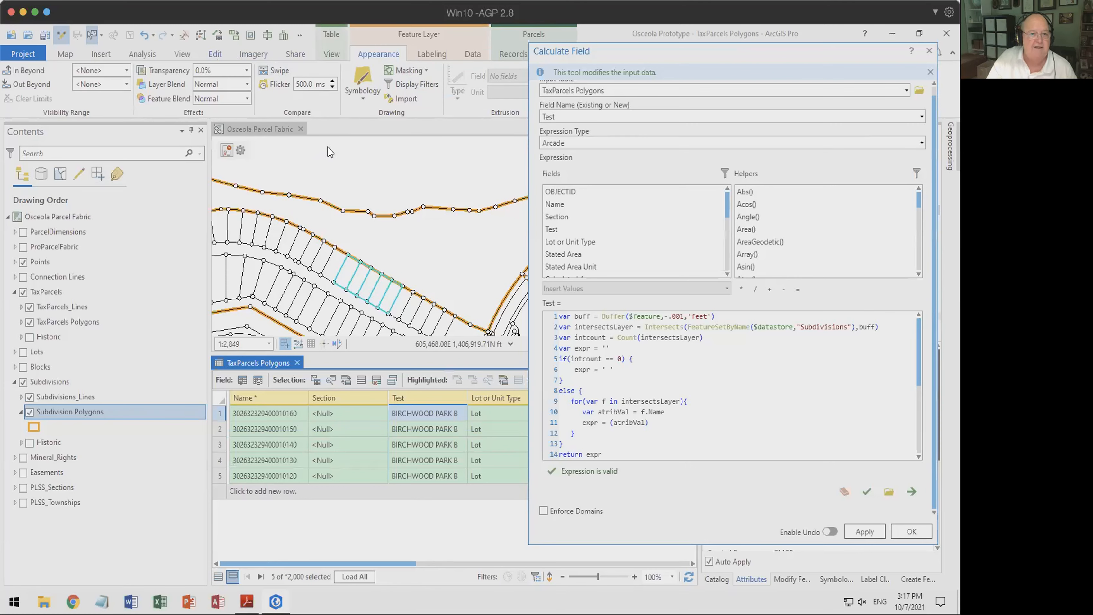
{"action": "left_click", "coordinate": [407, 84]}
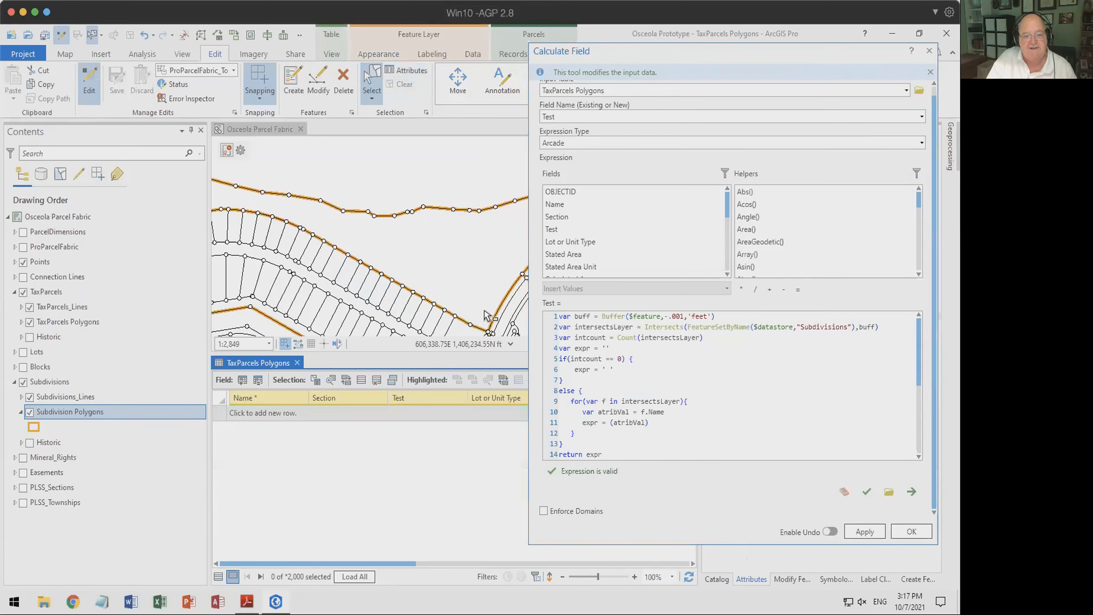
{"action": "left_click_drag", "start_coordinate": [708, 55], "coordinate": [743, 67]}
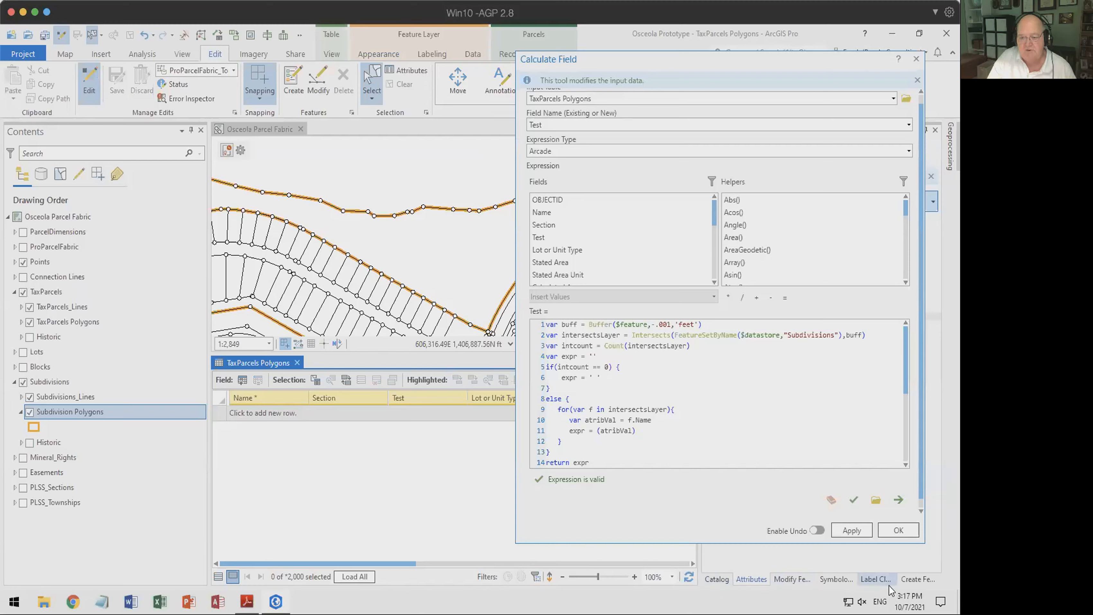
{"action": "left_click_drag", "start_coordinate": [837, 67], "coordinate": [71, 156]}
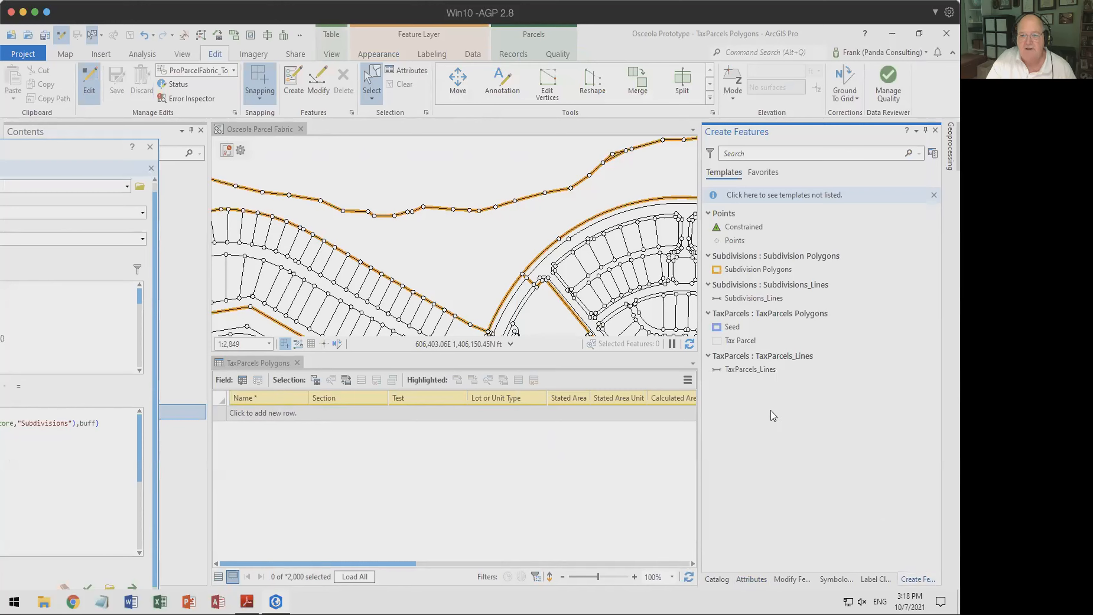
- Draw a four-sided Tax Parcel polygon in the open area between the two rows of lots and the upper subdivision boundary
{"action": "left_click", "coordinate": [721, 342]}
{"action": "left_click", "coordinate": [439, 256]}
{"action": "left_click", "coordinate": [483, 226]}
{"action": "left_click", "coordinate": [506, 254]}
{"action": "double_click", "coordinate": [477, 283]}
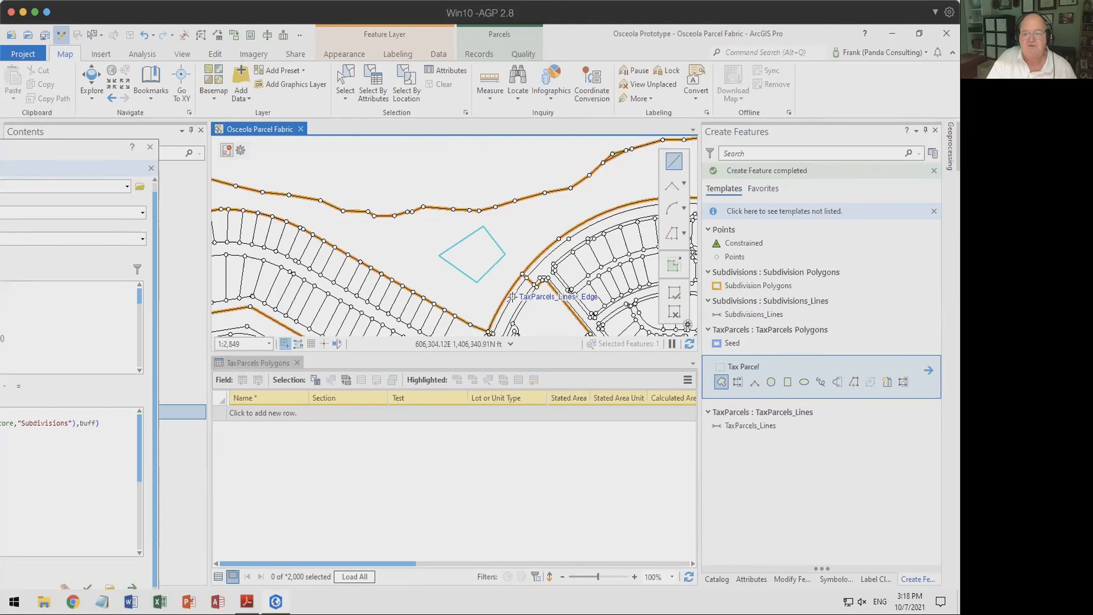
- Apply the Arcade calculation to the Test field of the newly drawn tax parcel
{"action": "left_click_drag", "start_coordinate": [90, 151], "coordinate": [465, 99]}
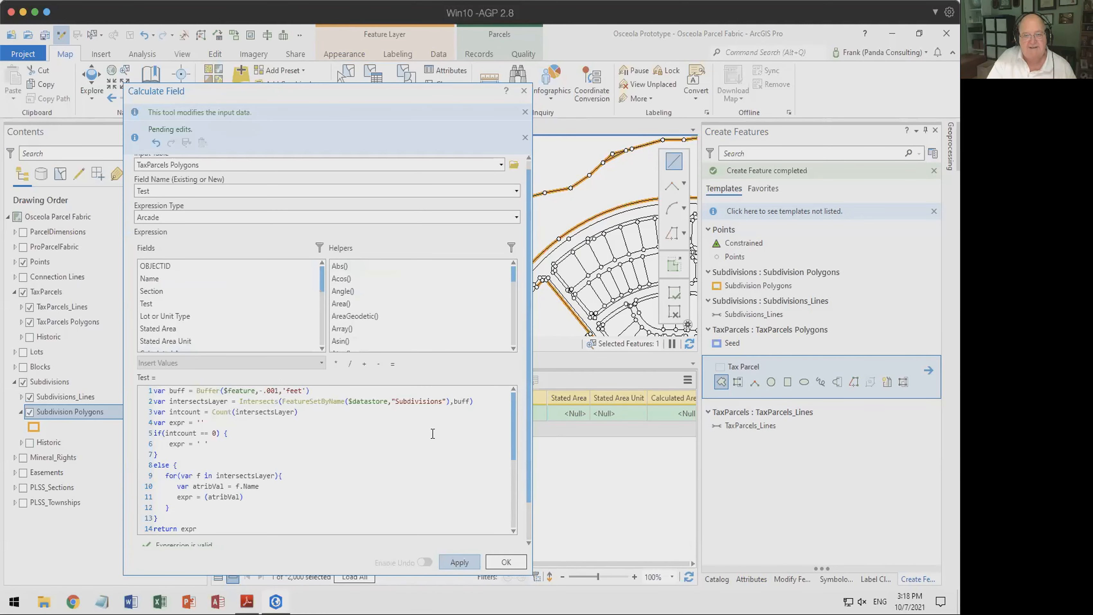
{"action": "left_click_drag", "start_coordinate": [387, 91], "coordinate": [830, 101]}
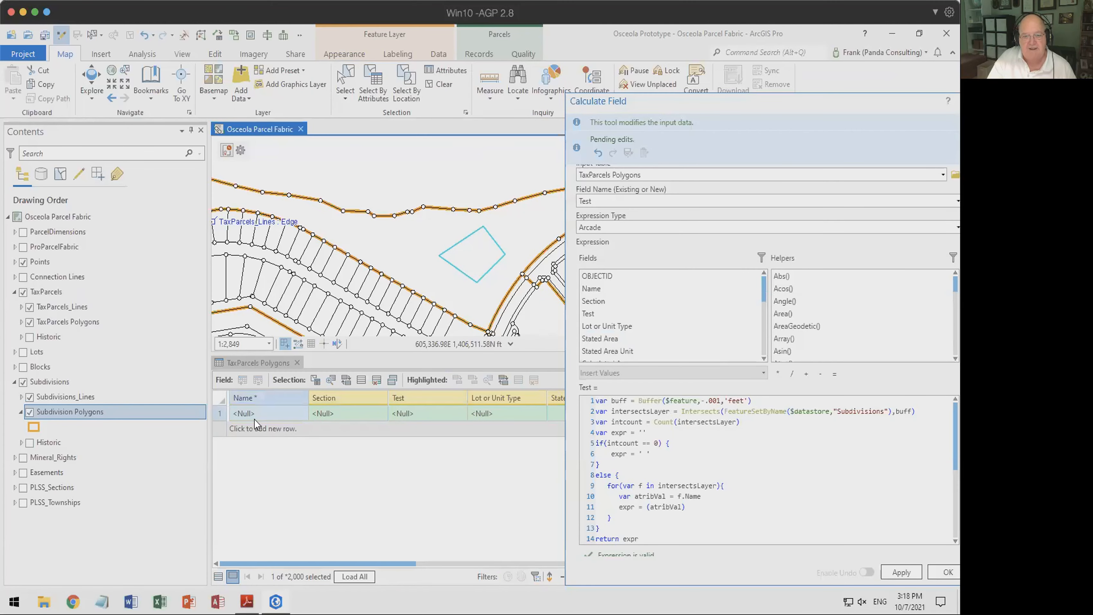
{"action": "left_click", "coordinate": [921, 577]}
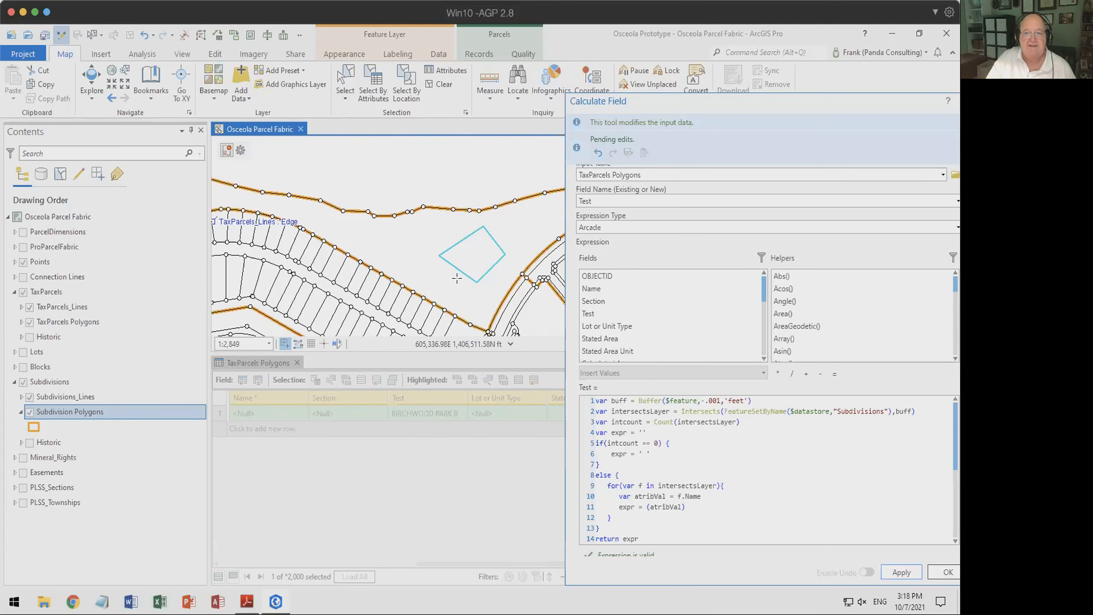
- Draw another four-sided Tax Parcel polygon in the large open parcel west of the narrow strip, and apply the calculation to its Test field
{"action": "left_click_drag", "start_coordinate": [690, 106], "coordinate": [810, 130]}
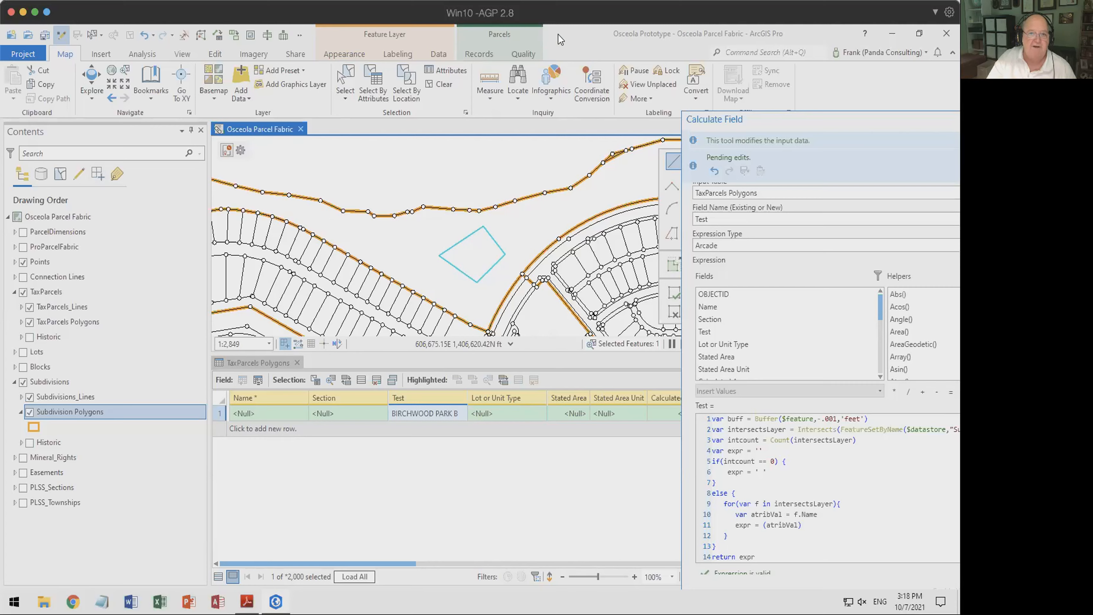
{"action": "scroll", "coordinate": [395, 257], "scroll_direction": "down", "scroll_amount": 4}
{"action": "left_click_drag", "start_coordinate": [396, 256], "coordinate": [693, 261]}
{"action": "scroll", "coordinate": [589, 270], "scroll_direction": "down", "scroll_amount": 6}
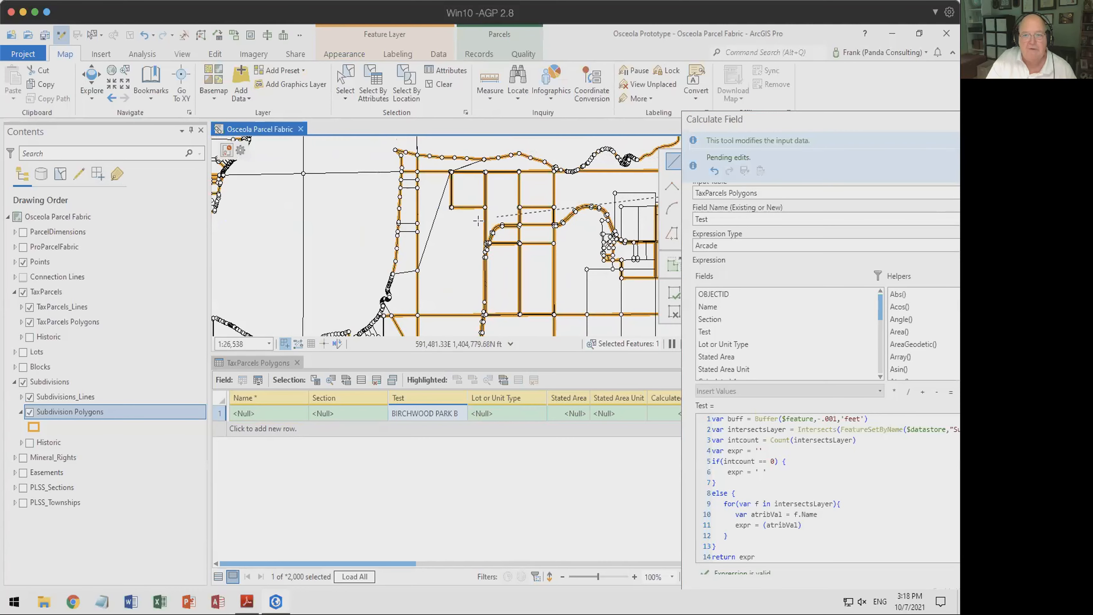
{"action": "left_click", "coordinate": [674, 313]}
{"action": "scroll", "coordinate": [348, 229], "scroll_direction": "up", "scroll_amount": 1}
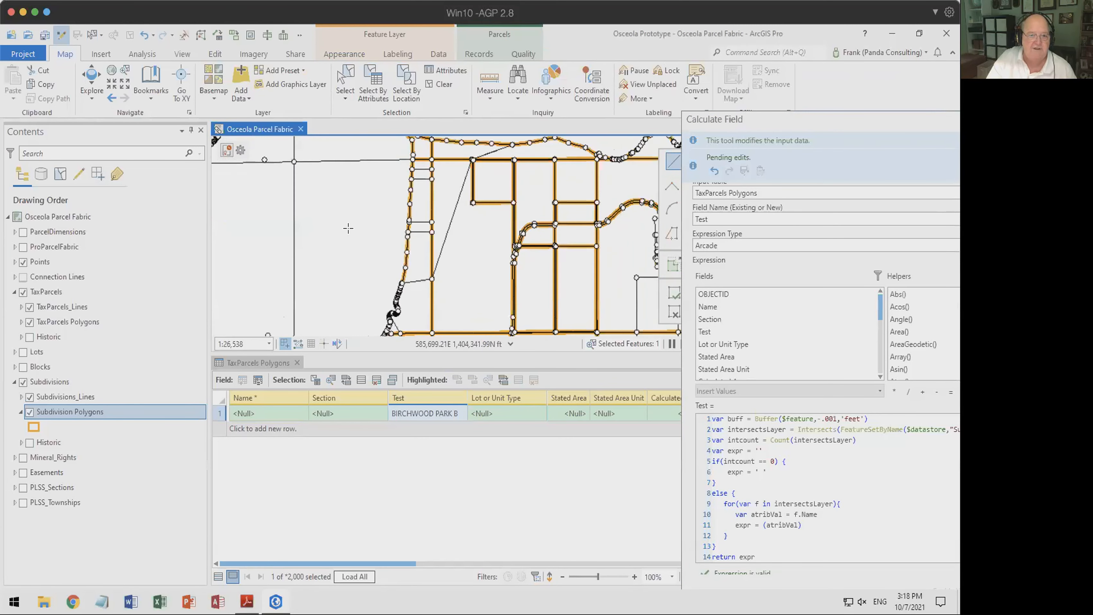
{"action": "scroll", "coordinate": [348, 229], "scroll_direction": "up", "scroll_amount": 1}
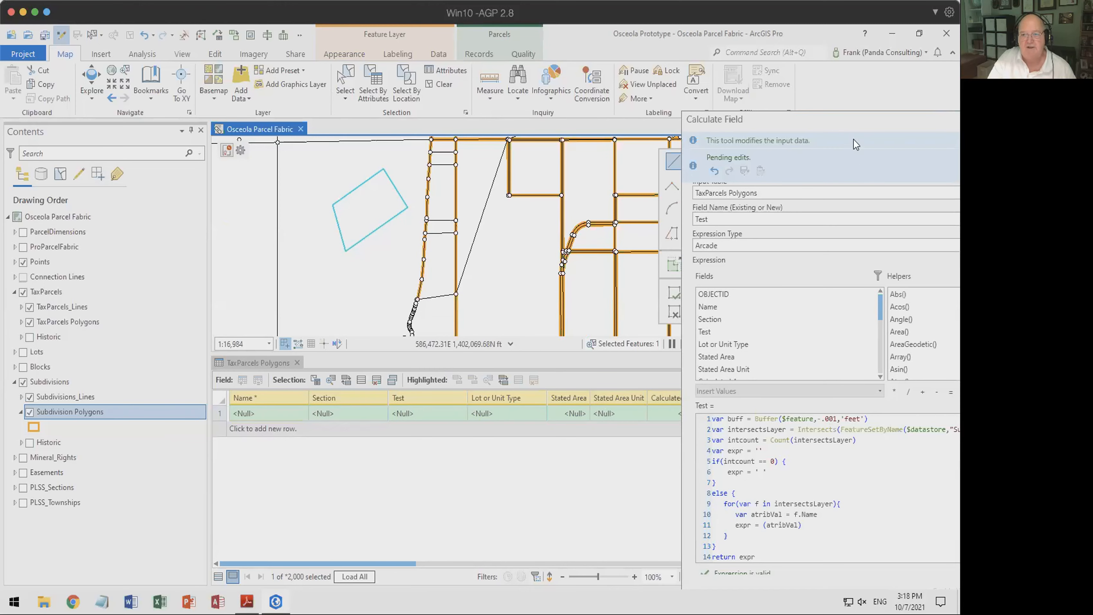
{"action": "left_click_drag", "start_coordinate": [859, 121], "coordinate": [711, 84]}
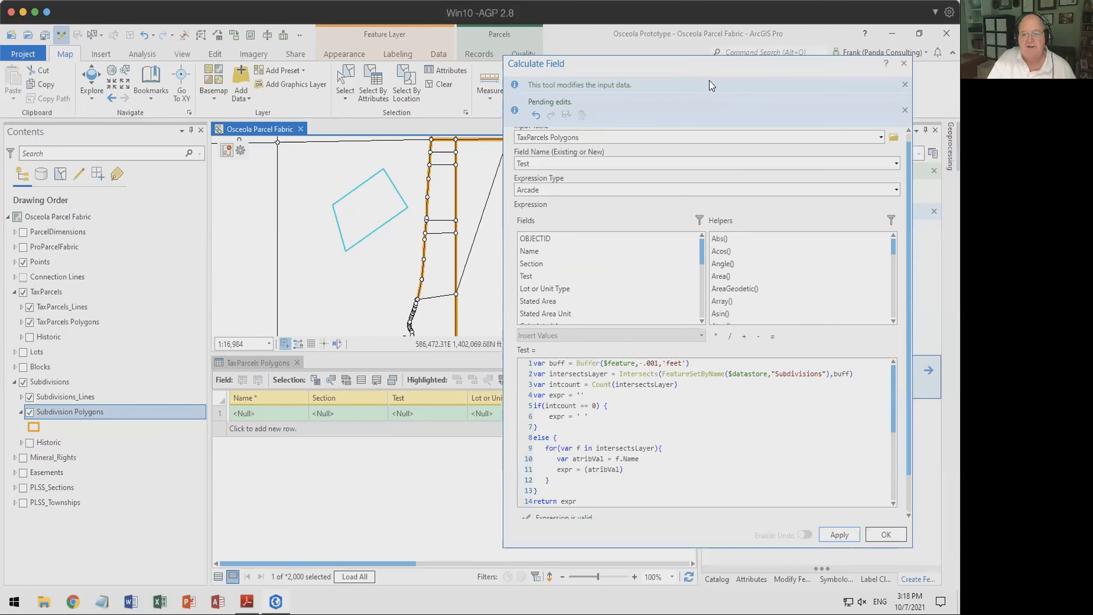
{"action": "left_click", "coordinate": [841, 538]}
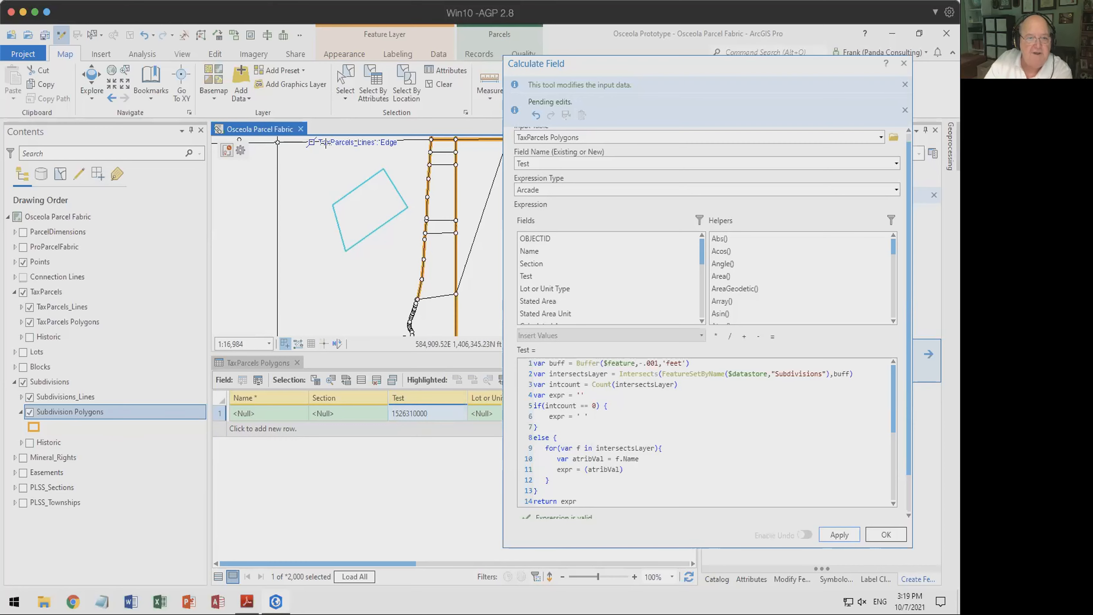
- Draw a Tax Parcel polygon in the blank area outside all subdivisions, and apply the calculation to its Test field
{"action": "scroll", "coordinate": [359, 213], "scroll_direction": "down", "scroll_amount": 5}
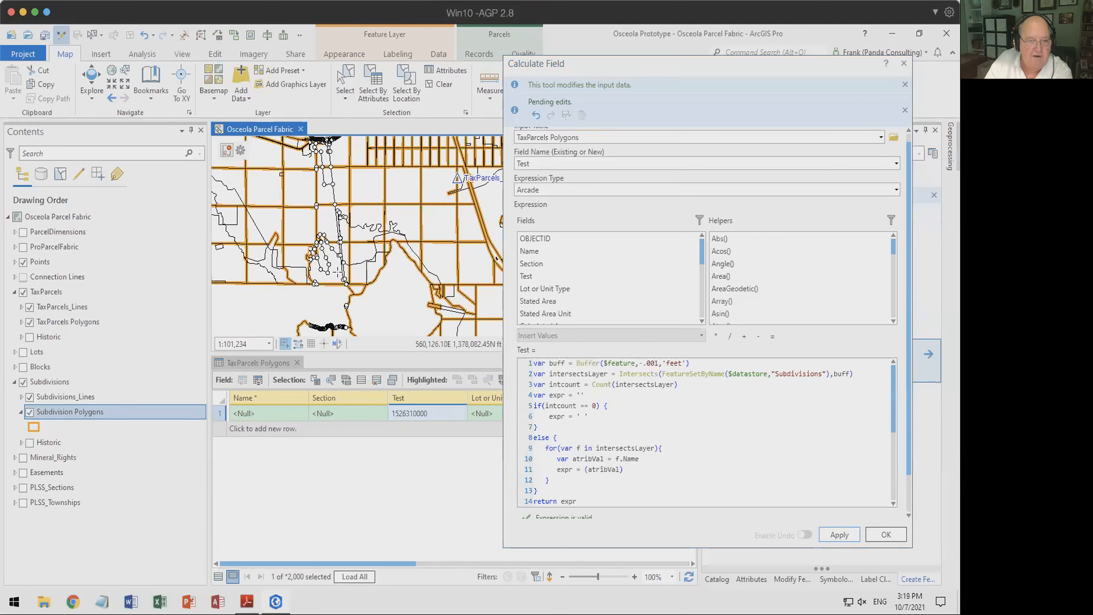
{"action": "left_click_drag", "start_coordinate": [438, 220], "coordinate": [477, 76]}
{"action": "left_click_drag", "start_coordinate": [320, 283], "coordinate": [415, 373]}
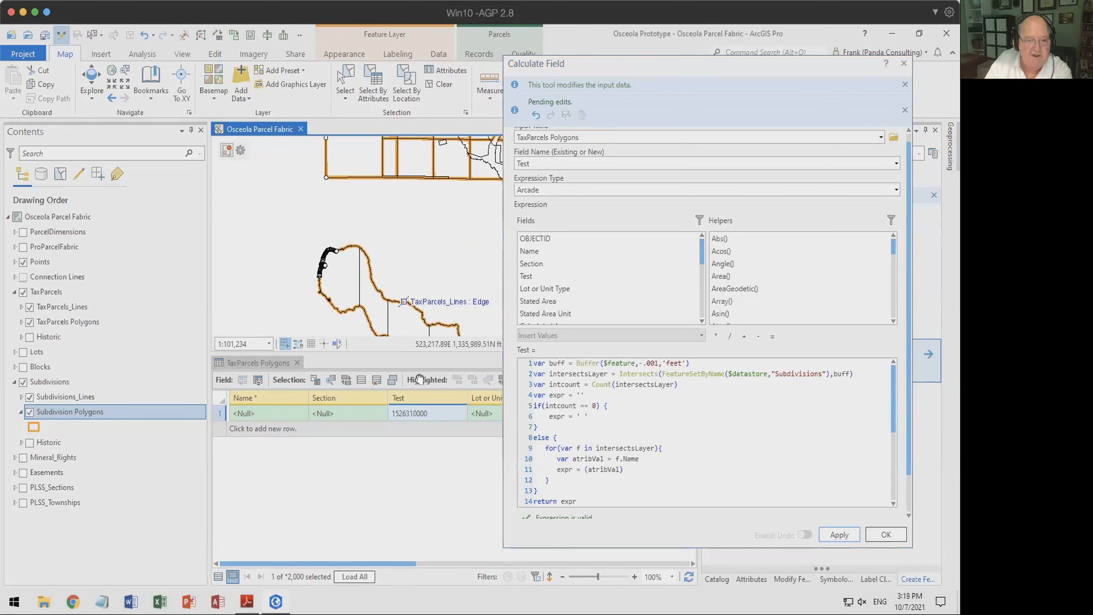
{"action": "left_click", "coordinate": [410, 241]}
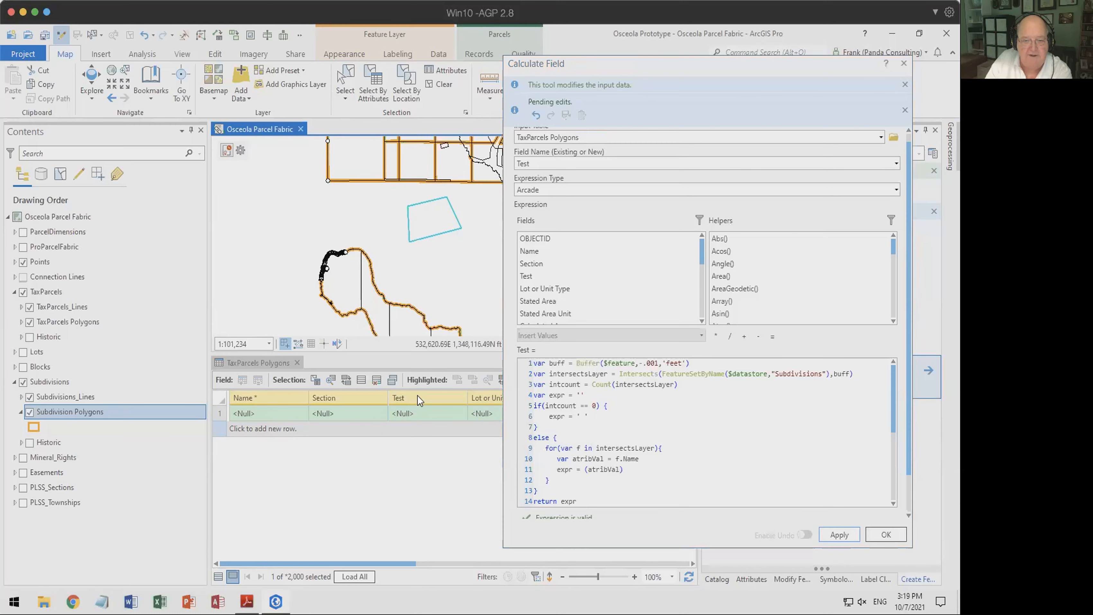
{"action": "left_click", "coordinate": [838, 535]}
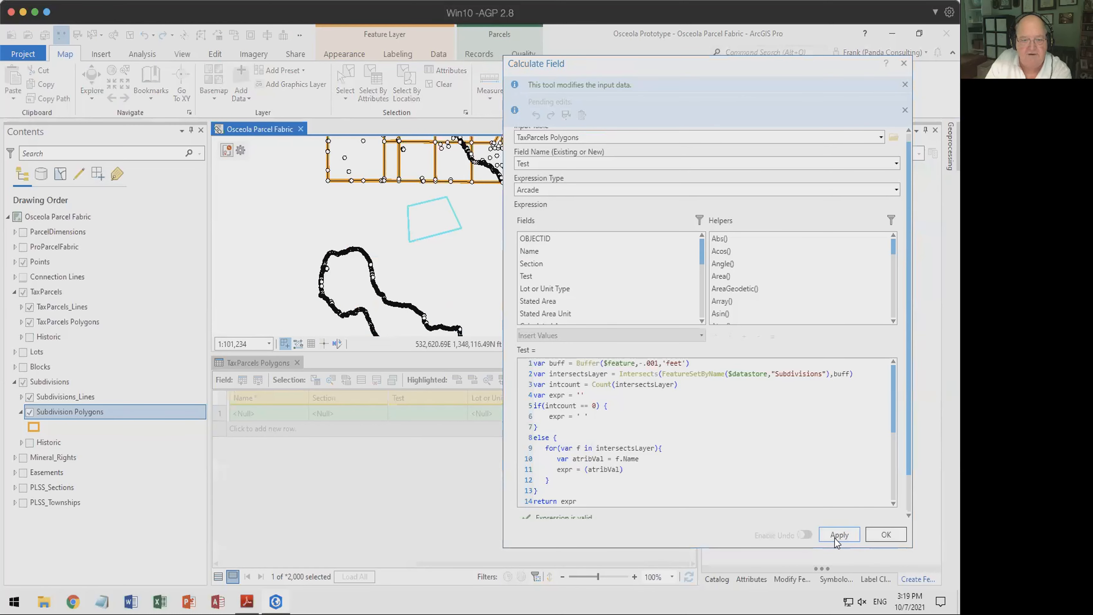
- Try 'Not in a Subdivision' as the initial expr value on line 4, apply the calculation, and clear that text again
{"action": "left_click", "coordinate": [421, 414]}
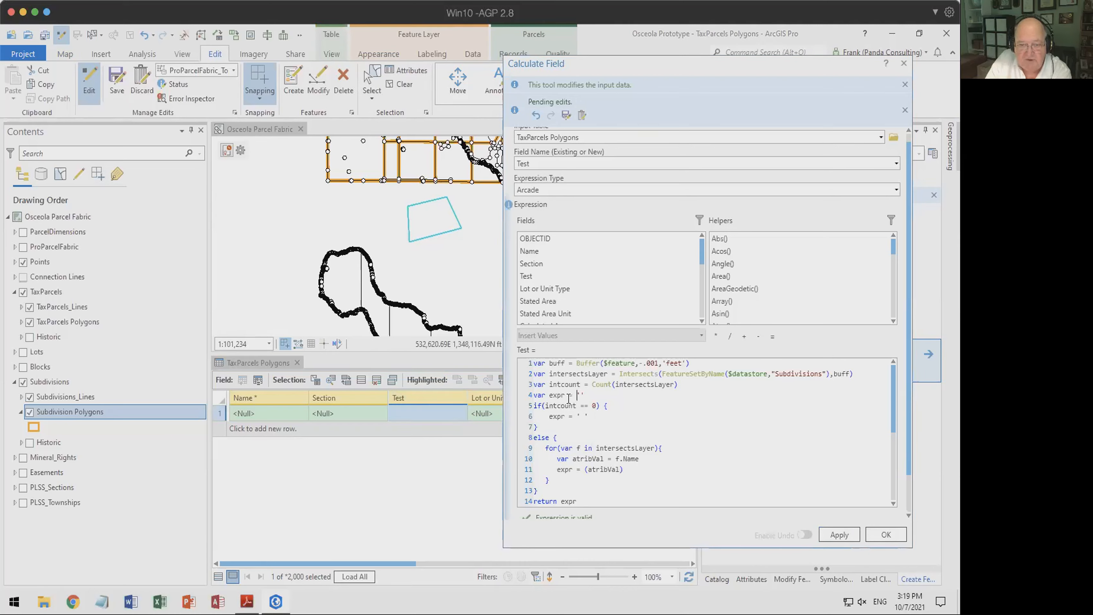
{"action": "type", "text": "Not in a Subdivision"}
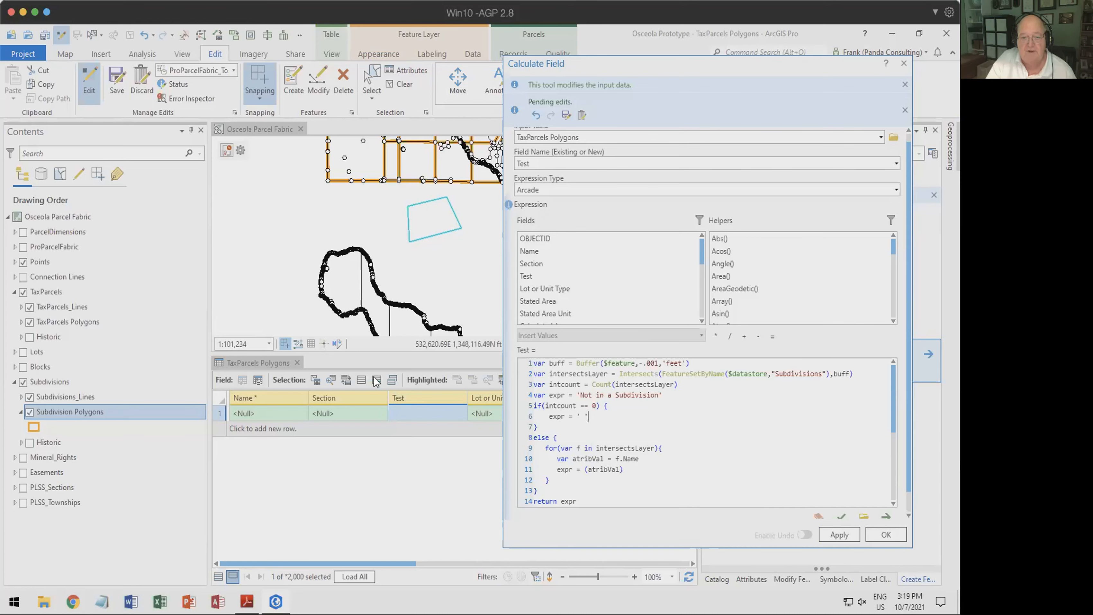
{"action": "left_click", "coordinate": [836, 541]}
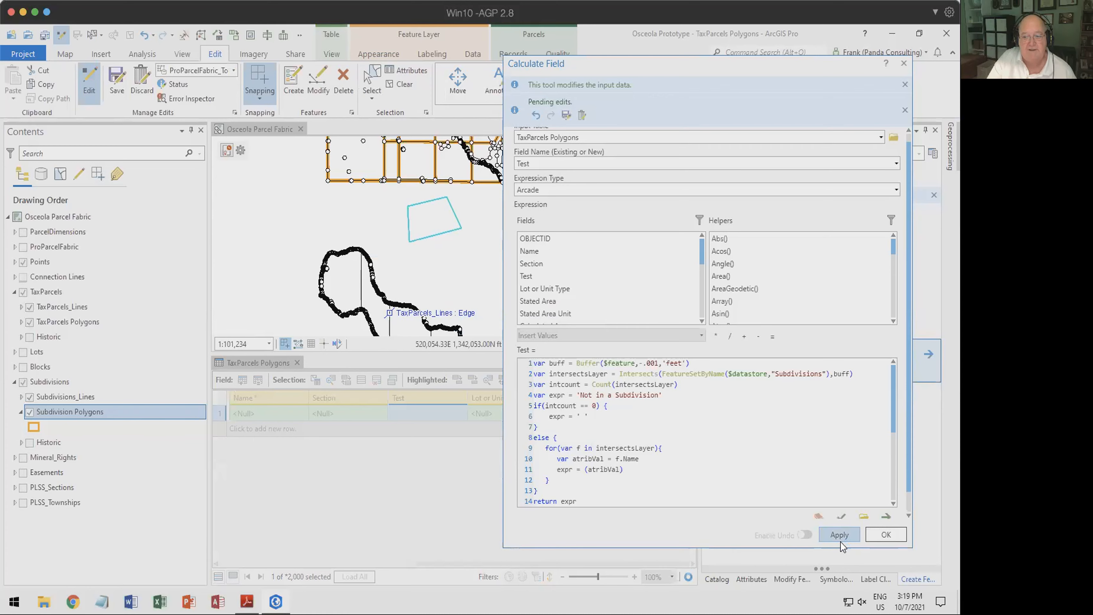
{"action": "left_click_drag", "start_coordinate": [580, 395], "coordinate": [660, 395]}
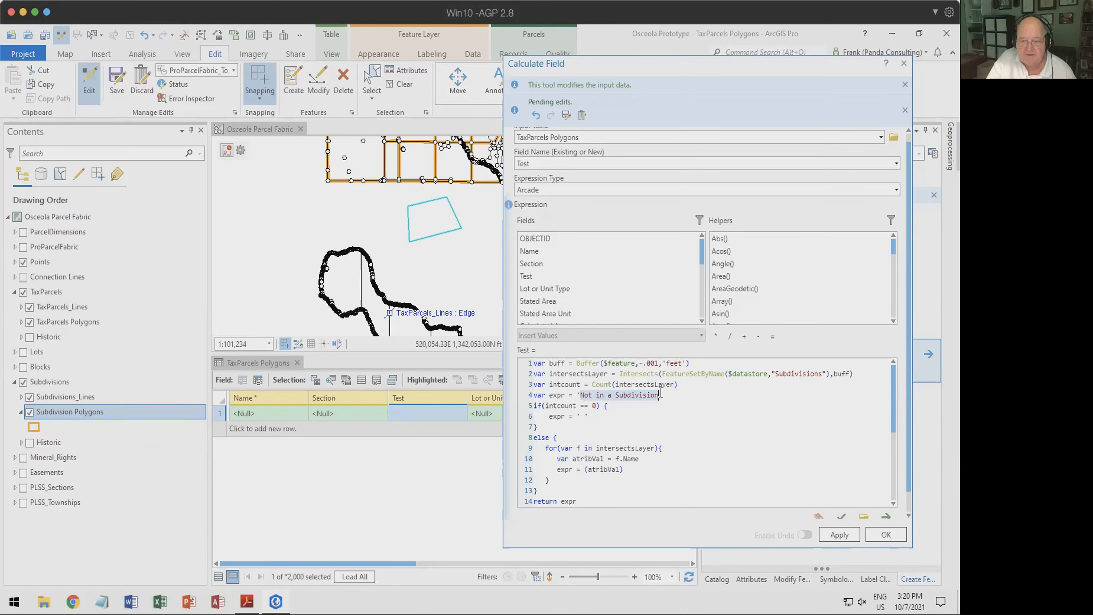
{"action": "key", "text": "super"}
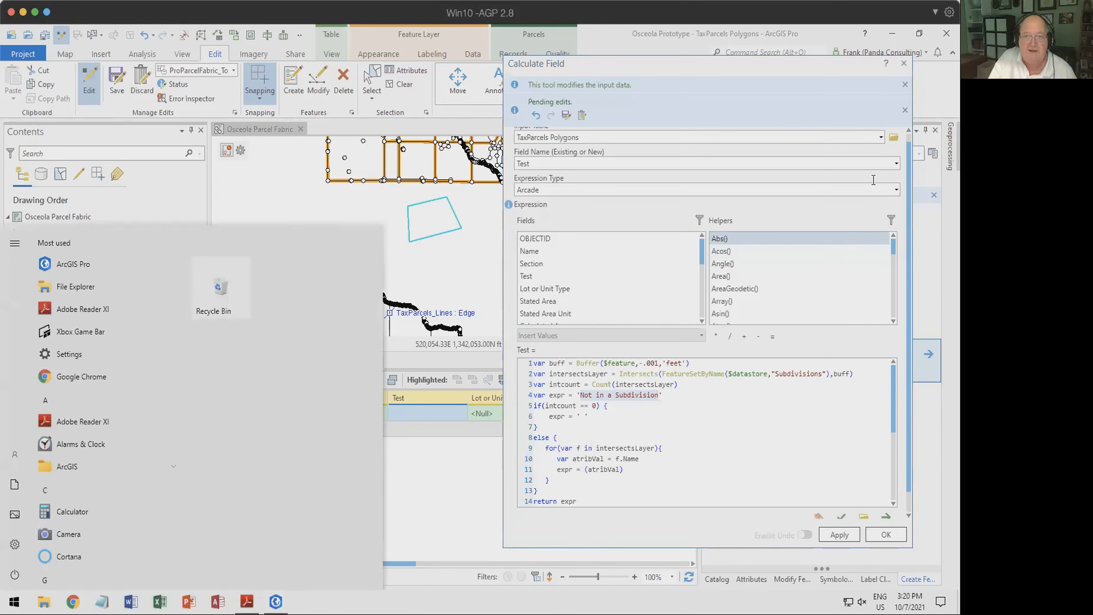
{"action": "key", "text": "super"}
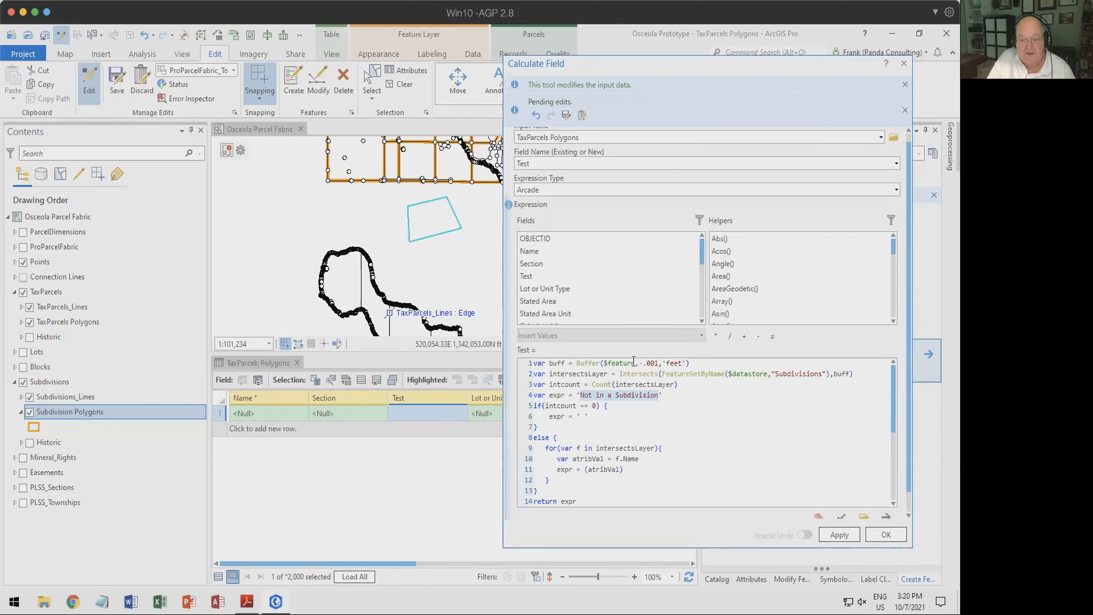
{"action": "key", "text": "BackSpace"}
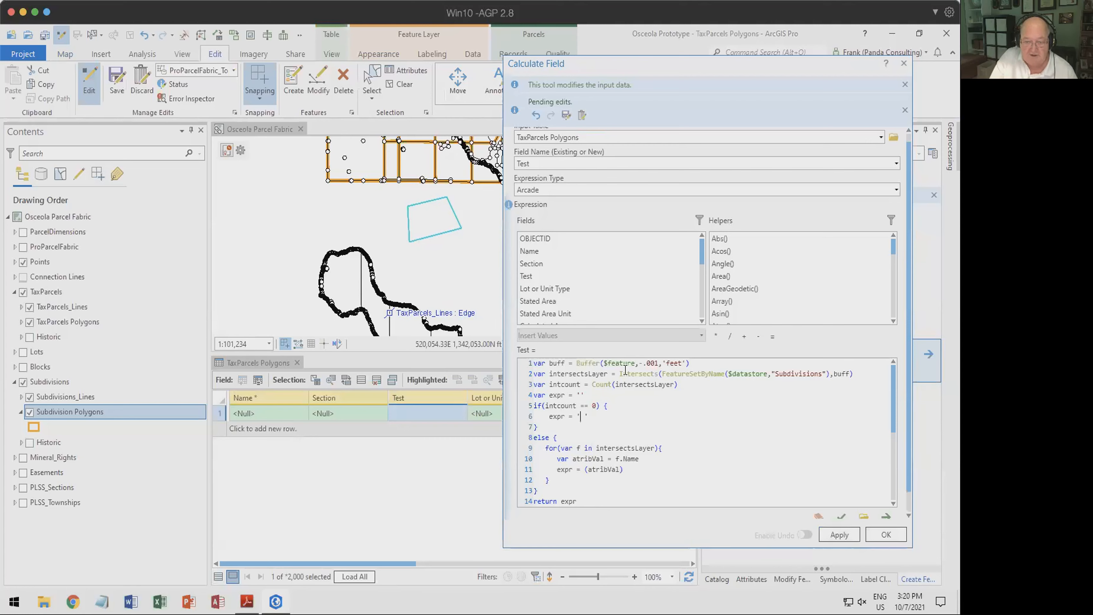
- Set expr in the intcount == 0 branch to 'Not in a Subdivision!' and apply the calculation to the selected parcel
{"action": "type", "text": "Not in"}
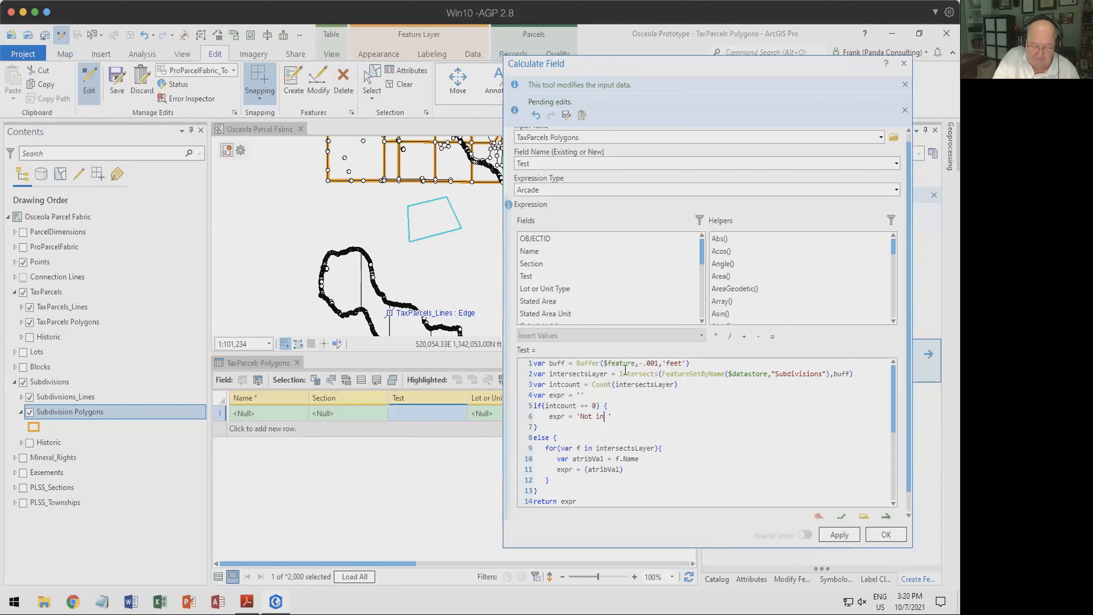
{"action": "type", "text": " a Subdivision"}
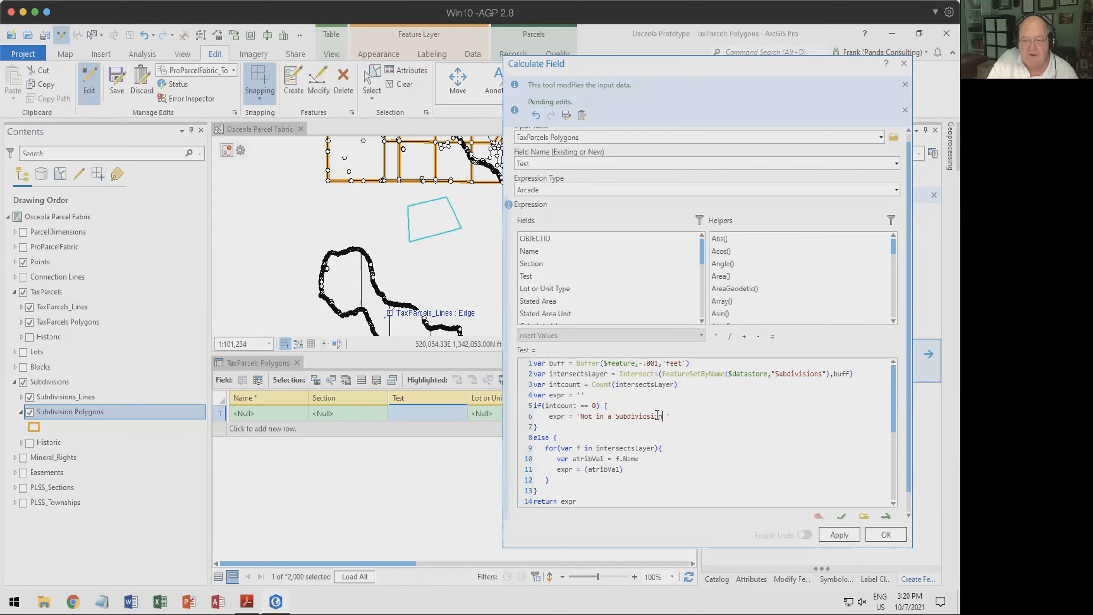
{"action": "left_click", "coordinate": [645, 417]}
{"action": "key", "text": "Delete"}
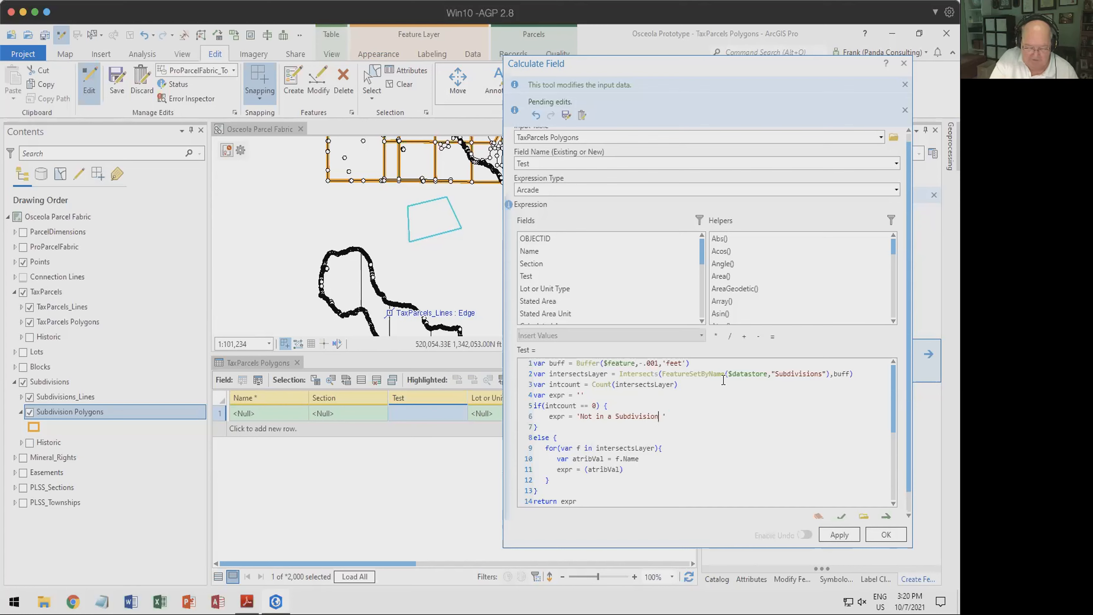
{"action": "type", "text": "!"}
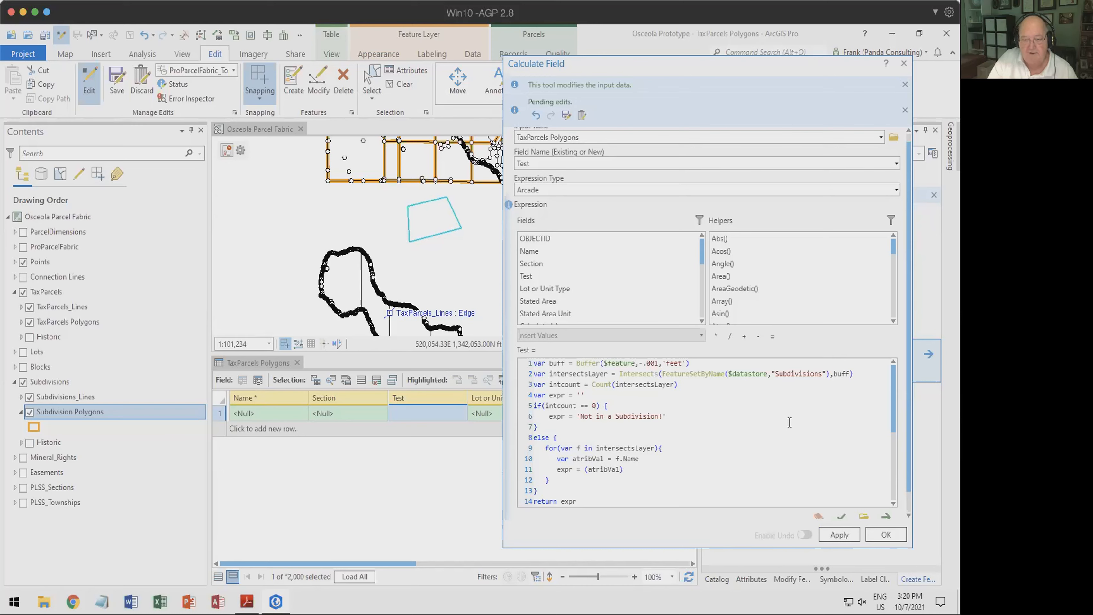
{"action": "left_click", "coordinate": [840, 534]}
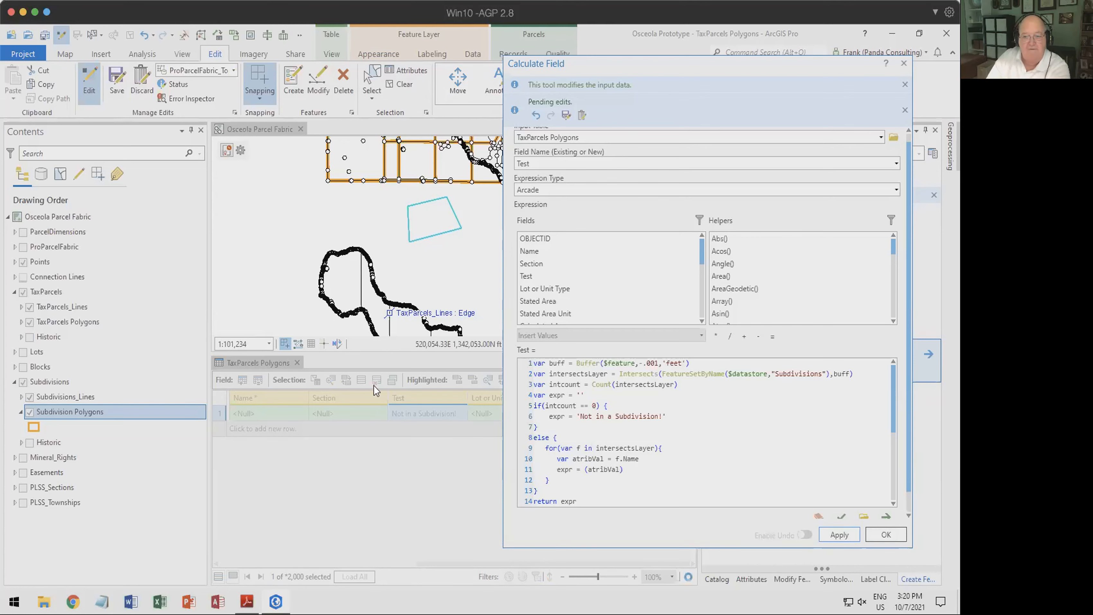
- Review the expression's else branch, zero-count branch and return line, and close the Calculate Field dialog
{"action": "left_click_drag", "start_coordinate": [534, 439], "coordinate": [637, 495]}
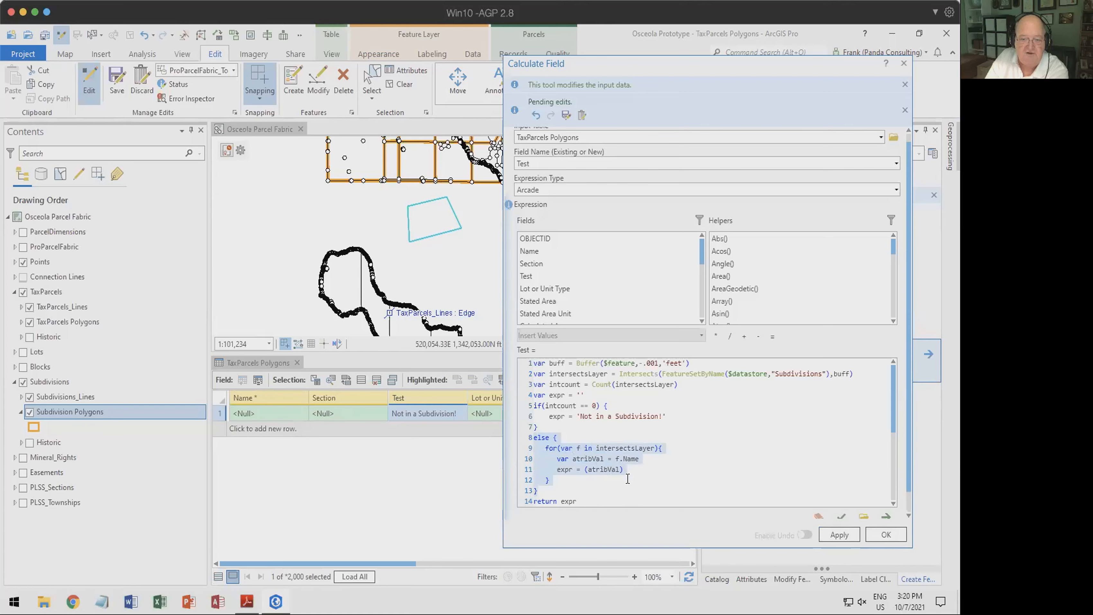
{"action": "left_click_drag", "start_coordinate": [543, 417], "coordinate": [678, 427]}
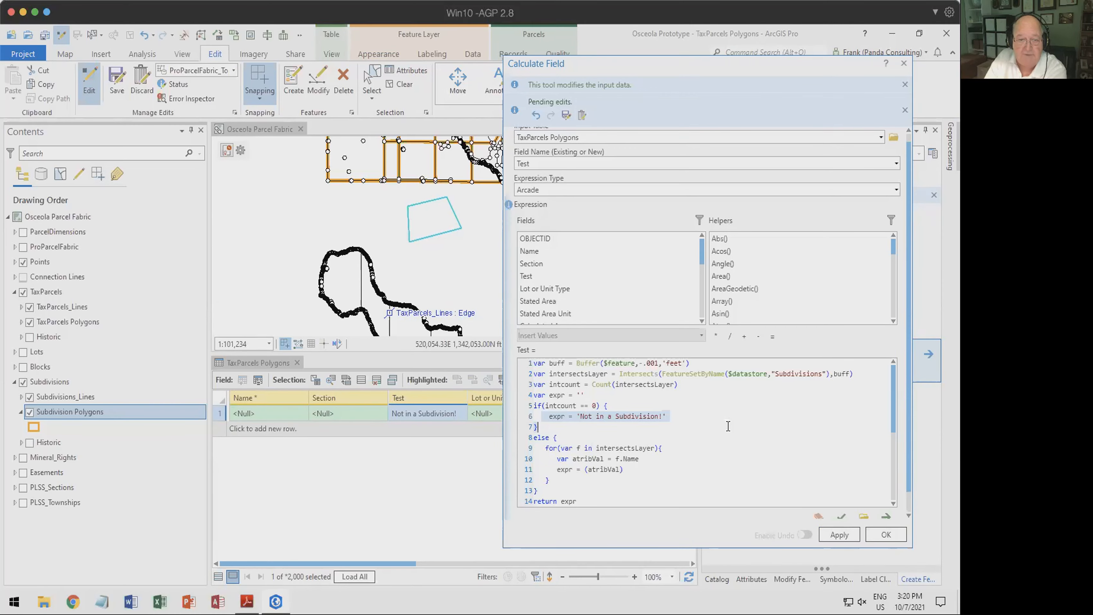
{"action": "scroll", "coordinate": [728, 427], "scroll_direction": "down", "scroll_amount": 3}
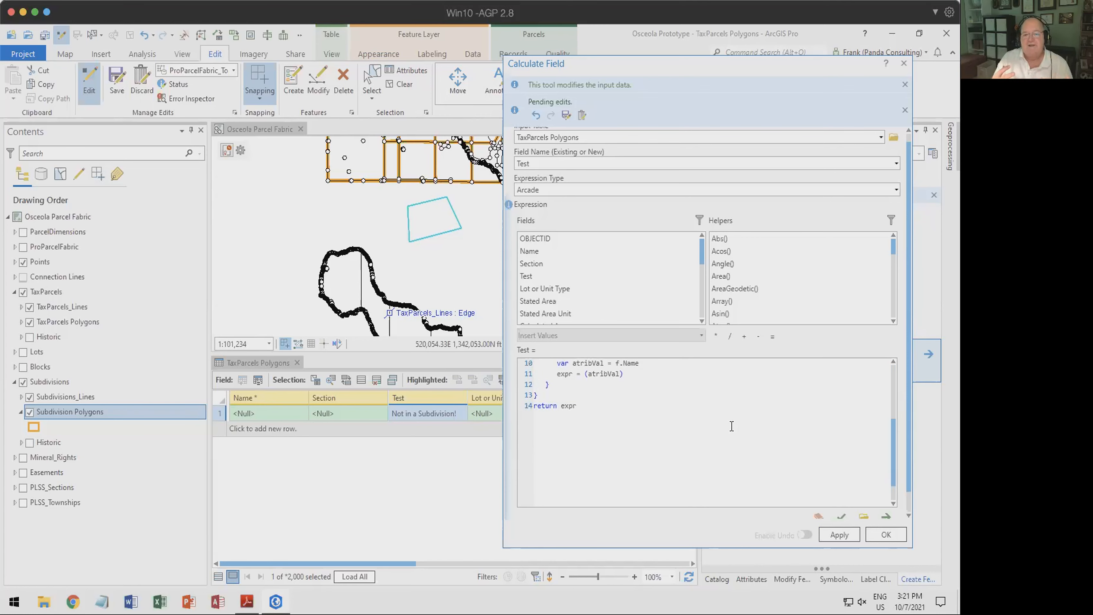
{"action": "scroll", "coordinate": [731, 427], "scroll_direction": "up", "scroll_amount": 3}
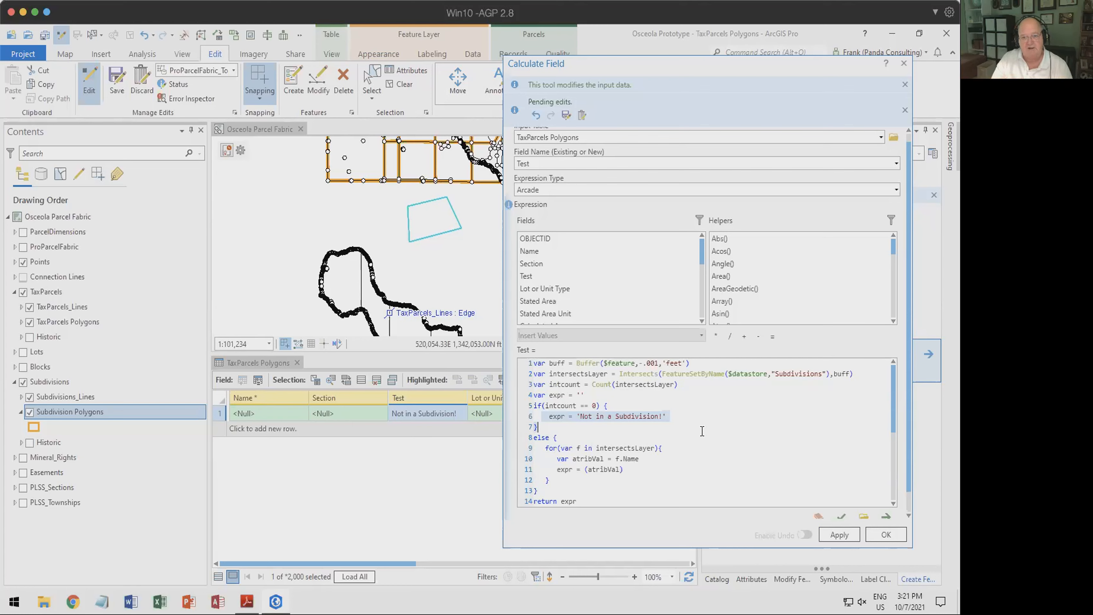
{"action": "left_click", "coordinate": [908, 68]}
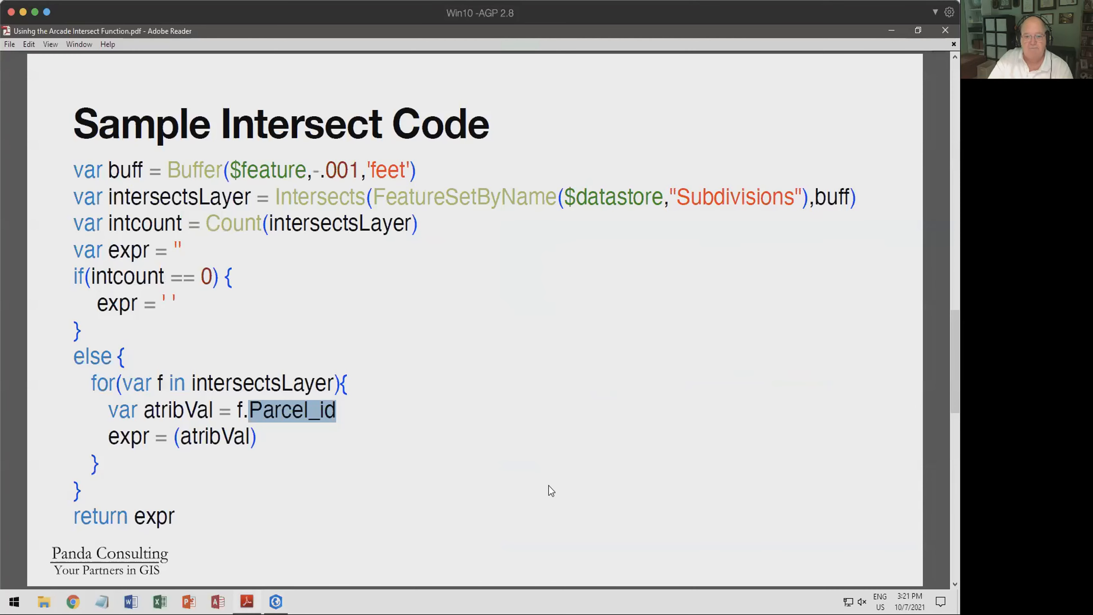
- Switch to ArcGIS Pro and open Calculate Field for the Test field with the expression type set to Arcade
{"action": "left_click", "coordinate": [276, 602]}
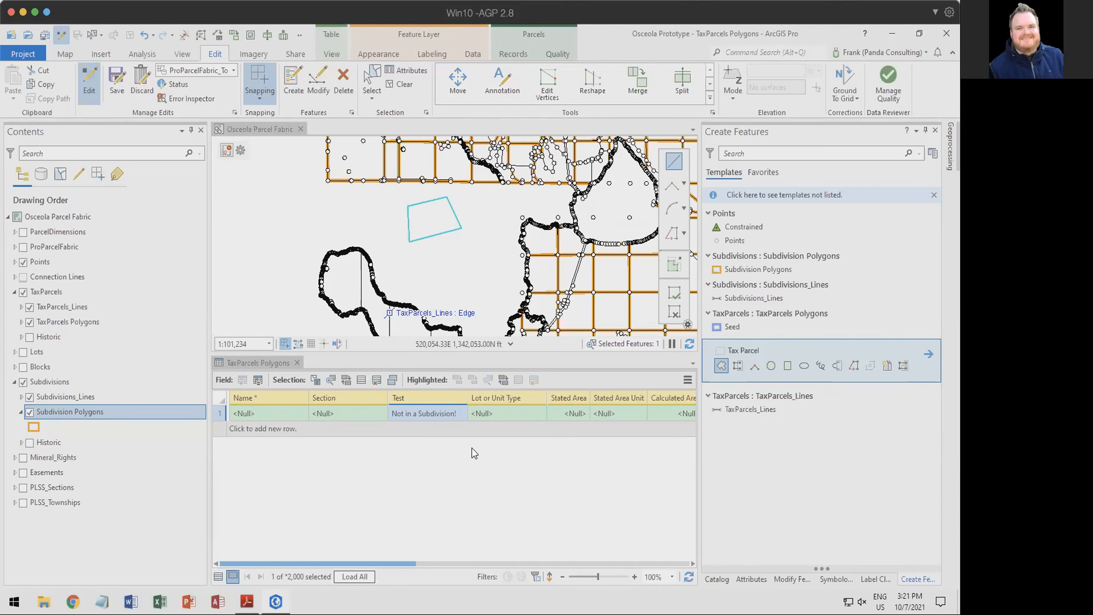
{"action": "right_click", "coordinate": [429, 398]}
{"action": "left_click", "coordinate": [445, 398]}
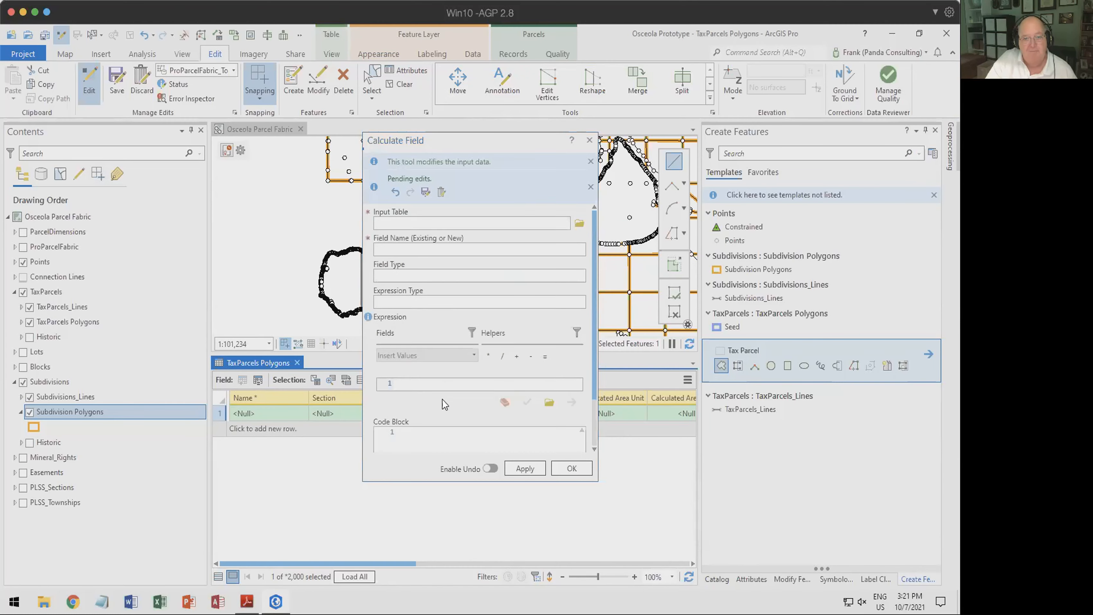
{"action": "left_click", "coordinate": [582, 276]}
{"action": "left_click", "coordinate": [556, 301]}
{"action": "scroll", "coordinate": [534, 337], "scroll_direction": "down", "scroll_amount": 2}
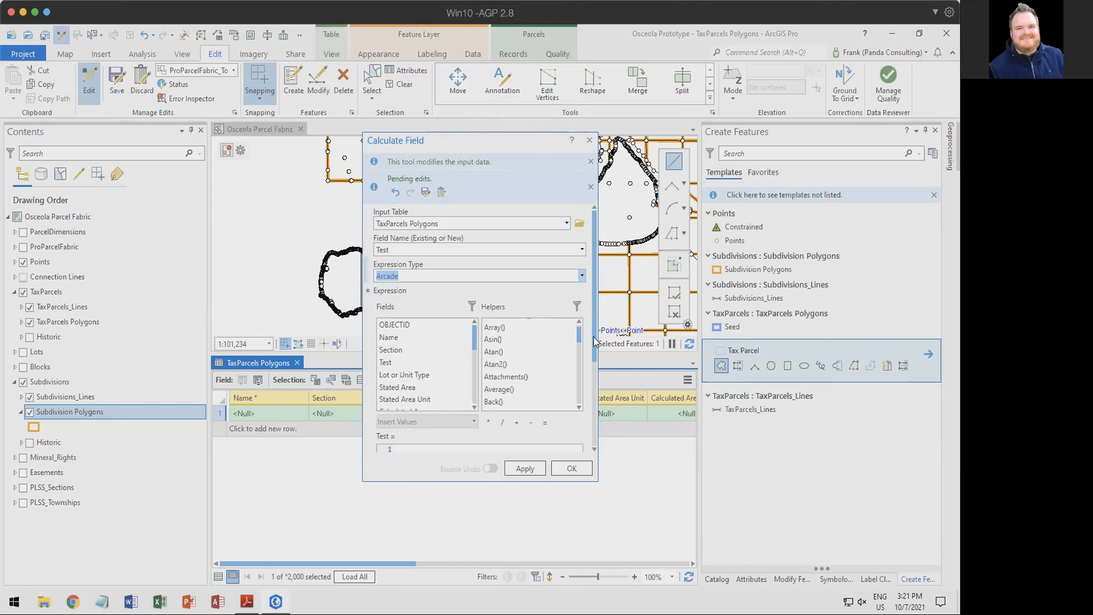
{"action": "scroll", "coordinate": [594, 357], "scroll_direction": "down", "scroll_amount": 3}
- Enlarge the dialog, import the ArcadeIntersect.cal expression, and change its feature set name to "Subdivisions"
{"action": "left_click_drag", "start_coordinate": [594, 481], "coordinate": [804, 552]}
{"action": "left_click", "coordinate": [756, 499]}
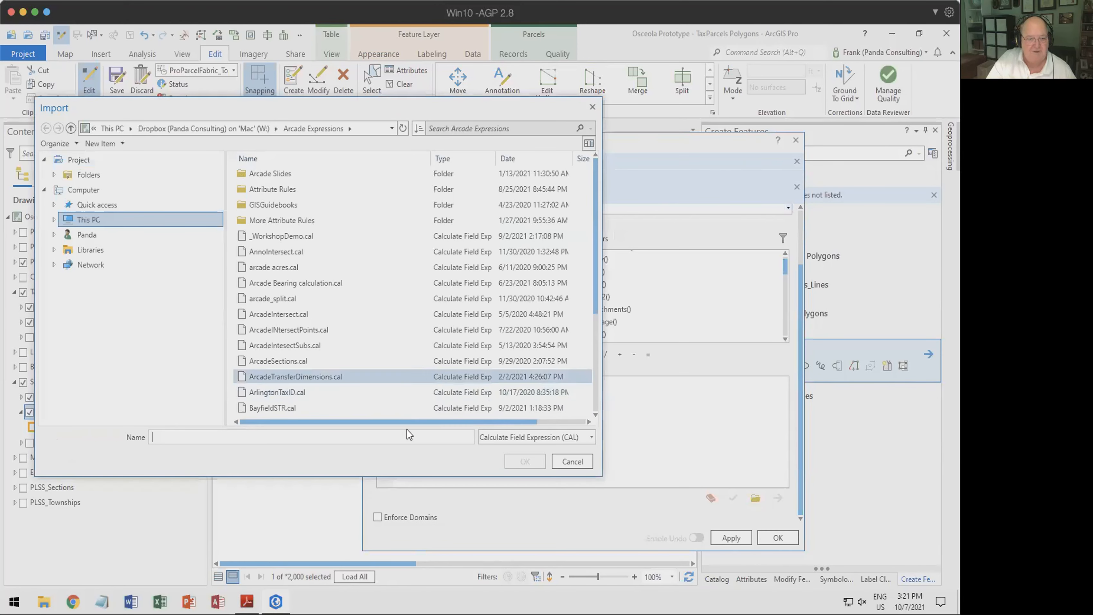
{"action": "double_click", "coordinate": [293, 317]}
{"action": "left_click", "coordinate": [684, 394]}
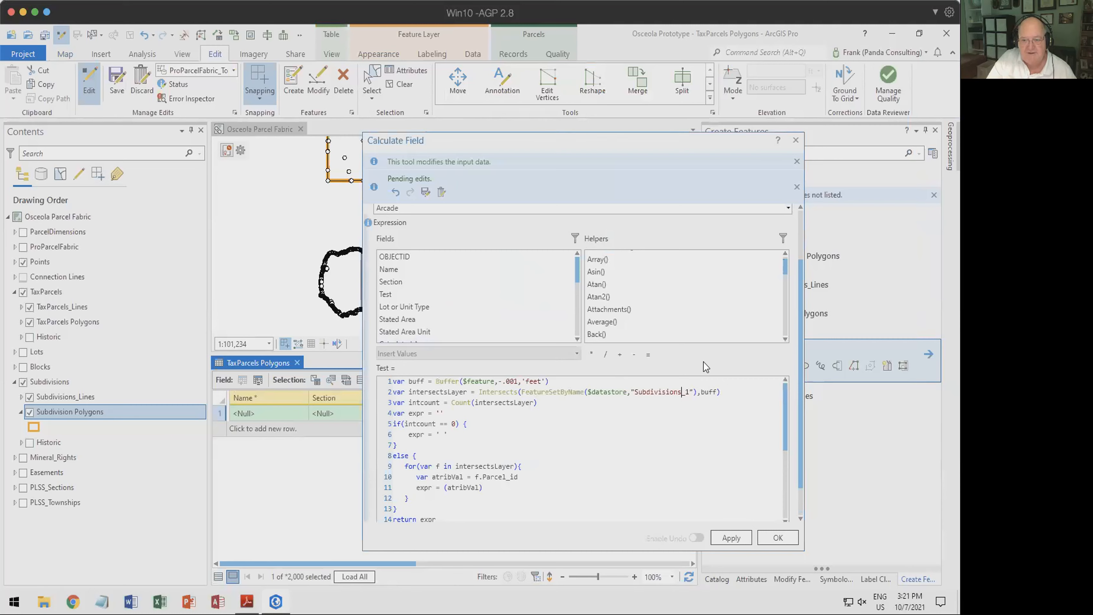
{"action": "key", "text": "Delete"}
{"action": "key", "text": "Delete"}
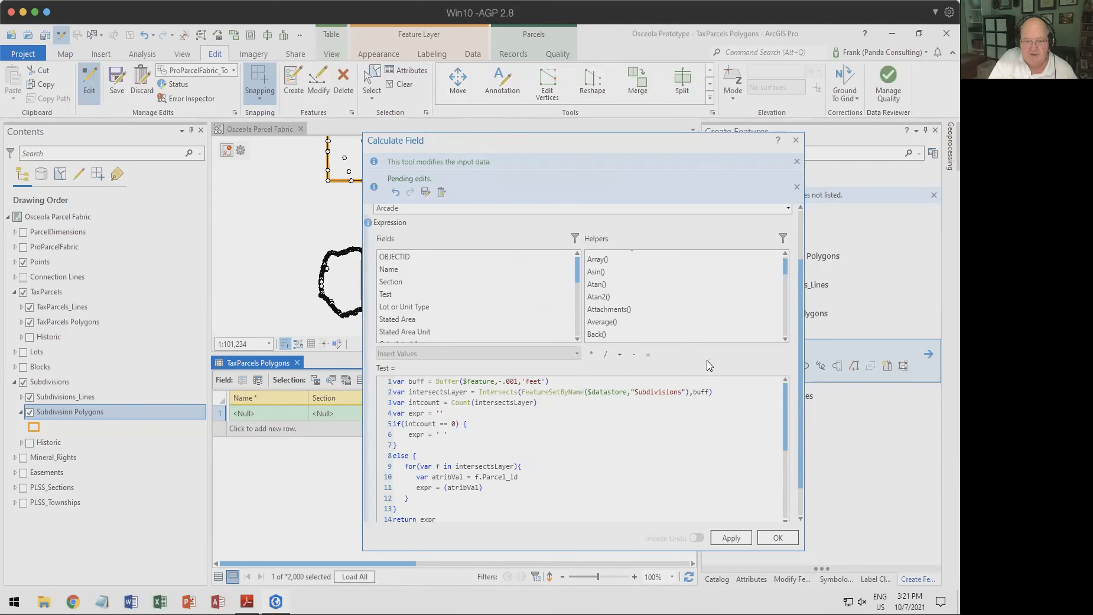
- Change the attribute read from intersecting features to f.Name and set the zero-count branch's expr to 'Not in a Subdivsision'
{"action": "double_click", "coordinate": [500, 477]}
{"action": "type", "text": "Name"}
{"action": "left_click", "coordinate": [441, 436]}
{"action": "type", "text": "Not "}
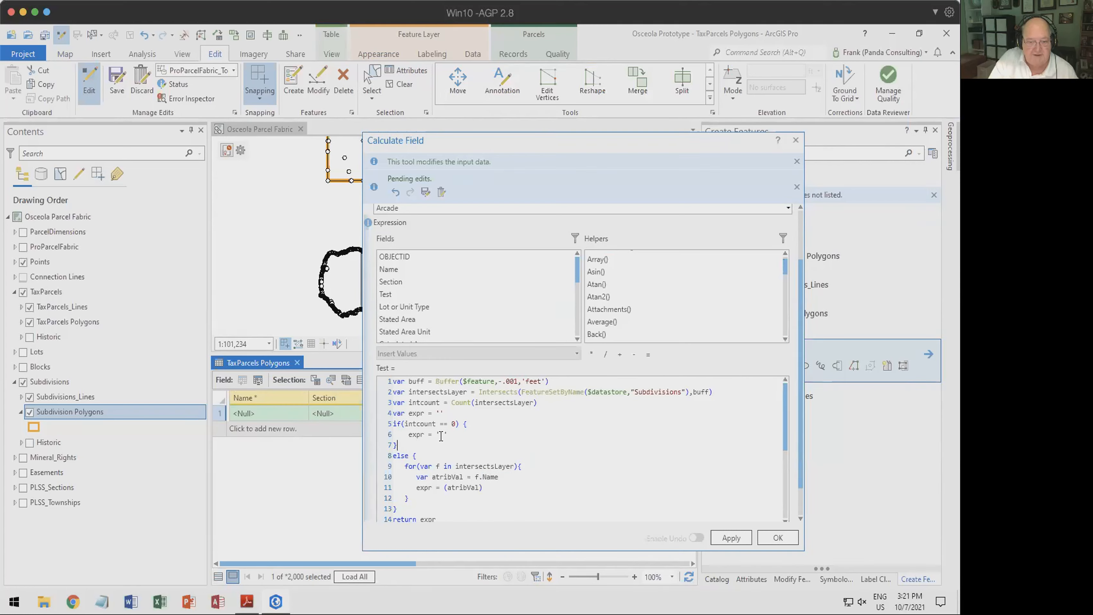
{"action": "type", "text": "in "}
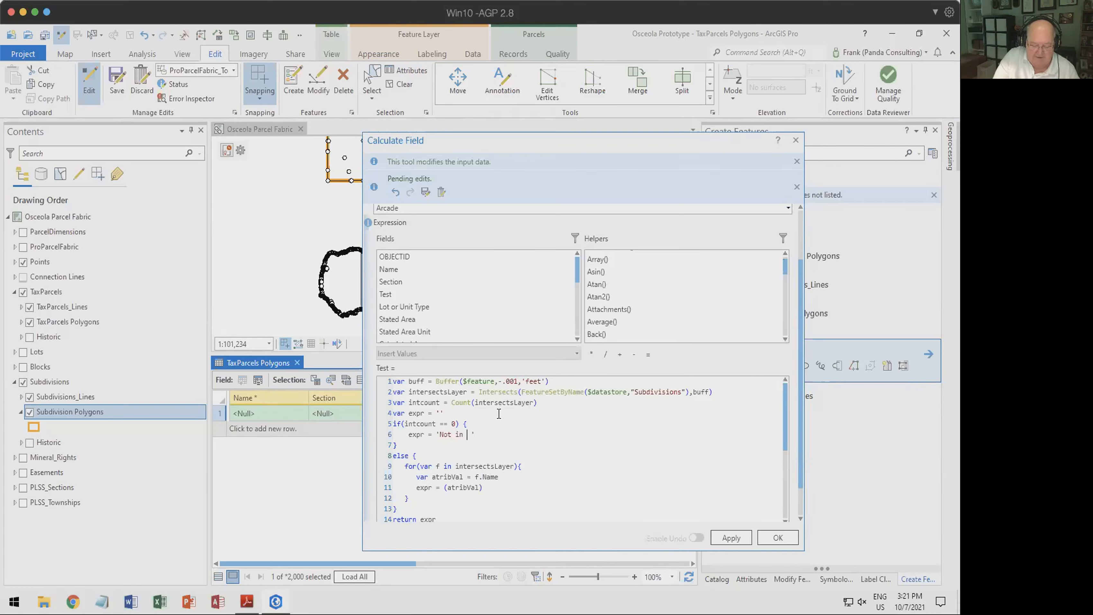
{"action": "type", "text": "a Subdivsisio"}
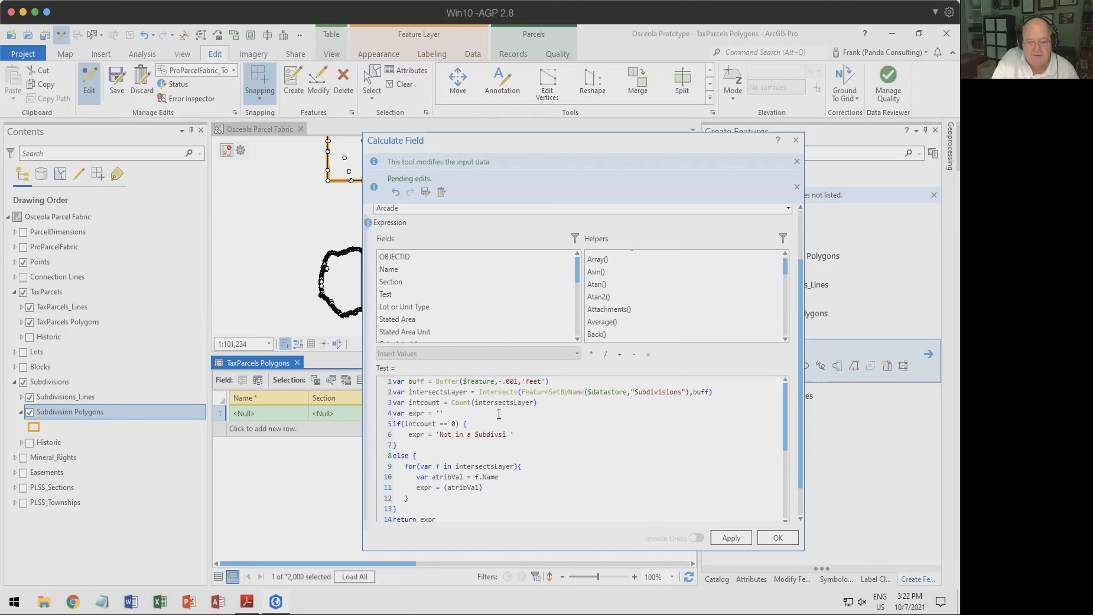
{"action": "type", "text": "n"}
{"action": "key", "text": "Delete"}
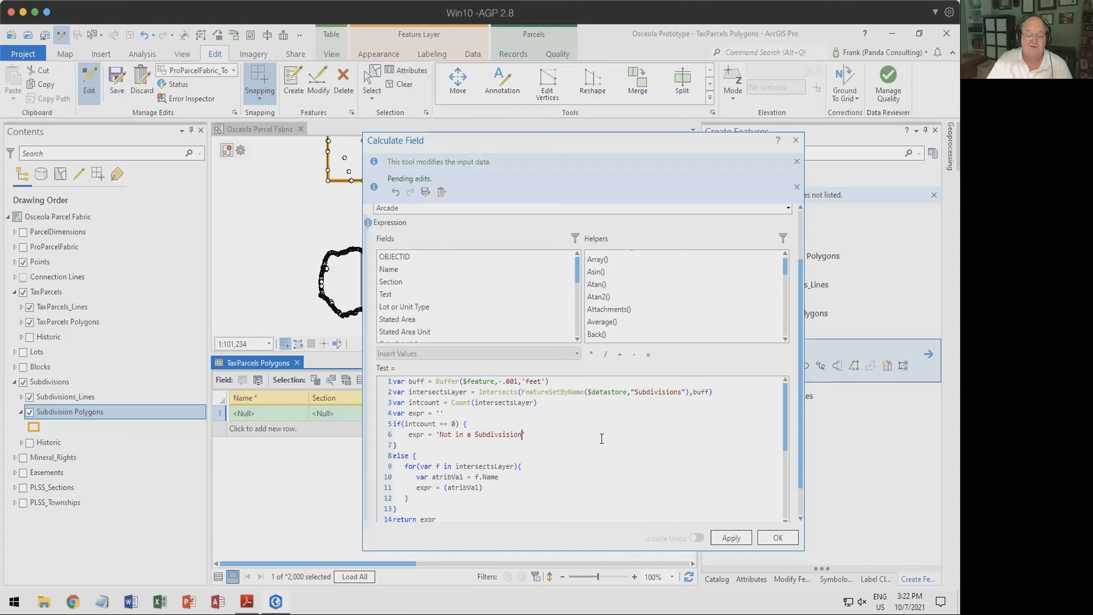
- Copy the entire Arcade expression and close the Calculate Field dialog without applying it
{"action": "left_click", "coordinate": [616, 482]}
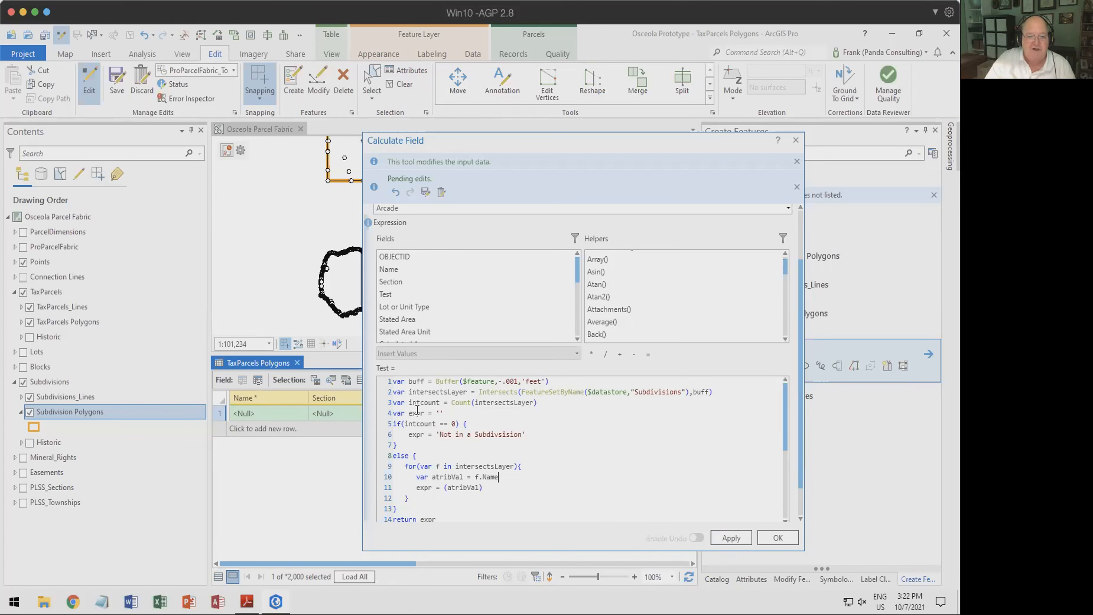
{"action": "key", "text": "ctrl+a"}
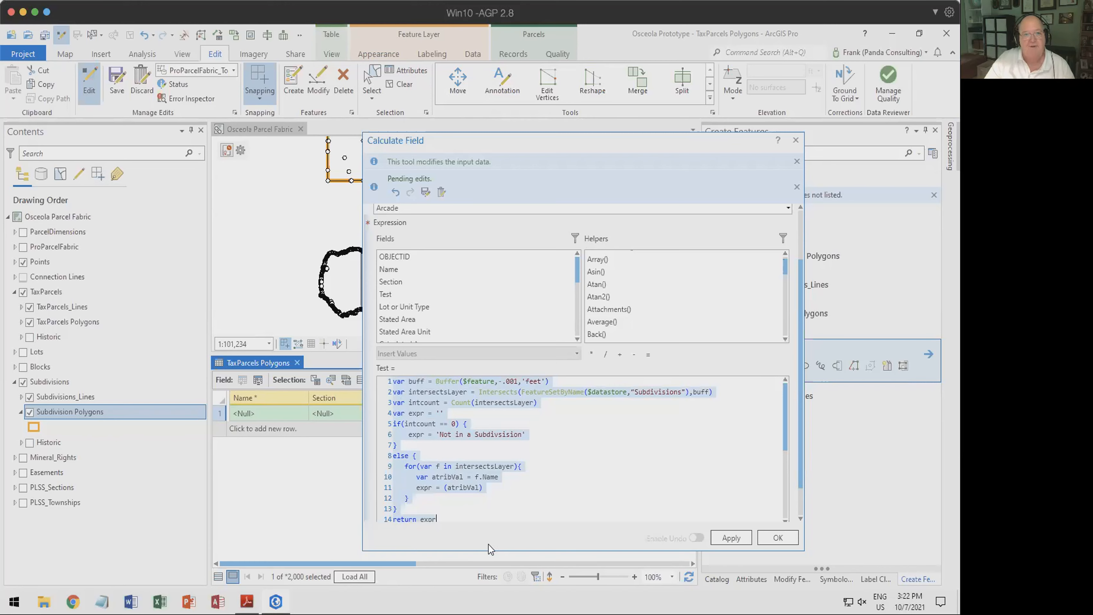
{"action": "left_click", "coordinate": [795, 142]}
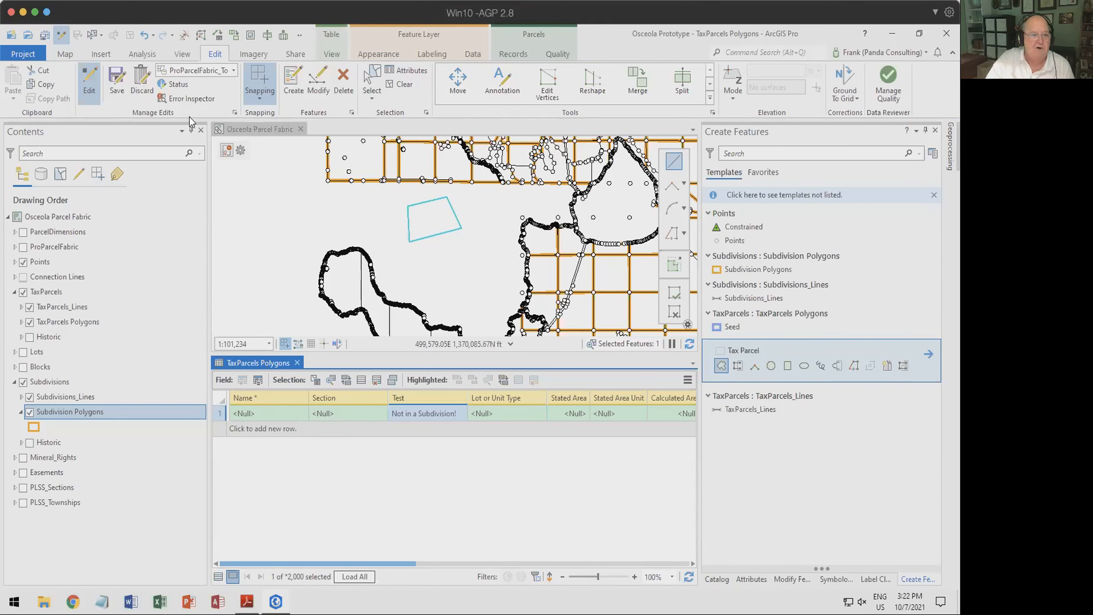
- Open the attribute rules of the TaxParcels Polygons layer and dock that view alongside the Osceola Parcel Fabric map
{"action": "left_click", "coordinate": [64, 325]}
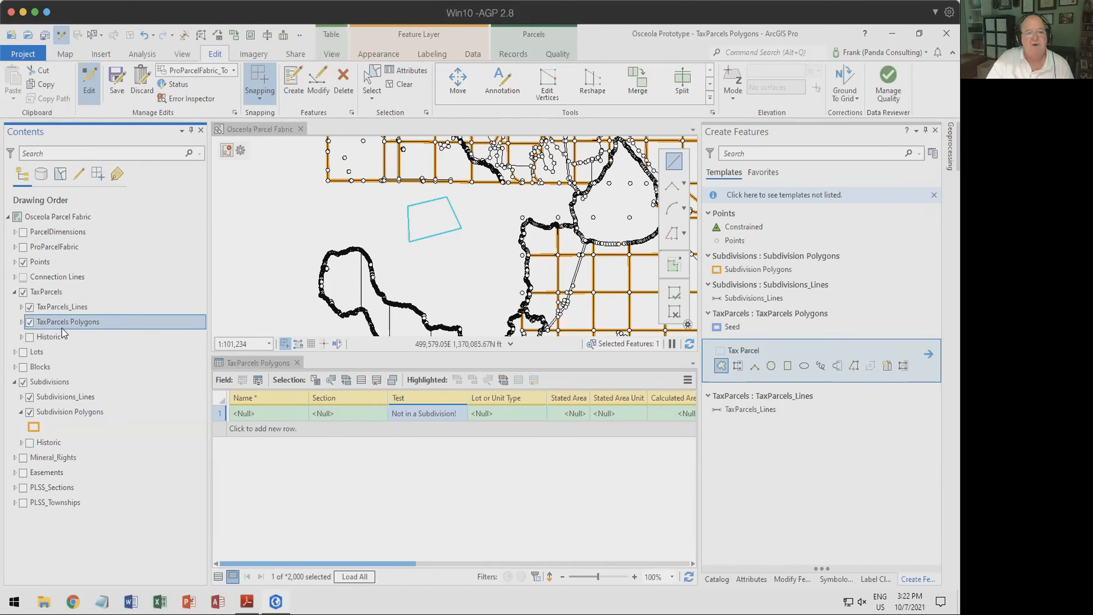
{"action": "right_click", "coordinate": [64, 326]}
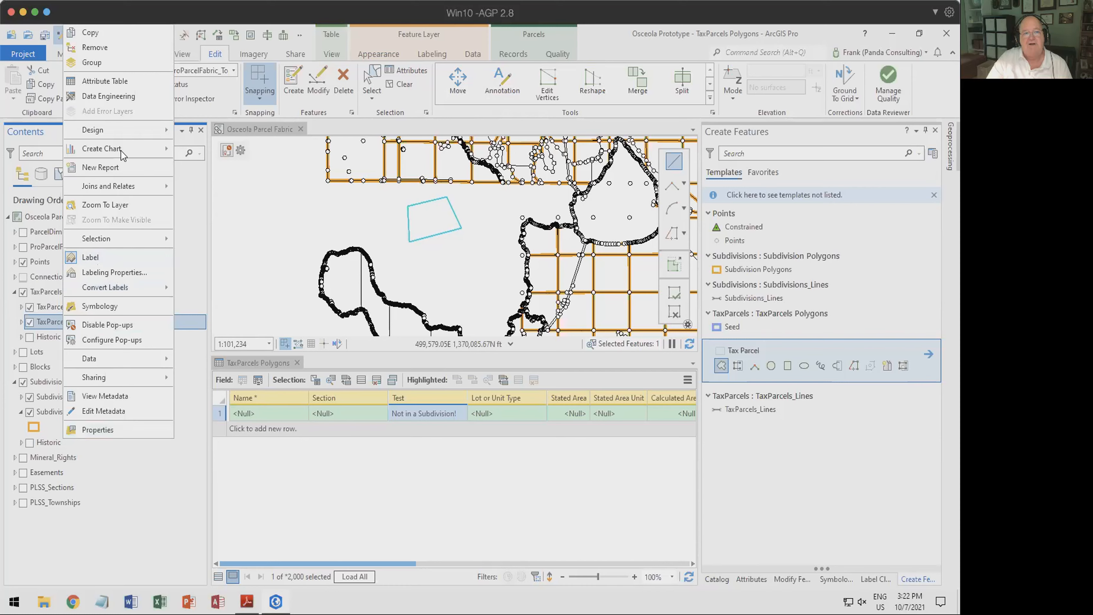
{"action": "mouse_move", "coordinate": [126, 138]}
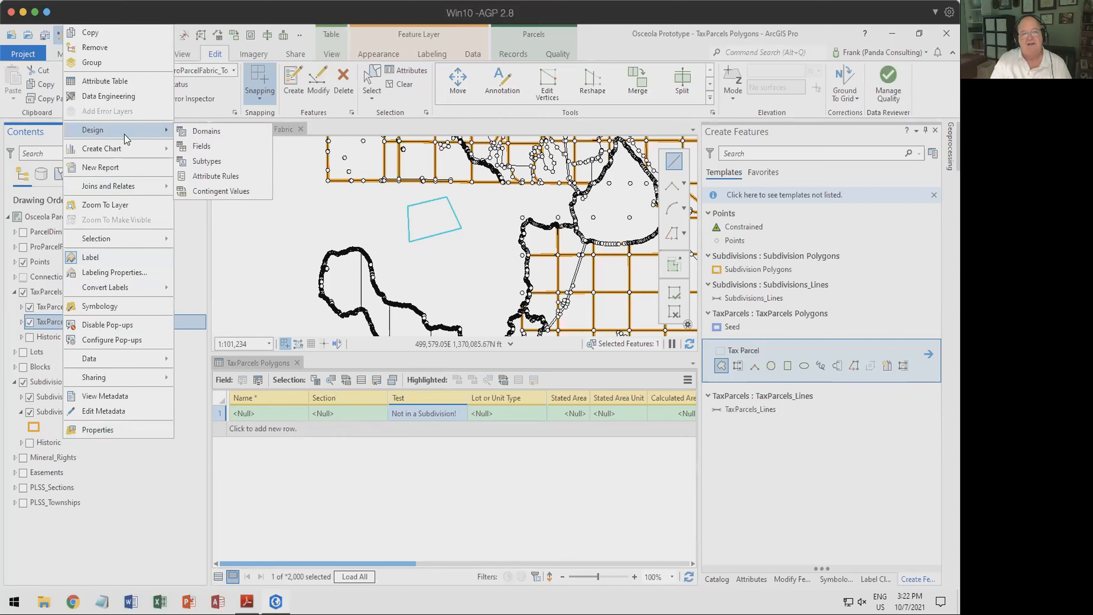
{"action": "left_click", "coordinate": [215, 176]}
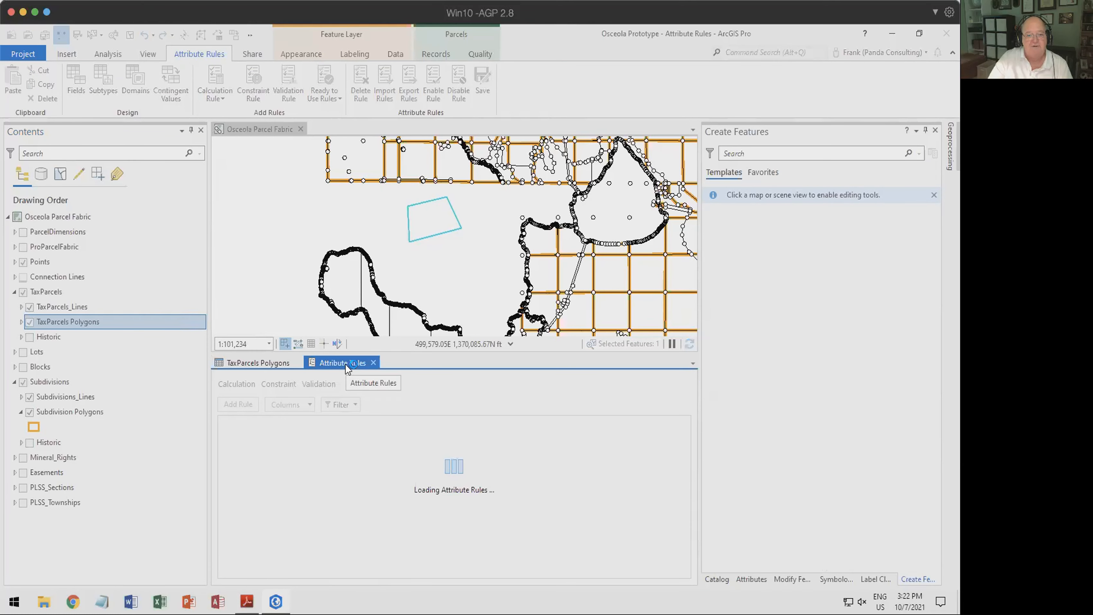
{"action": "left_click_drag", "start_coordinate": [348, 368], "coordinate": [453, 258]}
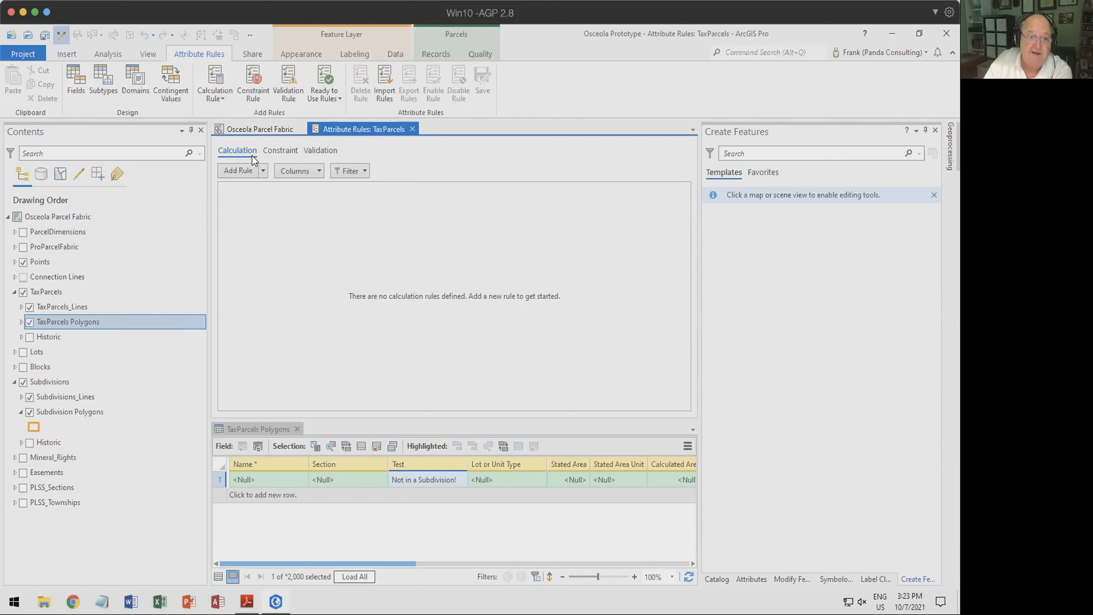
- Look at the constraint and validation rule lists, and add a calculation rule named Test on the Test field
{"action": "left_click", "coordinate": [281, 151]}
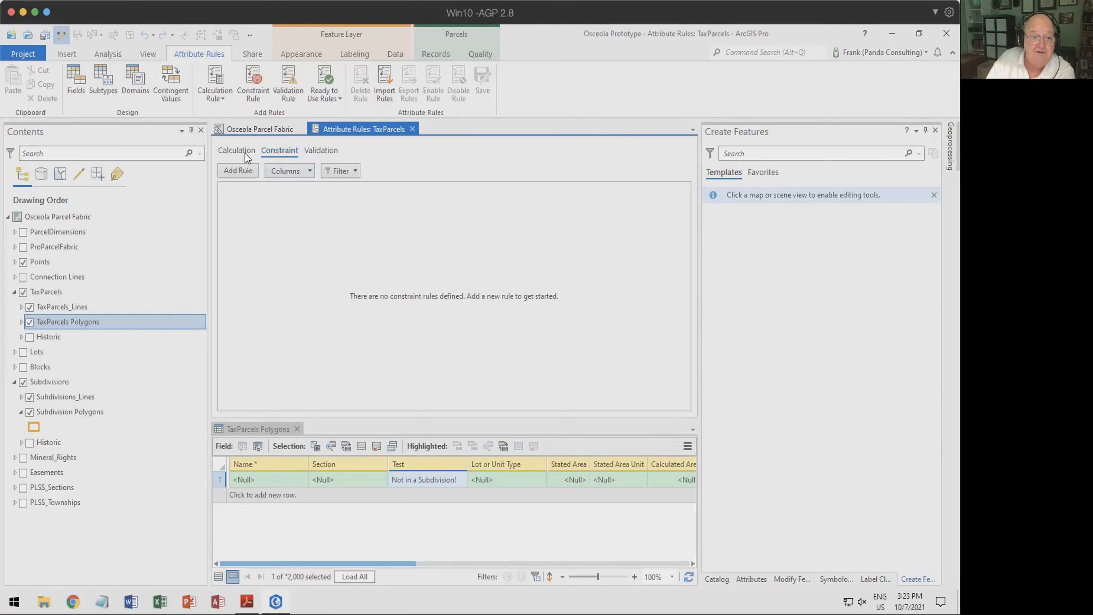
{"action": "left_click", "coordinate": [331, 153]}
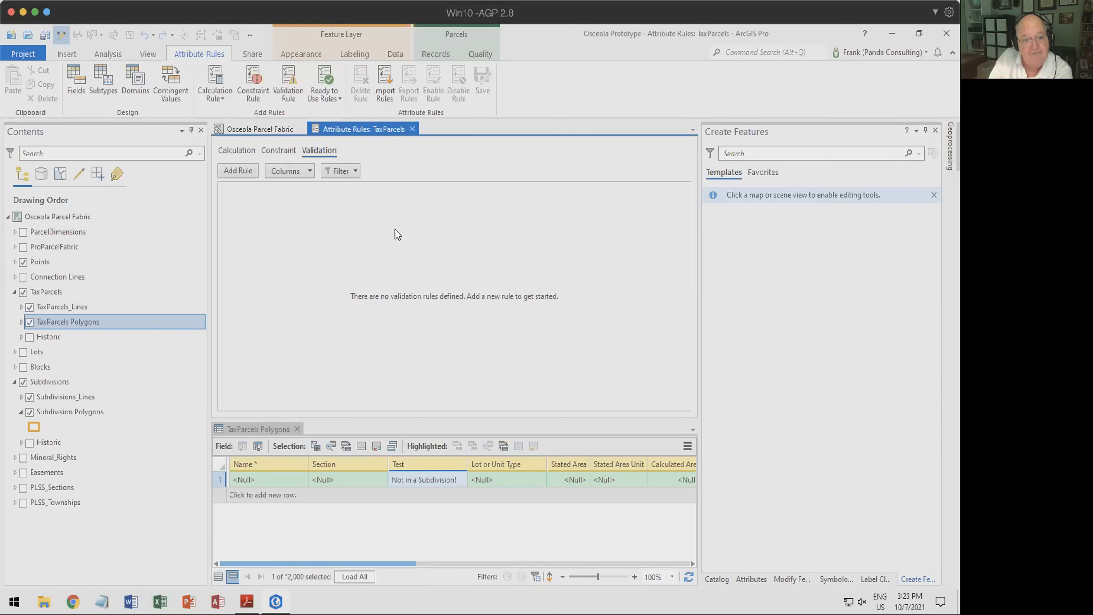
{"action": "left_click", "coordinate": [239, 152]}
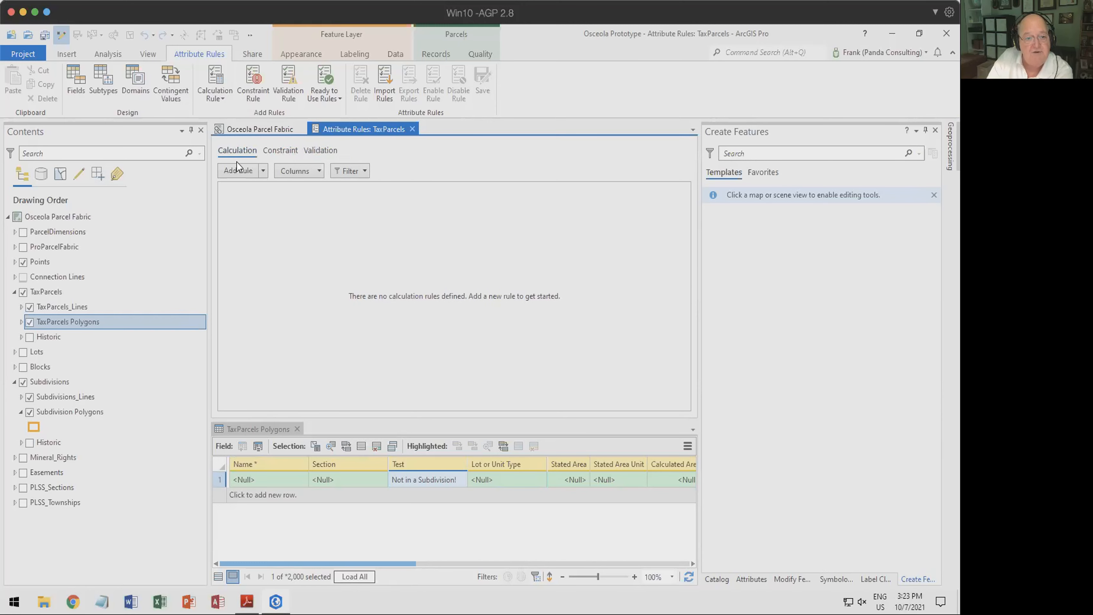
{"action": "left_click", "coordinate": [238, 171]}
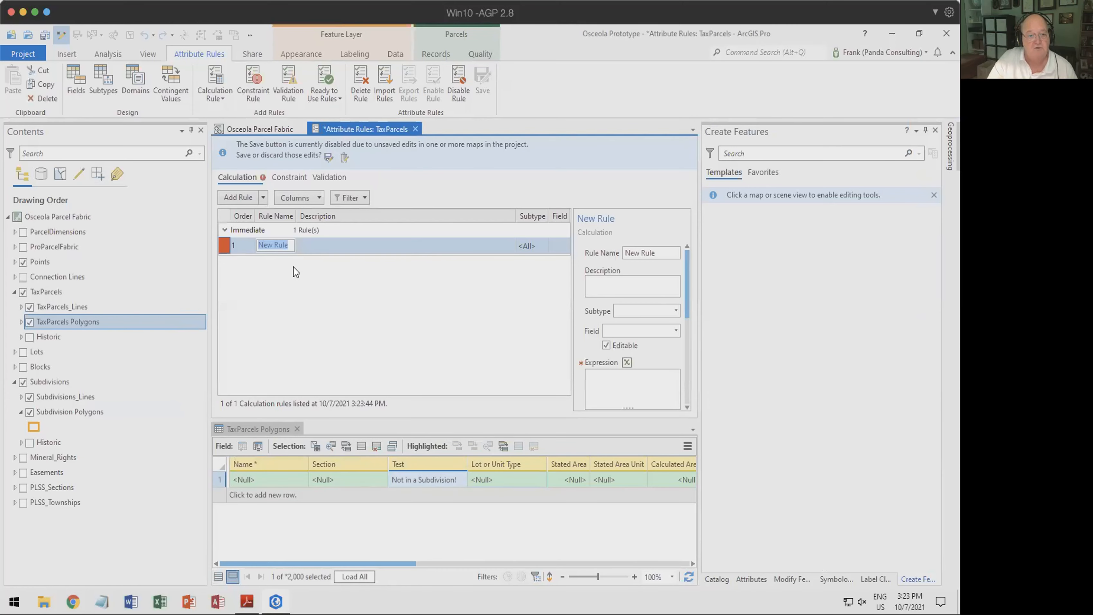
{"action": "type", "text": "Test"}
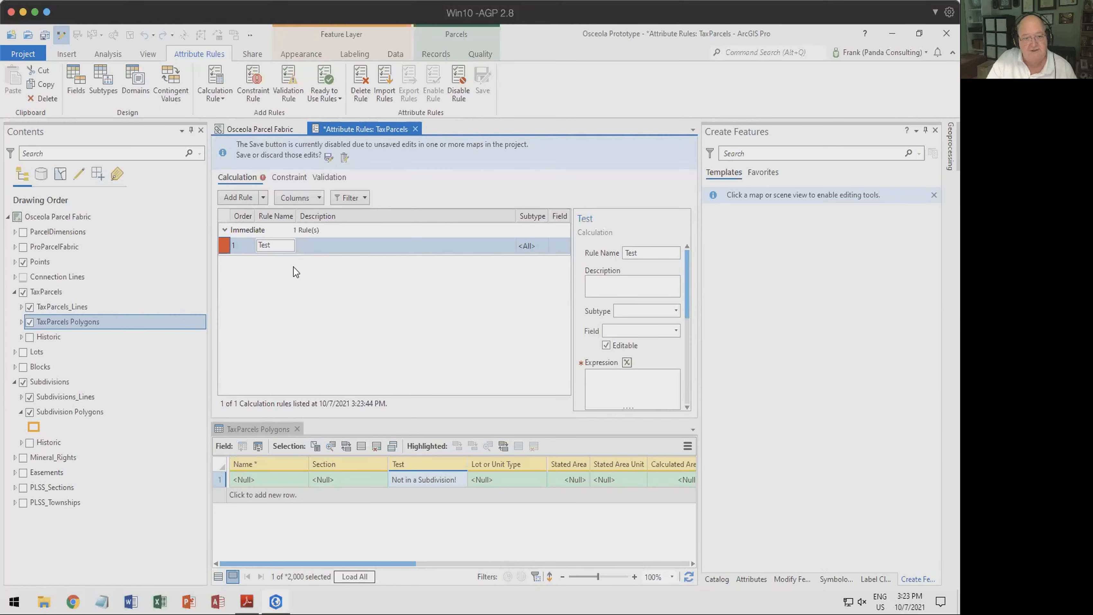
{"action": "left_click", "coordinate": [676, 332]}
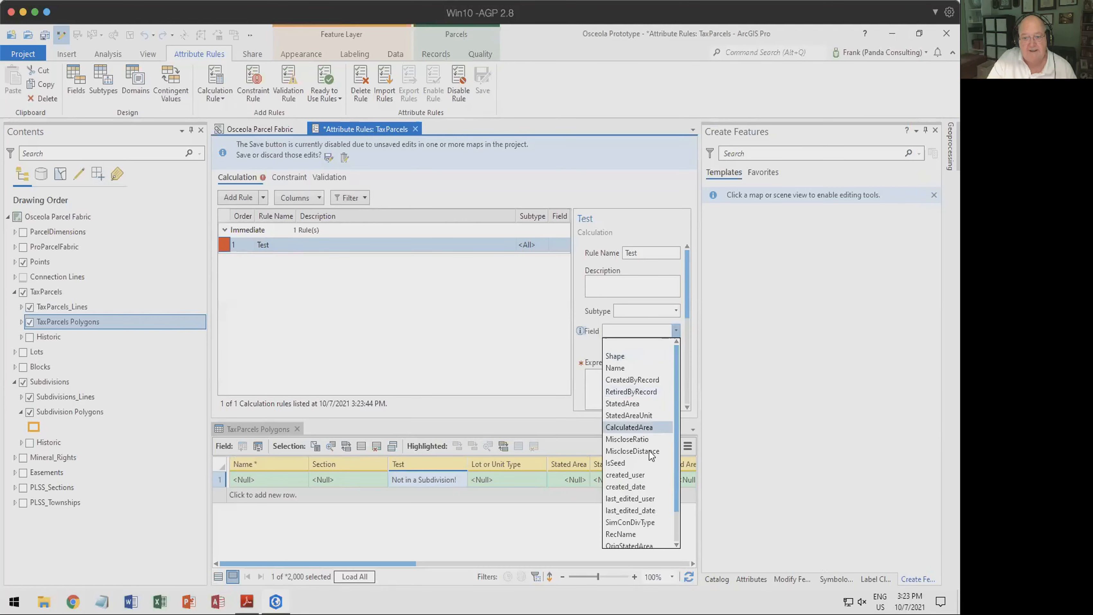
{"action": "scroll", "coordinate": [633, 517], "scroll_direction": "down", "scroll_amount": 2}
{"action": "left_click", "coordinate": [626, 533]}
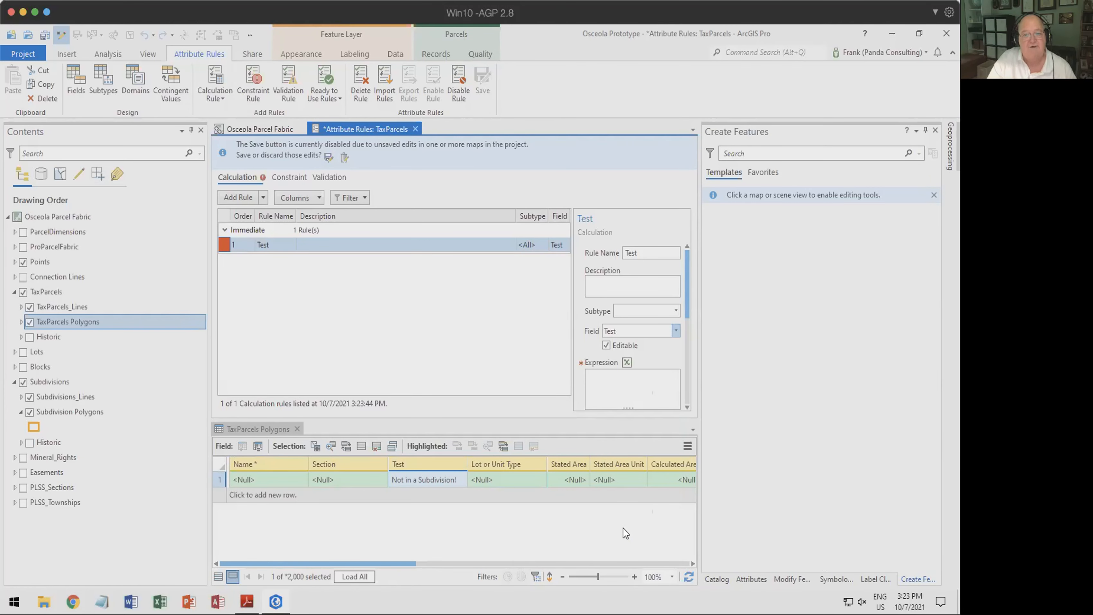
- Paste the copied Arcade intersect code as the Test rule's expression, validate it, and accept it
{"action": "left_click", "coordinate": [627, 363]}
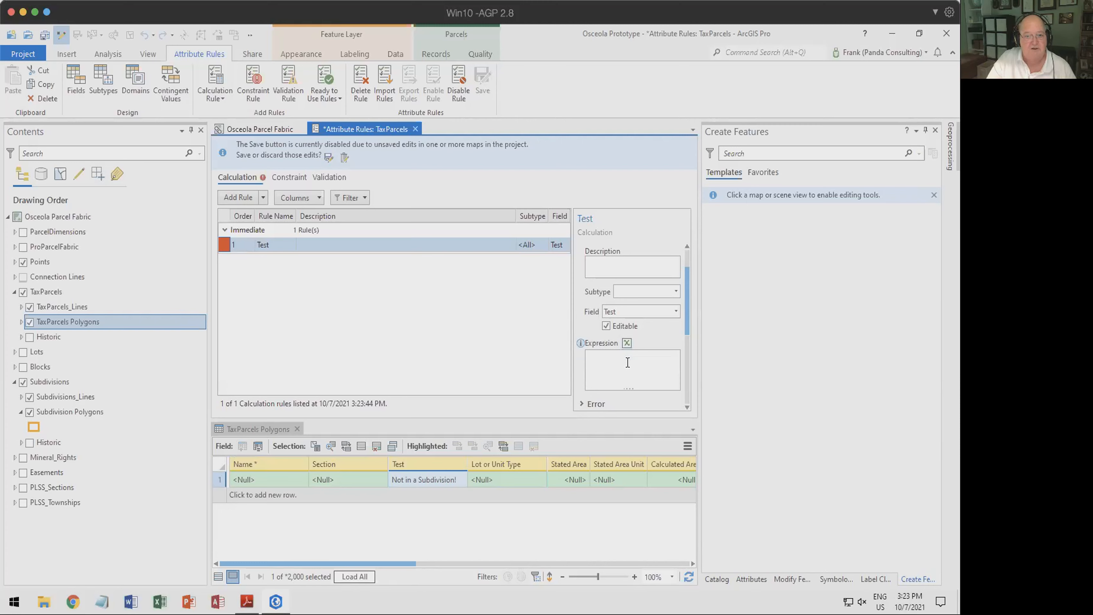
{"action": "left_click", "coordinate": [627, 343]}
{"action": "key", "text": "ctrl+v"}
{"action": "scroll", "coordinate": [505, 388], "scroll_direction": "up", "scroll_amount": 5}
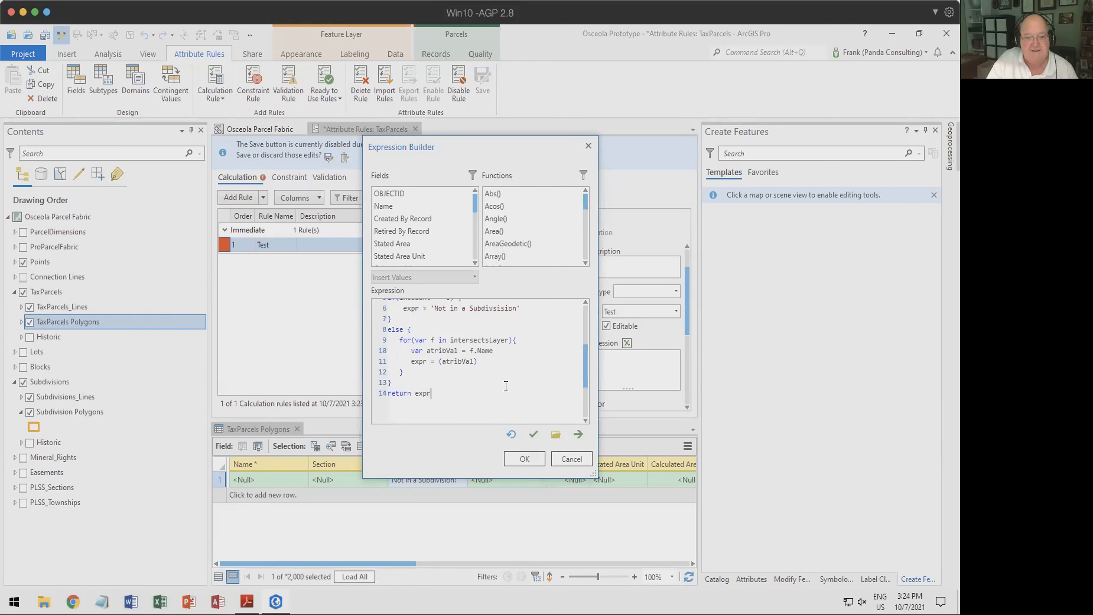
{"action": "left_click", "coordinate": [534, 434]}
{"action": "left_click", "coordinate": [525, 458]}
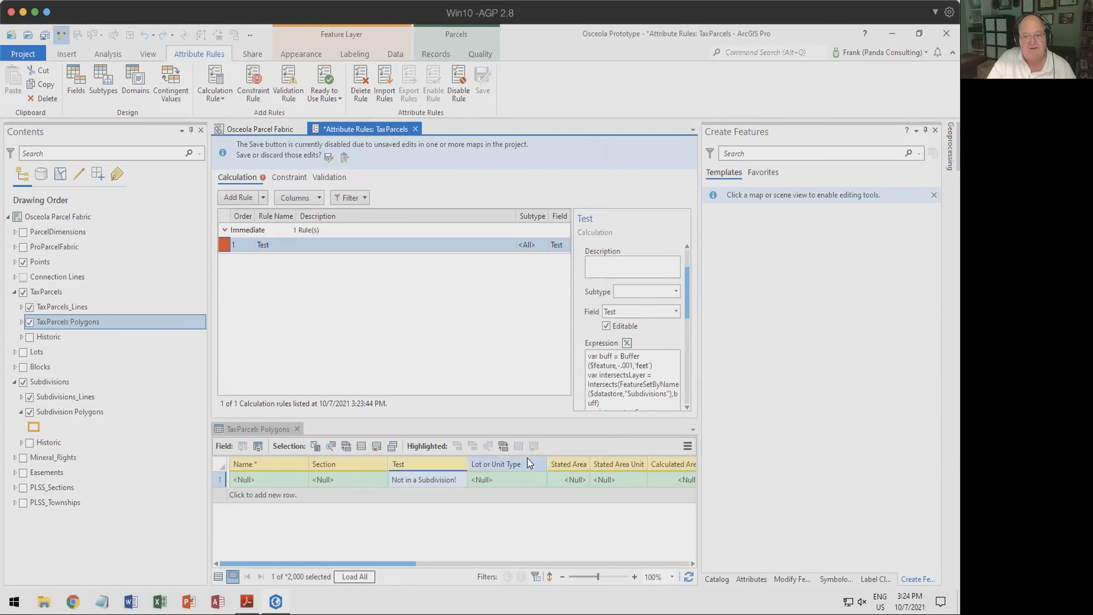
- Set the Test rule to trigger on Insert and Update
{"action": "scroll", "coordinate": [666, 338], "scroll_direction": "down", "scroll_amount": 5}
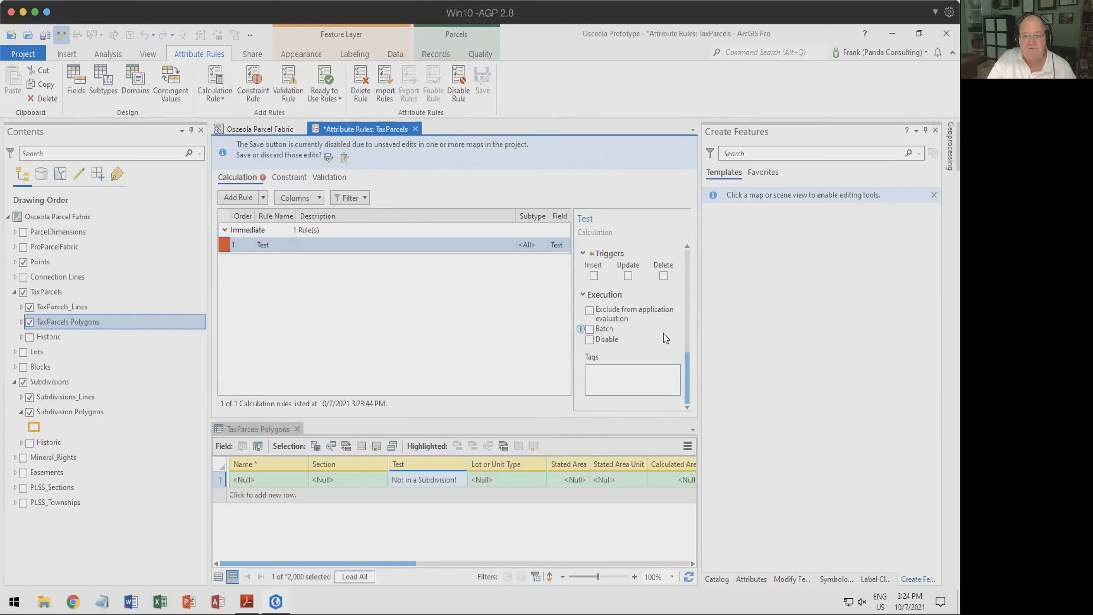
{"action": "scroll", "coordinate": [661, 336], "scroll_direction": "up", "scroll_amount": 4}
{"action": "scroll", "coordinate": [660, 335], "scroll_direction": "down", "scroll_amount": 4}
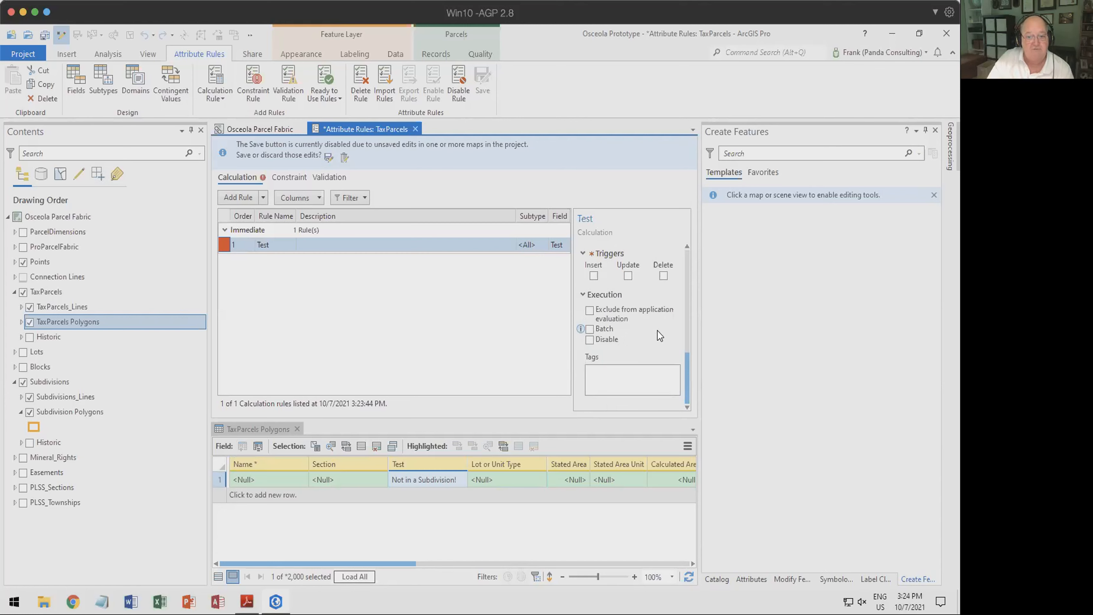
{"action": "left_click", "coordinate": [594, 277]}
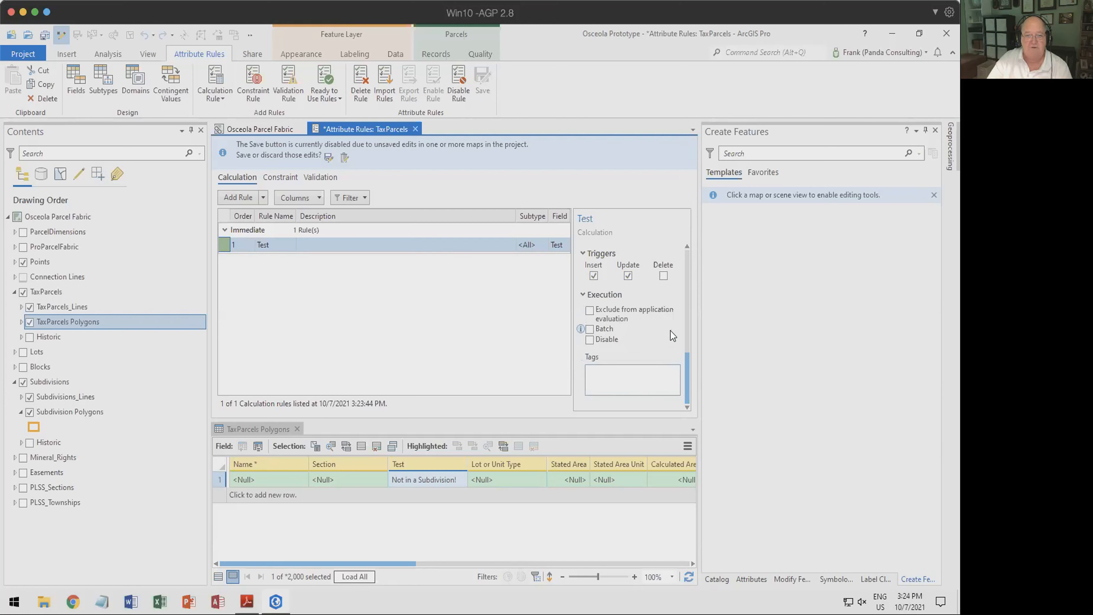
- Discard all pending map edits and save the Test rule in the TaxParcels attribute rules
{"action": "left_click", "coordinate": [258, 130]}
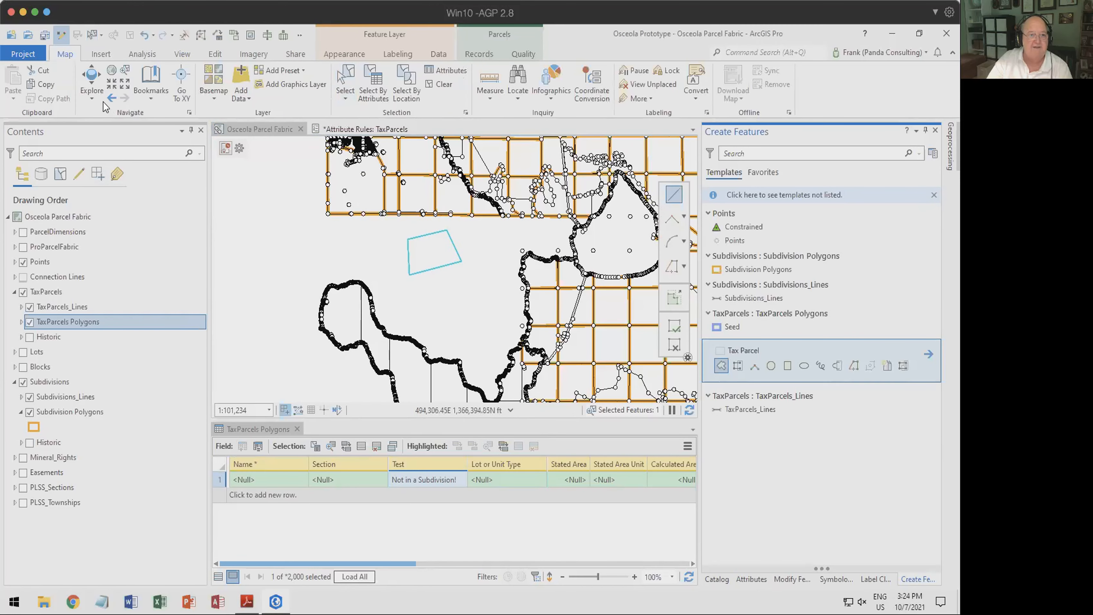
{"action": "left_click", "coordinate": [218, 54]}
{"action": "left_click", "coordinate": [142, 84]}
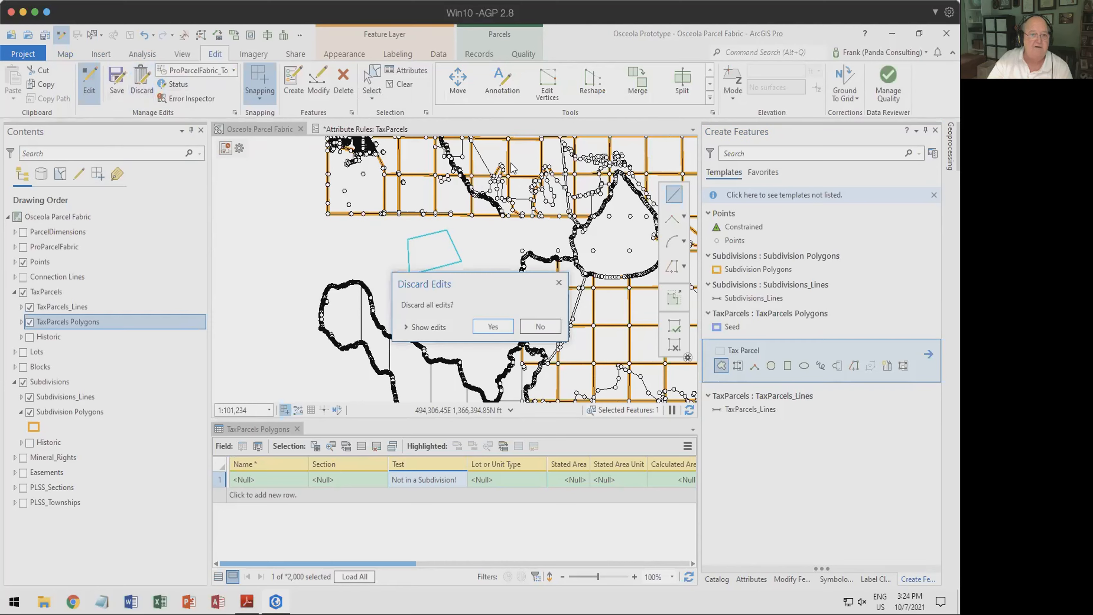
{"action": "left_click", "coordinate": [484, 330]}
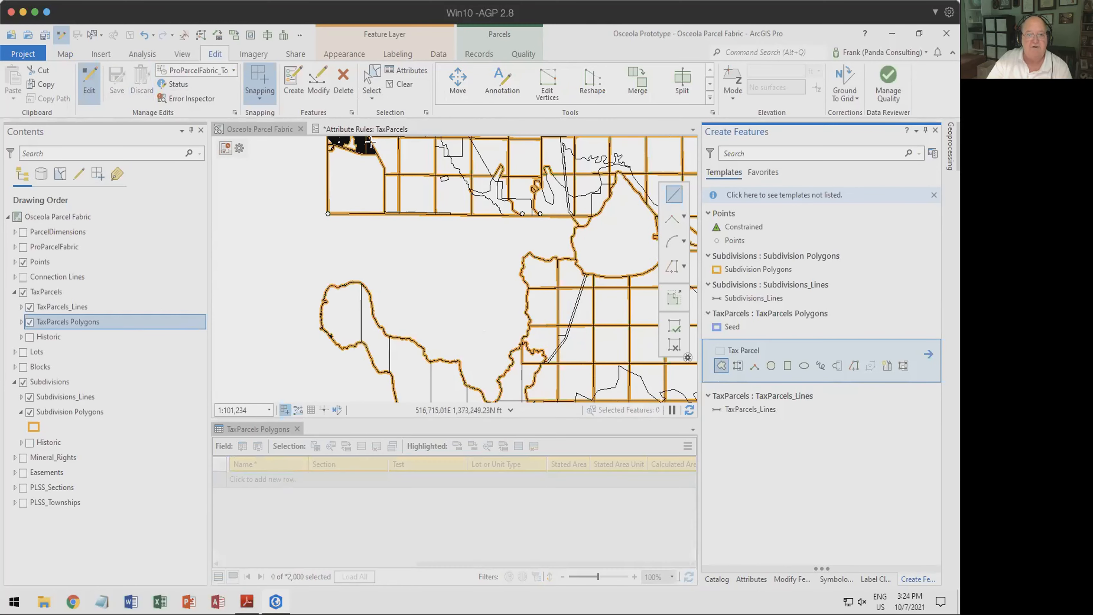
{"action": "left_click", "coordinate": [379, 129]}
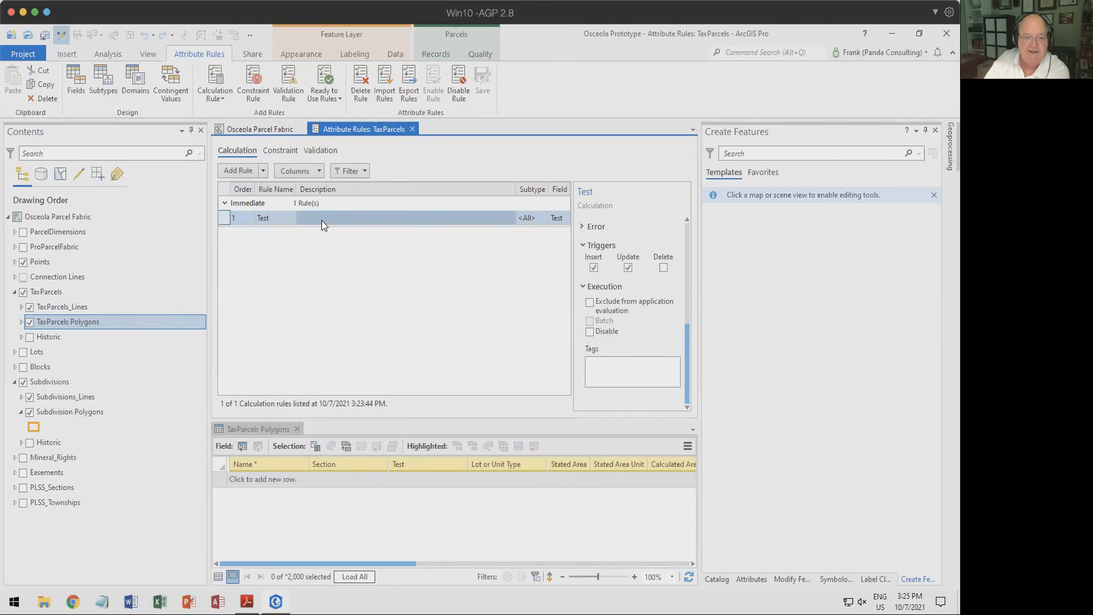
- Review the saved Test rule's expression and triggers, and close the TaxParcels attribute rules view
{"action": "scroll", "coordinate": [642, 325], "scroll_direction": "up", "scroll_amount": 5}
{"action": "scroll", "coordinate": [642, 326], "scroll_direction": "down", "scroll_amount": 5}
{"action": "scroll", "coordinate": [642, 326], "scroll_direction": "up", "scroll_amount": 5}
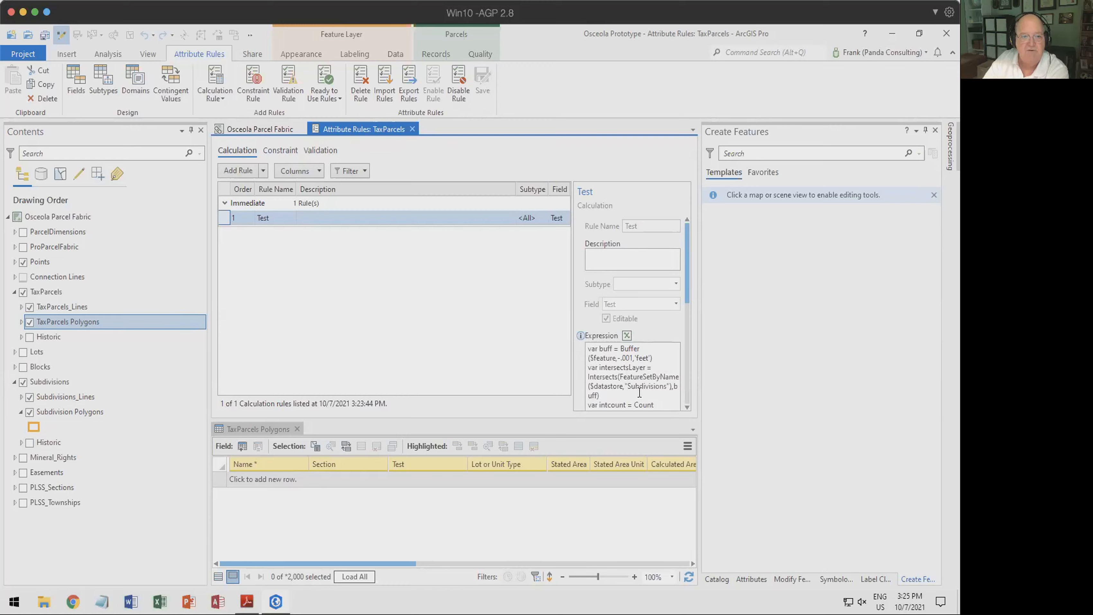
{"action": "left_click", "coordinate": [412, 129]}
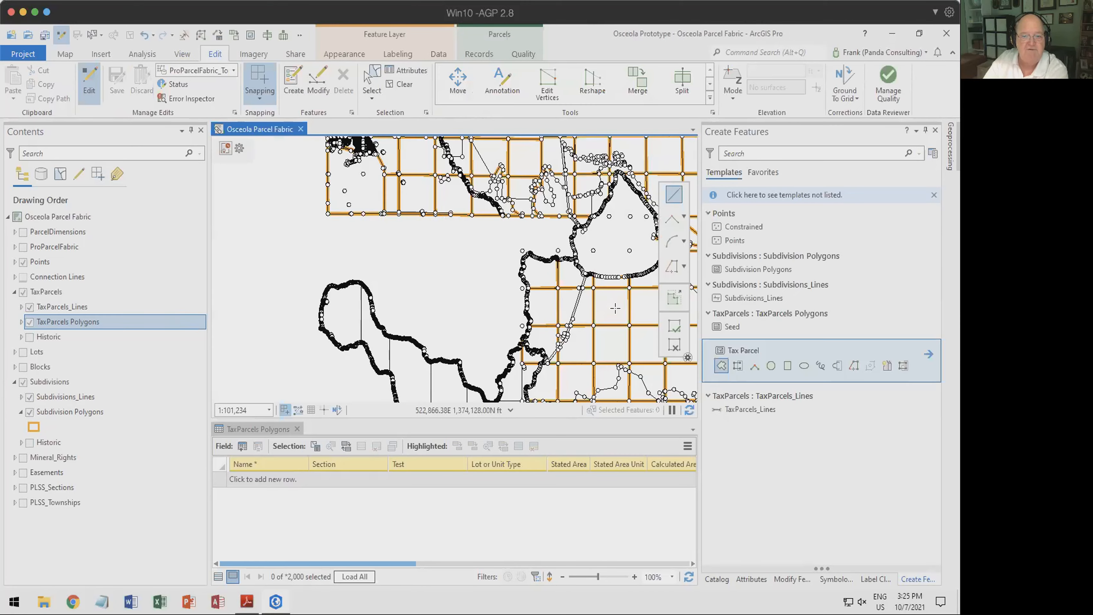
- Draw a four-sided Tax Parcel polygon in the open space of the dense lot grid, west of the orange vertical subdivision line
{"action": "left_click_drag", "start_coordinate": [495, 259], "coordinate": [395, 213]}
{"action": "left_click_drag", "start_coordinate": [523, 280], "coordinate": [309, 276]}
{"action": "left_click_drag", "start_coordinate": [556, 297], "coordinate": [425, 142]}
{"action": "left_click_drag", "start_coordinate": [456, 282], "coordinate": [434, 244]}
{"action": "left_click_drag", "start_coordinate": [620, 173], "coordinate": [345, 347]}
{"action": "left_click_drag", "start_coordinate": [580, 163], "coordinate": [540, 347]}
{"action": "scroll", "coordinate": [534, 304], "scroll_direction": "up", "scroll_amount": 5}
{"action": "left_click_drag", "start_coordinate": [426, 337], "coordinate": [423, 187]}
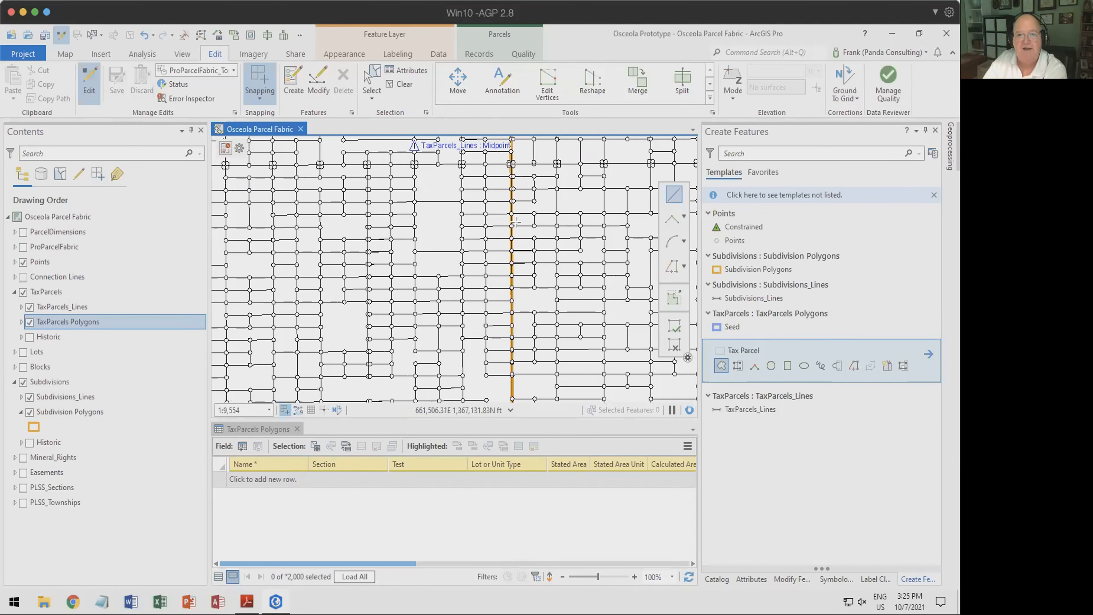
{"action": "left_click_drag", "start_coordinate": [533, 220], "coordinate": [535, 243]}
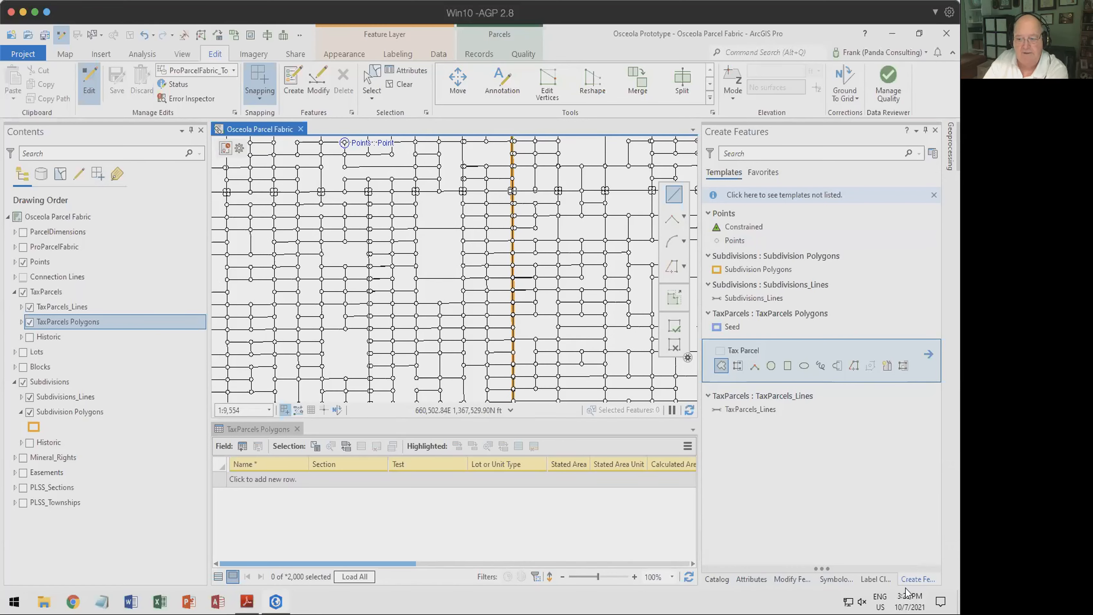
{"action": "left_click", "coordinate": [913, 579]}
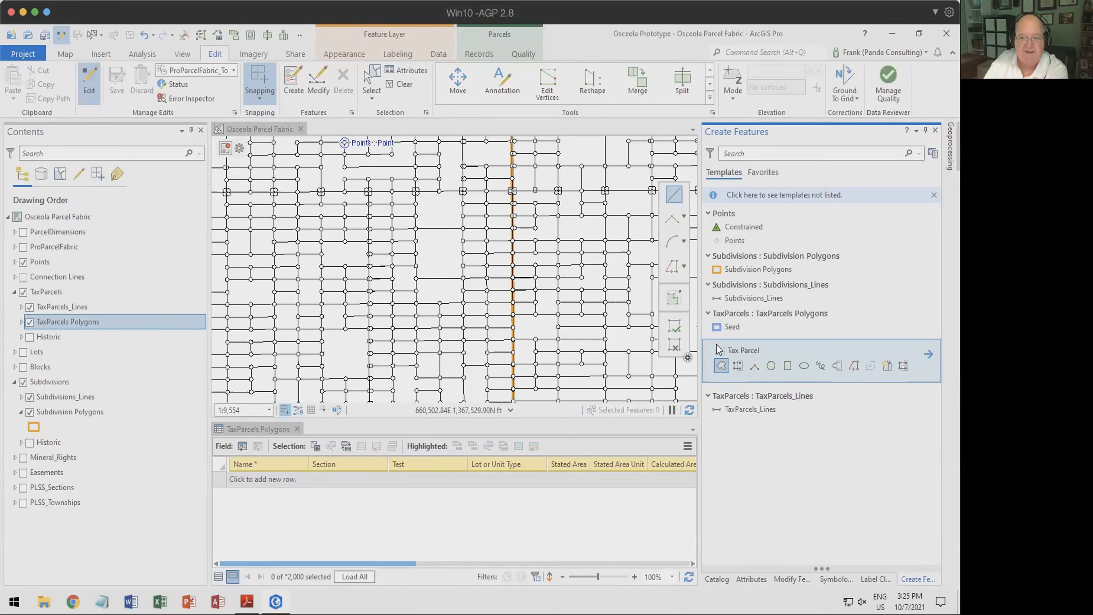
{"action": "left_click", "coordinate": [430, 263]}
{"action": "left_click", "coordinate": [431, 242]}
{"action": "left_click", "coordinate": [451, 241]}
{"action": "double_click", "coordinate": [451, 261]}
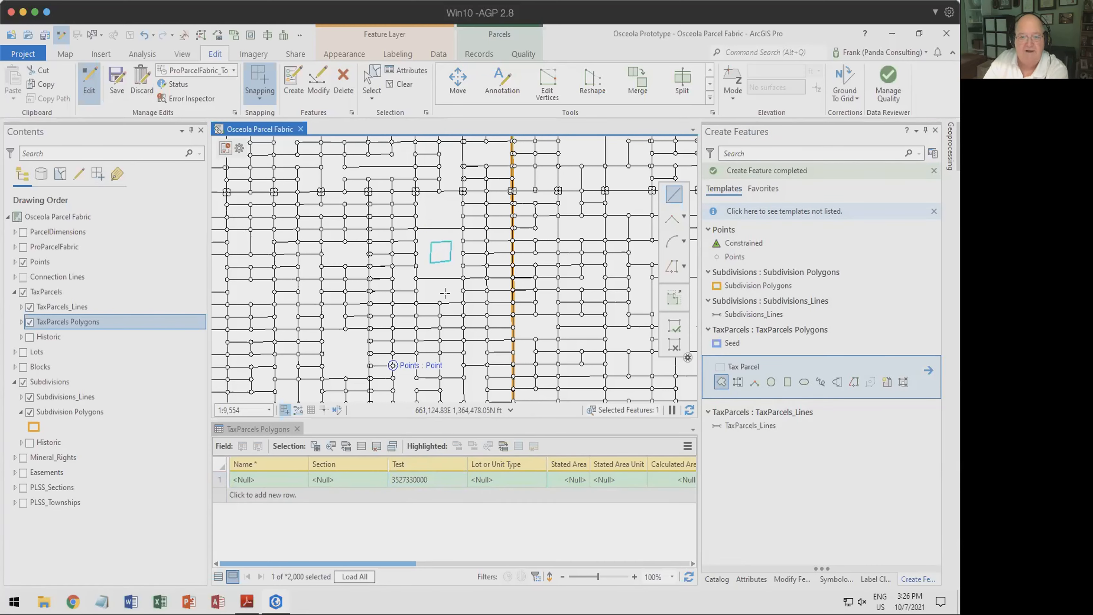
- Draw a second four-sided Tax Parcel polygon inside the subdivision of long narrow lots, just west of its winding orange boundary
{"action": "scroll", "coordinate": [538, 295], "scroll_direction": "down", "scroll_amount": 2}
{"action": "scroll", "coordinate": [538, 295], "scroll_direction": "down", "scroll_amount": 4}
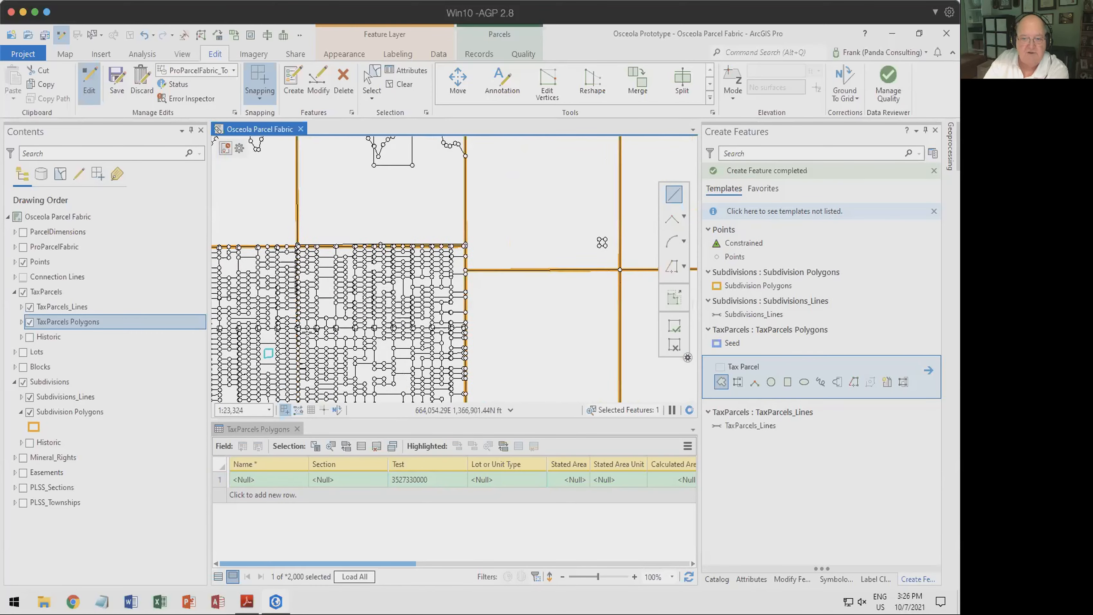
{"action": "left_click_drag", "start_coordinate": [558, 219], "coordinate": [216, 264]}
{"action": "left_click_drag", "start_coordinate": [435, 202], "coordinate": [527, 383]}
{"action": "scroll", "coordinate": [524, 259], "scroll_direction": "up", "scroll_amount": 6}
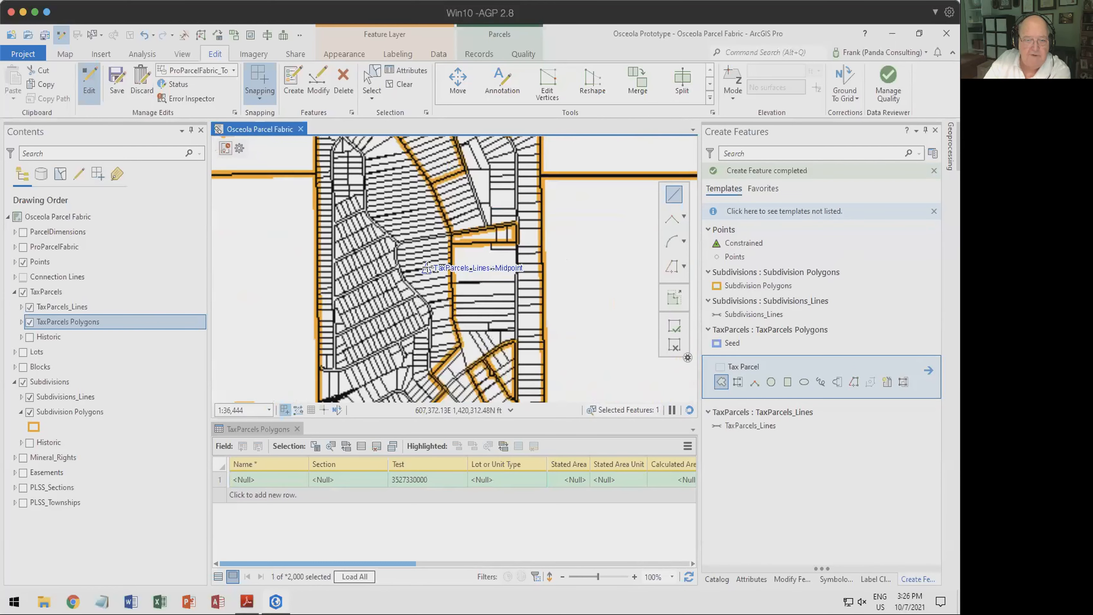
{"action": "left_click", "coordinate": [487, 296]}
{"action": "left_click", "coordinate": [495, 256]}
{"action": "left_click", "coordinate": [529, 251]}
{"action": "double_click", "coordinate": [533, 296]}
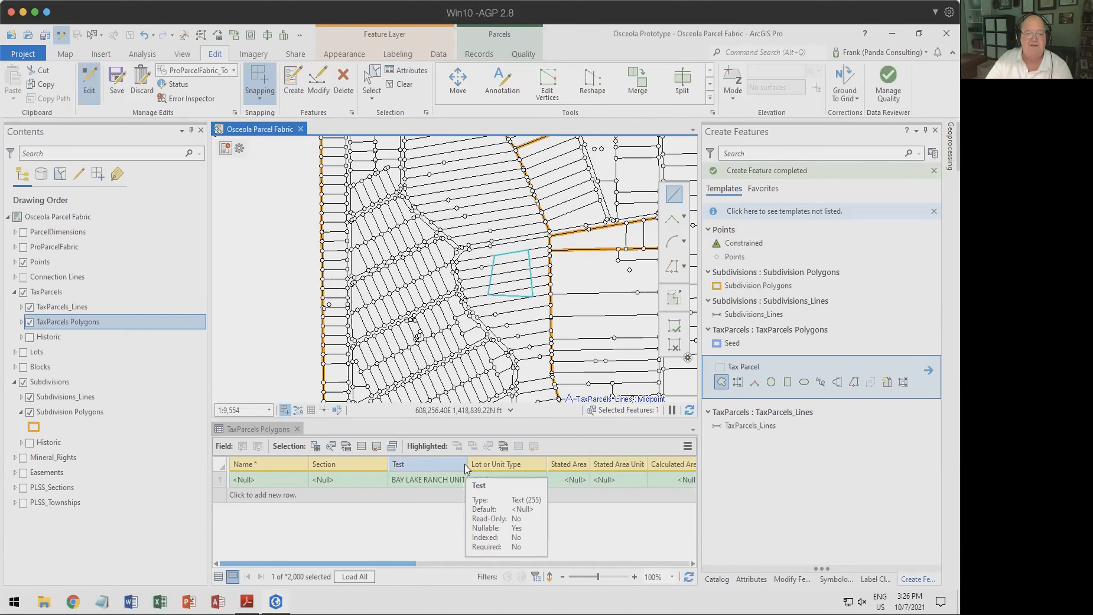
- Widen the Test column to read the parcel's full value, and discard all pending edits
{"action": "left_click_drag", "start_coordinate": [468, 465], "coordinate": [506, 464]}
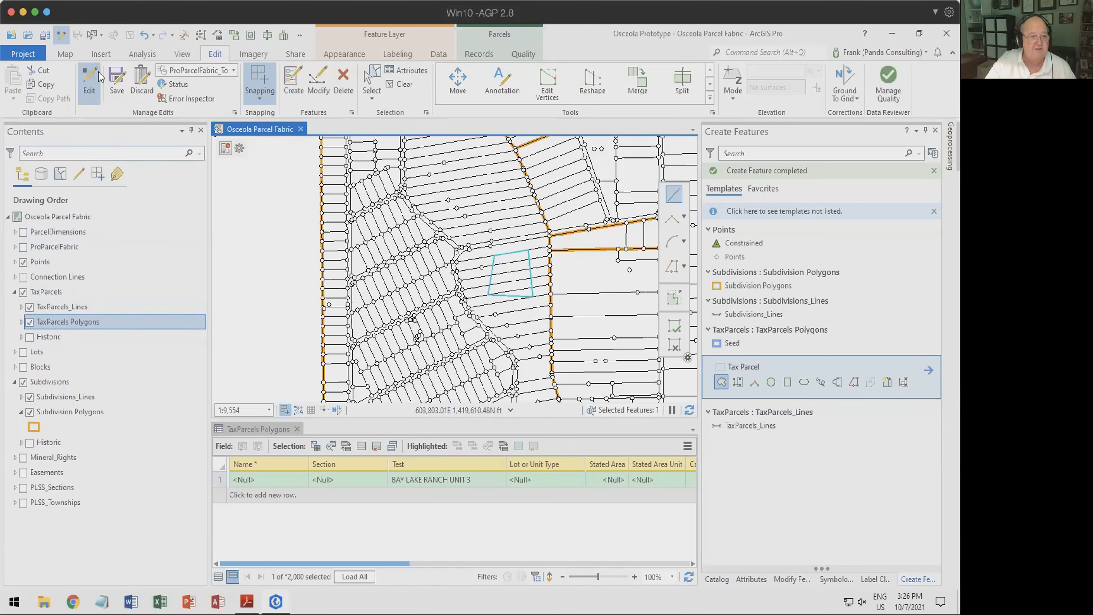
{"action": "left_click", "coordinate": [142, 83]}
{"action": "left_click", "coordinate": [492, 326]}
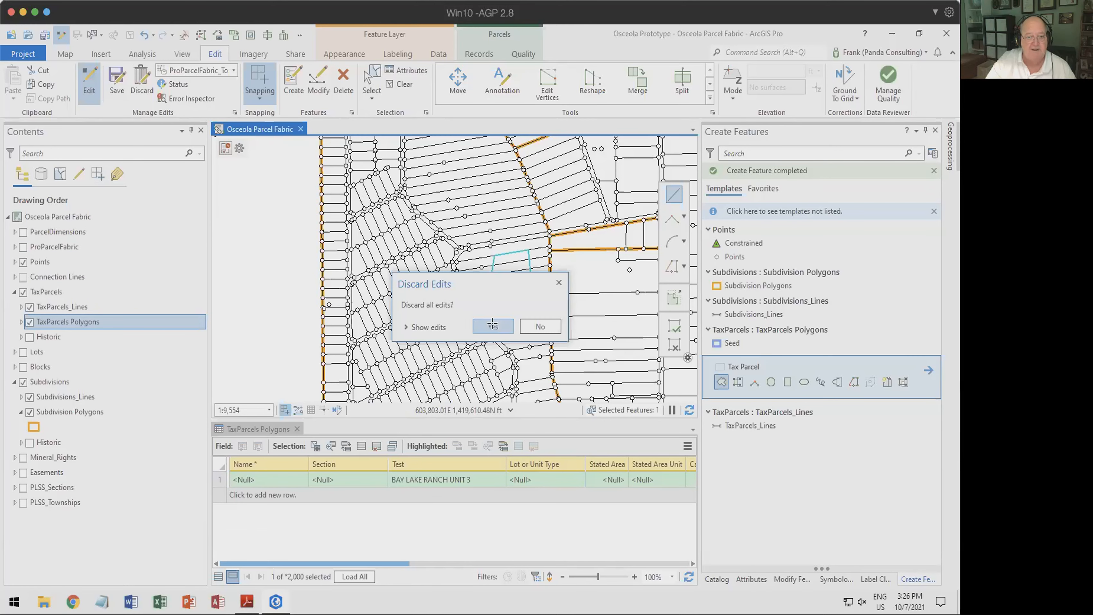
- Open the attribute rules of TaxParcels Polygons and add a calculation rule named Acreage on the StatedArea field
{"action": "right_click", "coordinate": [88, 322]}
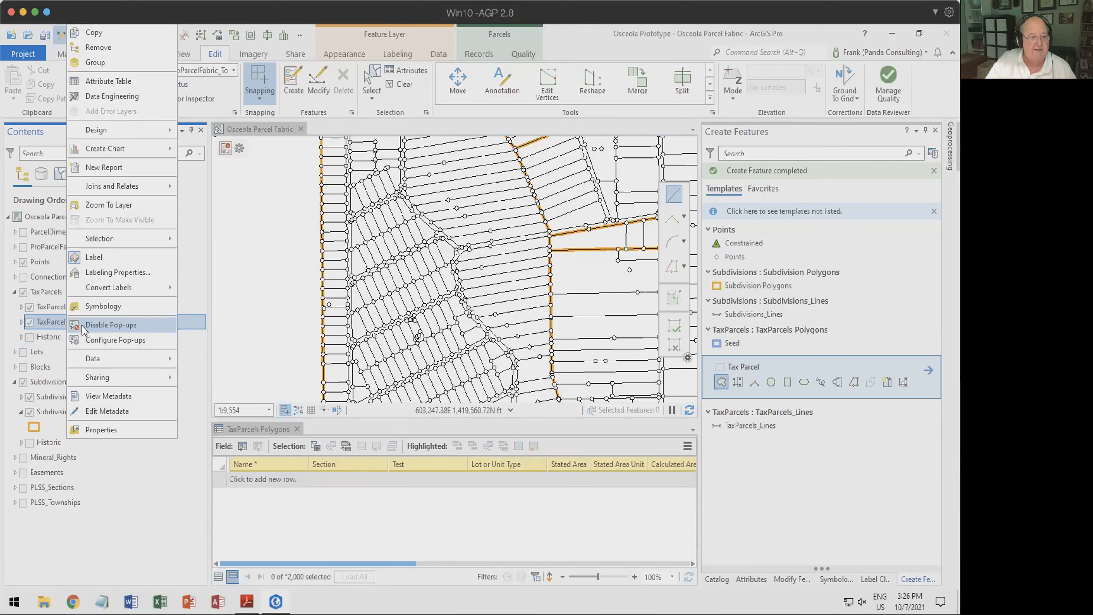
{"action": "mouse_move", "coordinate": [113, 134]}
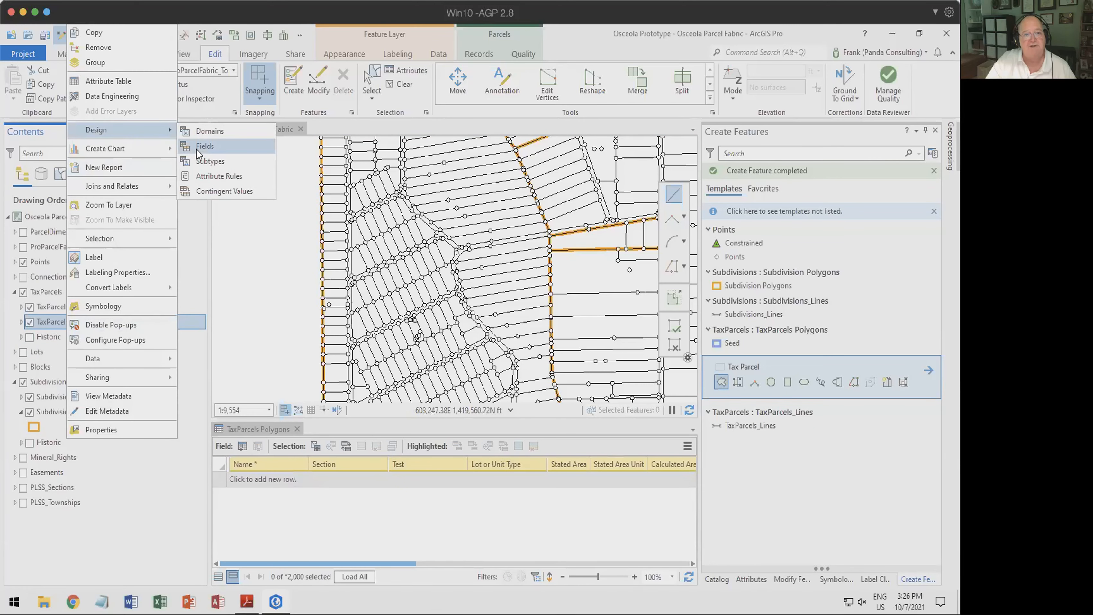
{"action": "left_click", "coordinate": [211, 176]}
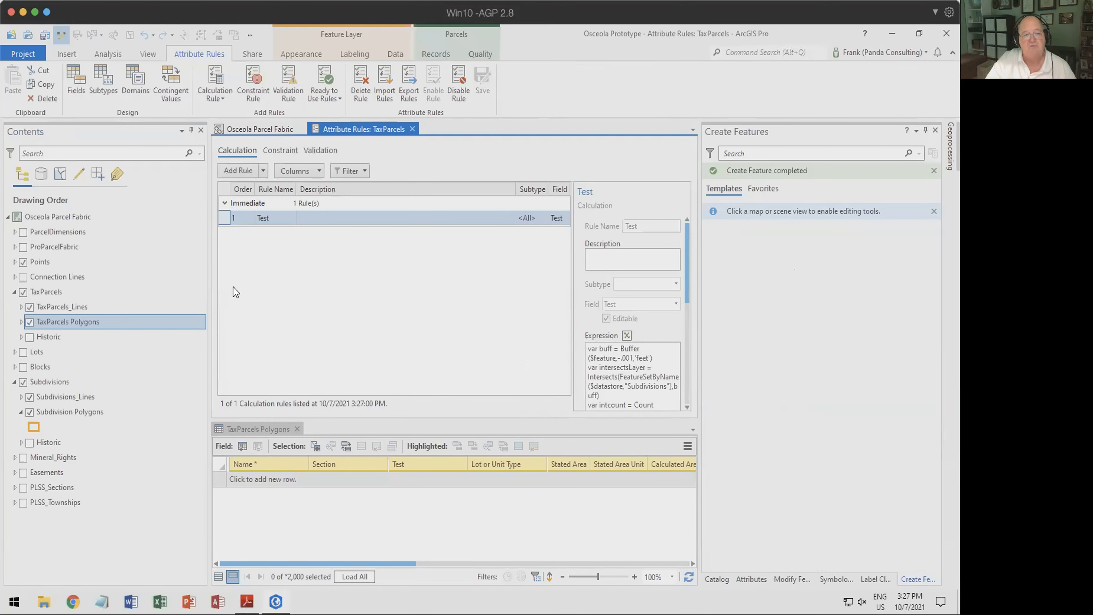
{"action": "left_click", "coordinate": [239, 171]}
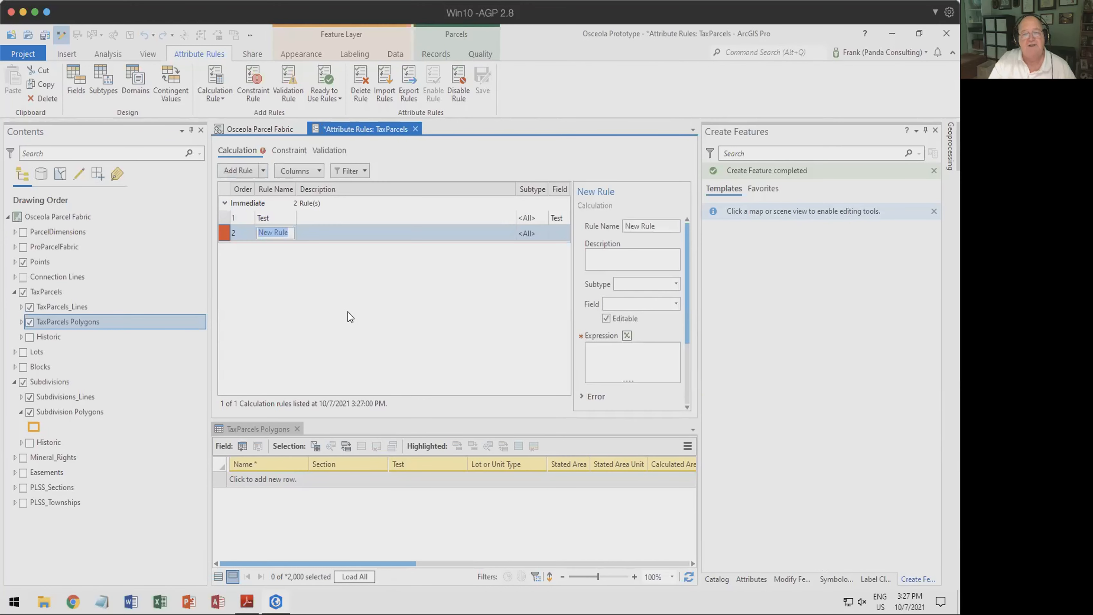
{"action": "type", "text": "Acreage"}
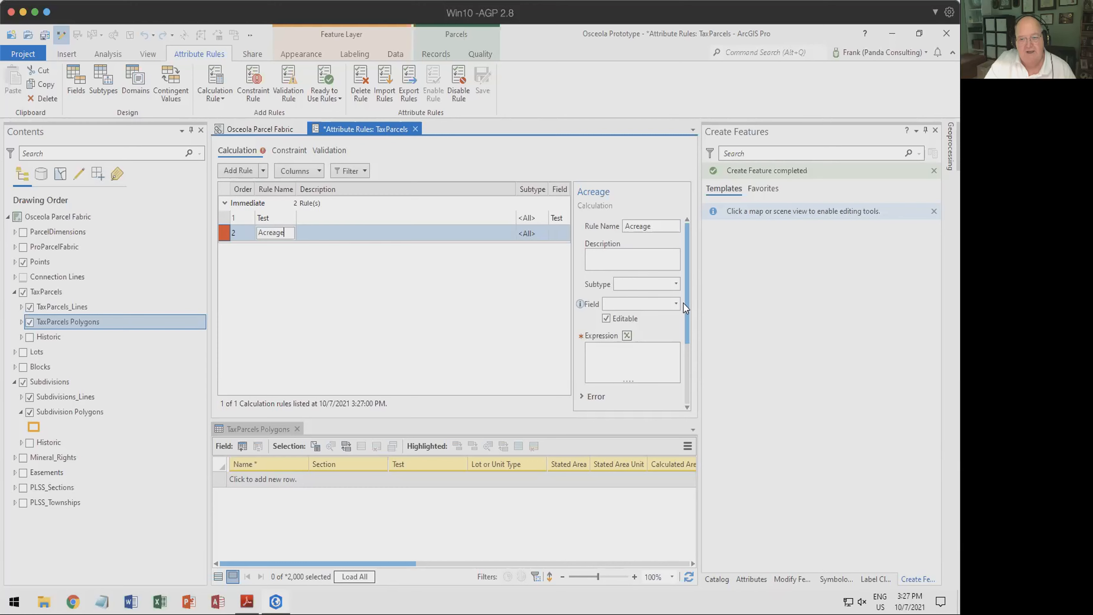
{"action": "left_click", "coordinate": [675, 307]}
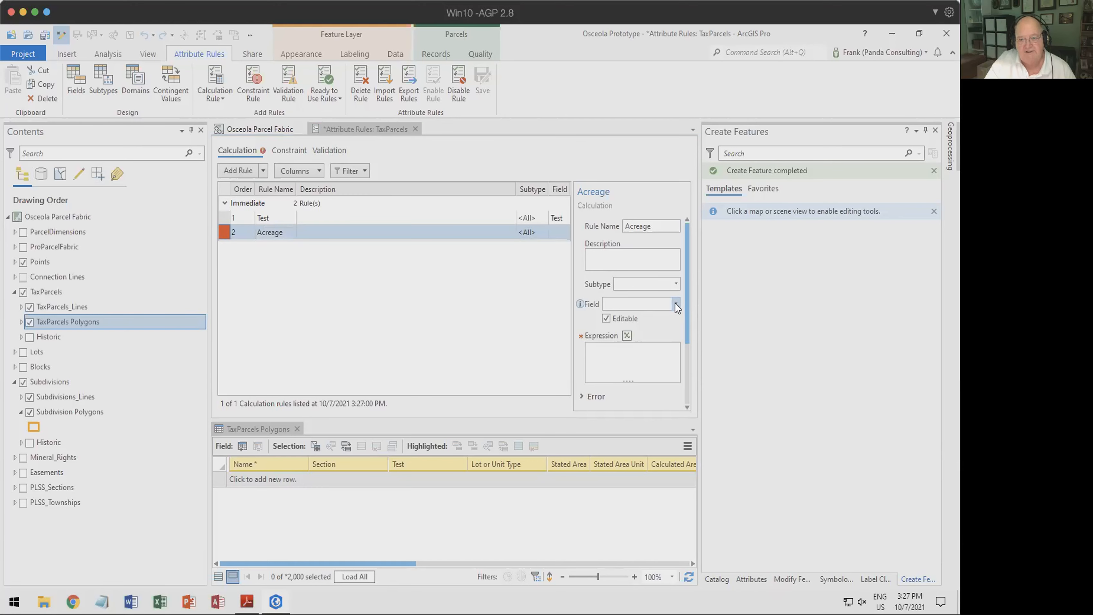
{"action": "left_click", "coordinate": [676, 305]}
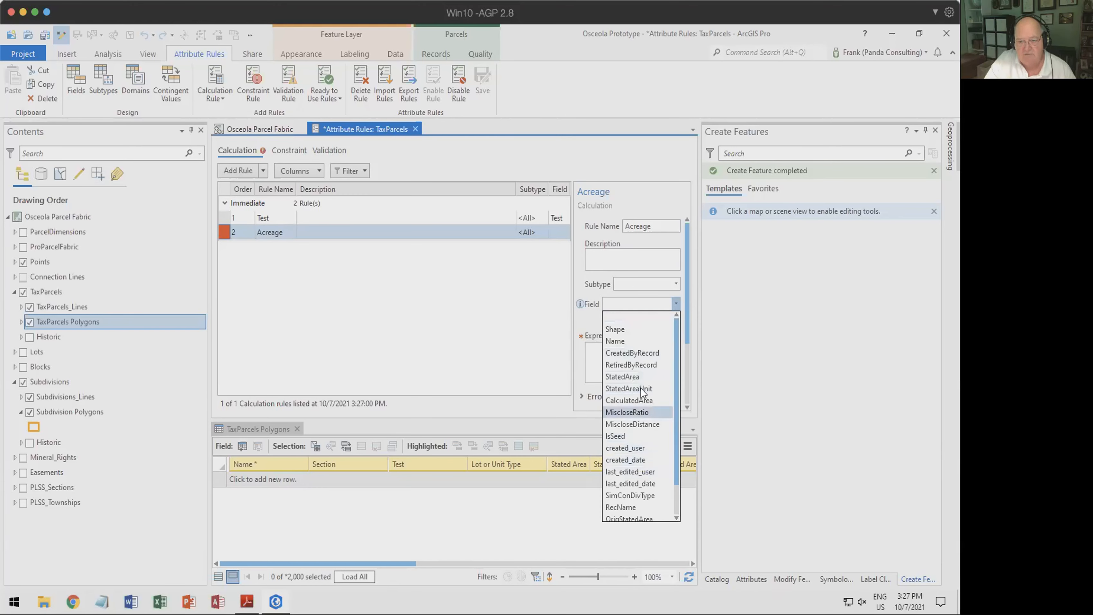
{"action": "left_click", "coordinate": [636, 377]}
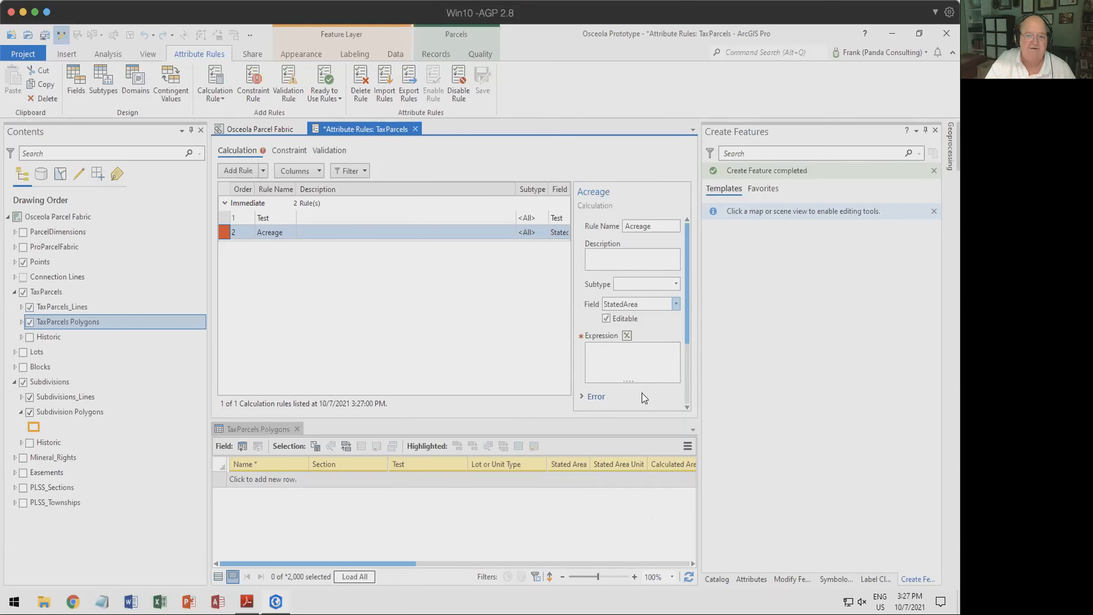
- Enter Area($feature,"acres") as the Acreage rule's Arcade expression, validate it, and accept it
{"action": "left_click", "coordinate": [627, 336]}
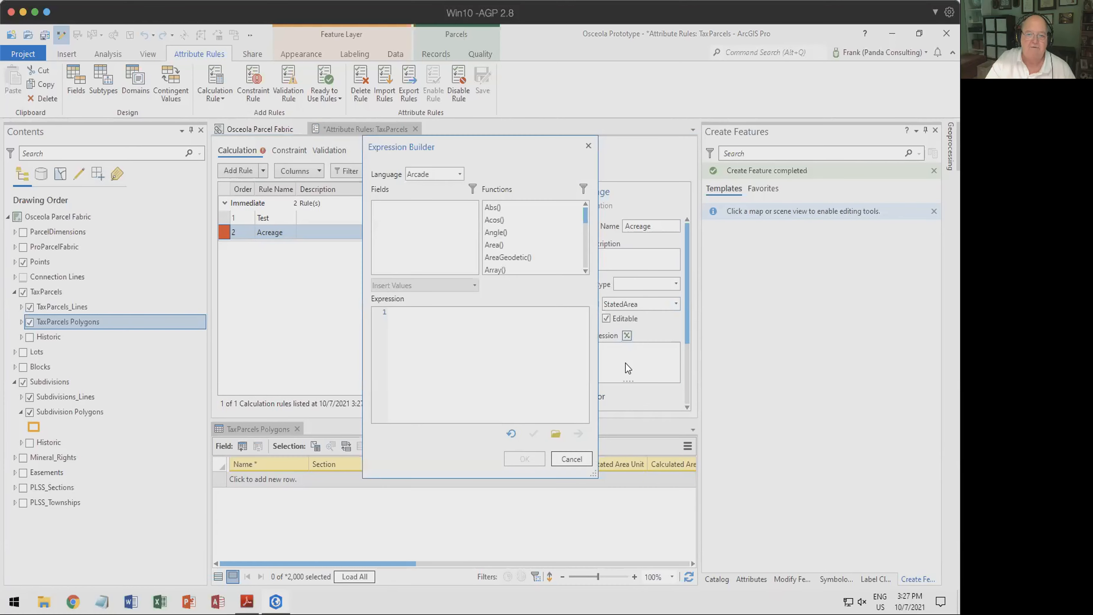
{"action": "left_click_drag", "start_coordinate": [484, 151], "coordinate": [461, 147]}
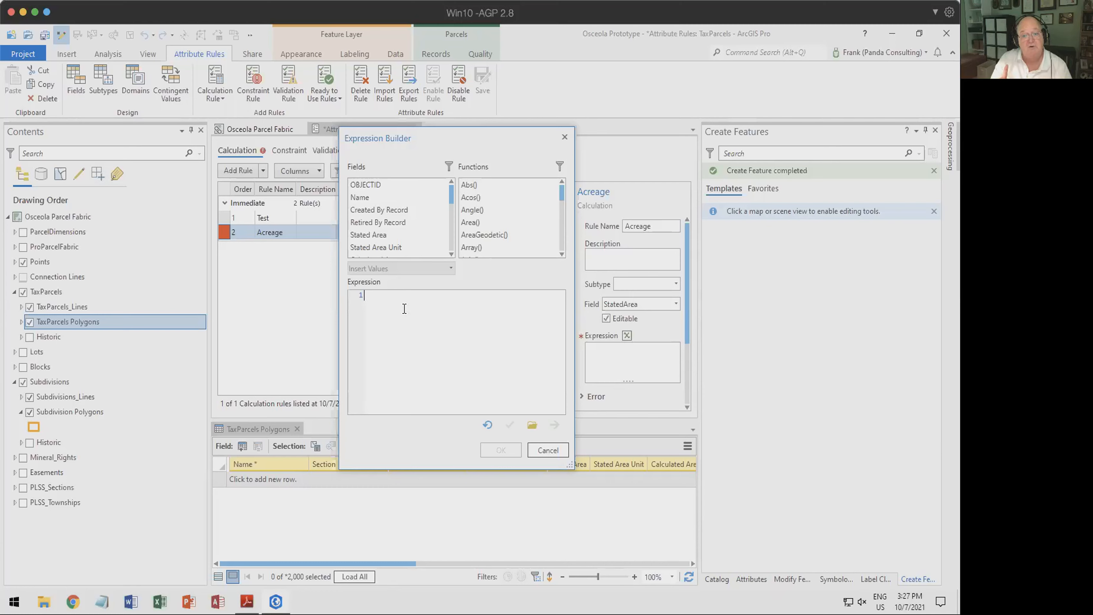
{"action": "type", "text": "Area("}
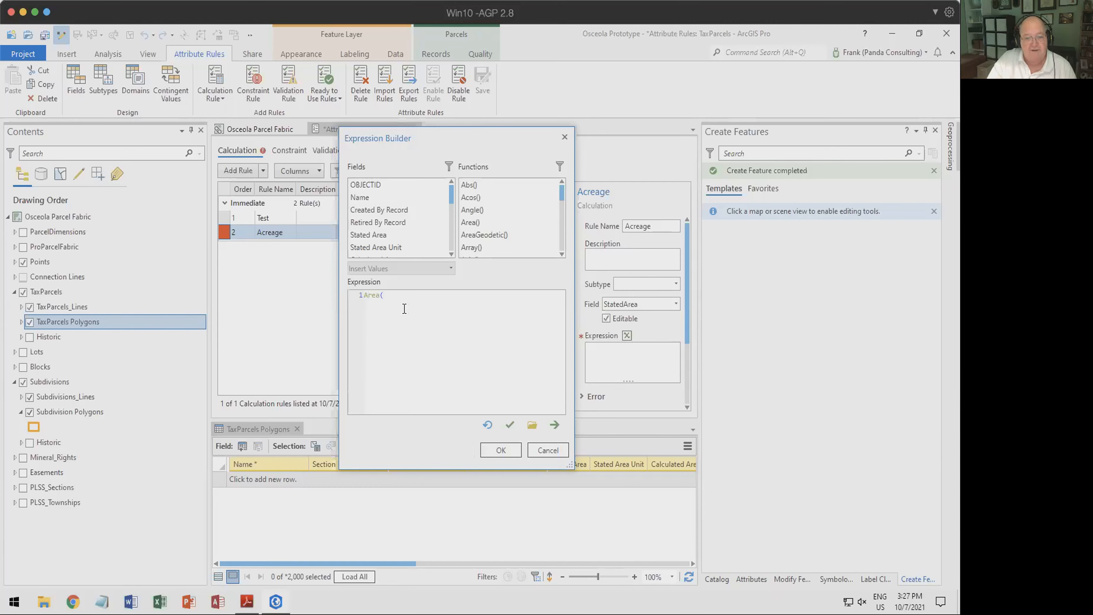
{"action": "type", "text": "$featur"}
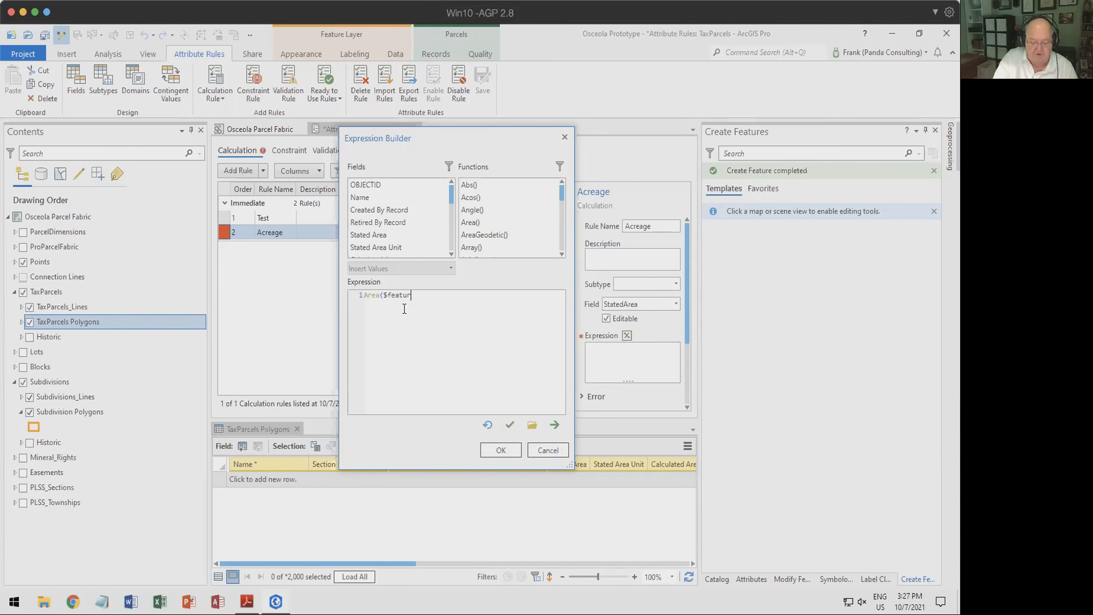
{"action": "type", "text": "e,\"acres\")"}
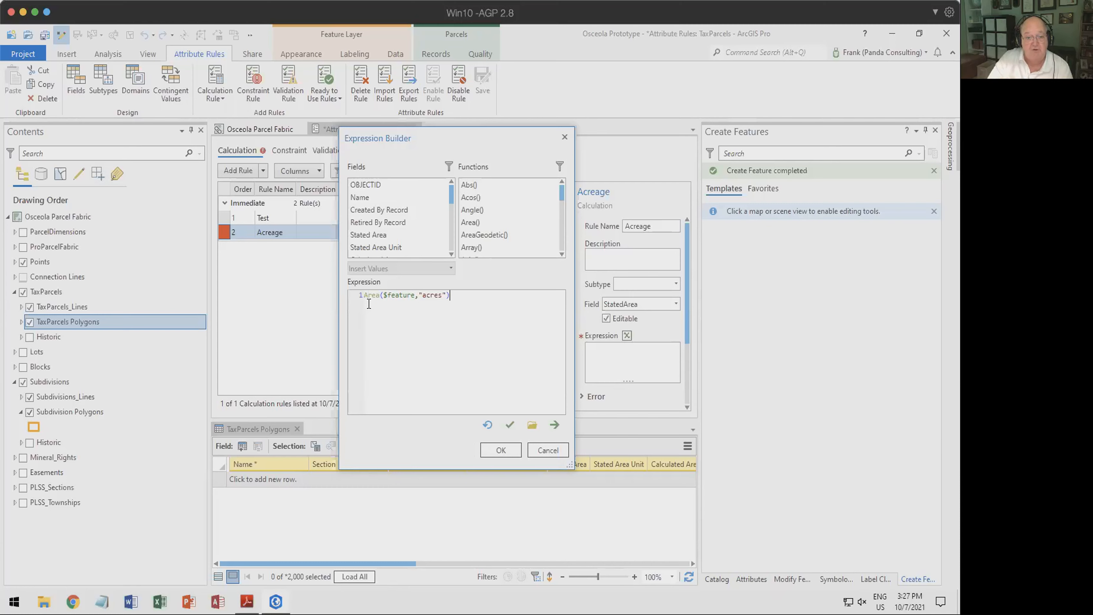
{"action": "left_click_drag", "start_coordinate": [379, 294], "coordinate": [363, 295]}
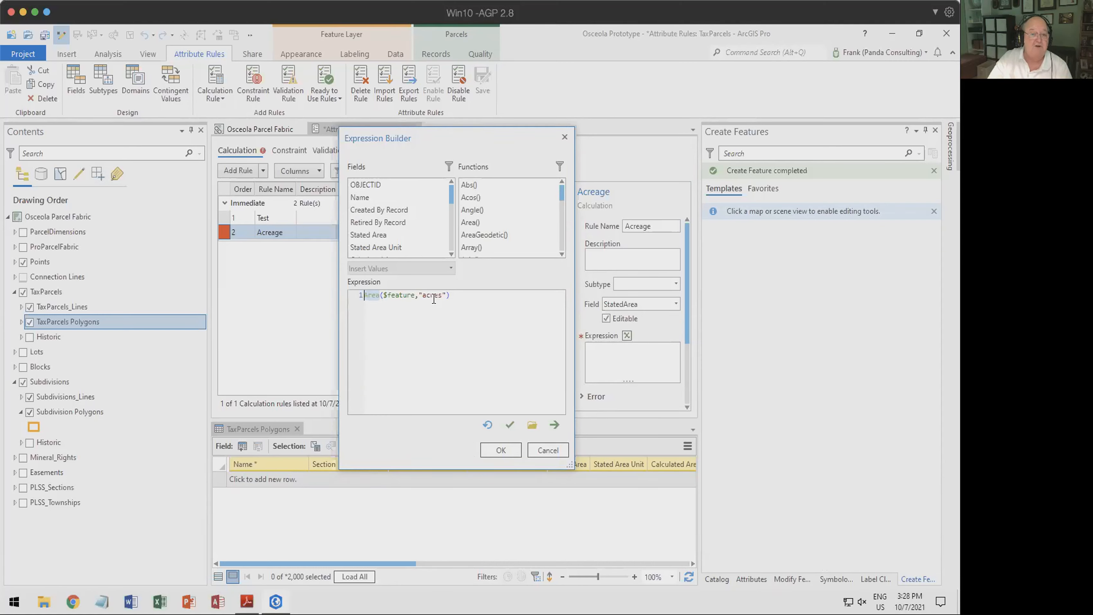
{"action": "left_click", "coordinate": [510, 425]}
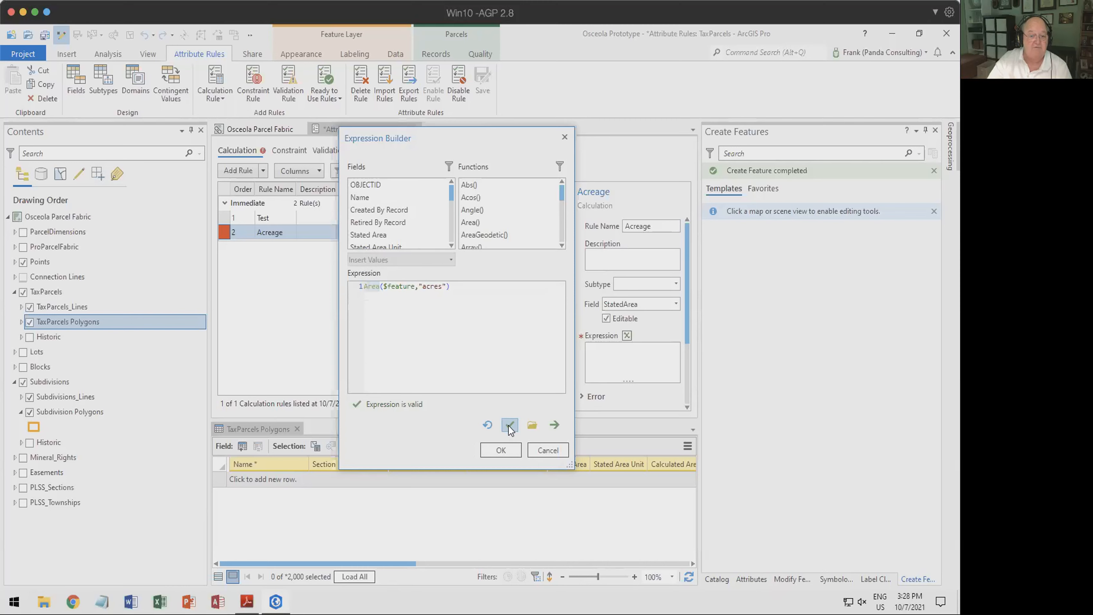
{"action": "left_click", "coordinate": [509, 456]}
- Set the Acreage rule to trigger on Insert and Update, and save the attribute rules
{"action": "scroll", "coordinate": [603, 311], "scroll_direction": "down", "scroll_amount": 5}
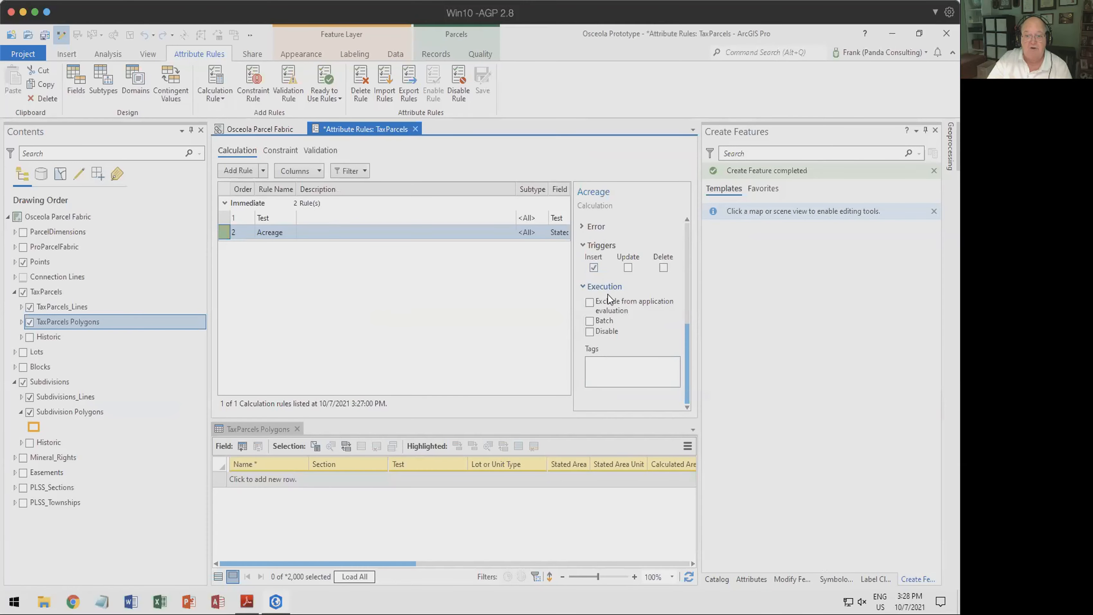
{"action": "left_click", "coordinate": [628, 268]}
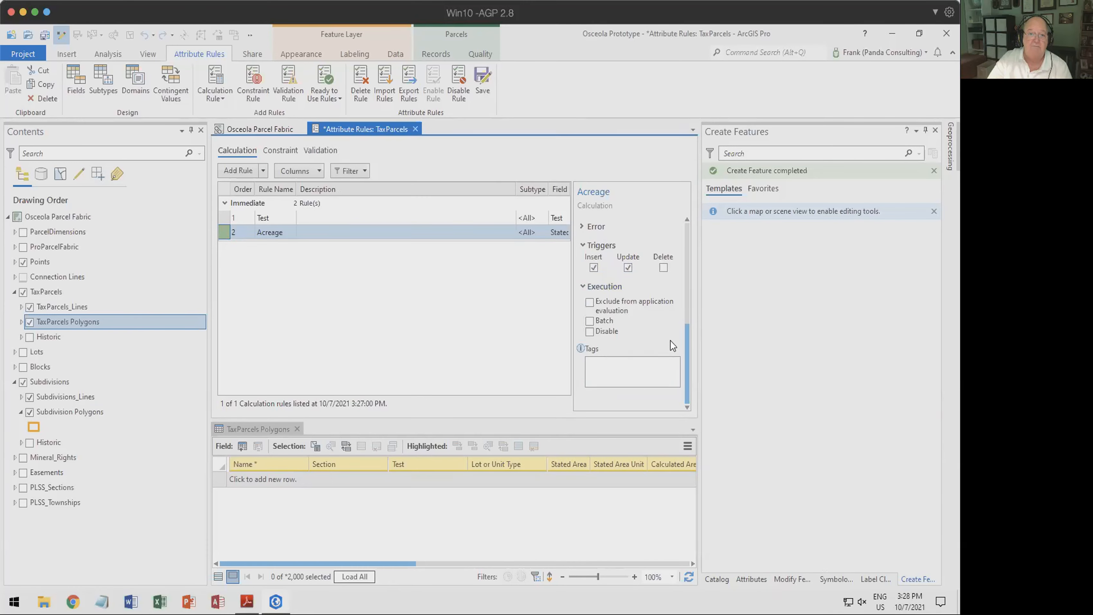
{"action": "left_click", "coordinate": [482, 81]}
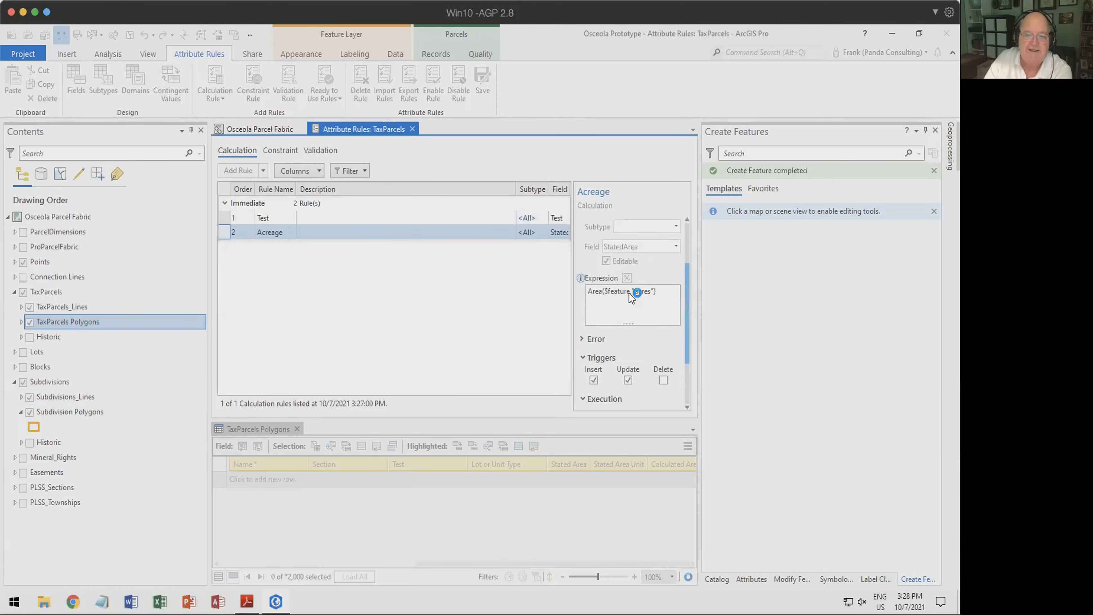
- Examine the function, feature and unit parts of the Acreage rule's expression, leaving it unmodified
{"action": "left_click", "coordinate": [627, 336]}
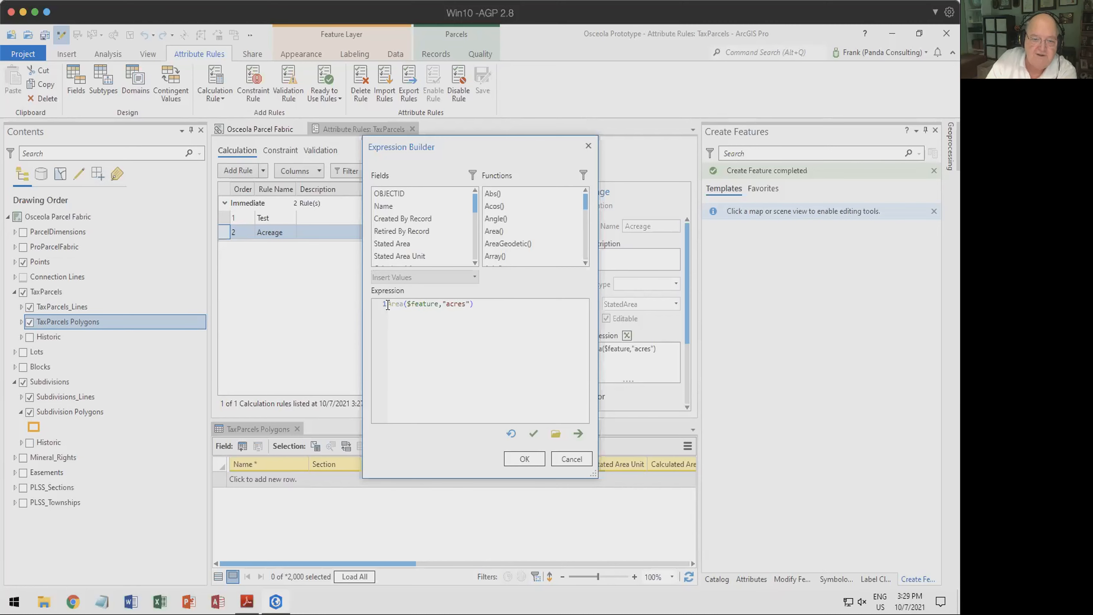
{"action": "left_click_drag", "start_coordinate": [388, 305], "coordinate": [404, 304]}
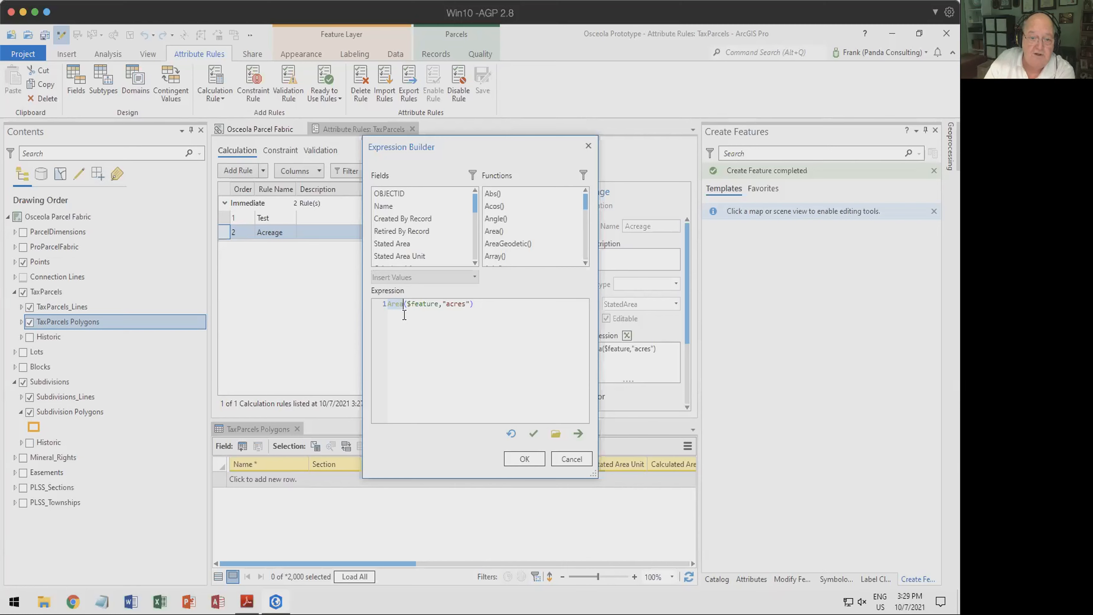
{"action": "left_click_drag", "start_coordinate": [406, 305], "coordinate": [437, 306]}
{"action": "left_click", "coordinate": [445, 305]}
{"action": "left_click_drag", "start_coordinate": [445, 304], "coordinate": [471, 304]}
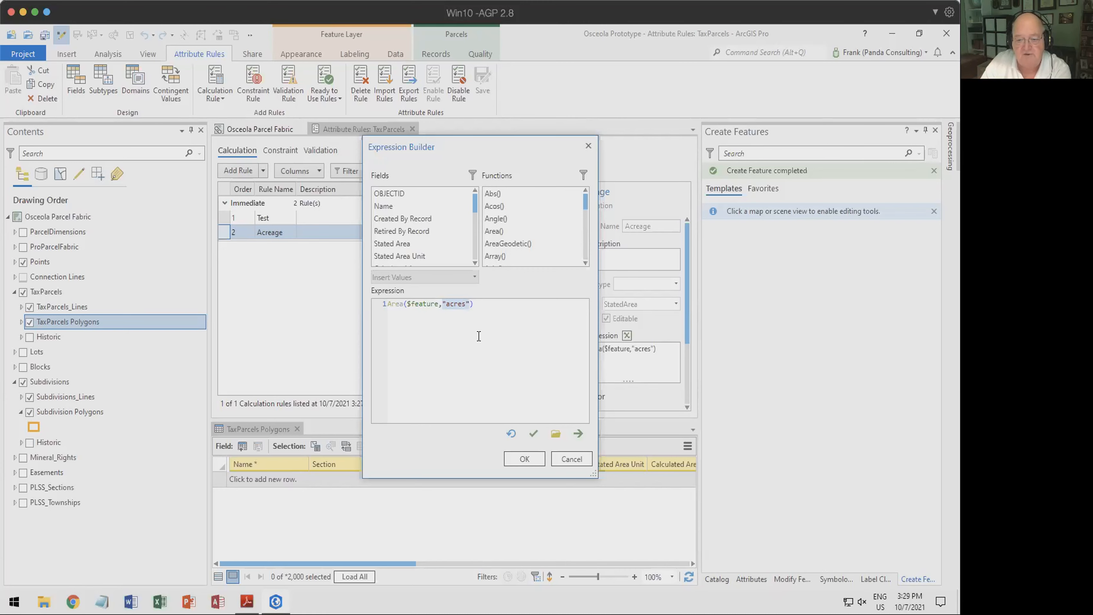
{"action": "left_click", "coordinate": [572, 459]}
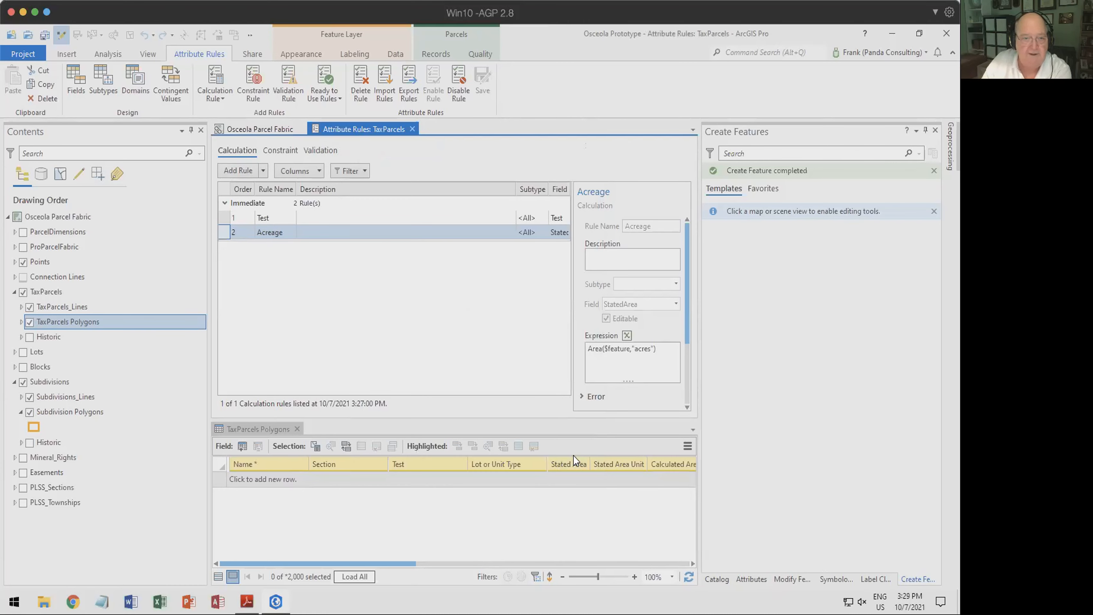
- Draw a four-sided Tax Parcel polygon of about 11 acres in the open area west of the lots and check its Test value
{"action": "left_click", "coordinate": [283, 130]}
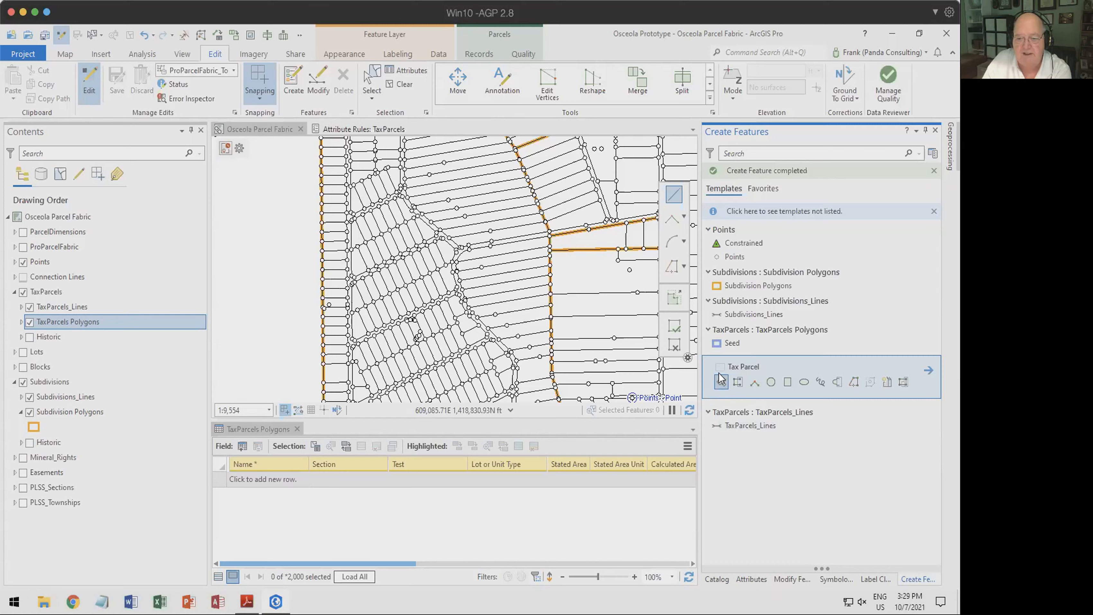
{"action": "left_click", "coordinate": [267, 295]}
{"action": "left_click", "coordinate": [256, 251]}
{"action": "left_click", "coordinate": [303, 210]}
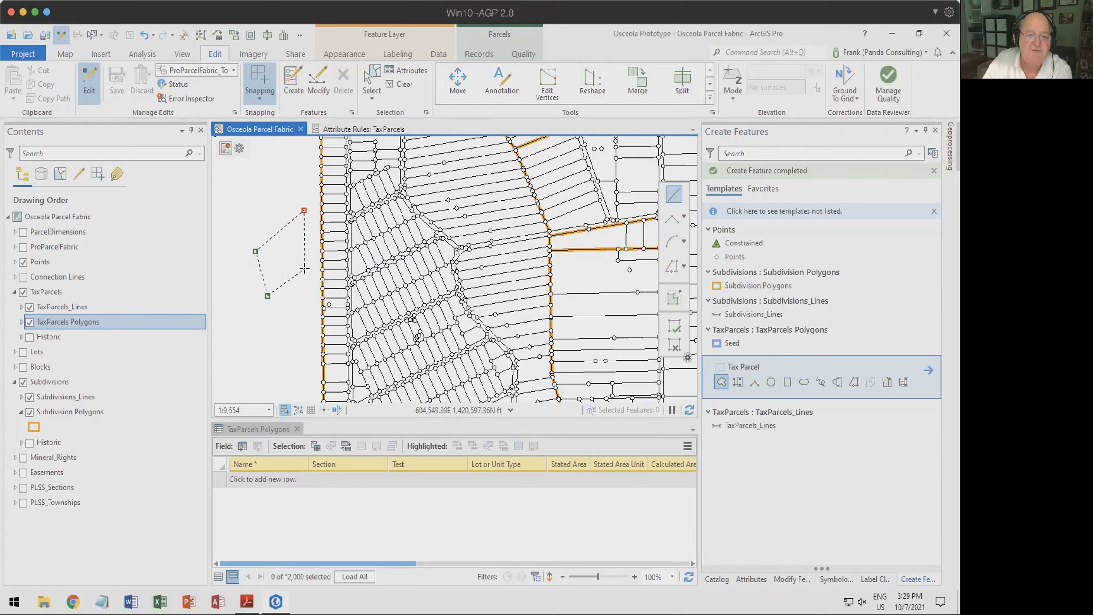
{"action": "left_click", "coordinate": [313, 263]}
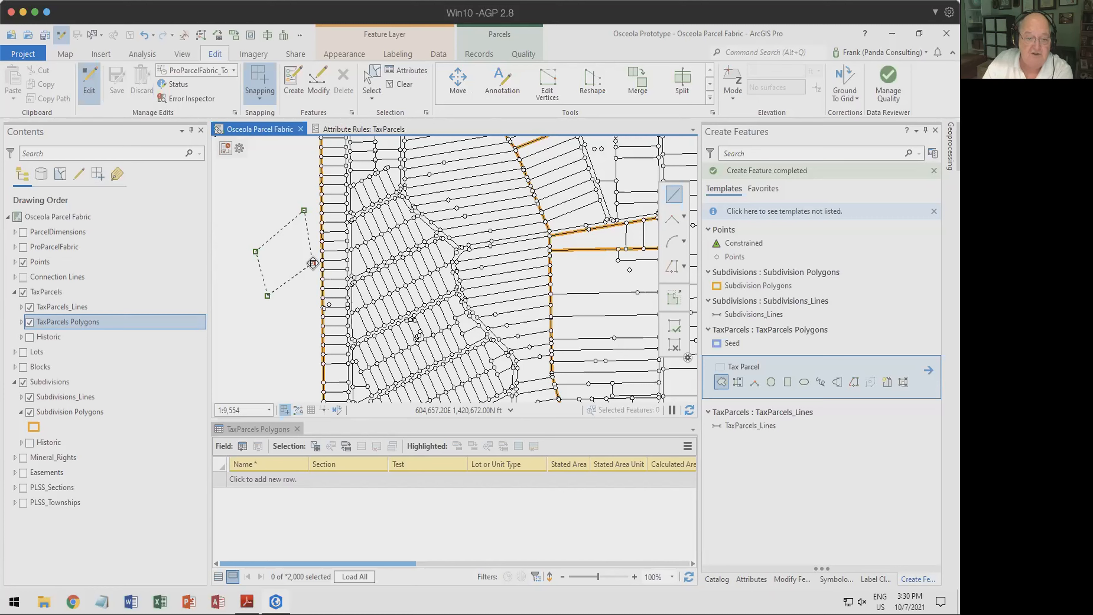
{"action": "double_click", "coordinate": [313, 263]}
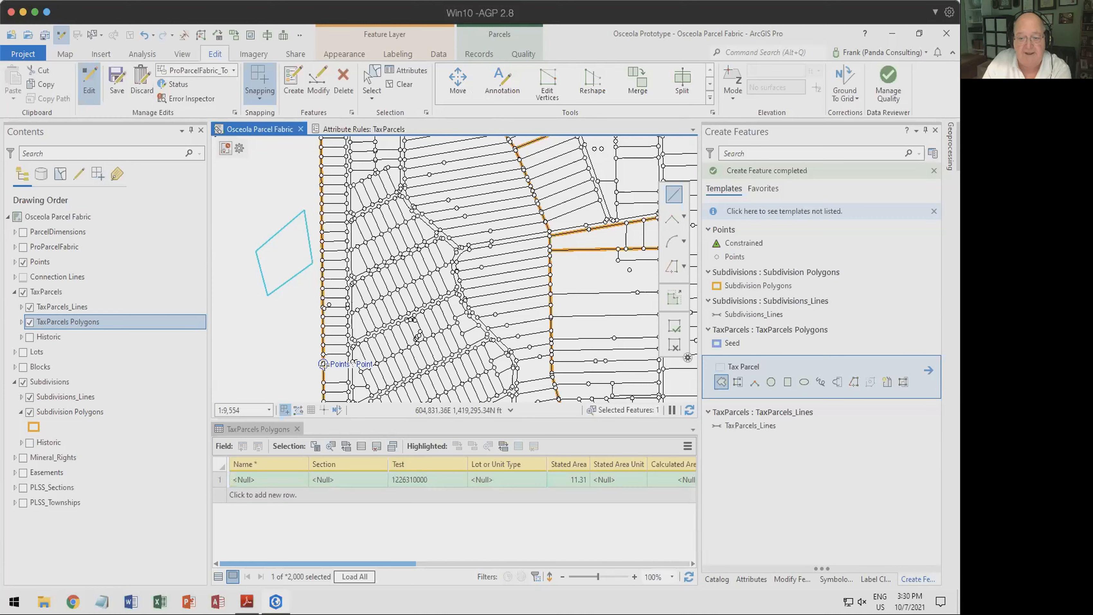
{"action": "left_click", "coordinate": [411, 481]}
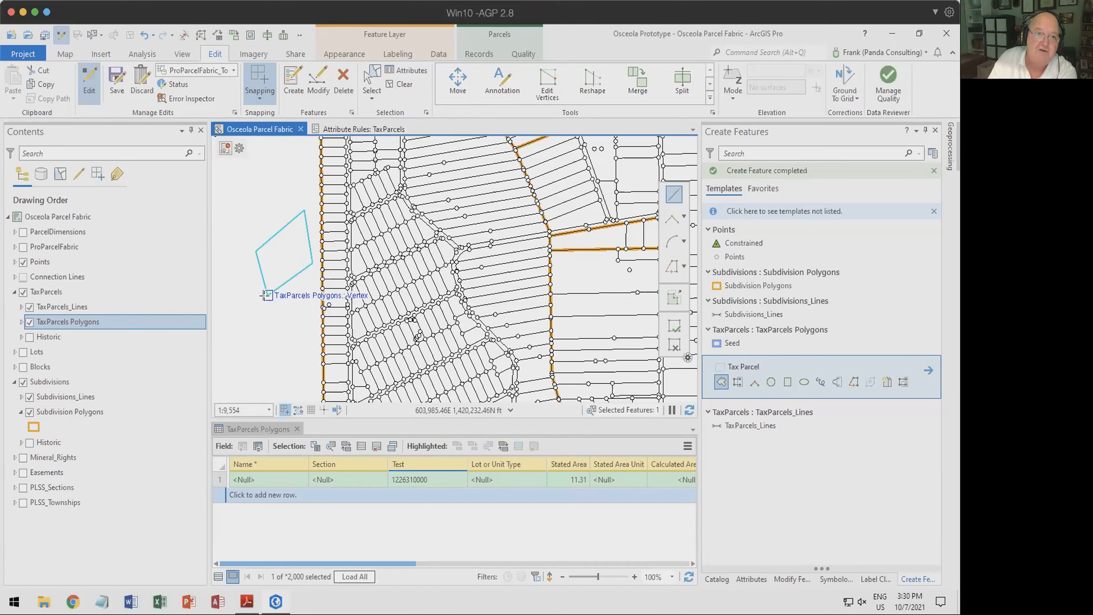
- Open the field design of TaxParcels Polygons and give the StatedArea field's number format the suffix ac
{"action": "right_click", "coordinate": [83, 324]}
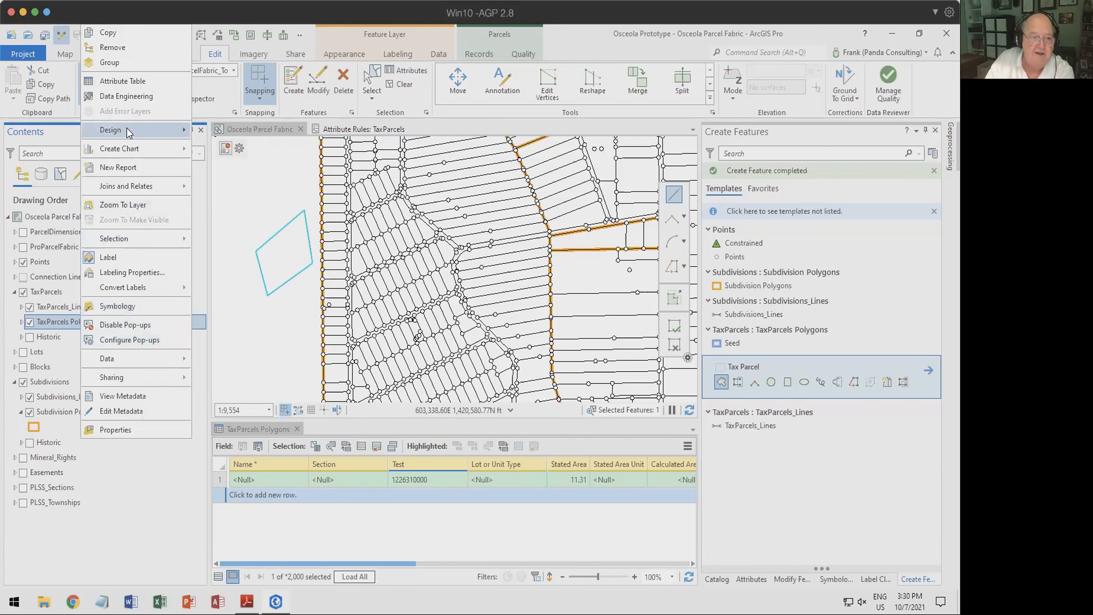
{"action": "mouse_move", "coordinate": [128, 134]}
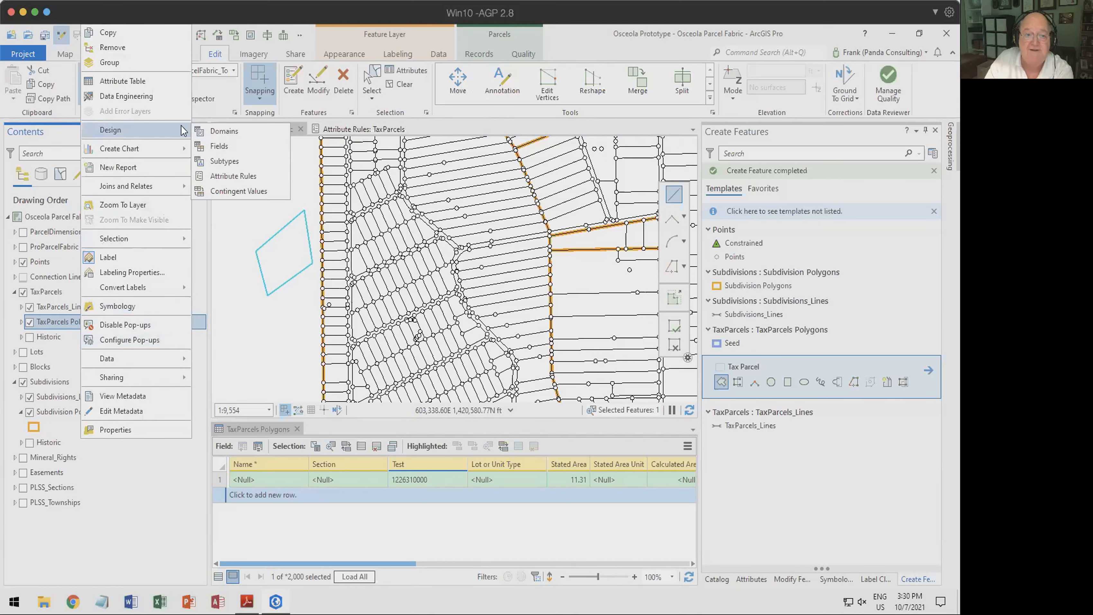
{"action": "left_click", "coordinate": [216, 148]}
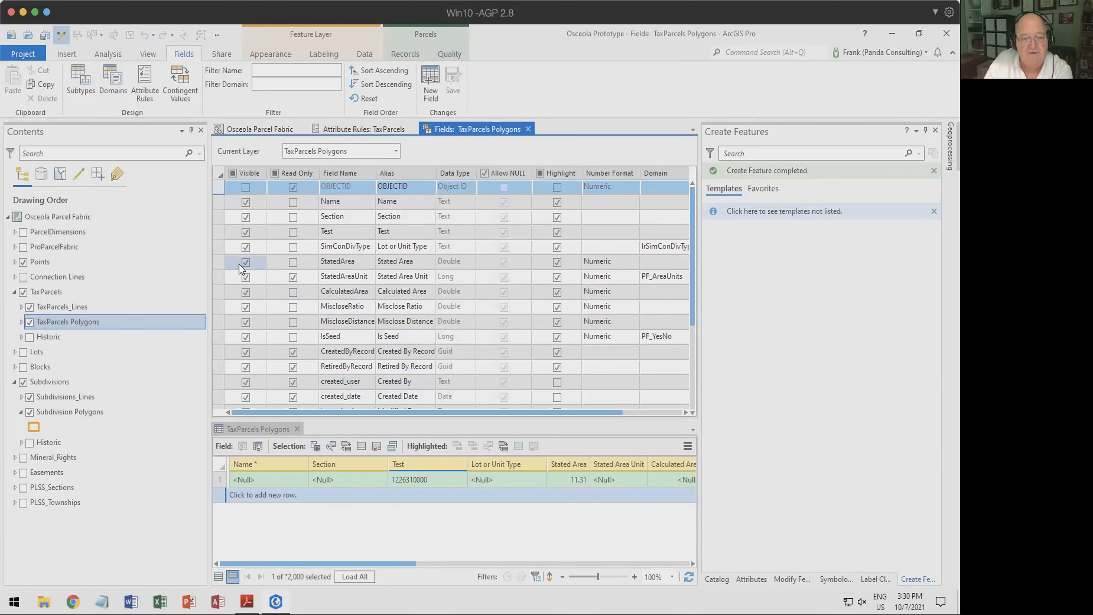
{"action": "left_click", "coordinate": [222, 261]}
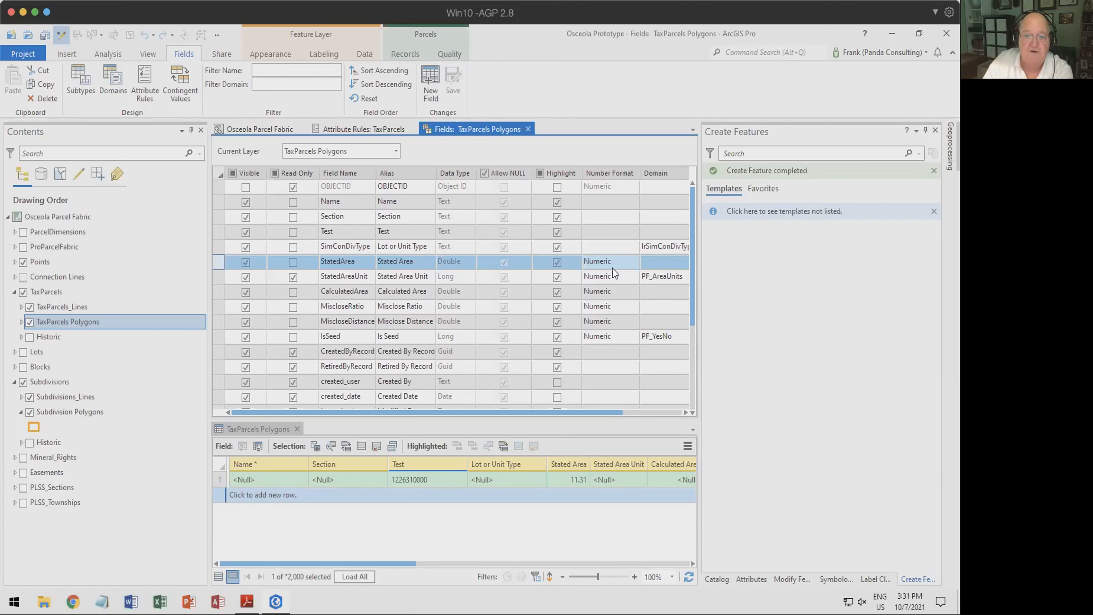
{"action": "left_click", "coordinate": [634, 263]}
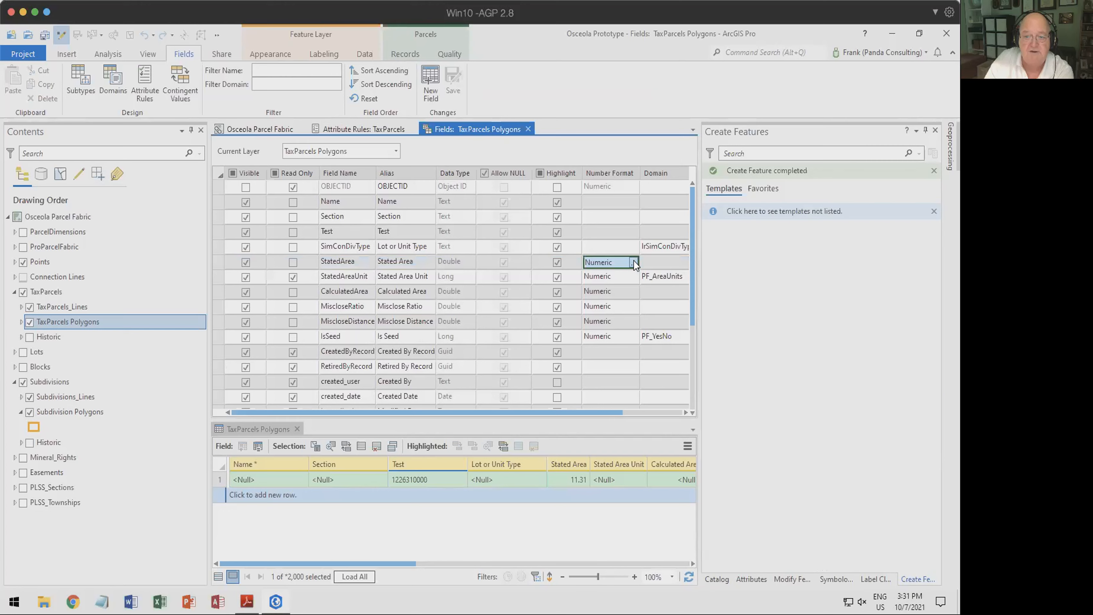
{"action": "left_click", "coordinate": [634, 264]}
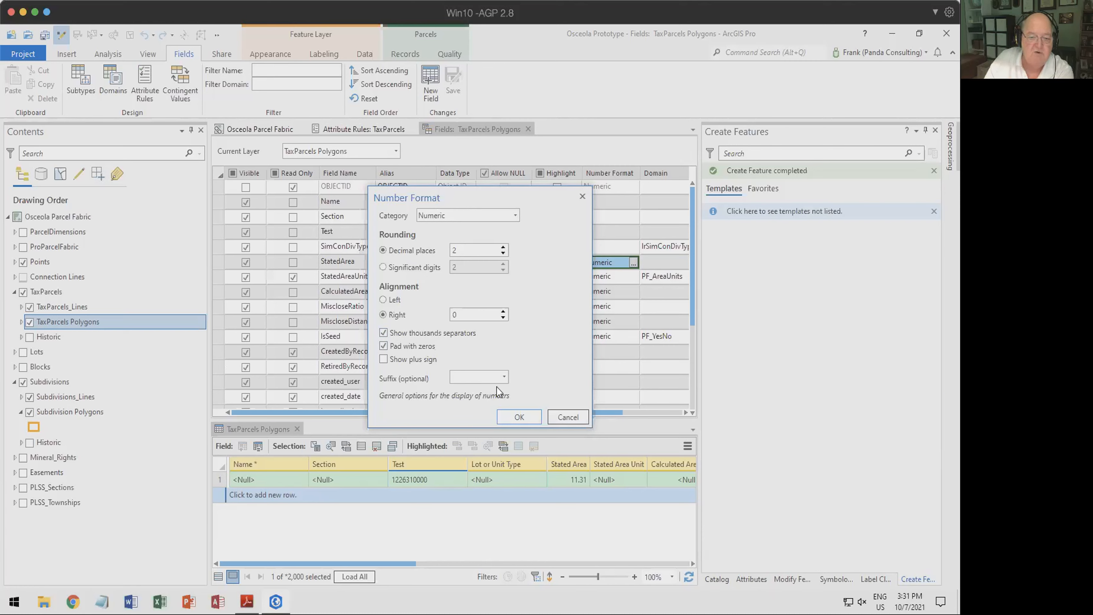
{"action": "left_click", "coordinate": [503, 377]}
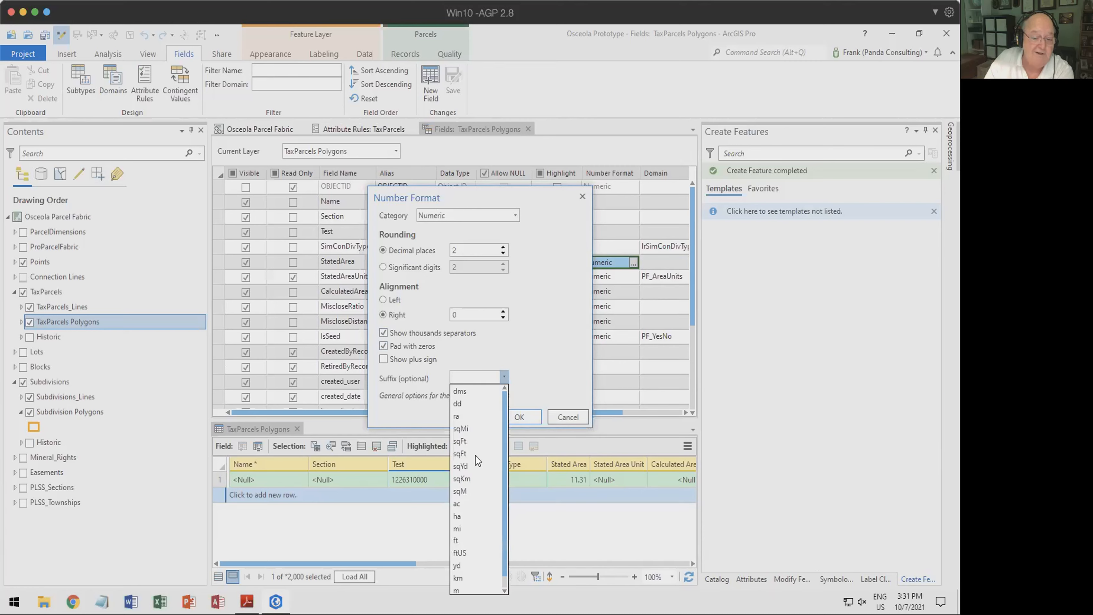
{"action": "left_click", "coordinate": [457, 505]}
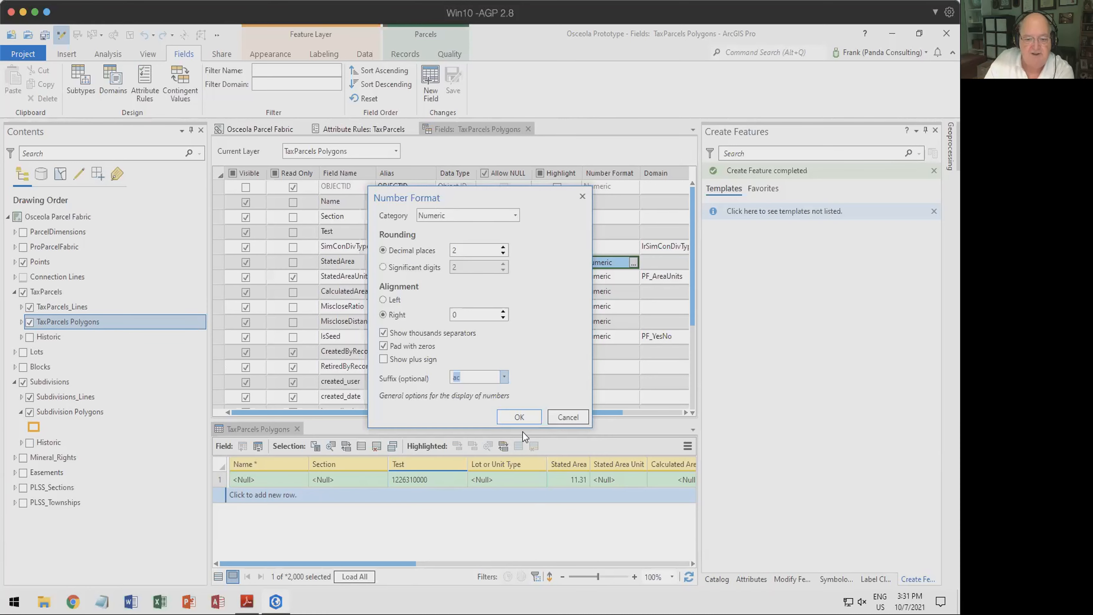
{"action": "left_click", "coordinate": [519, 417]}
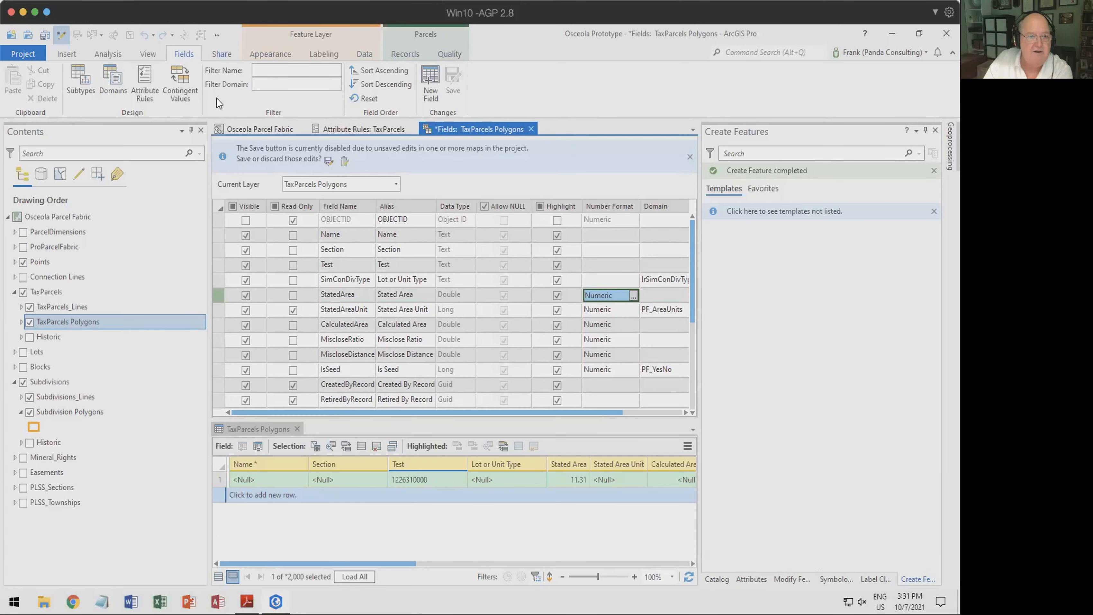
- Discard all pending map edits, then save the TaxParcels Polygons field changes and close the Fields view
{"action": "left_click", "coordinate": [268, 127]}
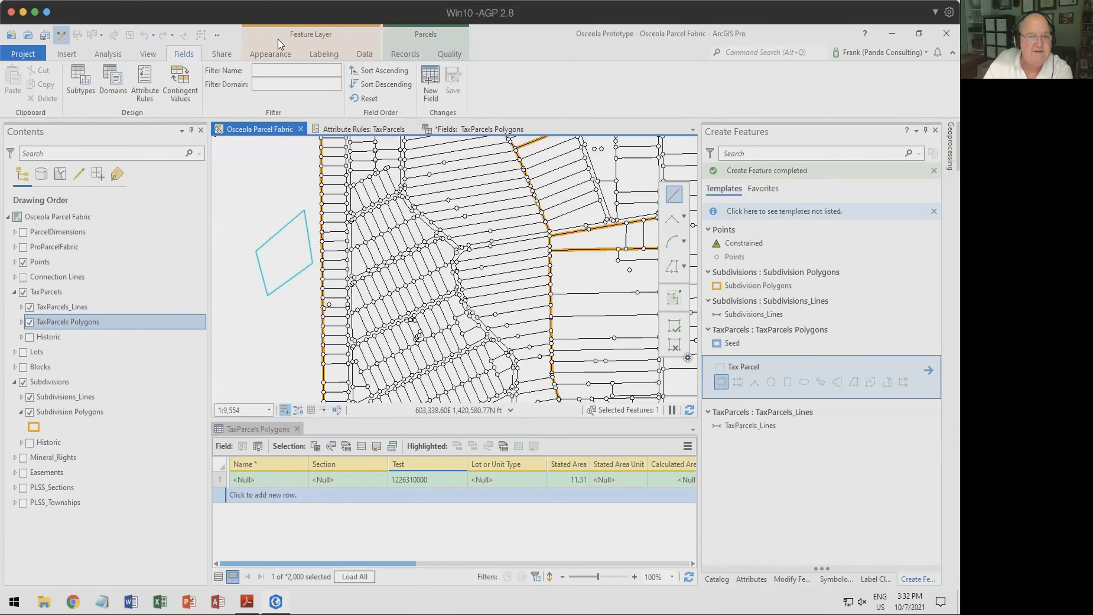
{"action": "left_click", "coordinate": [141, 82]}
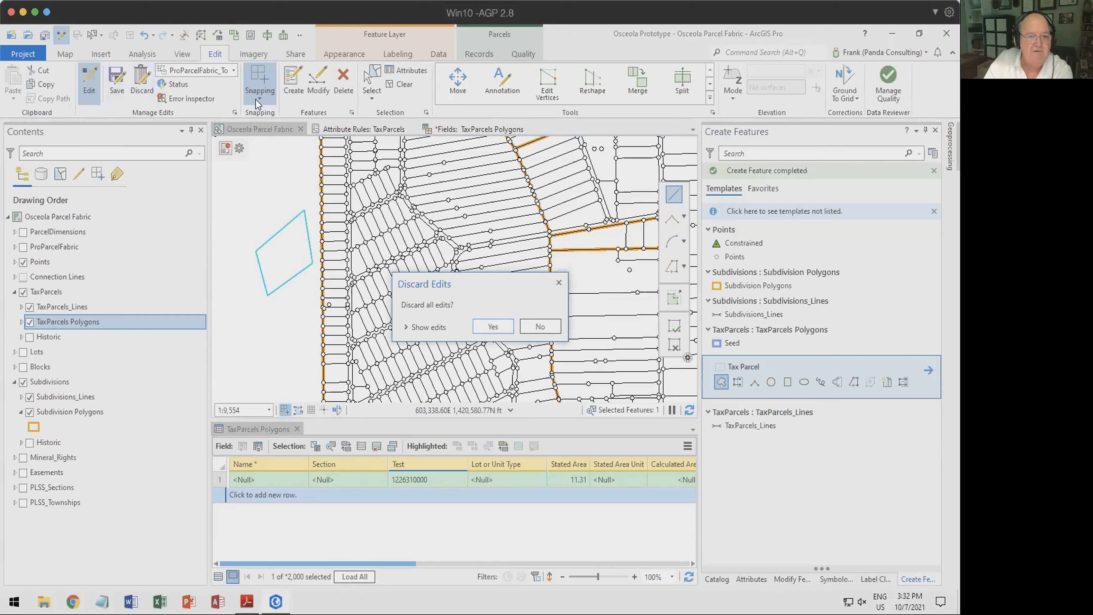
{"action": "left_click", "coordinate": [489, 321]}
{"action": "left_click", "coordinate": [486, 135]}
{"action": "left_click", "coordinate": [453, 81]}
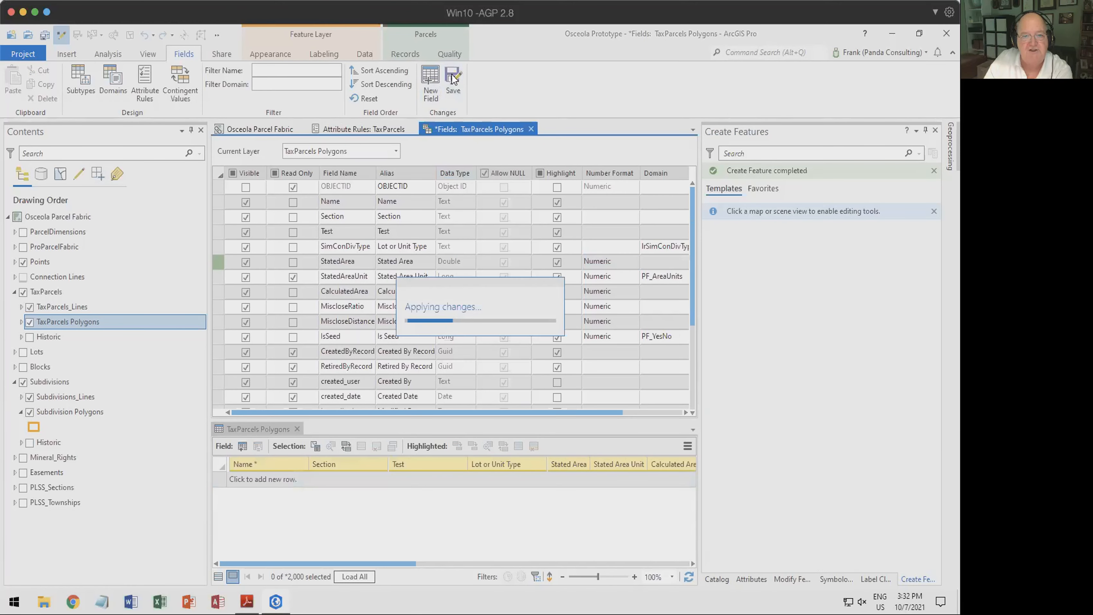
{"action": "left_click", "coordinate": [531, 129]}
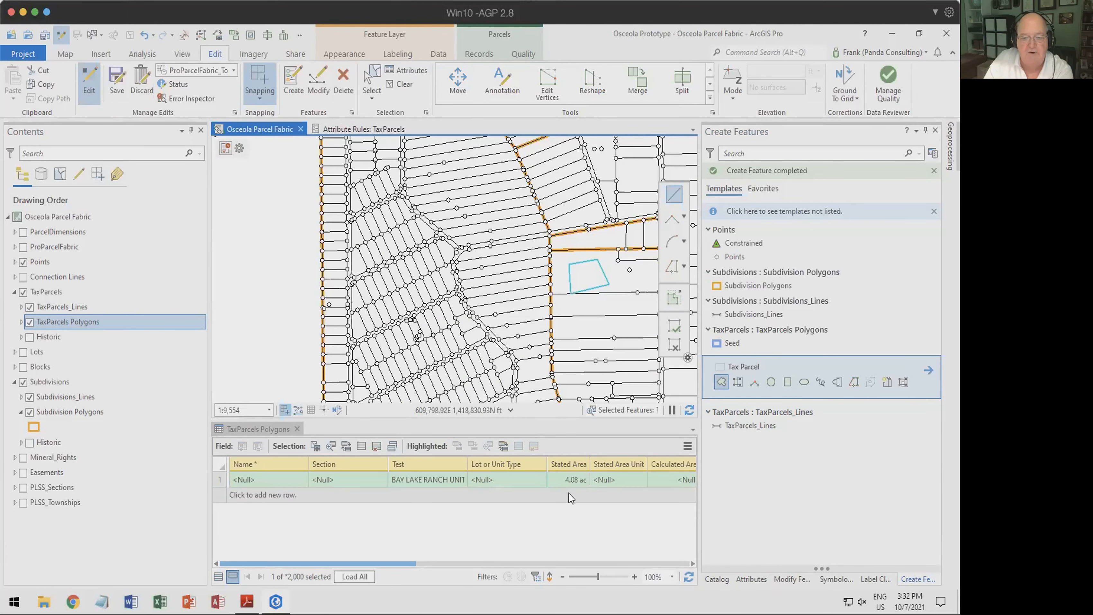
- Check the Test and Stated Area values of the newly drawn parcel in the attribute table
{"action": "left_click", "coordinate": [427, 487]}
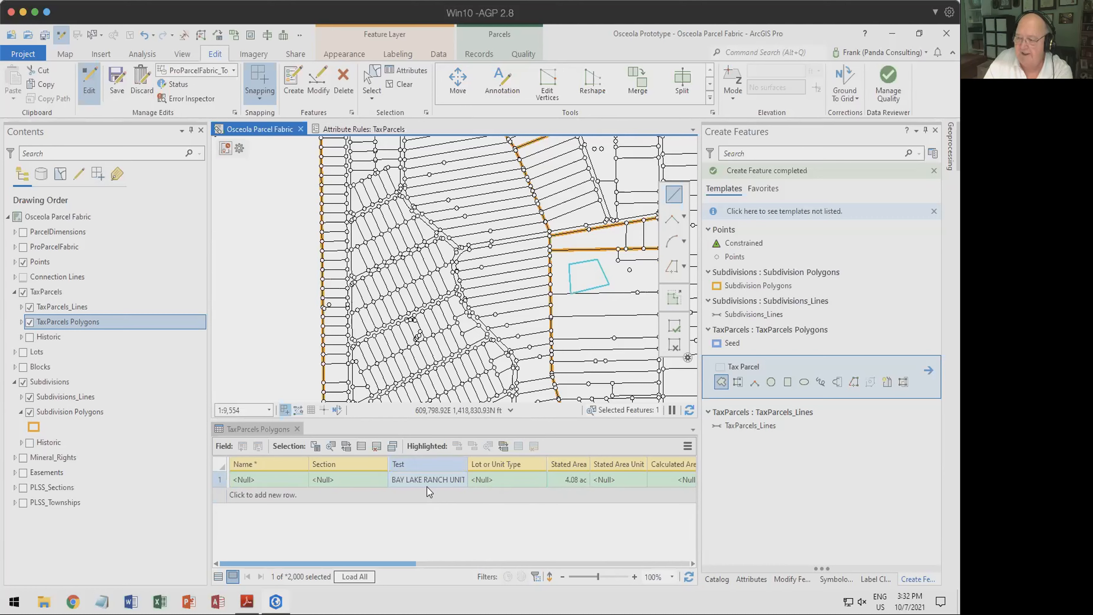
{"action": "left_click", "coordinate": [569, 480]}
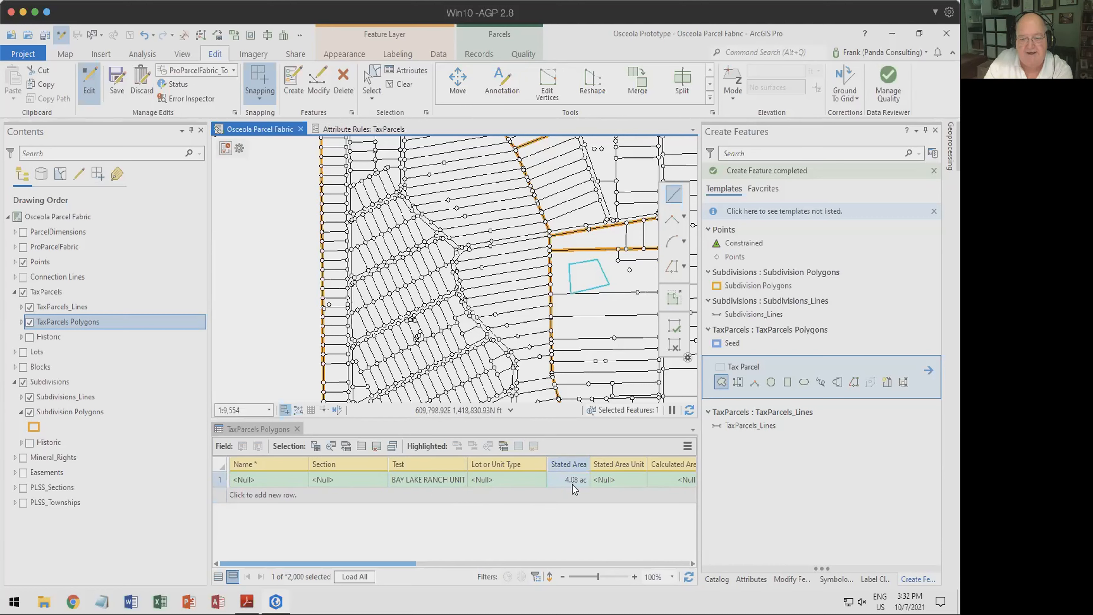
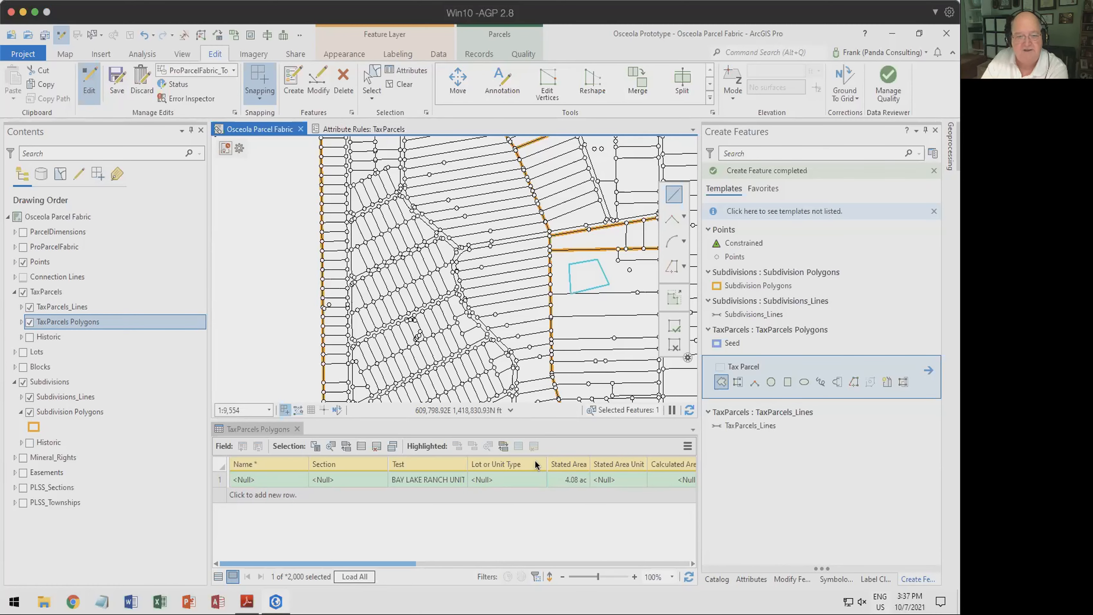
- Draw a four-sided Tax Parcel polygon of about 10 acres in the open area just north of the curved road
{"action": "scroll", "coordinate": [524, 258], "scroll_direction": "down", "scroll_amount": 1}
{"action": "scroll", "coordinate": [524, 259], "scroll_direction": "down", "scroll_amount": 4}
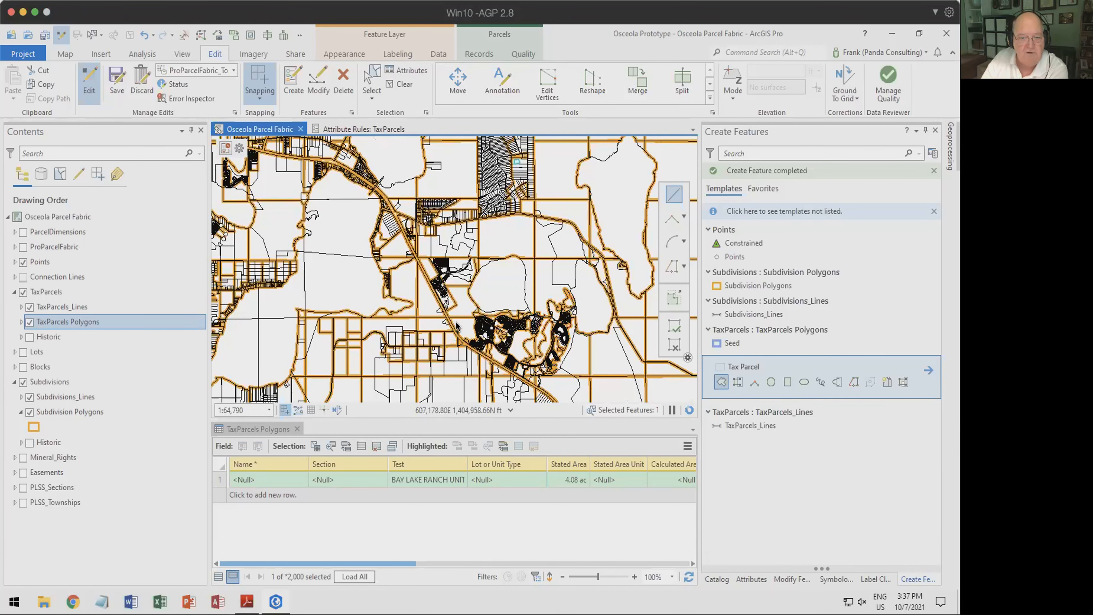
{"action": "scroll", "coordinate": [457, 334], "scroll_direction": "up", "scroll_amount": 3}
{"action": "left_click", "coordinate": [400, 286]}
{"action": "left_click", "coordinate": [400, 271]}
{"action": "left_click", "coordinate": [434, 262]}
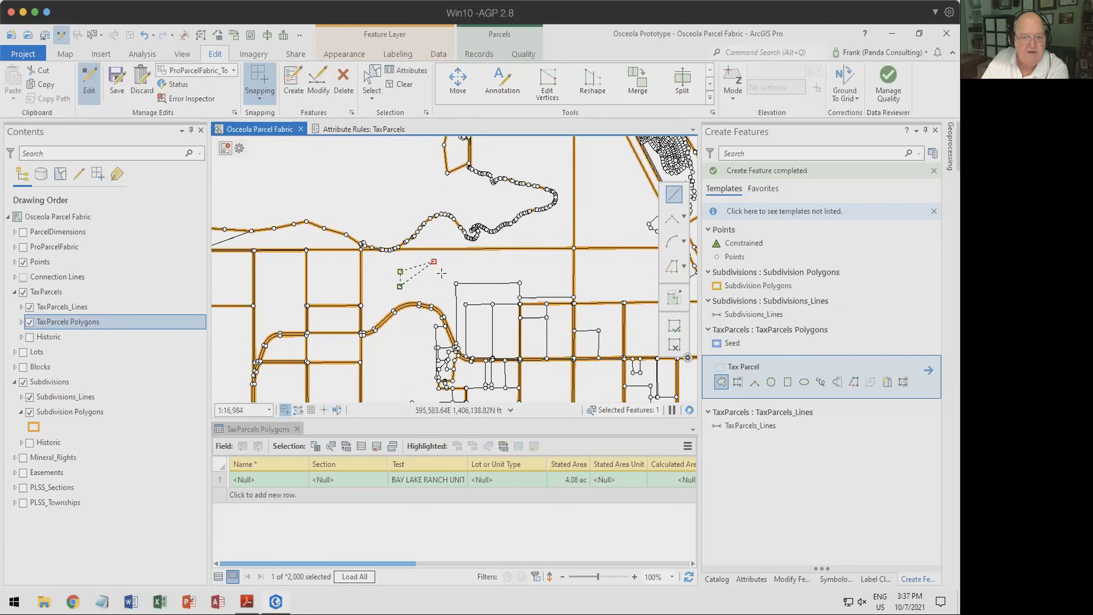
{"action": "double_click", "coordinate": [434, 290]}
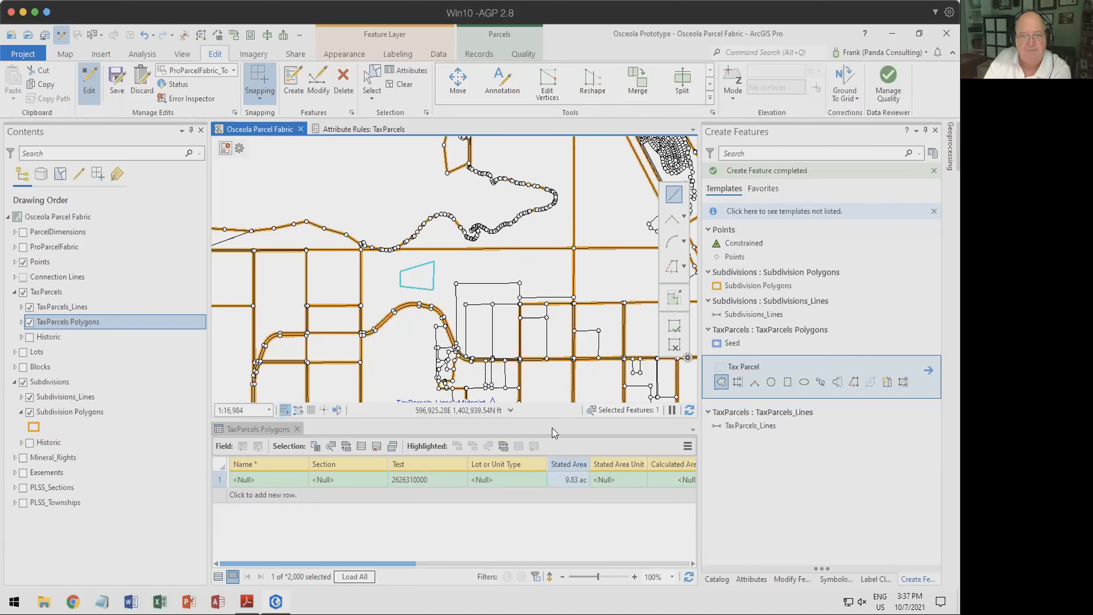
- Edit the vertices of the new parcel, moving its northwest corner outward to enlarge it, and finish the edit
{"action": "left_click", "coordinate": [372, 82]}
{"action": "right_click", "coordinate": [427, 278]}
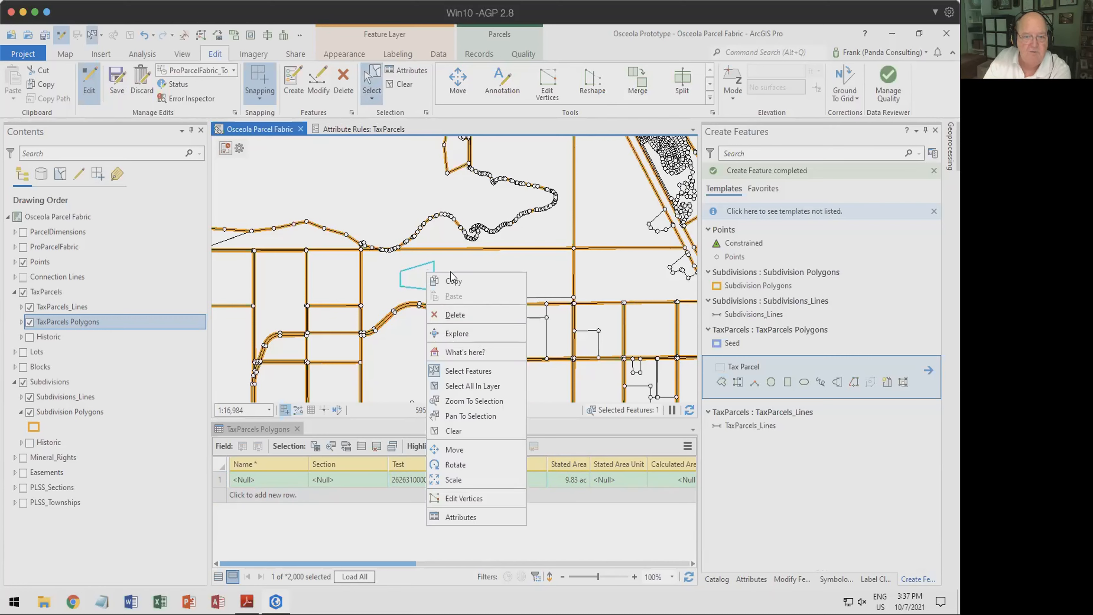
{"action": "left_click", "coordinate": [464, 498]}
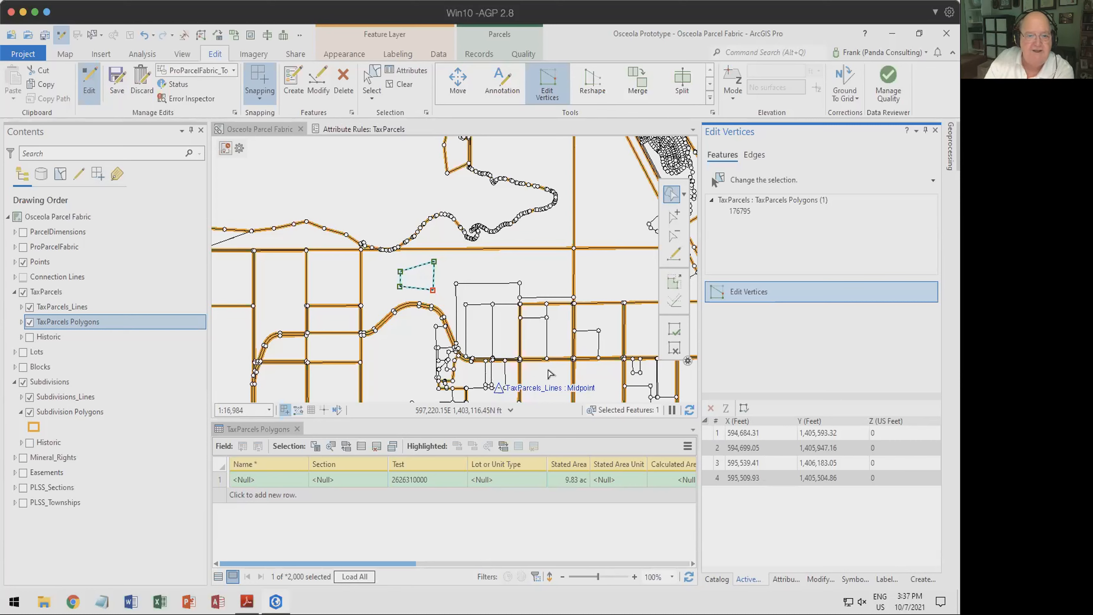
{"action": "left_click_drag", "start_coordinate": [400, 273], "coordinate": [375, 259]}
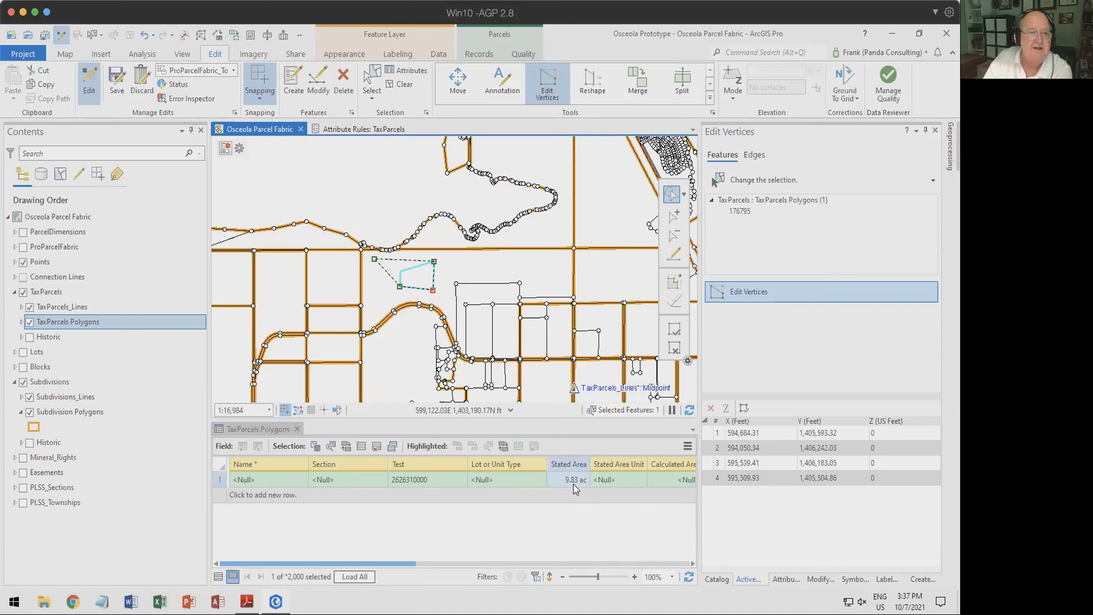
{"action": "left_click", "coordinate": [674, 329]}
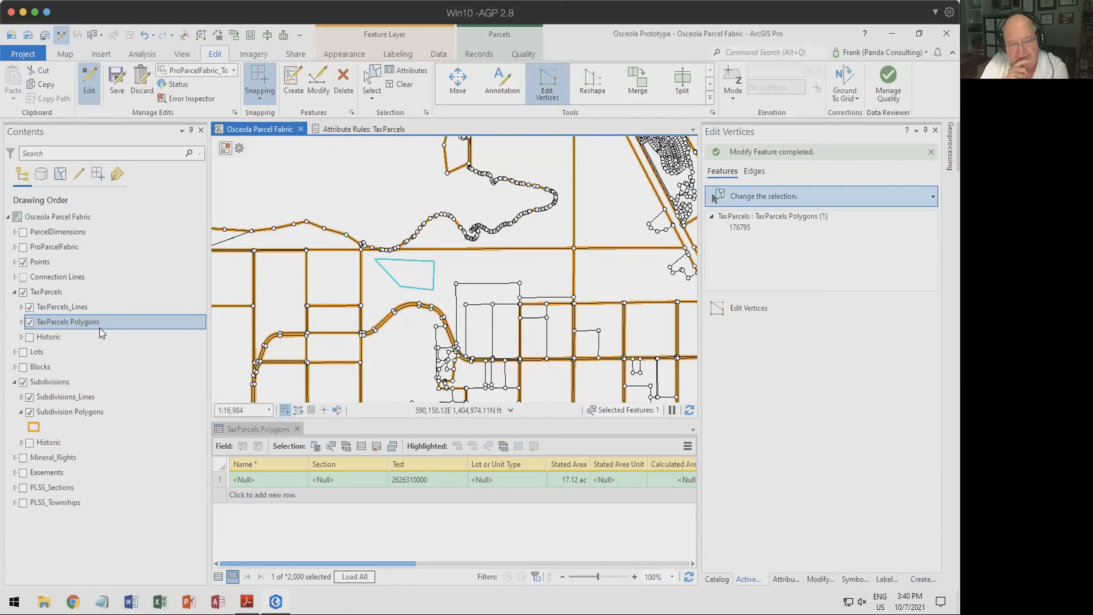
- Discard all unsaved parcel edits
{"action": "left_click", "coordinate": [140, 83]}
{"action": "left_click", "coordinate": [485, 327]}
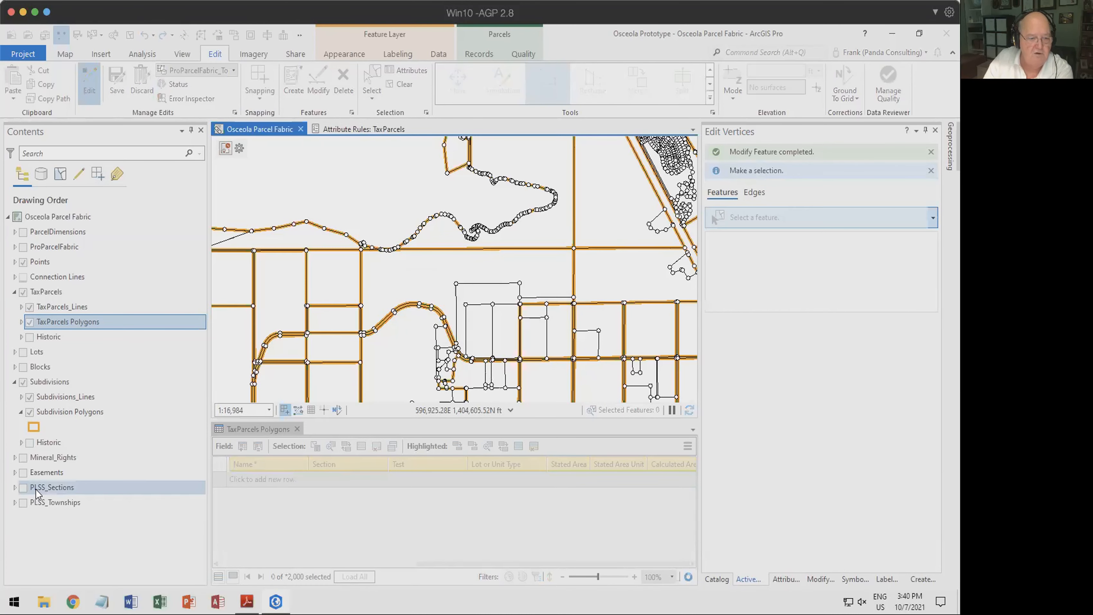
- Open the attribute table of PLSS_Section Polygons and examine the values in its Name field
{"action": "left_click", "coordinate": [15, 487]}
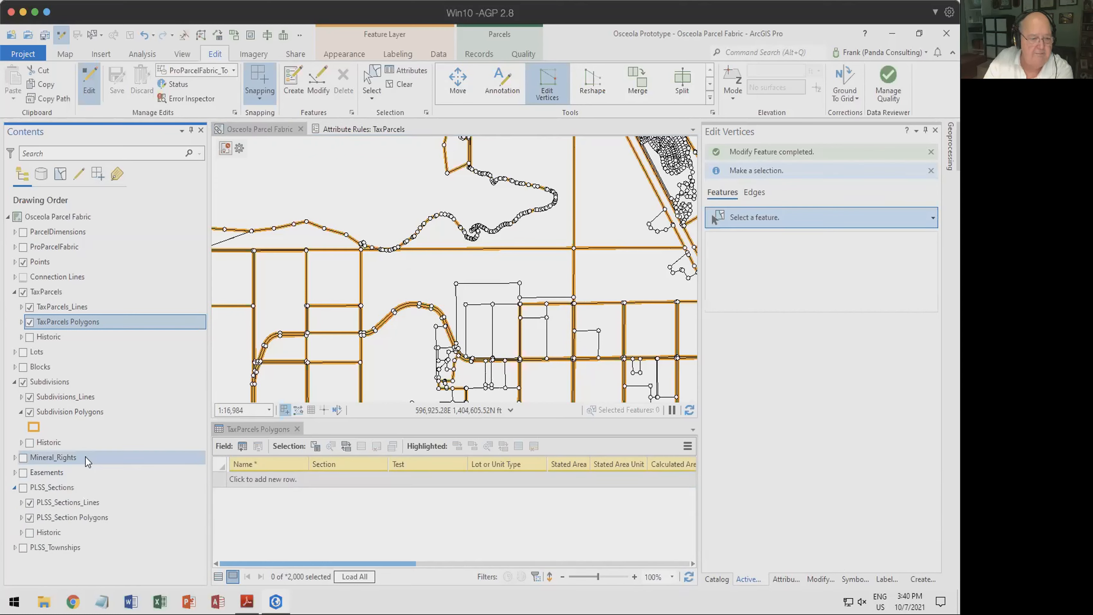
{"action": "right_click", "coordinate": [74, 522]}
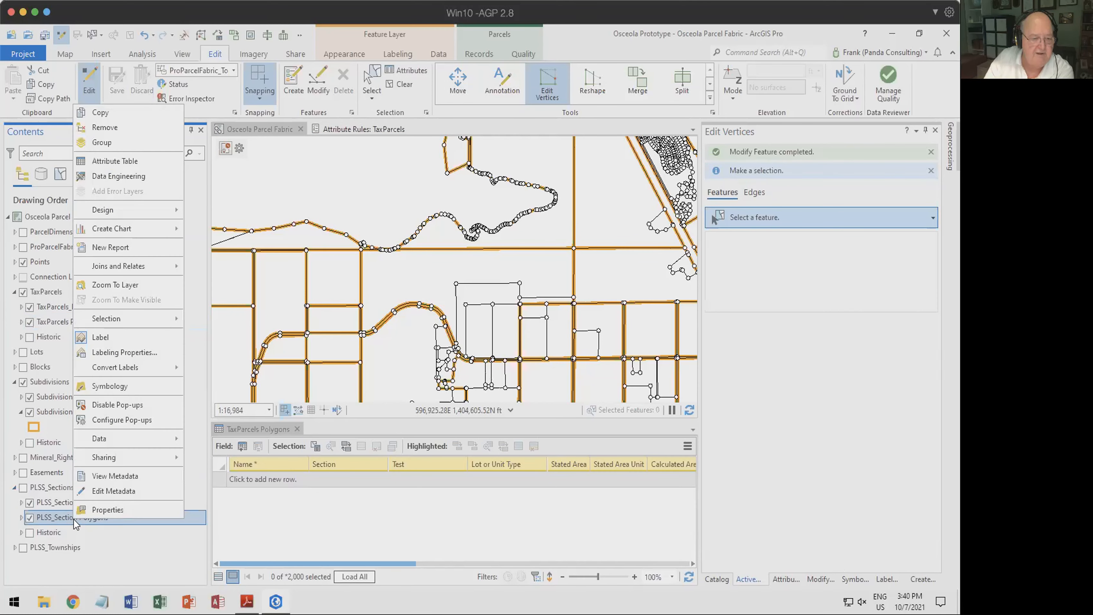
{"action": "left_click", "coordinate": [114, 161]}
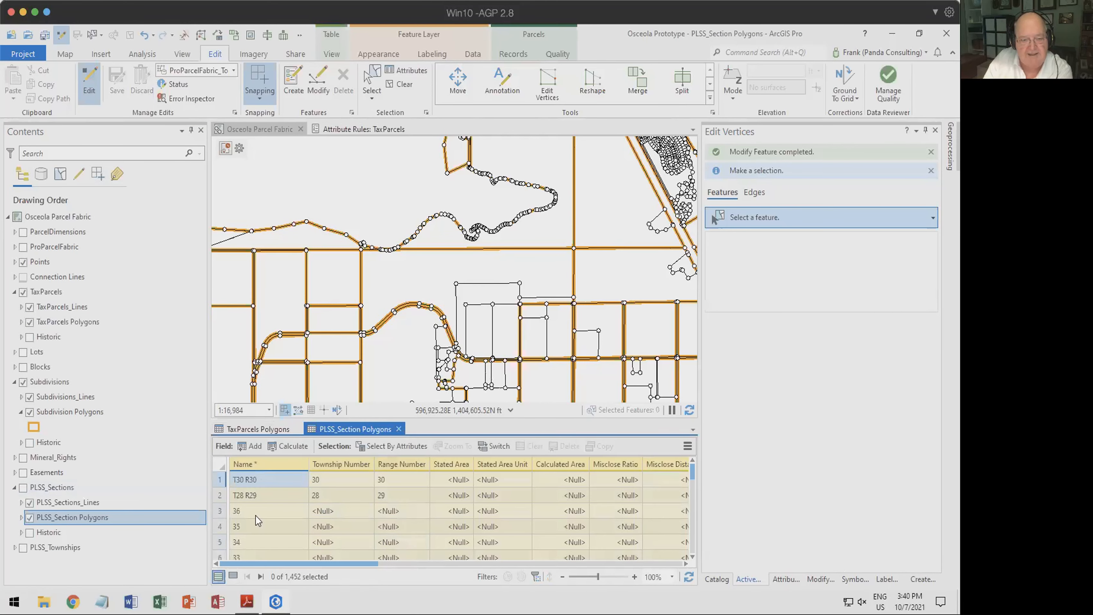
{"action": "mouse_move", "coordinate": [268, 466]}
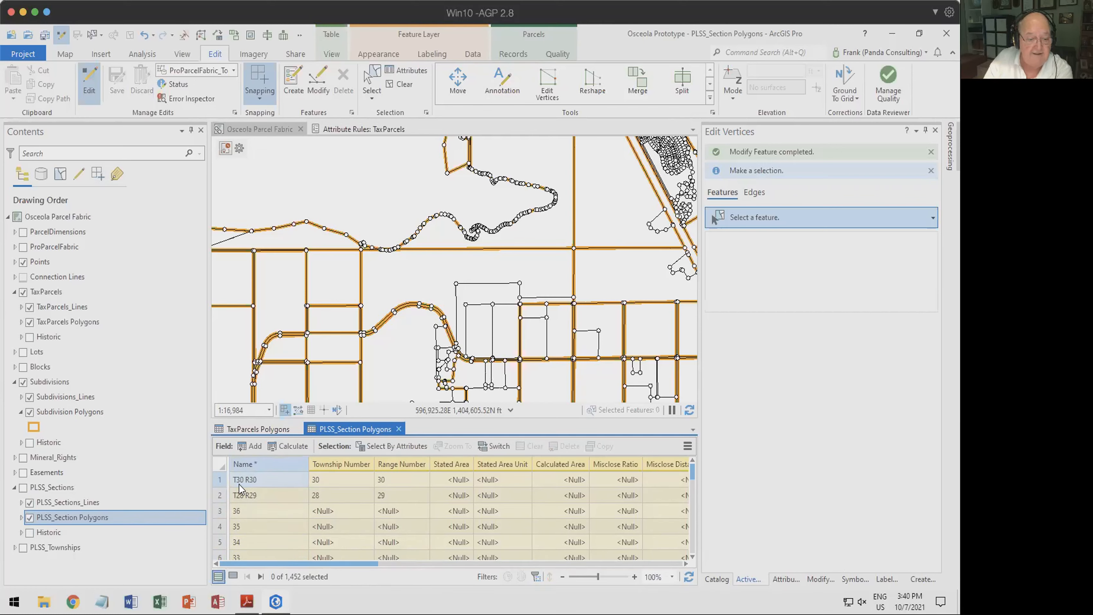
{"action": "scroll", "coordinate": [280, 517], "scroll_direction": "down", "scroll_amount": 2}
{"action": "scroll", "coordinate": [282, 527], "scroll_direction": "down", "scroll_amount": 2}
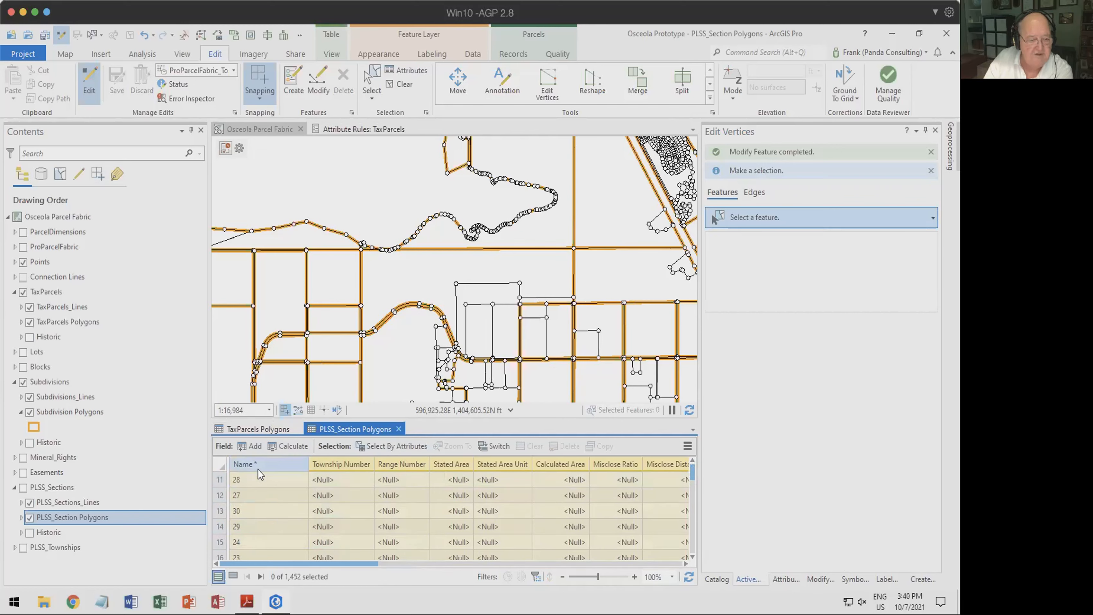
{"action": "right_click", "coordinate": [89, 520]}
{"action": "key", "text": "Escape"}
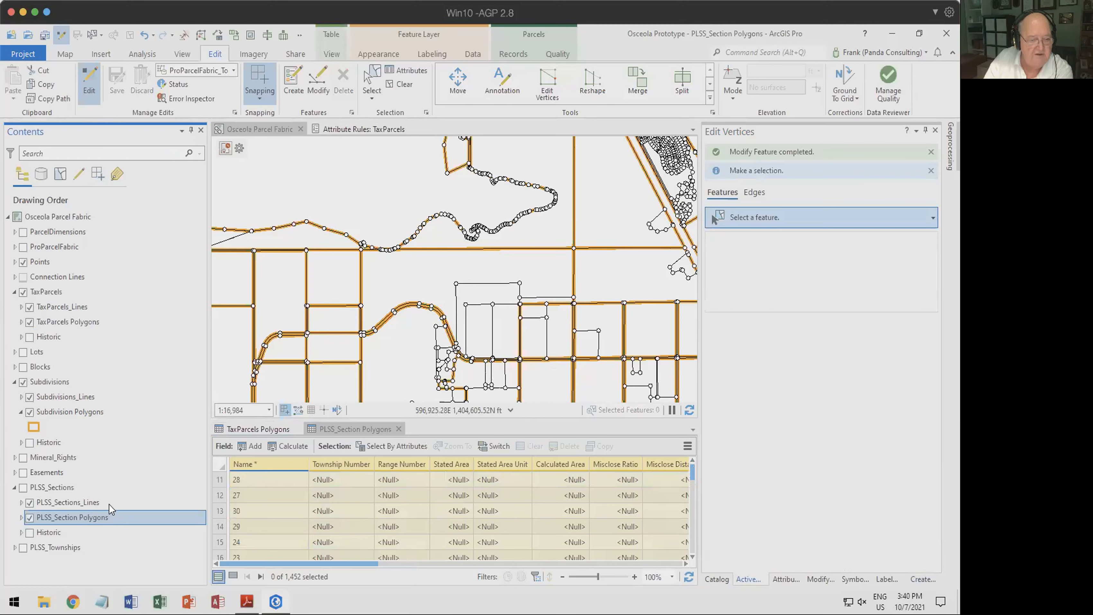
- Check the source feature class name of the PLSS_Section Polygons layer in its layer properties
{"action": "double_click", "coordinate": [104, 513]}
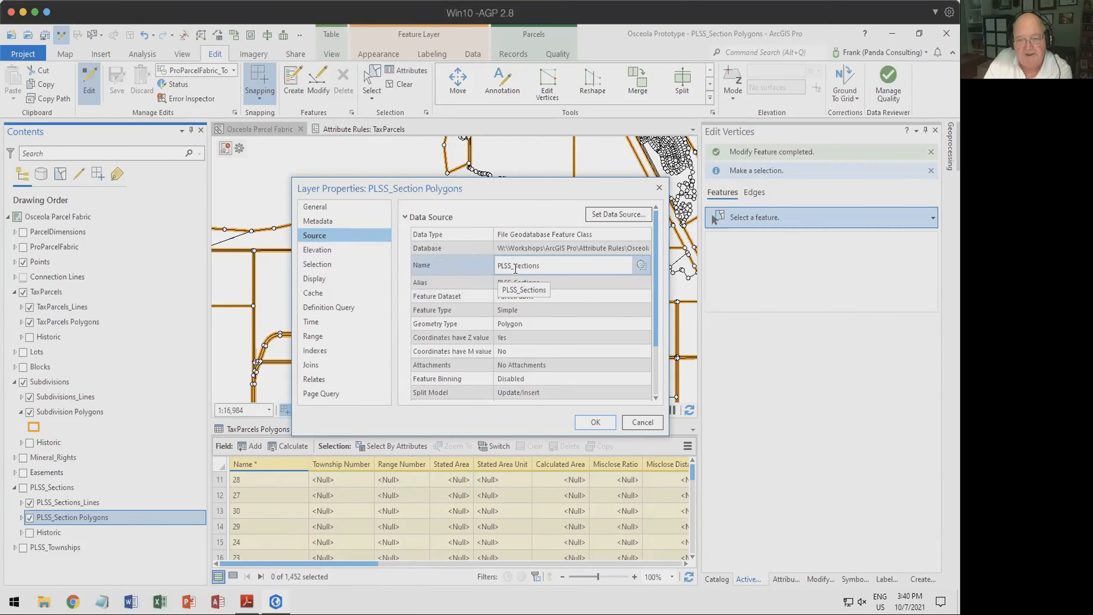
{"action": "left_click", "coordinate": [642, 423]}
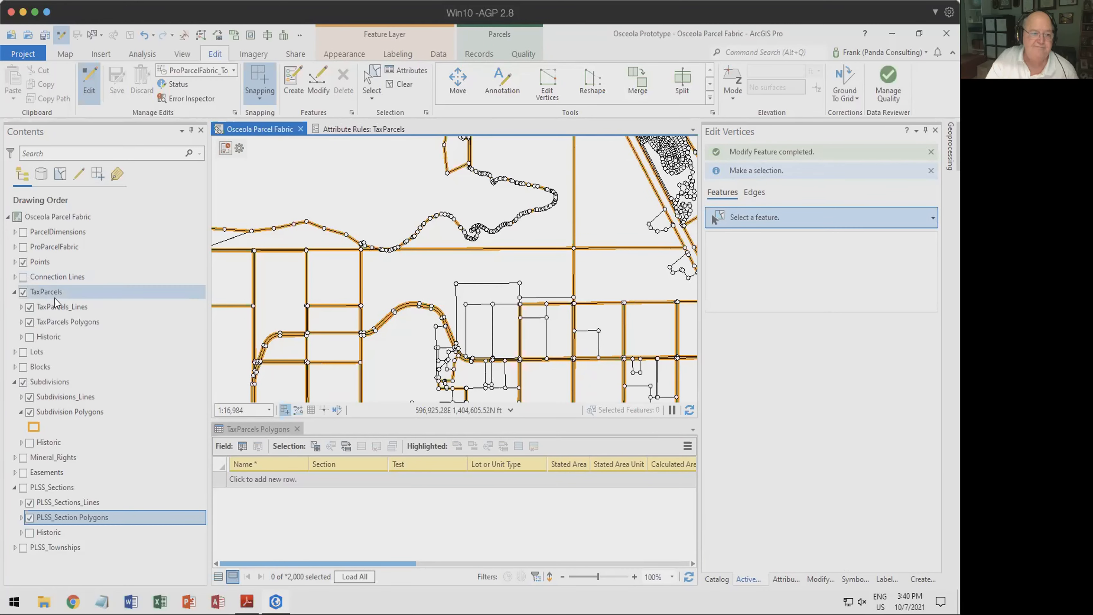
- Add an attribute calculation rule named Calc Section to TaxParcels Polygons, with Section as the field it fills
{"action": "right_click", "coordinate": [64, 323]}
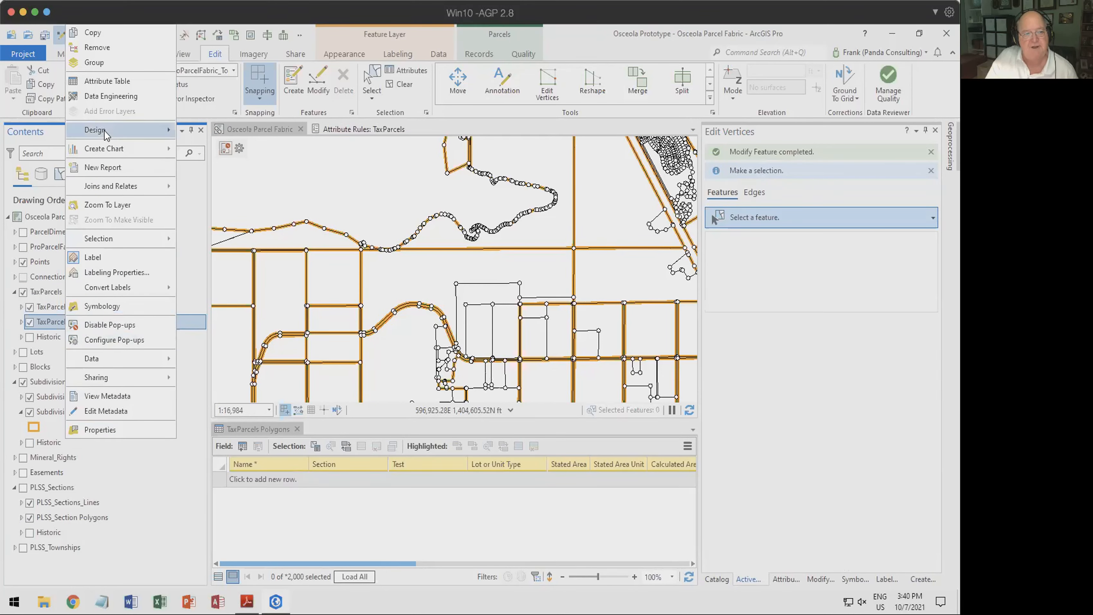
{"action": "mouse_move", "coordinate": [105, 132]}
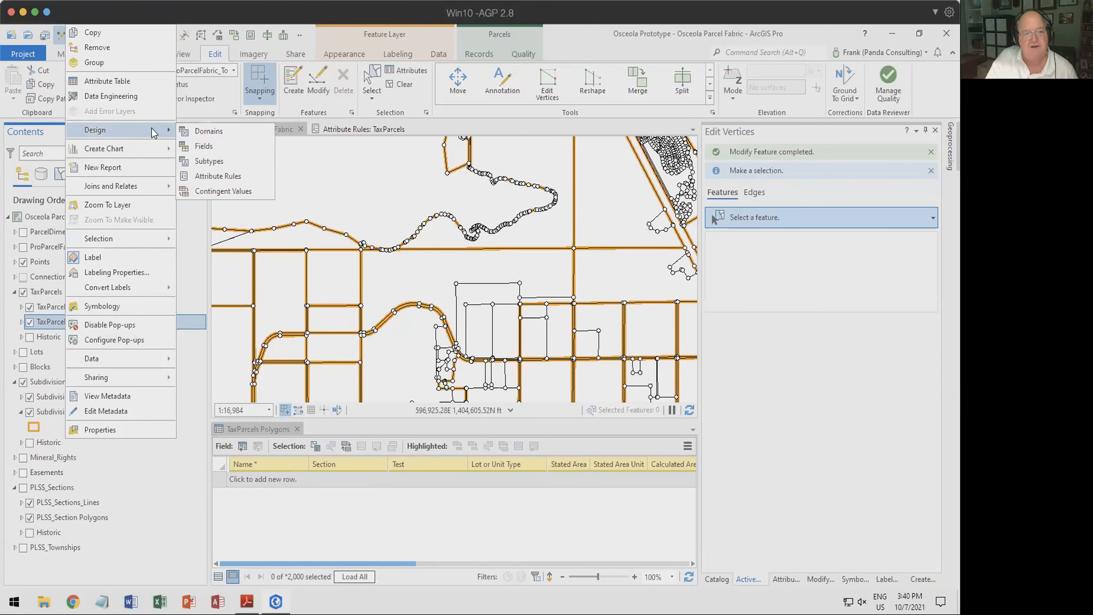
{"action": "left_click", "coordinate": [211, 176]}
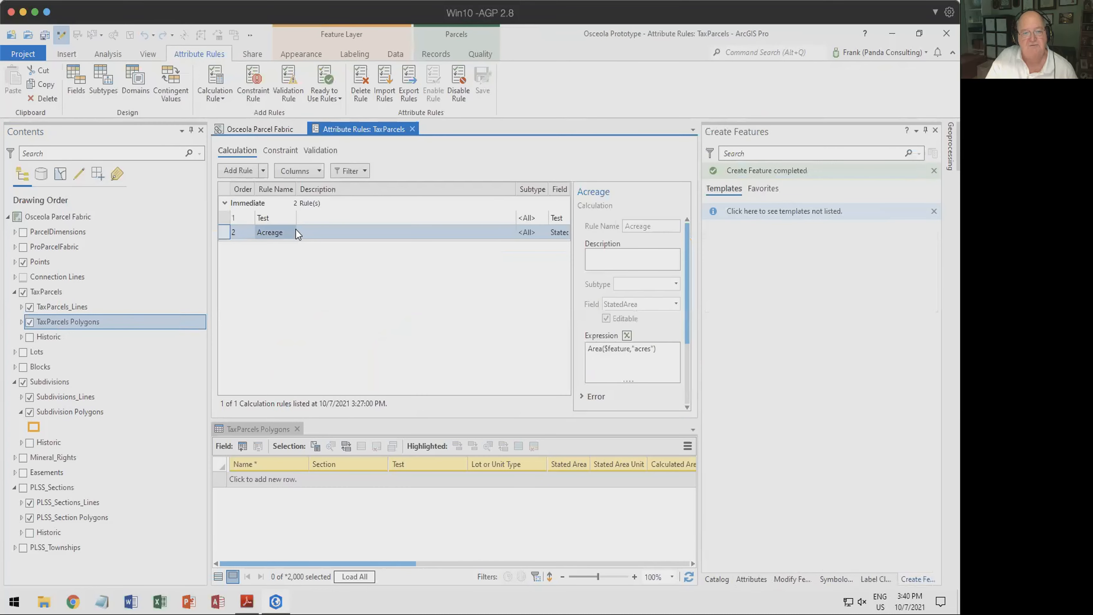
{"action": "left_click", "coordinate": [238, 172]}
{"action": "type", "text": "Calc Section"}
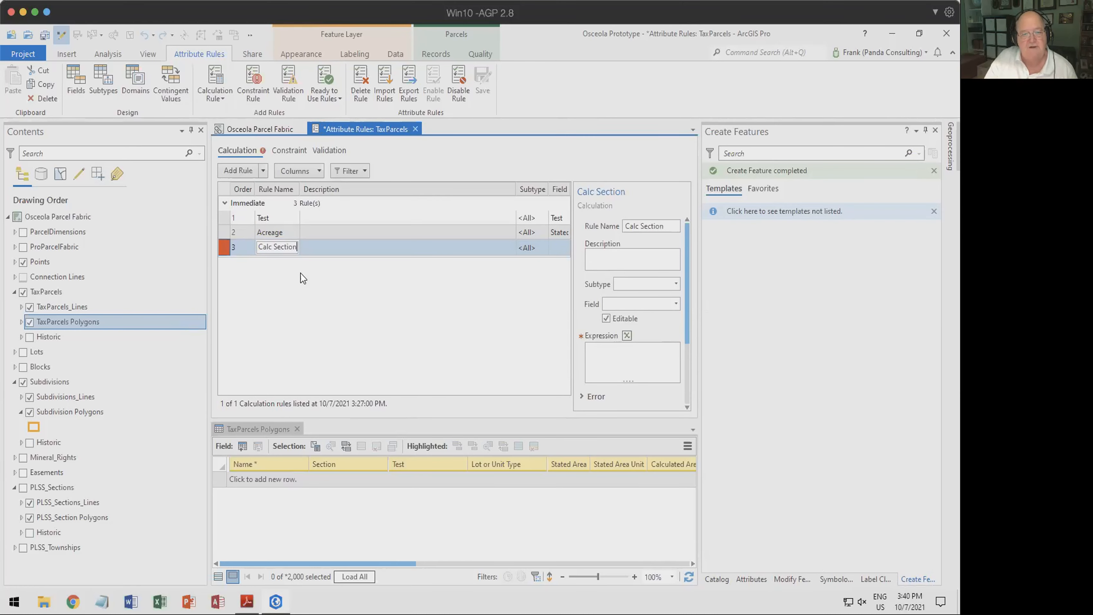
{"action": "left_click", "coordinate": [675, 304]}
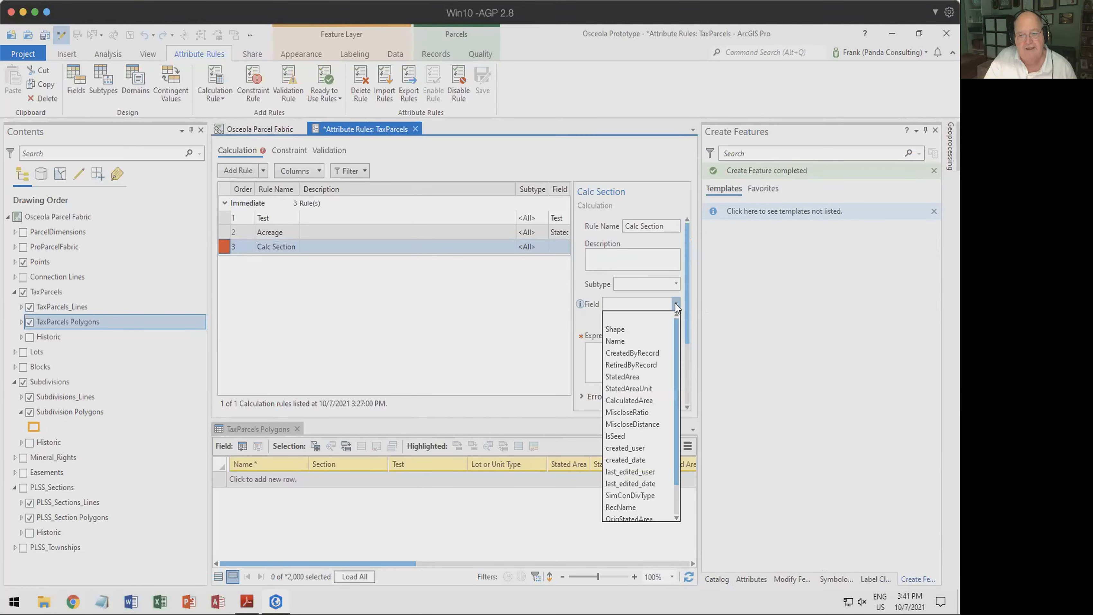
{"action": "scroll", "coordinate": [638, 384], "scroll_direction": "down", "scroll_amount": 1}
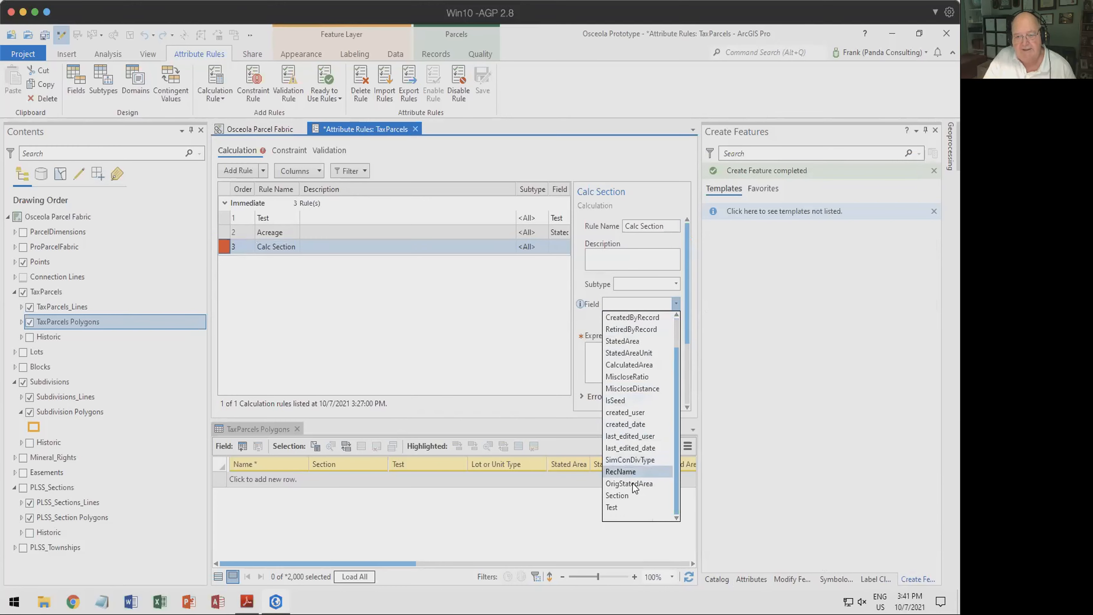
{"action": "left_click", "coordinate": [616, 496]}
- Import the ArcadeIntersect.lxp expression into the Calc Section rule, enlarging the Expression Builder
{"action": "left_click", "coordinate": [627, 335]}
{"action": "left_click_drag", "start_coordinate": [388, 147], "coordinate": [289, 37]}
{"action": "left_click_drag", "start_coordinate": [495, 367], "coordinate": [752, 537]}
{"action": "left_click", "coordinate": [712, 494]}
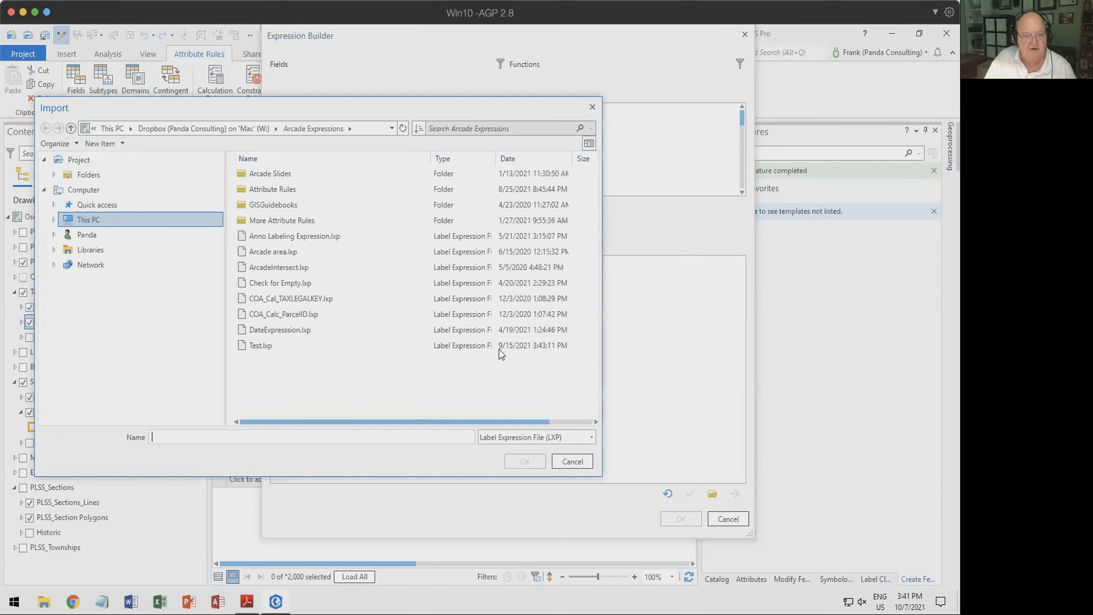
{"action": "double_click", "coordinate": [301, 268]}
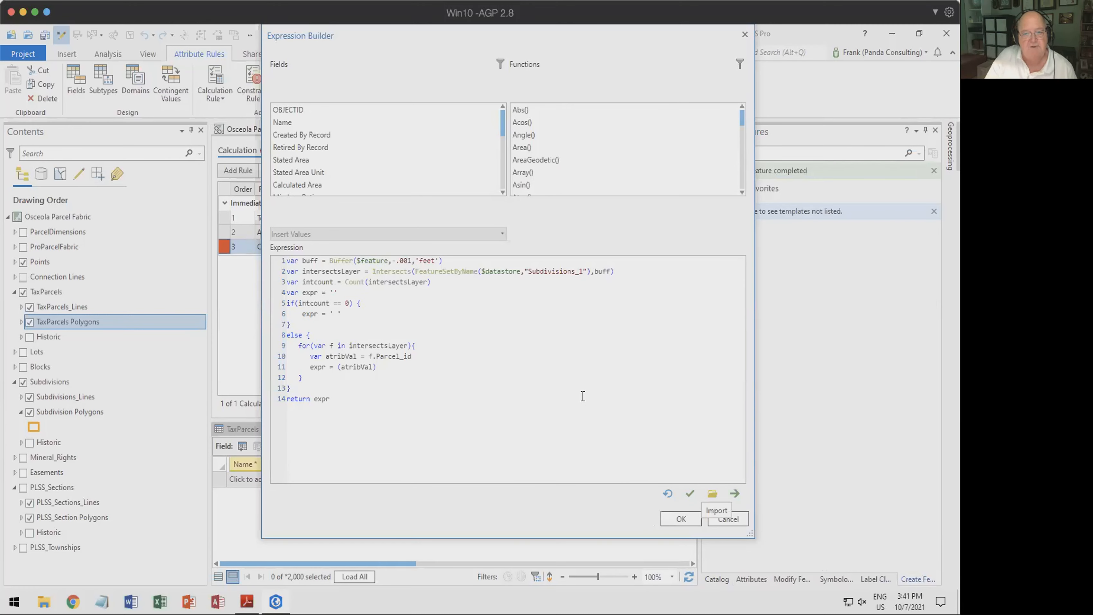
- Change the expression to intersect PLSS_Sections and read f.Name, validate it and accept it
{"action": "left_click_drag", "start_coordinate": [529, 272], "coordinate": [582, 271]}
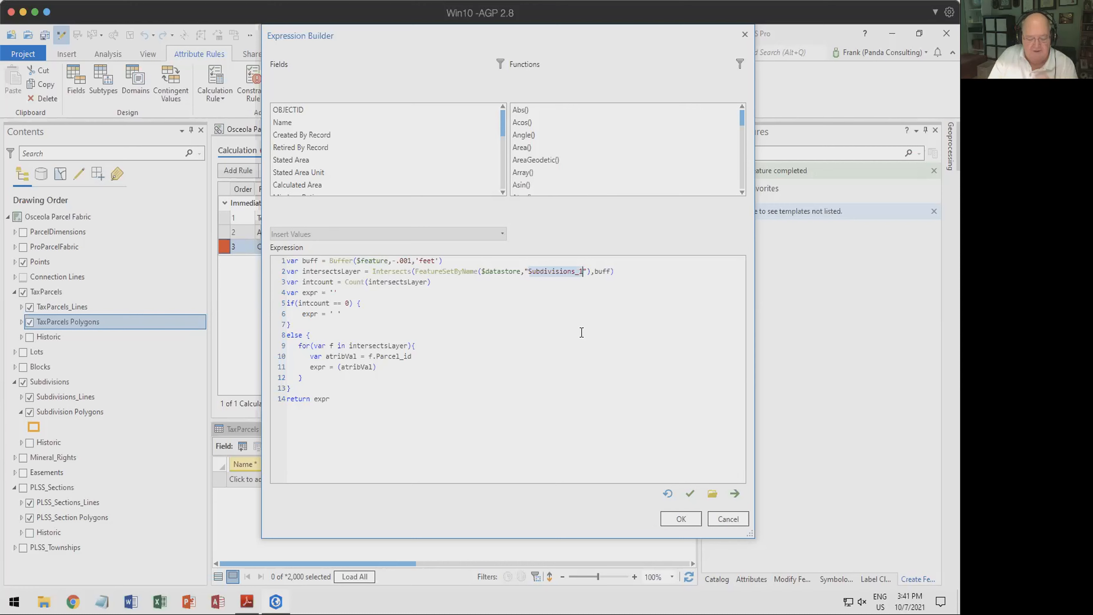
{"action": "type", "text": "PLSS_Sections"}
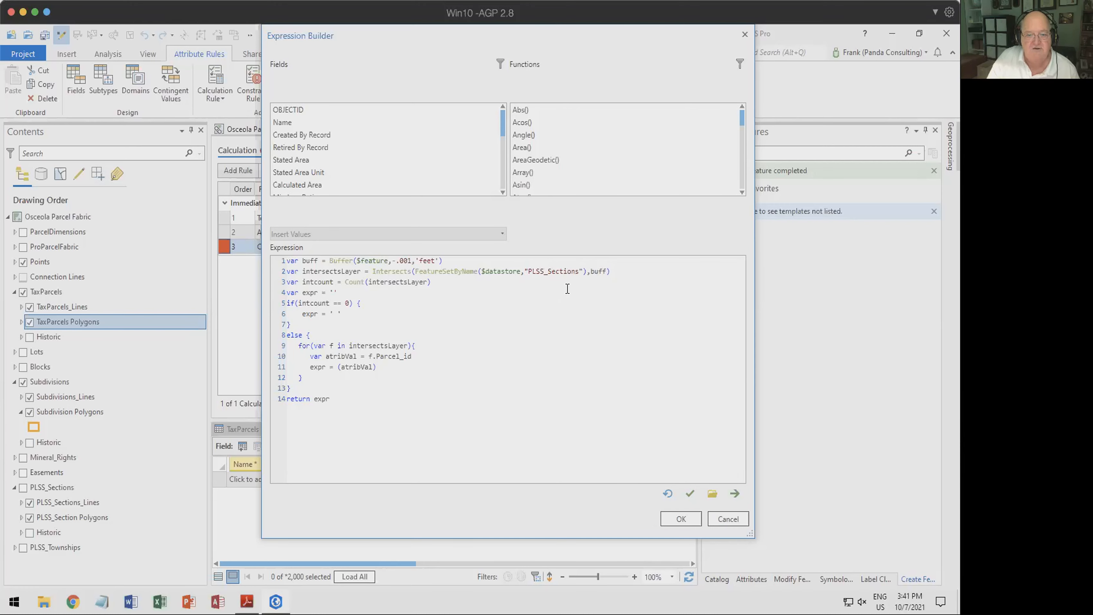
{"action": "left_click_drag", "start_coordinate": [376, 358], "coordinate": [415, 357]}
{"action": "type", "text": "Name"}
{"action": "left_click", "coordinate": [690, 494]}
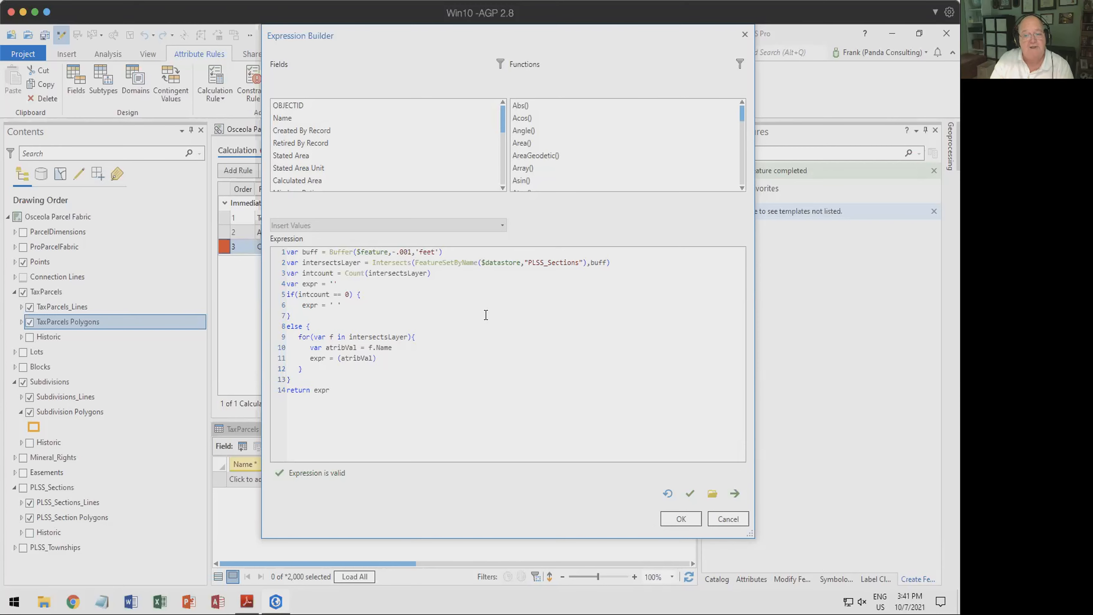
{"action": "left_click", "coordinate": [676, 524]}
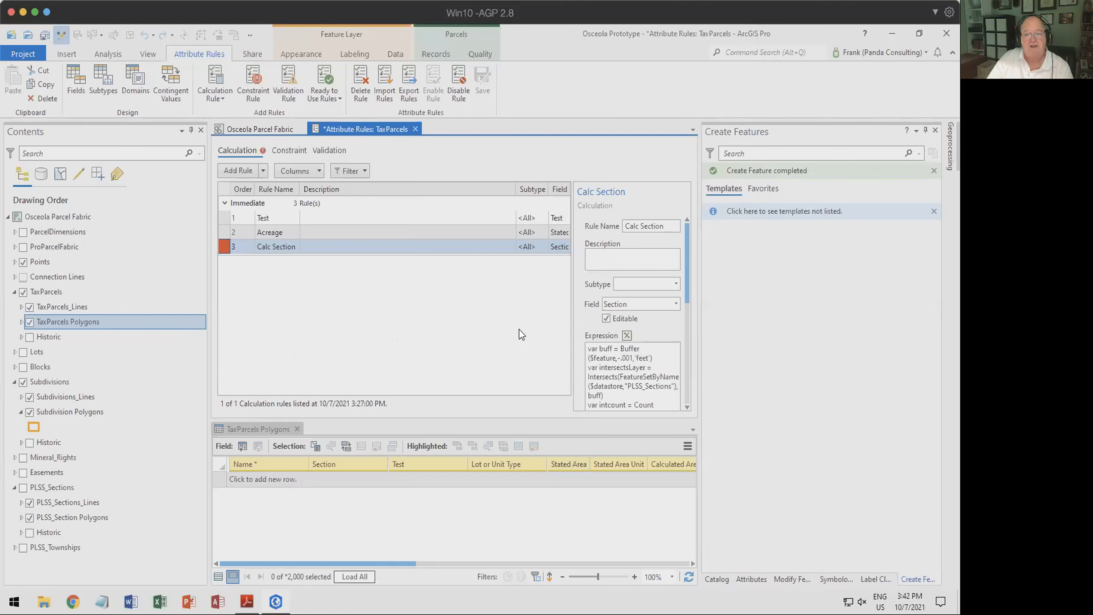
- Set the Calc Section rule to trigger on Insert and Update, save the attribute rules and close their view
{"action": "left_click_drag", "start_coordinate": [689, 295], "coordinate": [687, 413]}
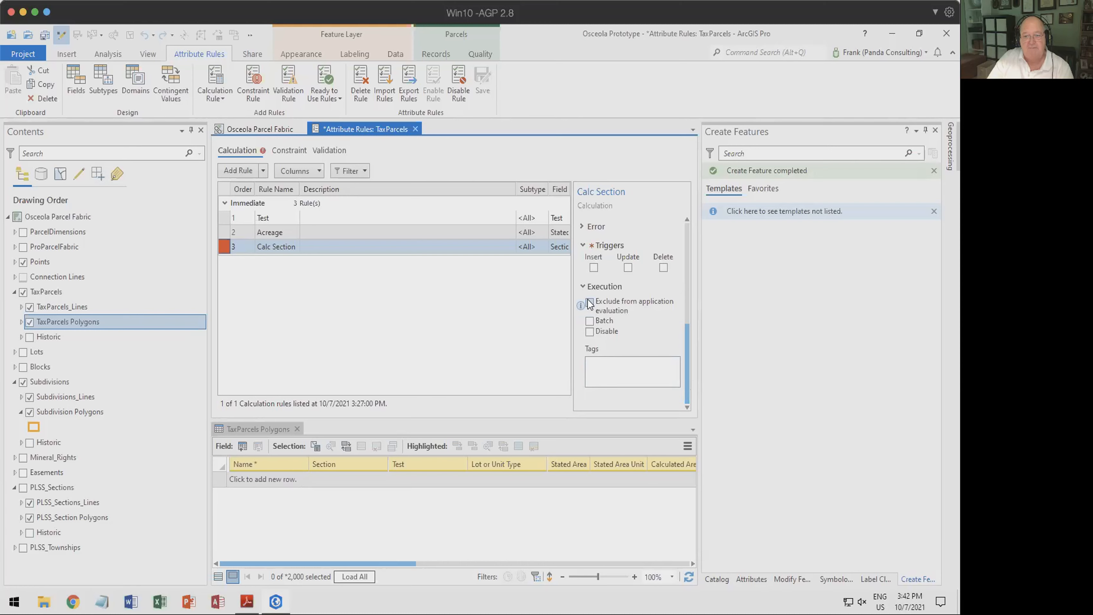
{"action": "left_click", "coordinate": [594, 268]}
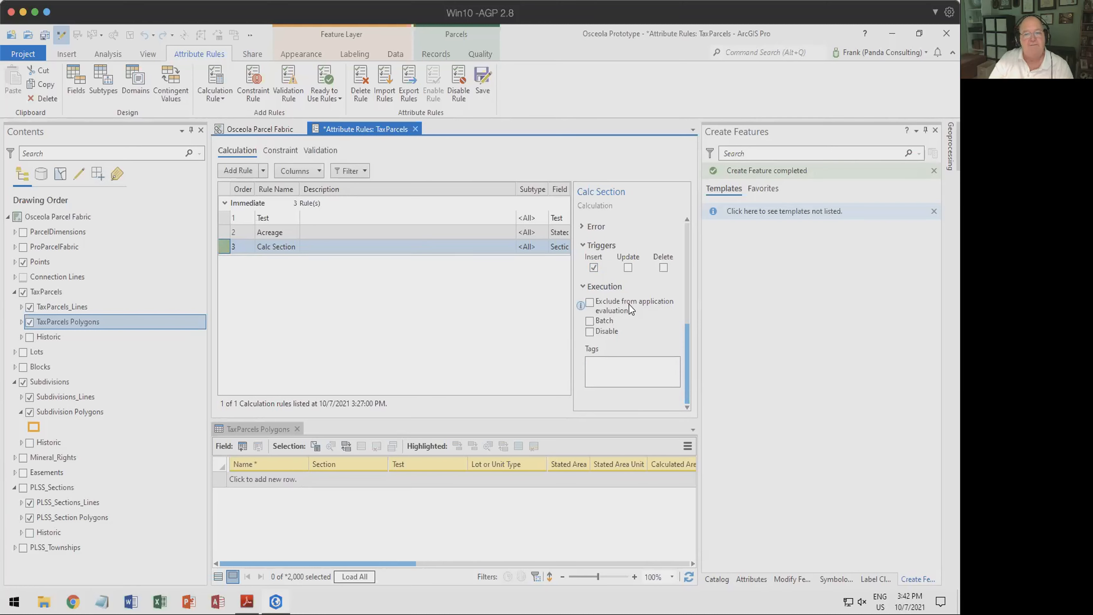
{"action": "left_click", "coordinate": [628, 268]}
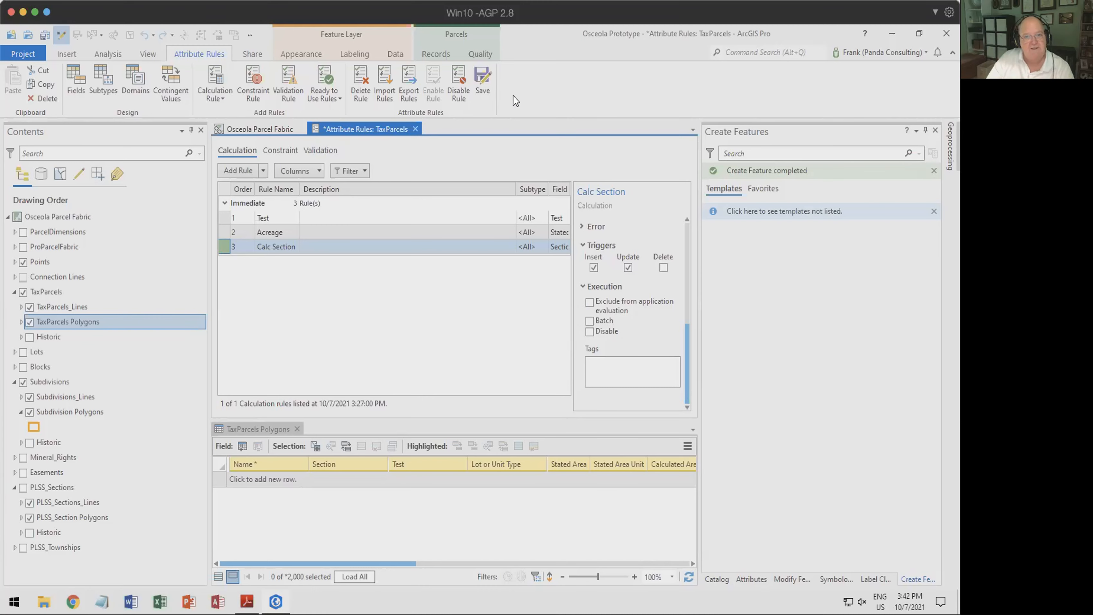
{"action": "left_click", "coordinate": [482, 75]}
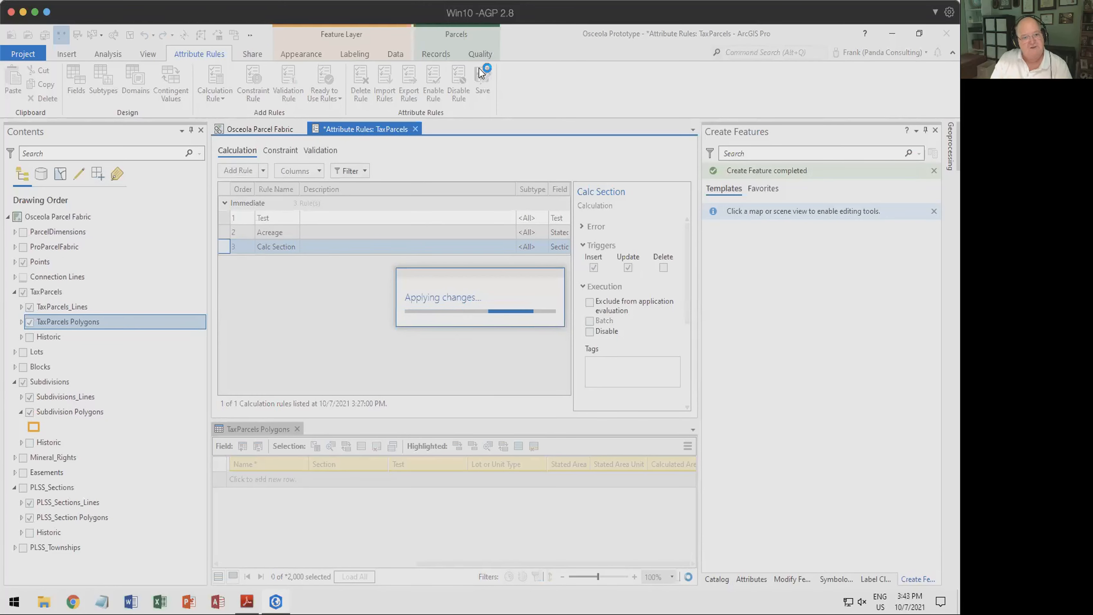
{"action": "left_click", "coordinate": [413, 129]}
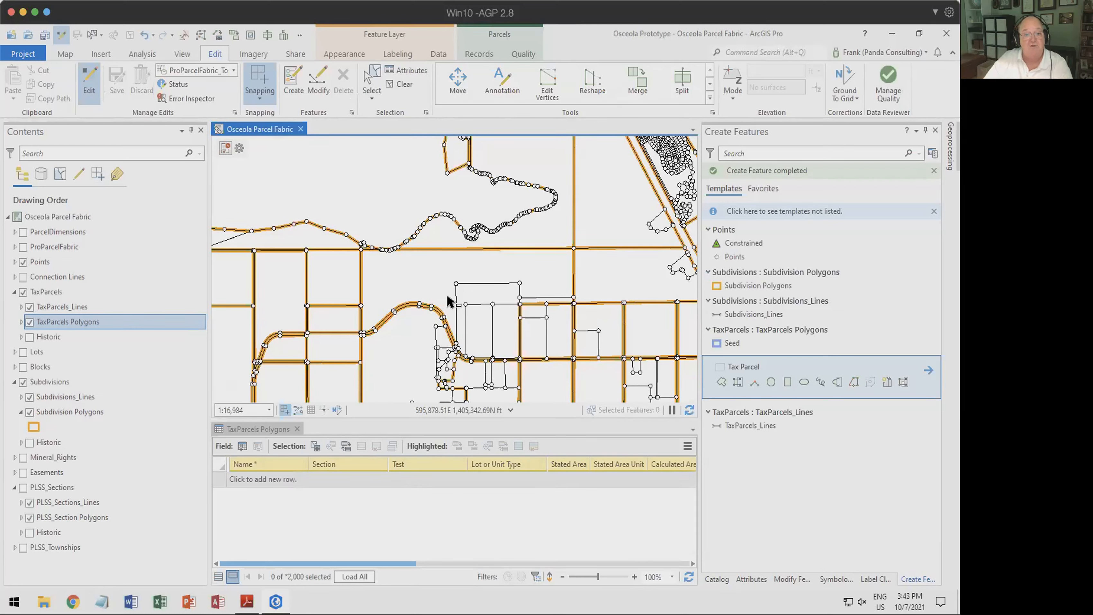
- Draw a four-sided Tax Parcel polygon of about 12 acres north of the curved road and check its calculated attributes
{"action": "left_click", "coordinate": [721, 382]}
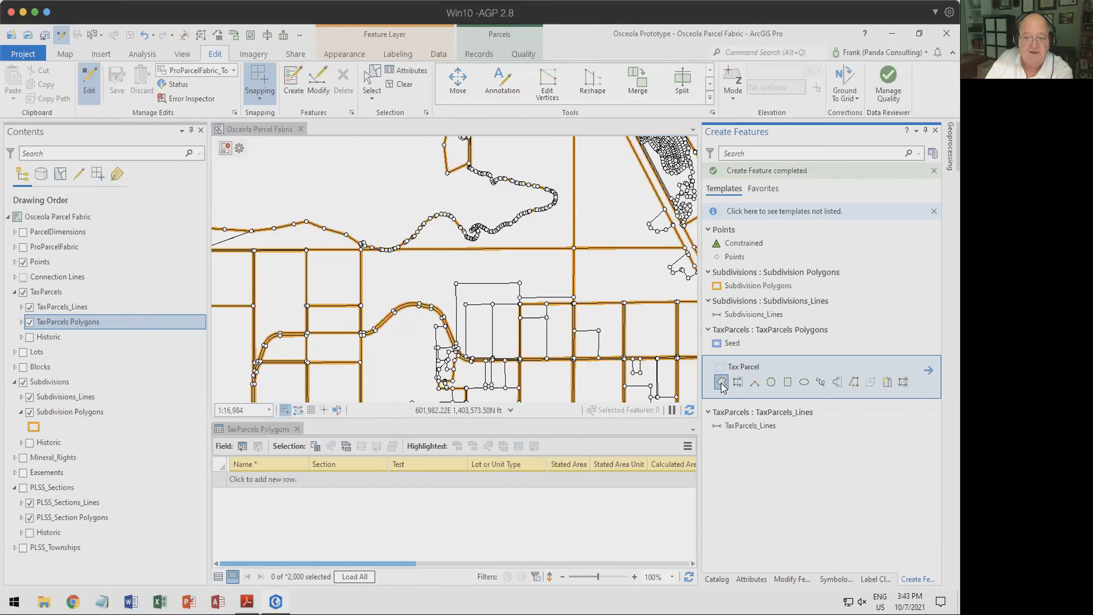
{"action": "left_click", "coordinate": [403, 283]}
{"action": "left_click", "coordinate": [393, 266]}
{"action": "left_click", "coordinate": [418, 250]}
{"action": "double_click", "coordinate": [441, 269]}
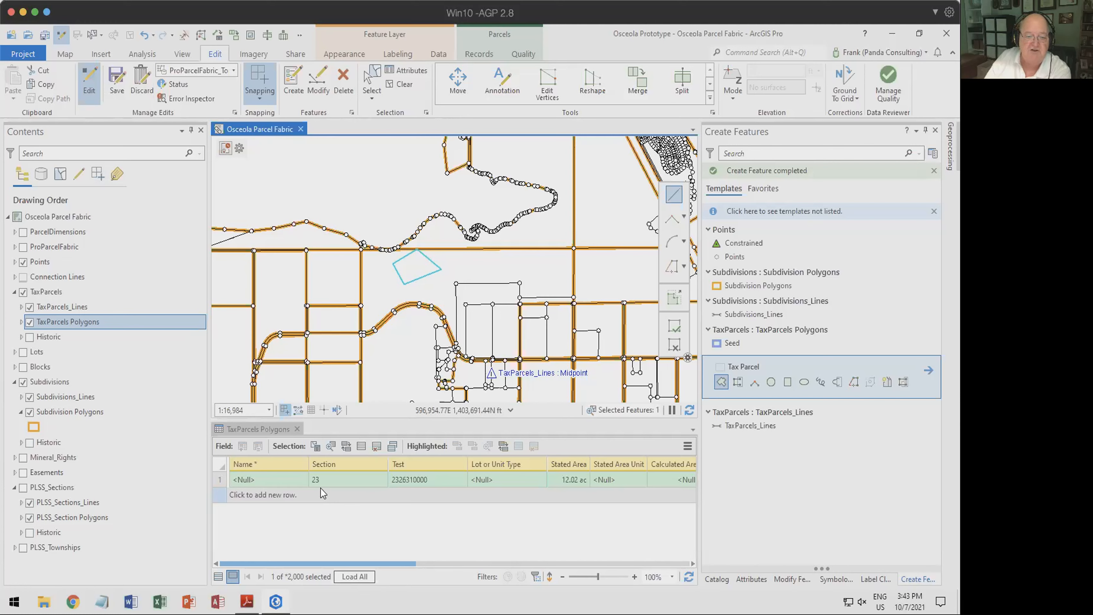
{"action": "left_click", "coordinate": [413, 482]}
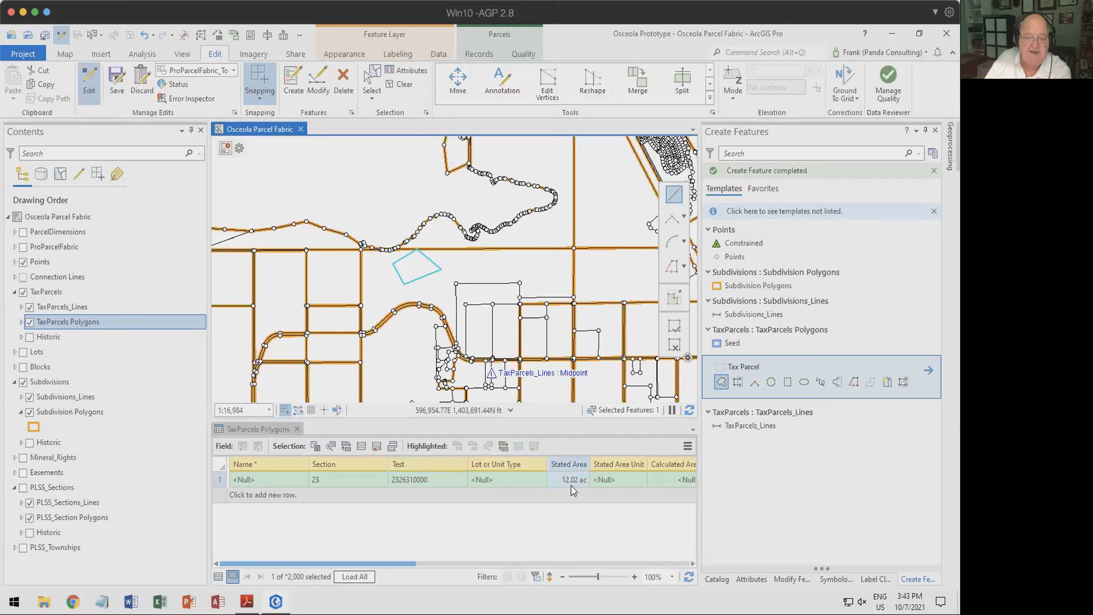
- Draw a four-sided Tax Parcel polygon of about 0.15 acres in the open area west of the subdivision's lot rows
{"action": "left_click_drag", "start_coordinate": [575, 345], "coordinate": [290, 283]}
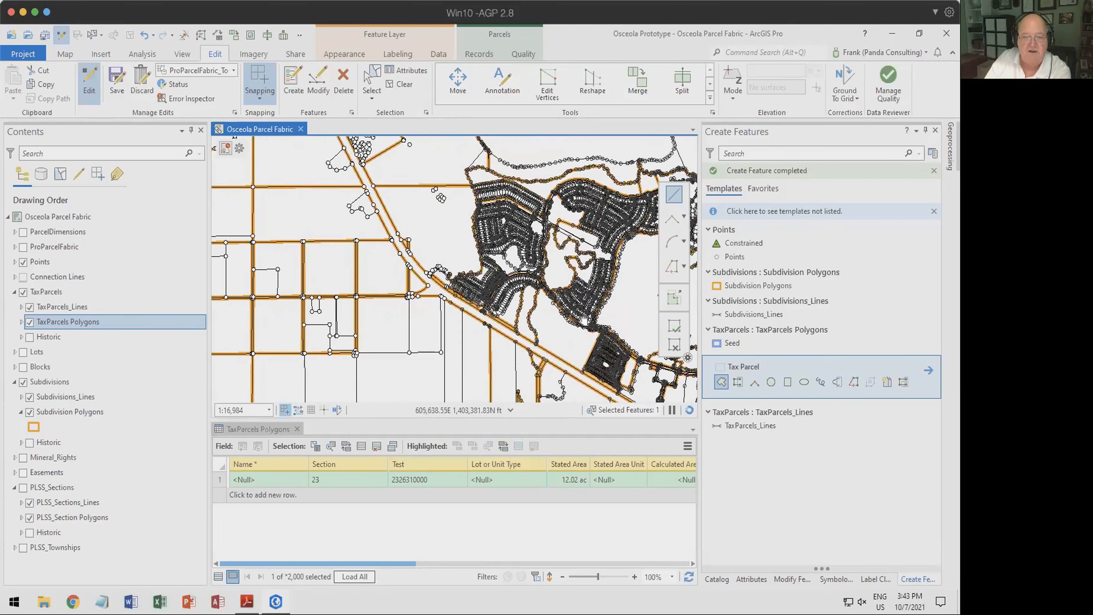
{"action": "left_click_drag", "start_coordinate": [627, 327], "coordinate": [496, 250]}
{"action": "scroll", "coordinate": [488, 164], "scroll_direction": "up", "scroll_amount": 5}
{"action": "left_click_drag", "start_coordinate": [507, 312], "coordinate": [322, 151]}
{"action": "left_click", "coordinate": [355, 306]}
{"action": "left_click", "coordinate": [353, 281]}
{"action": "left_click", "coordinate": [386, 258]}
{"action": "double_click", "coordinate": [406, 276]}
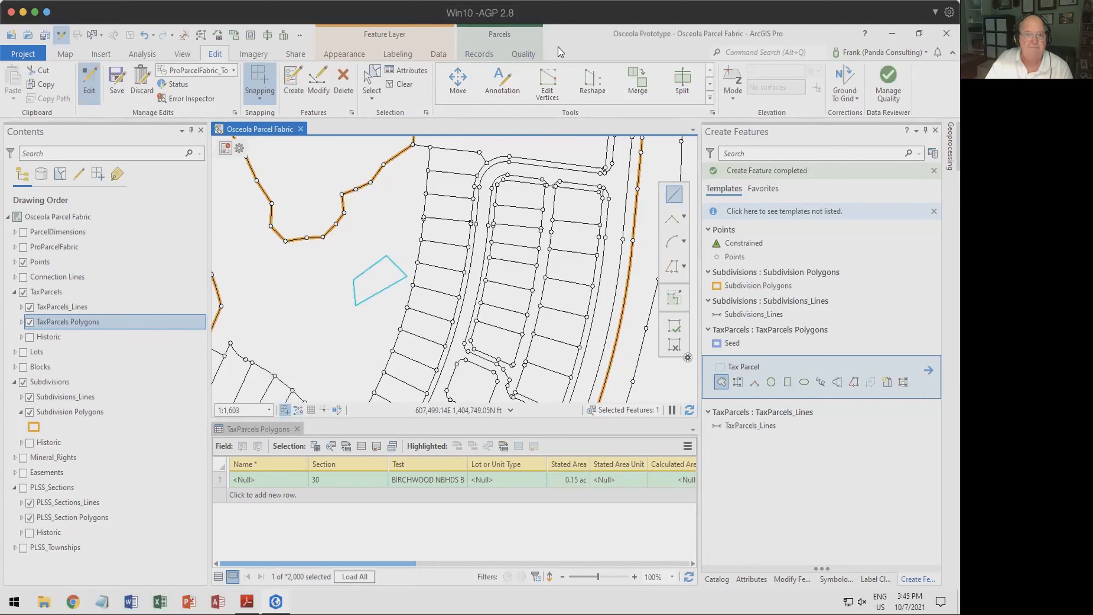
- Discard all unsaved edits, including the small parcel drawn beside the subdivision lots
{"action": "left_click", "coordinate": [142, 85]}
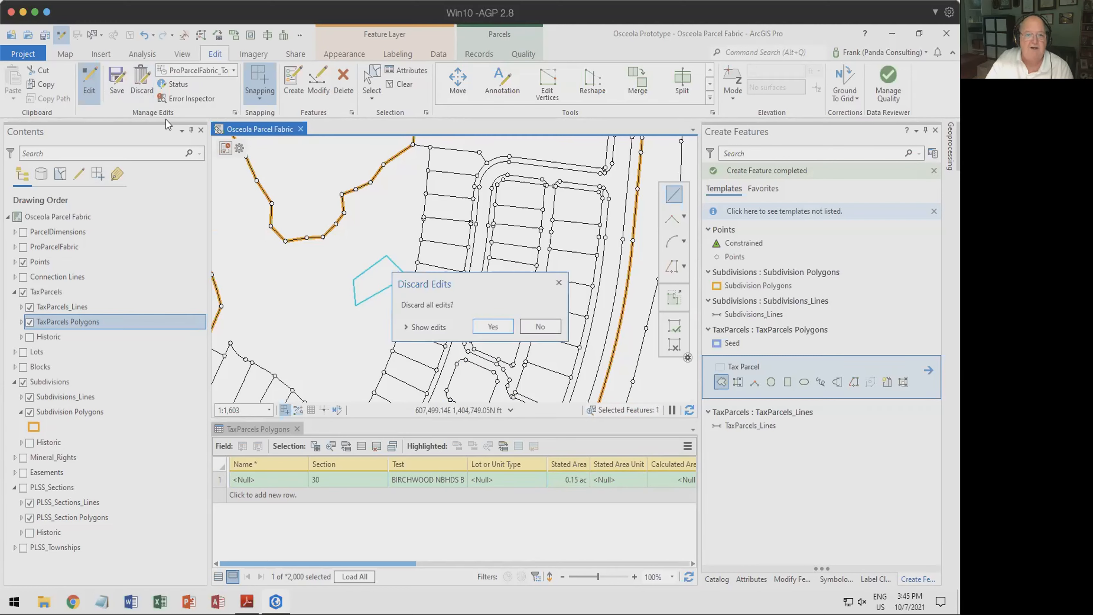
{"action": "left_click", "coordinate": [493, 327]}
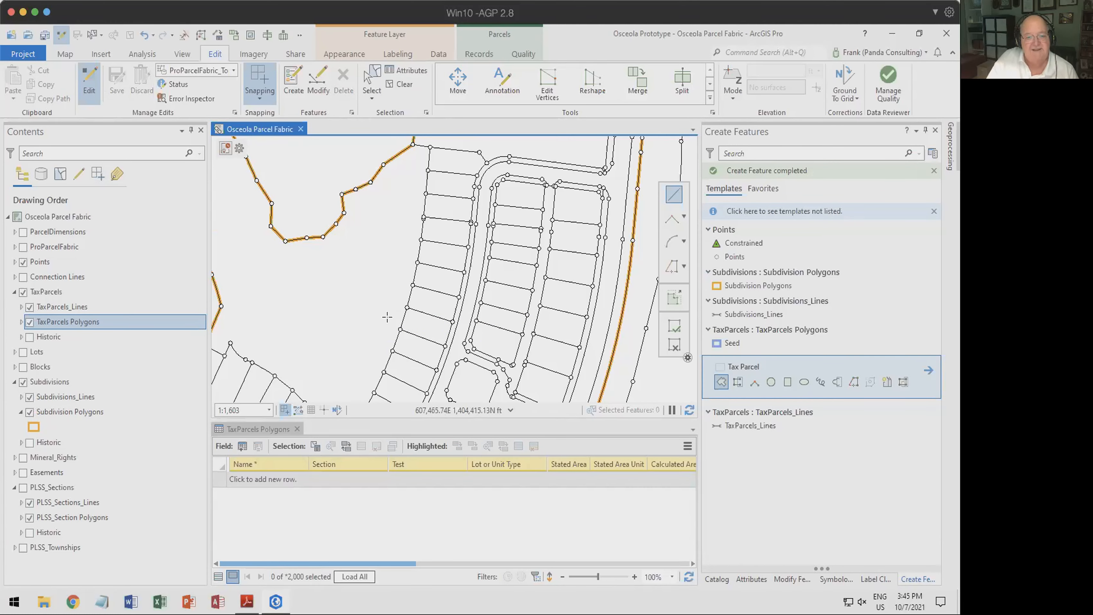
- Open the label expression of the Full PIN label class of TaxParcels Polygons
{"action": "right_click", "coordinate": [87, 324]}
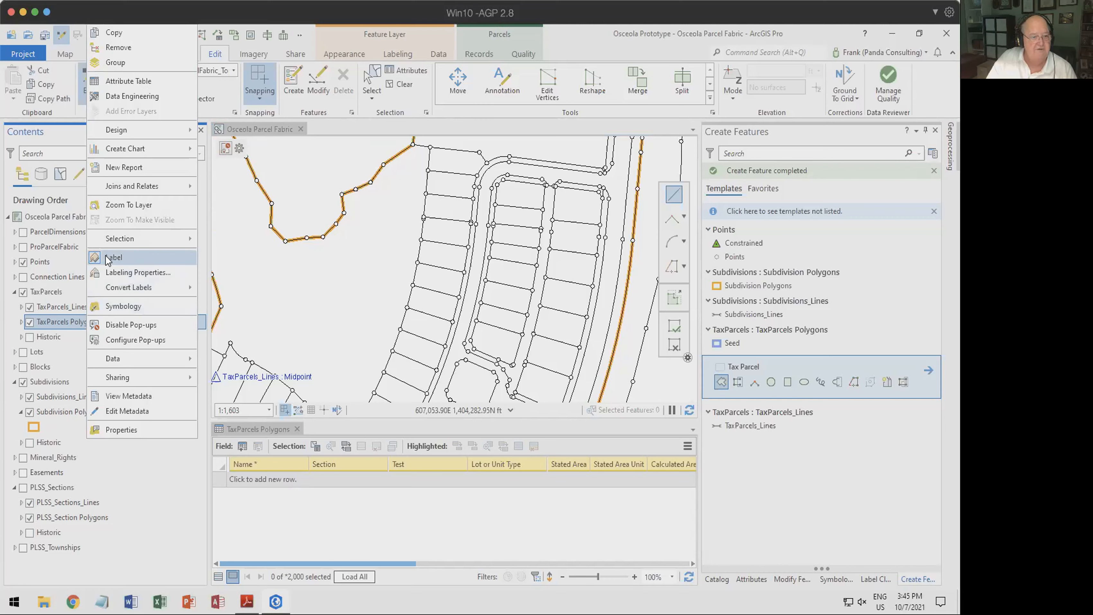
{"action": "left_click", "coordinate": [116, 272]}
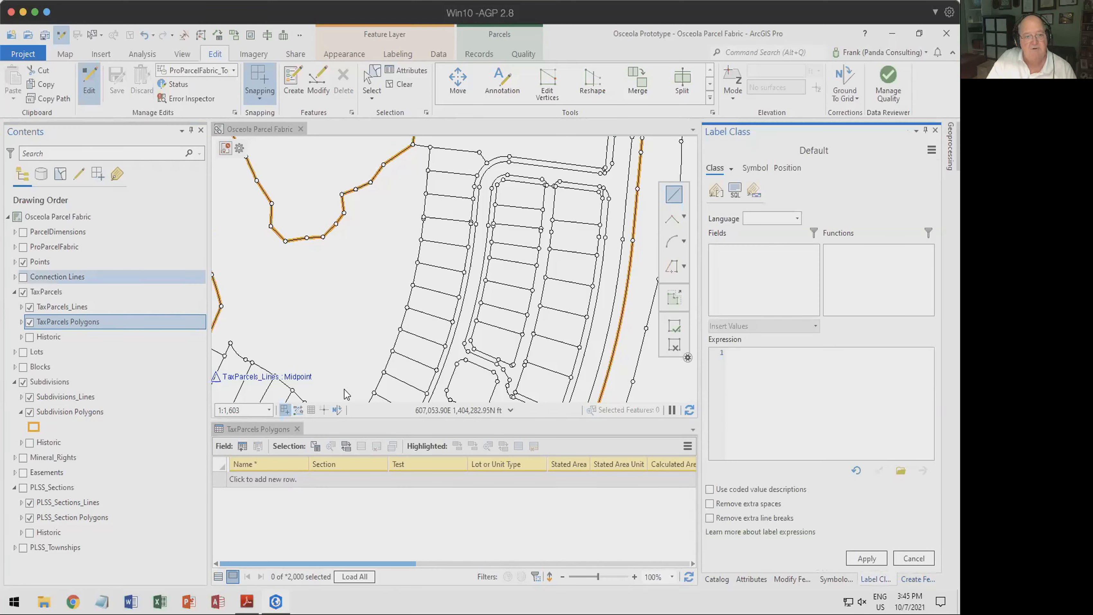
{"action": "left_click", "coordinate": [117, 174]}
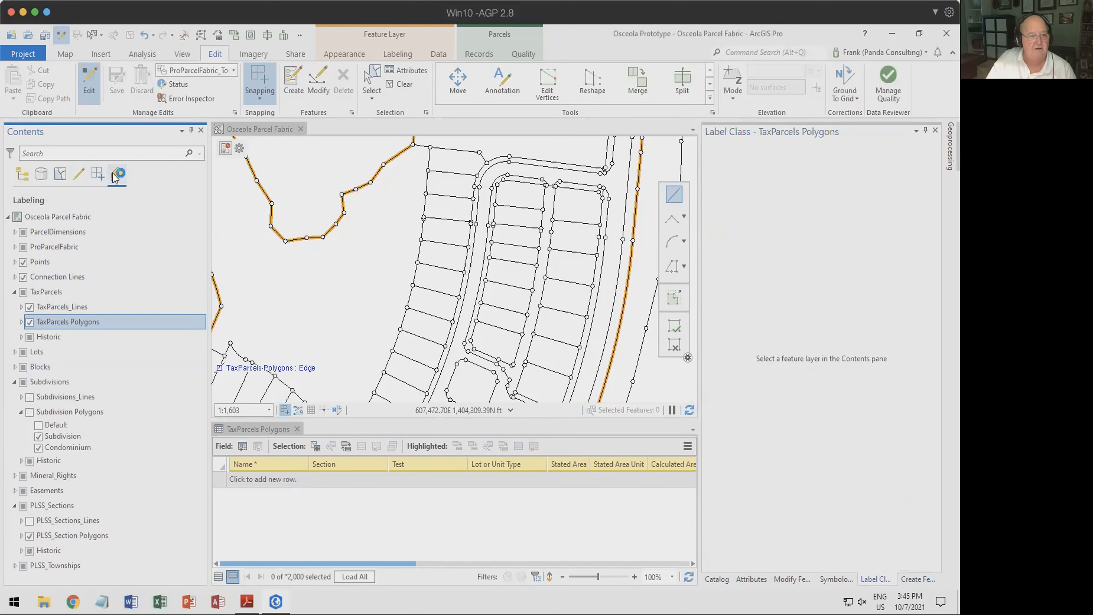
{"action": "left_click", "coordinate": [21, 322]}
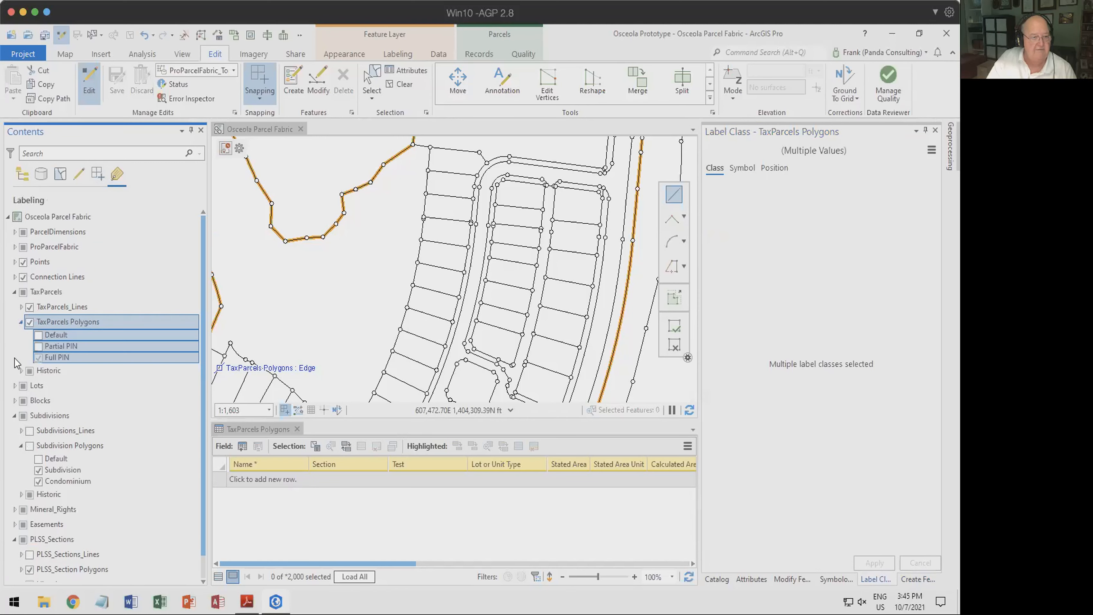
{"action": "left_click", "coordinate": [56, 357]}
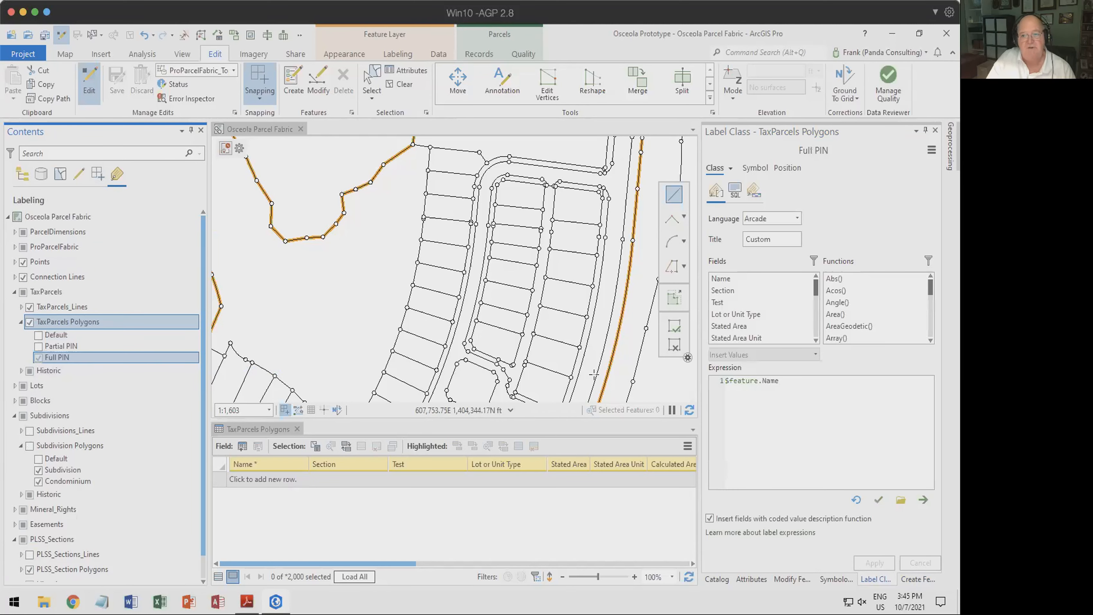
{"action": "left_click", "coordinate": [814, 392]}
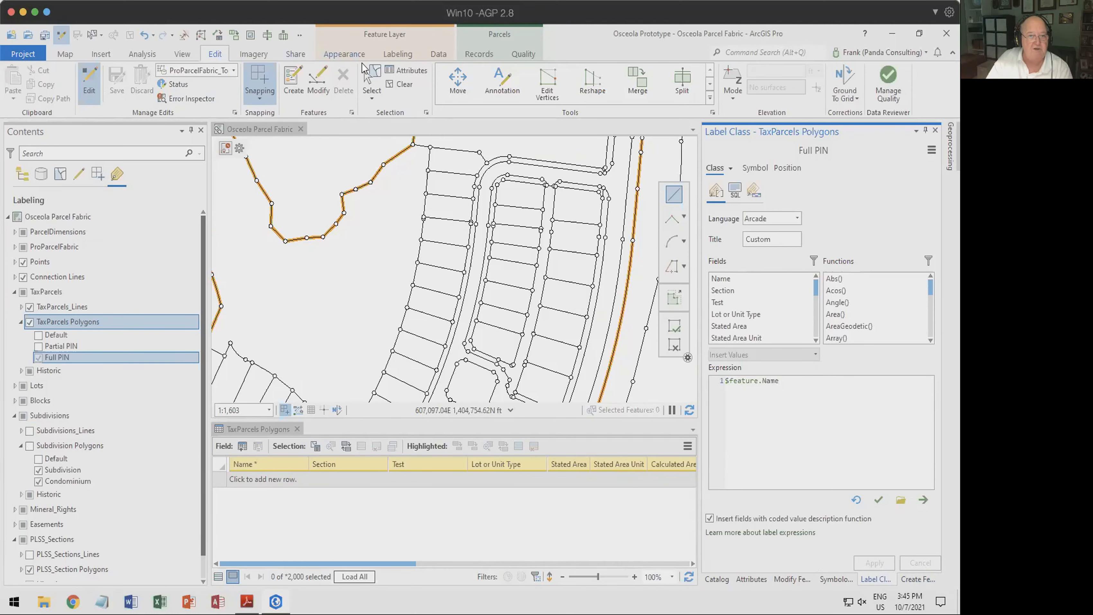
- Set the Full PIN label class's Out Beyond visibility scale to <None>
{"action": "left_click", "coordinate": [396, 54]}
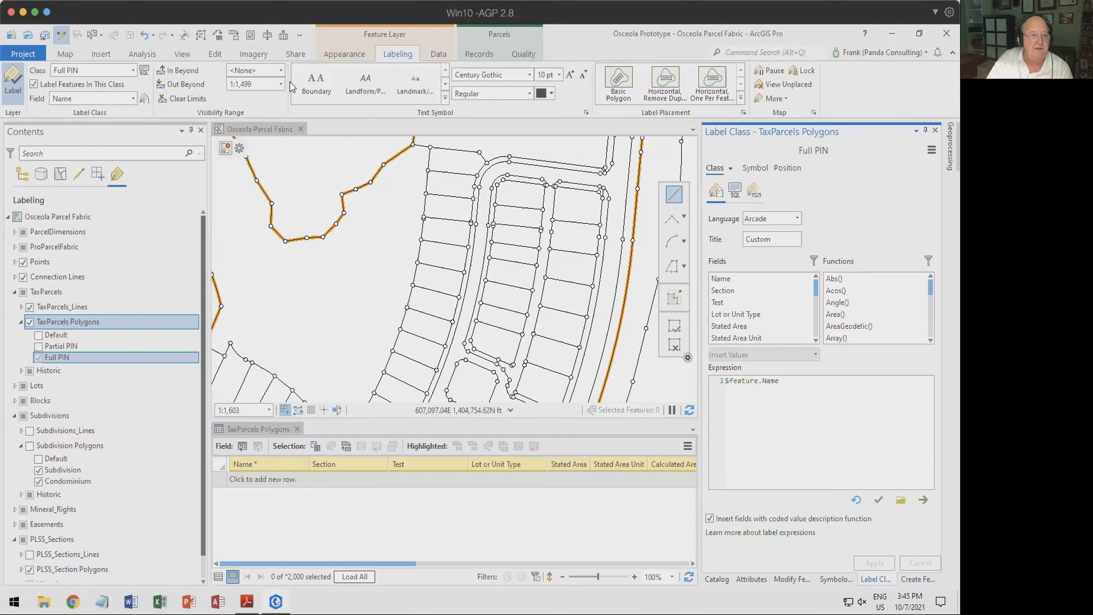
{"action": "left_click", "coordinate": [280, 85]}
{"action": "left_click", "coordinate": [254, 96]}
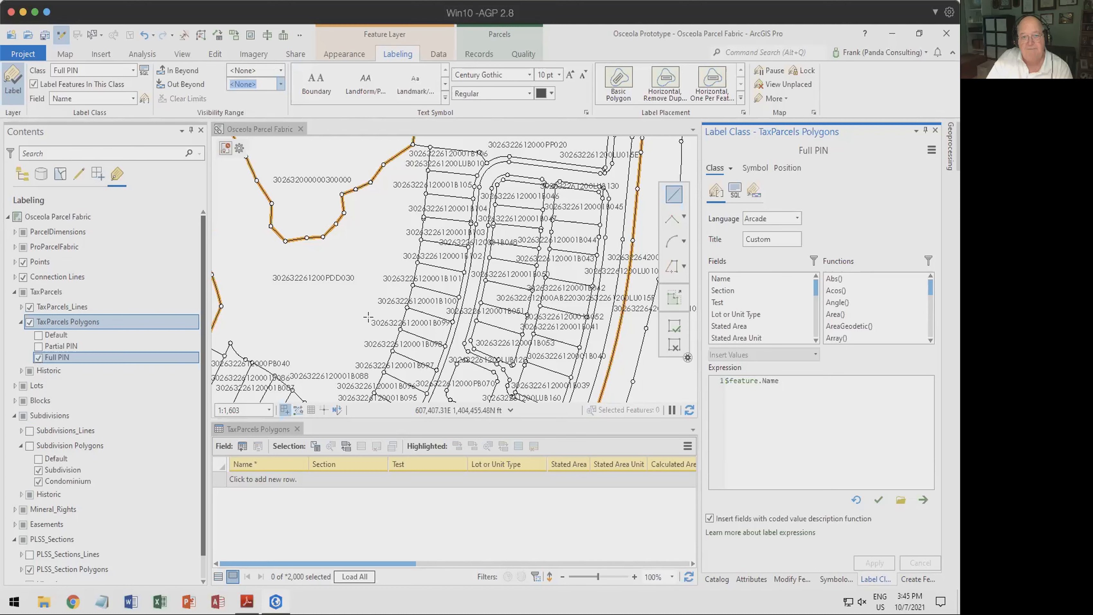
- Append + TextFormatting.NewLine + after $feature.Name in the Full PIN label expression, validating it and correcting the spelling of NewLine
{"action": "left_click", "coordinate": [810, 381]}
{"action": "type", "text": "n"}
{"action": "key", "text": "BackSpace"}
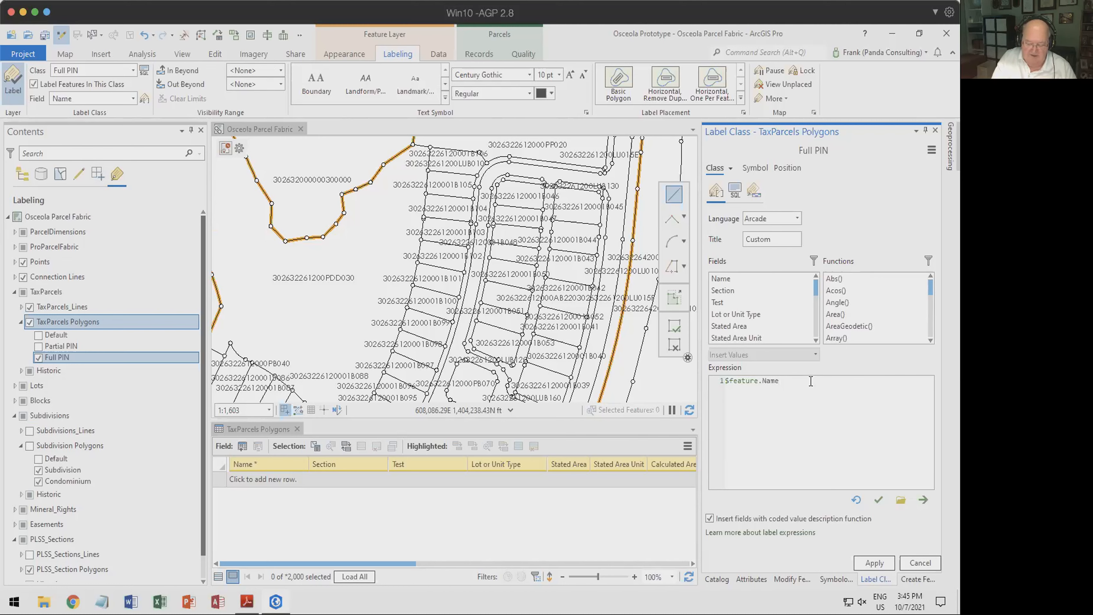
{"action": "type", "text": "+ TextFormatting.NewLione +"}
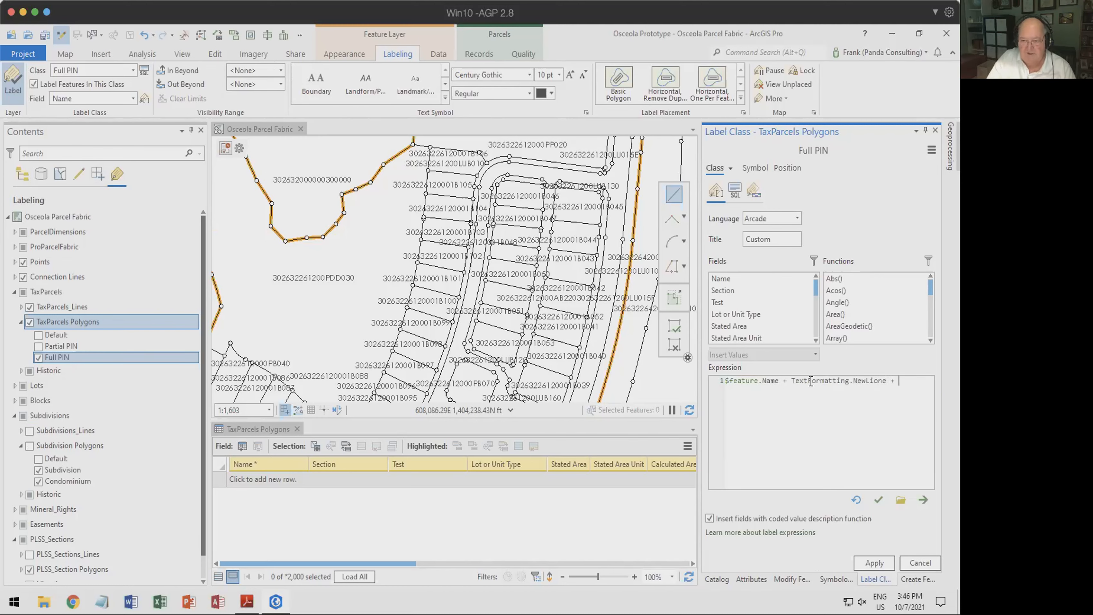
{"action": "left_click", "coordinate": [879, 500]}
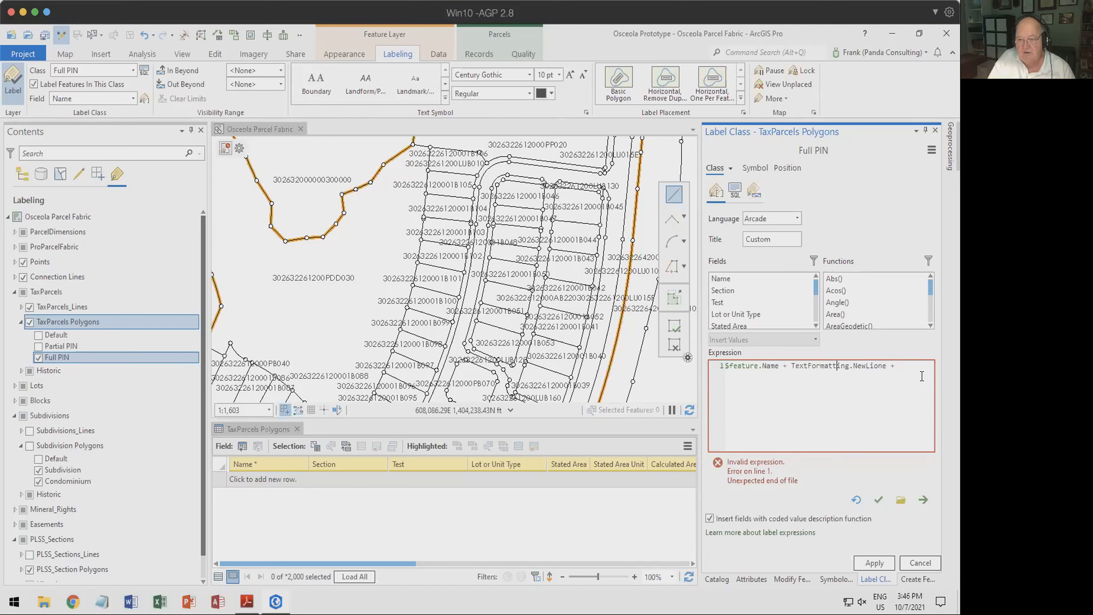
{"action": "left_click", "coordinate": [879, 366]}
{"action": "key", "text": "BackSpace"}
{"action": "left_click", "coordinate": [903, 367]}
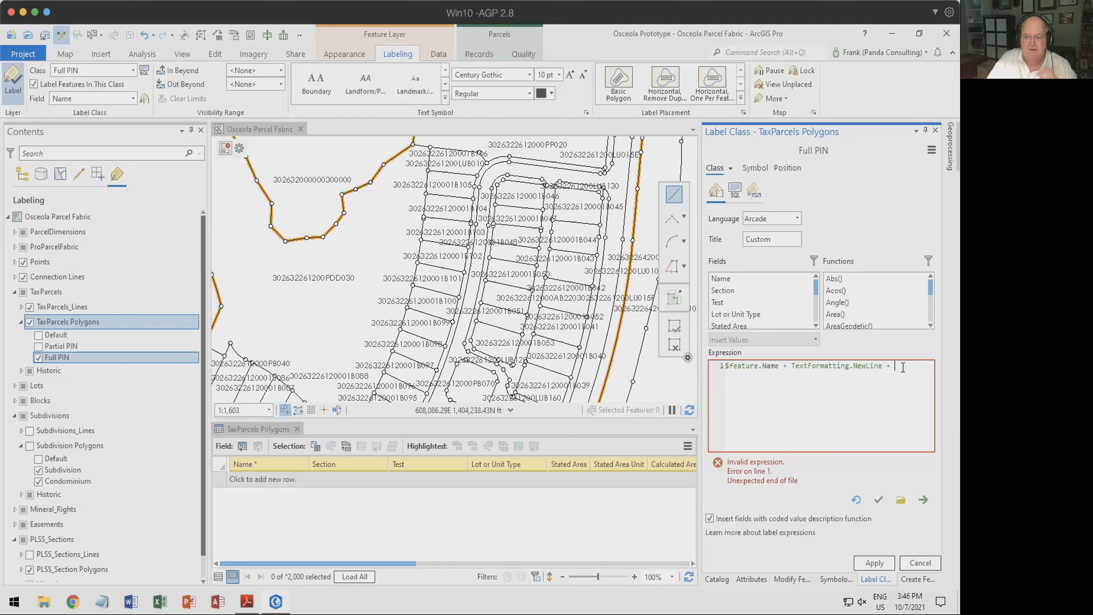
- Add Area($feature,"acres") after the line break in the label expression
{"action": "type", "text": "Area"}
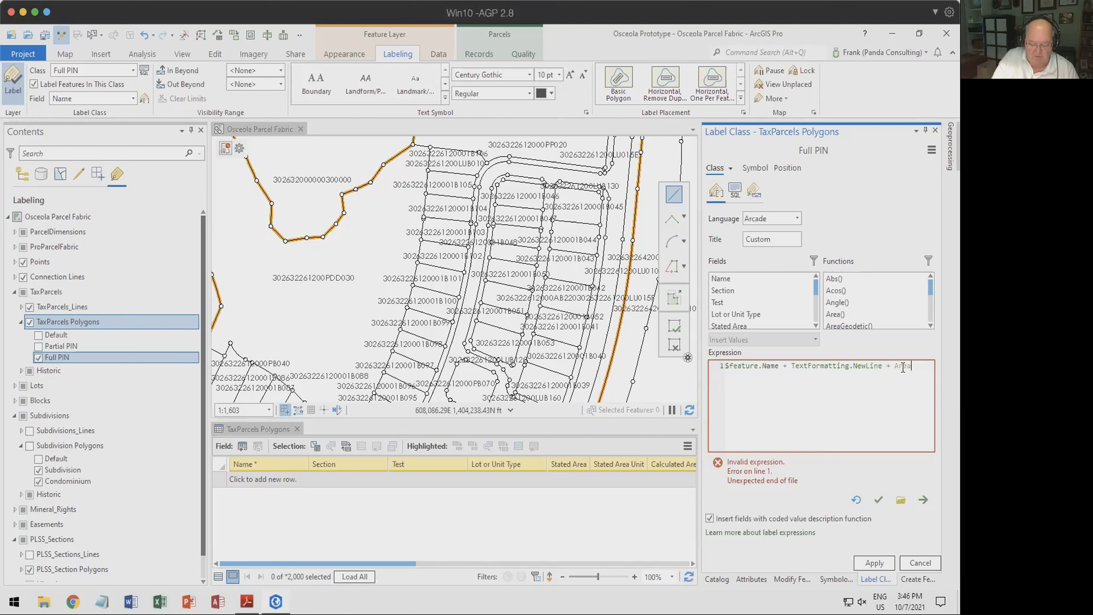
{"action": "type", "text": "($feaure"}
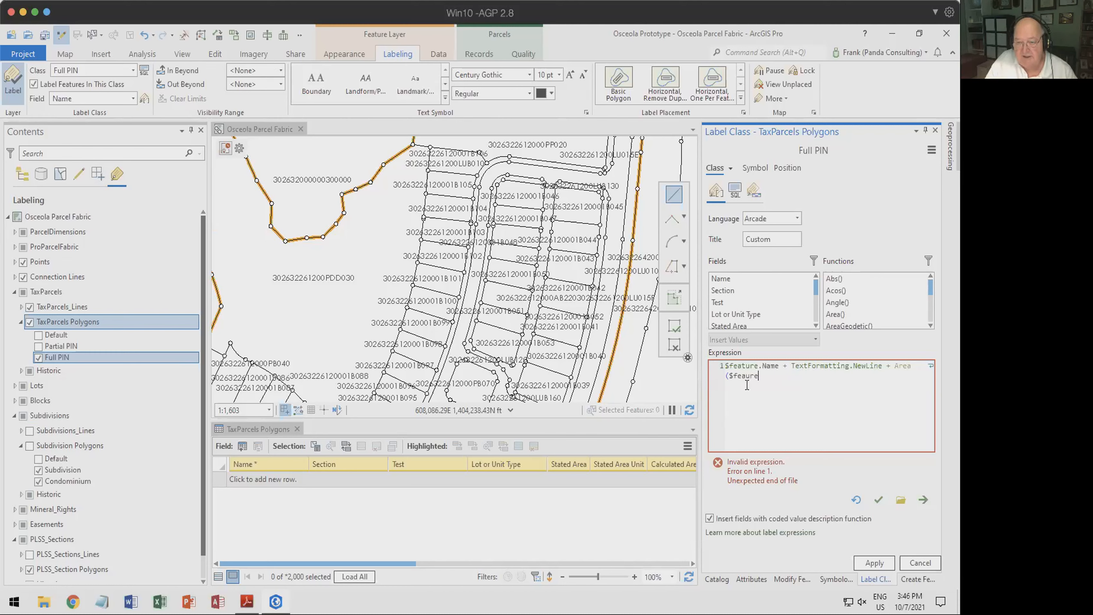
{"action": "key", "text": "BackSpace"}
{"action": "key", "text": "BackSpace"}
{"action": "key", "text": "BackSpace"}
{"action": "type", "text": "ture,\"acres\""}
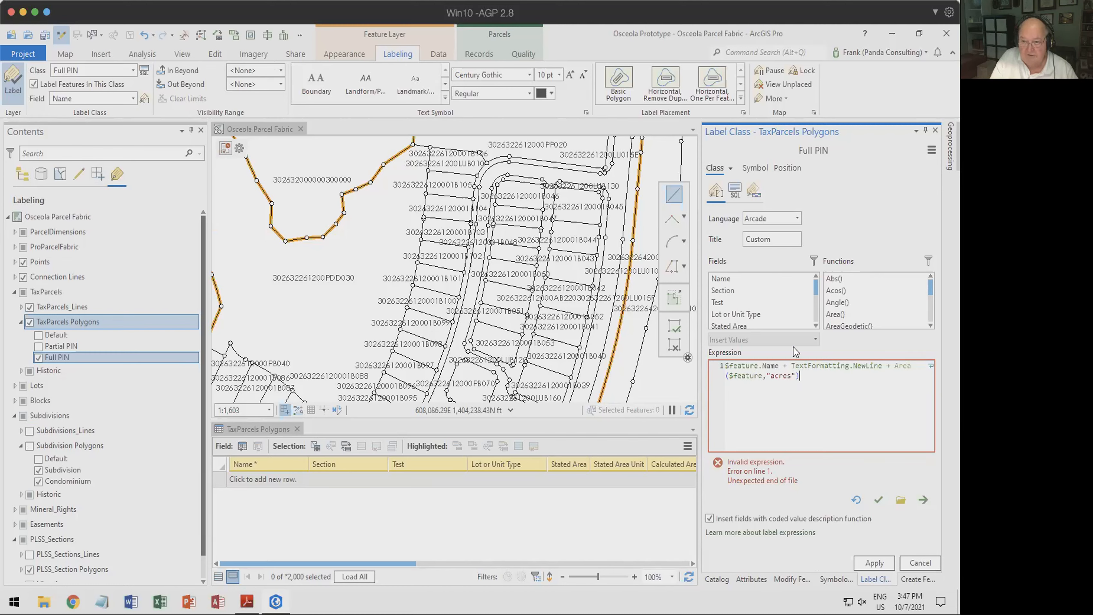
- Round the area to 2 decimals, append + " ac(s)" to the label expression, then validate and apply it
{"action": "left_click", "coordinate": [894, 366]}
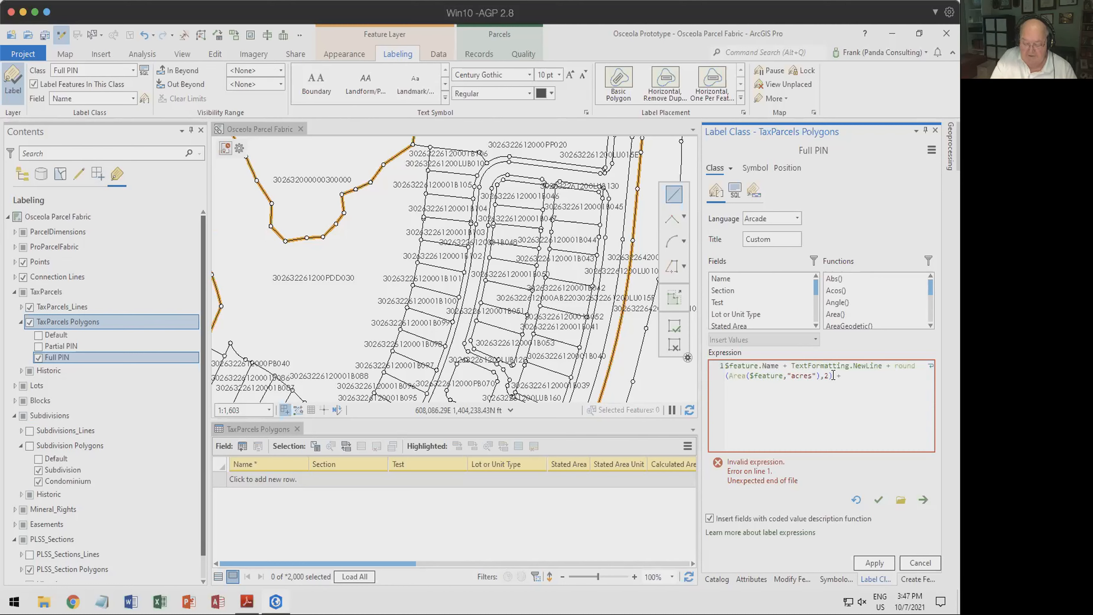
{"action": "type", "text": "ac(s)\""}
{"action": "left_click", "coordinate": [876, 505]}
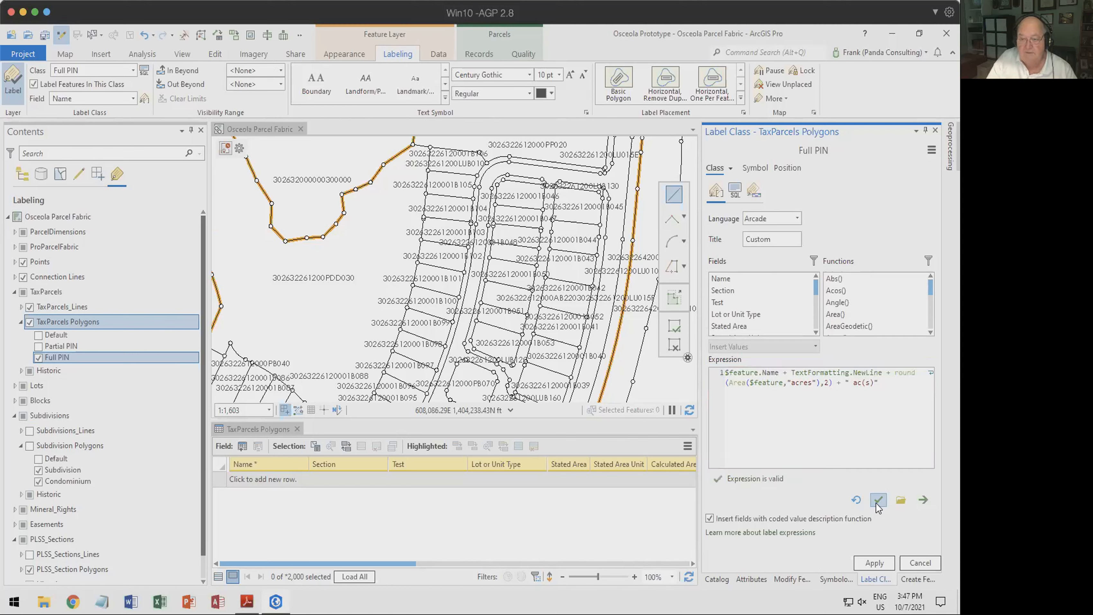
{"action": "left_click", "coordinate": [874, 563]}
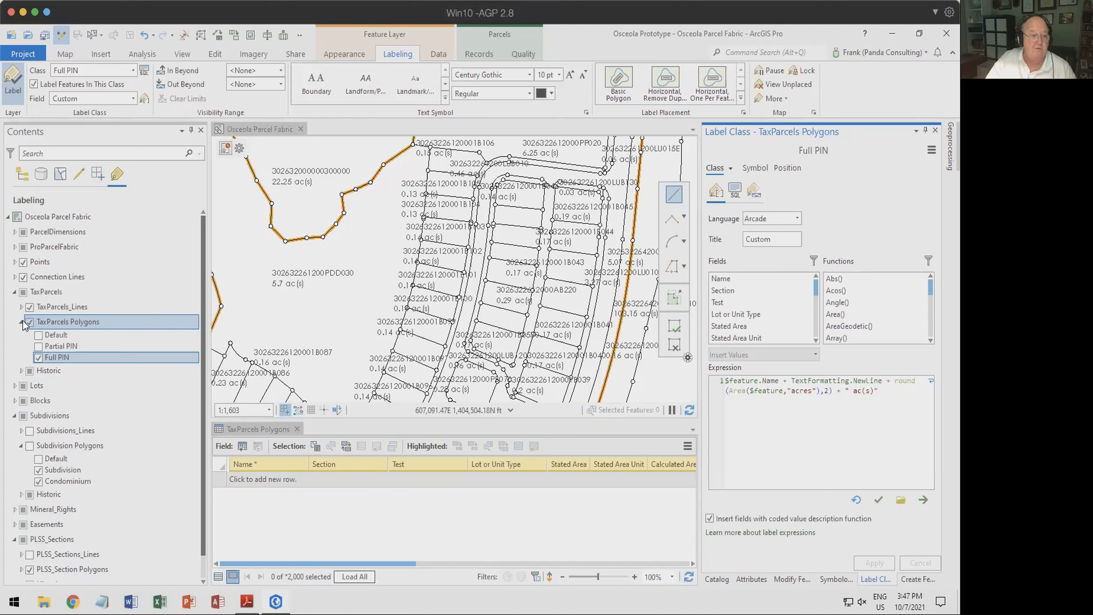
- Replace the Fields element in the TaxParcels Polygons pop-up with a Text element reading "This Parcel is located"
{"action": "left_click", "coordinate": [22, 174]}
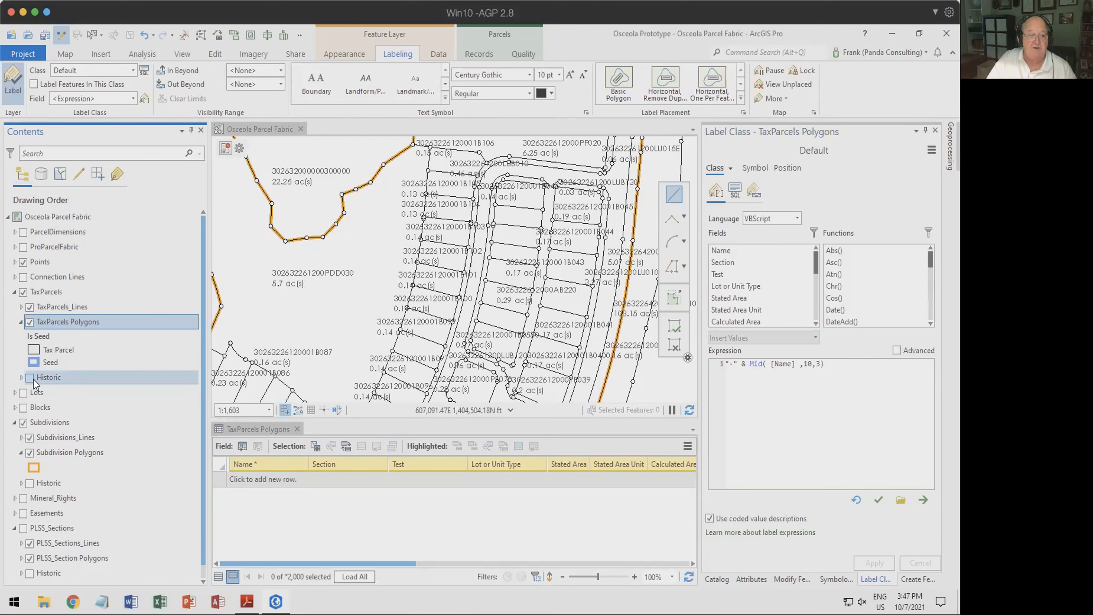
{"action": "right_click", "coordinate": [135, 323]}
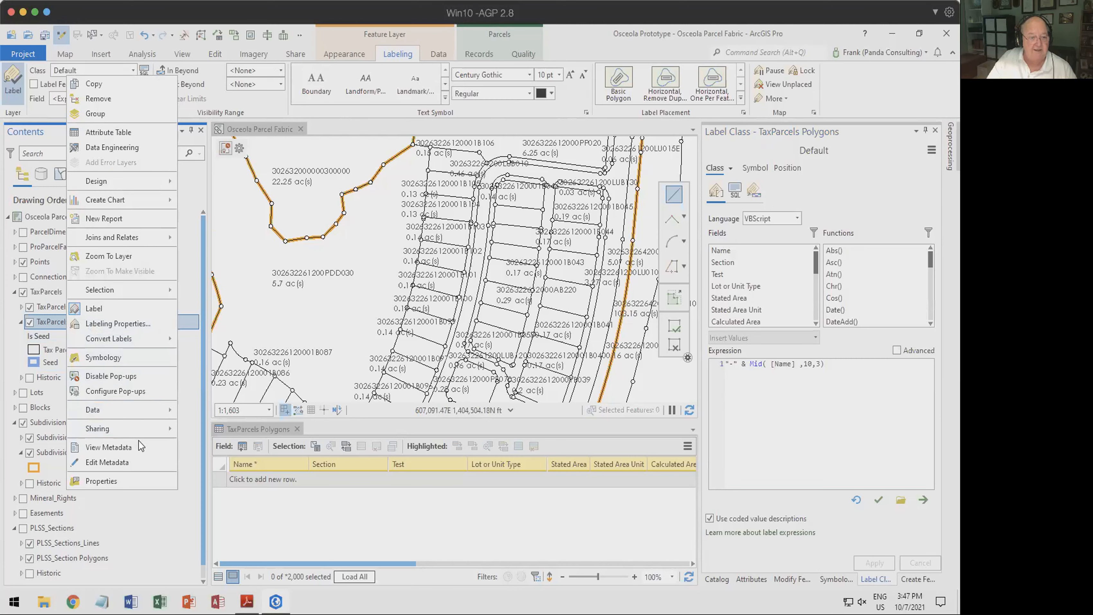
{"action": "left_click", "coordinate": [118, 393]}
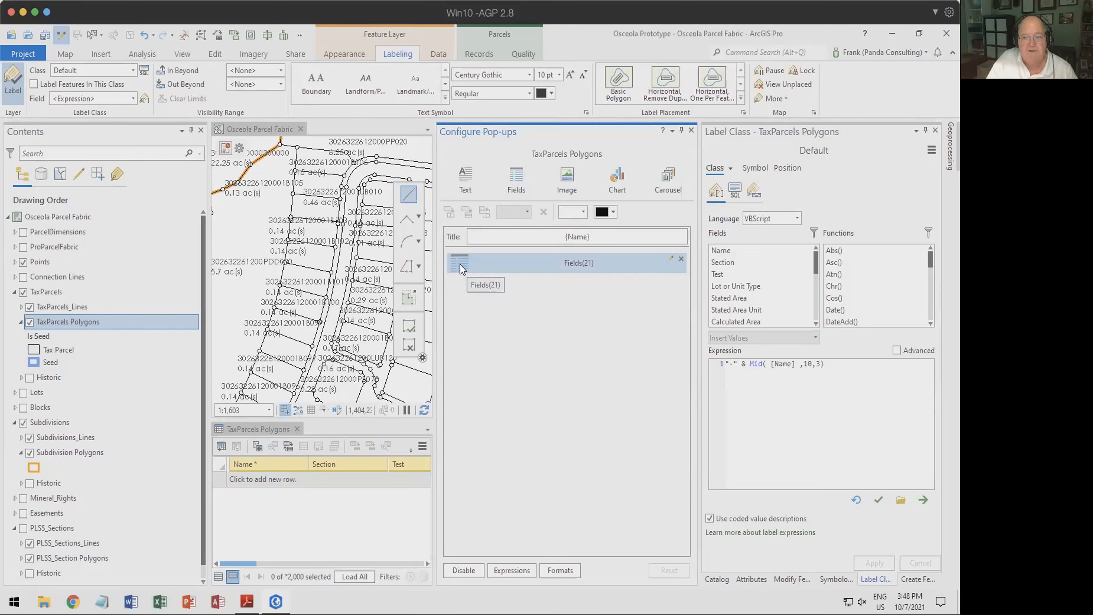
{"action": "left_click", "coordinate": [681, 260]}
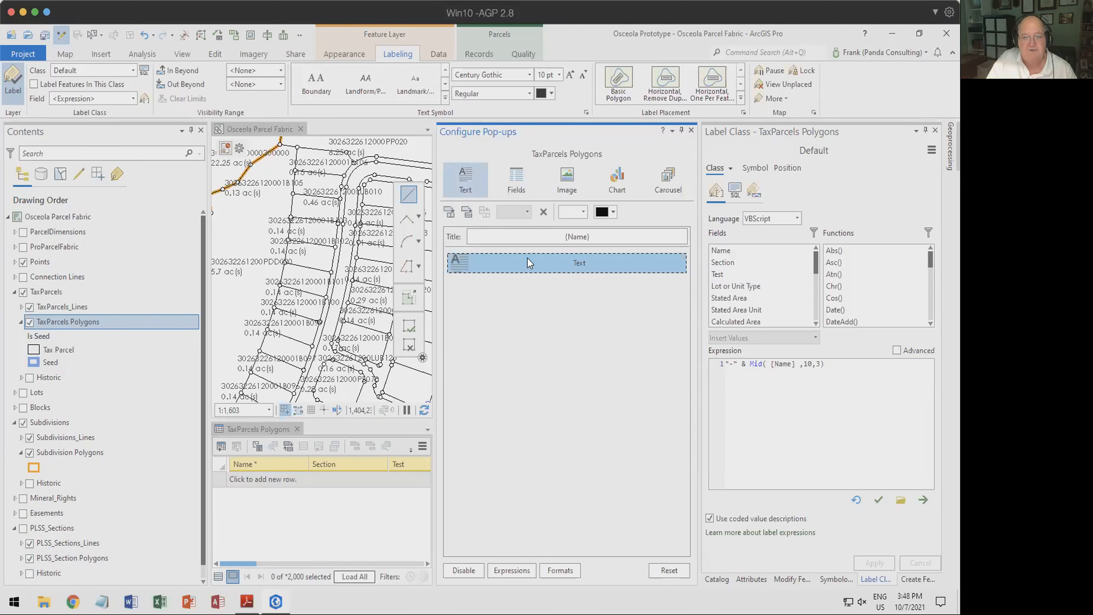
{"action": "left_click", "coordinate": [527, 267]}
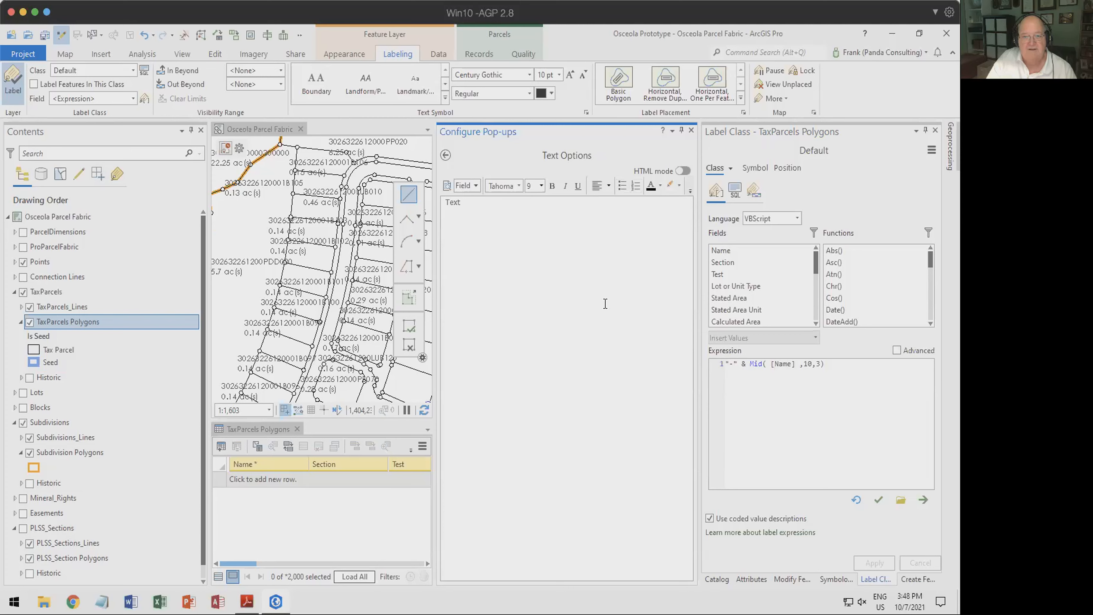
{"action": "type", "text": "This Parcel is located"}
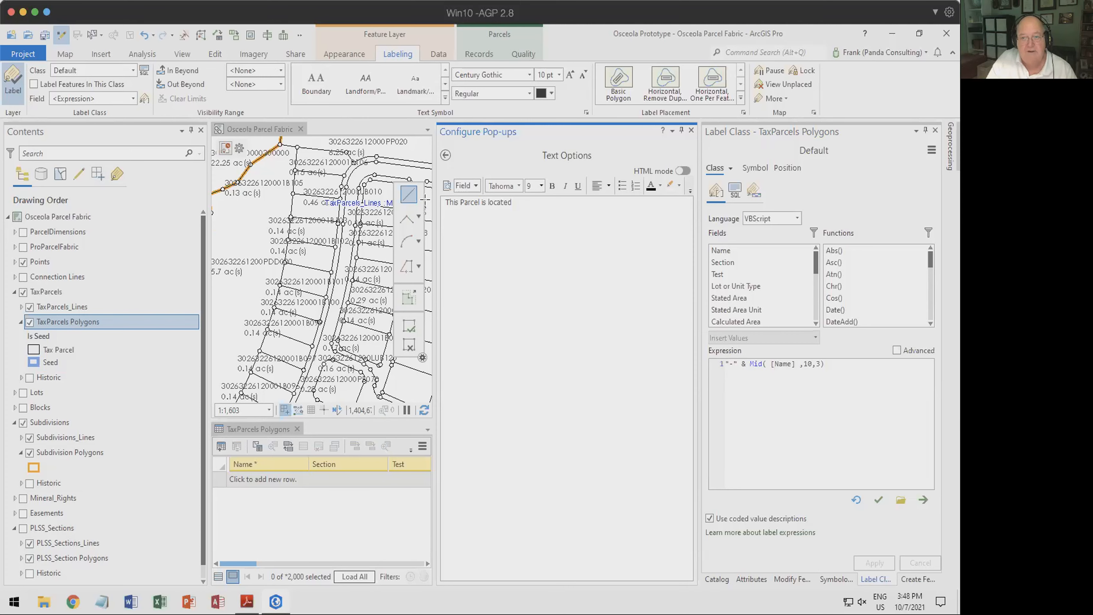
{"action": "left_click", "coordinate": [445, 155]}
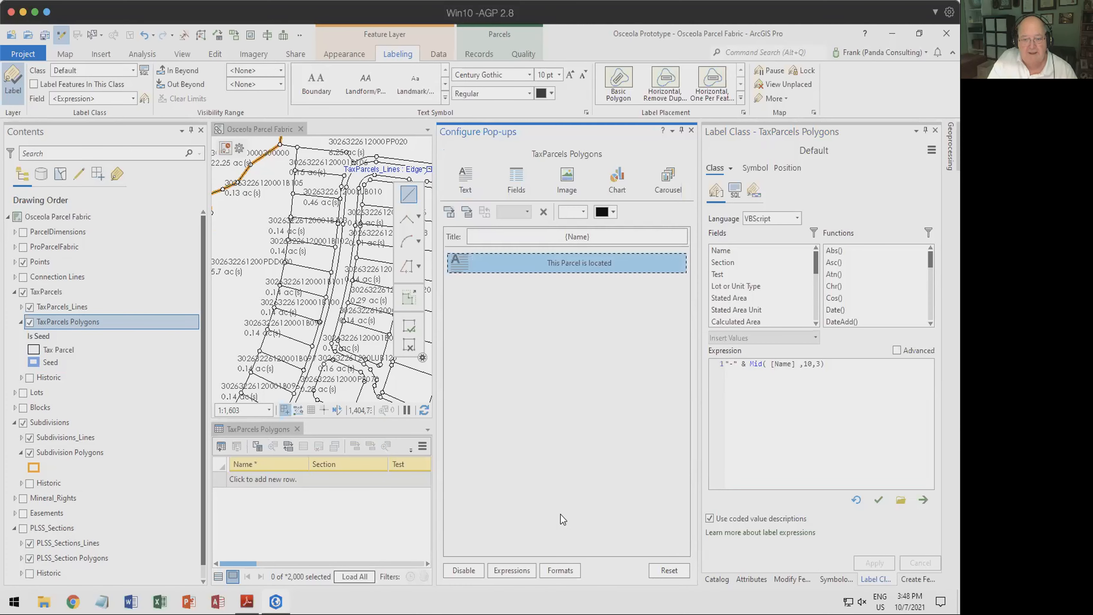
- Create a pop-up Arcade expression named Sub and import its code from ArcadeIntersect.lxp
{"action": "left_click", "coordinate": [508, 570]}
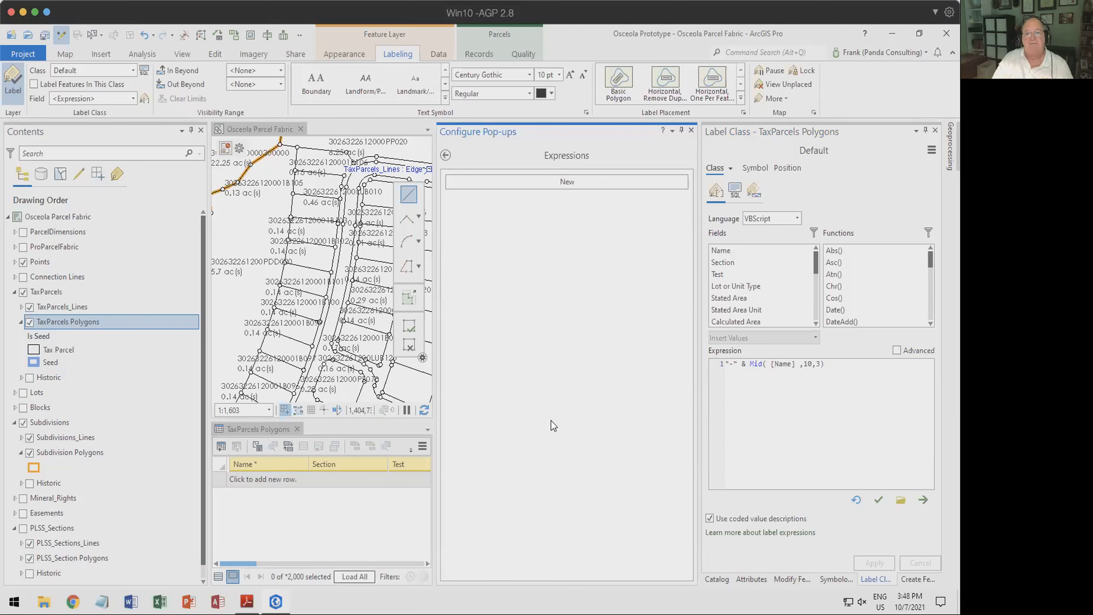
{"action": "left_click", "coordinate": [591, 190]}
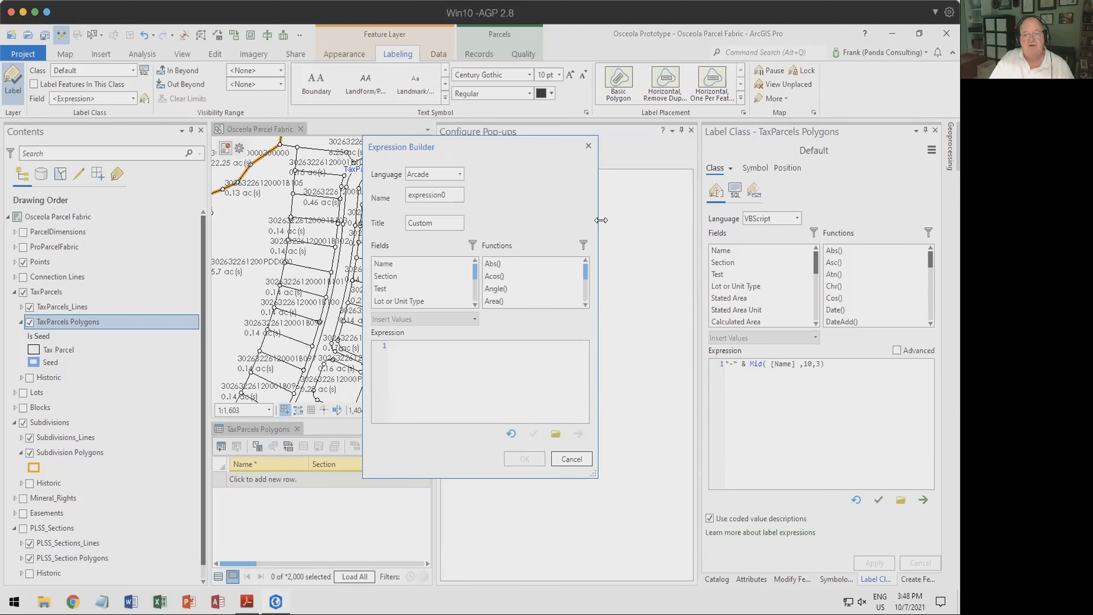
{"action": "double_click", "coordinate": [449, 197]}
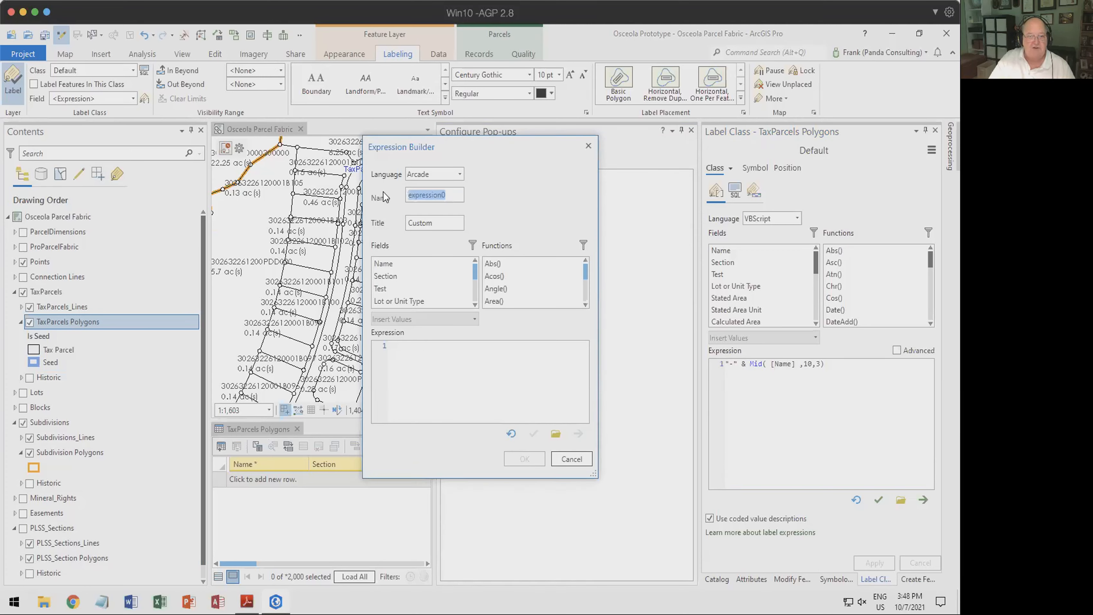
{"action": "type", "text": "Sub"}
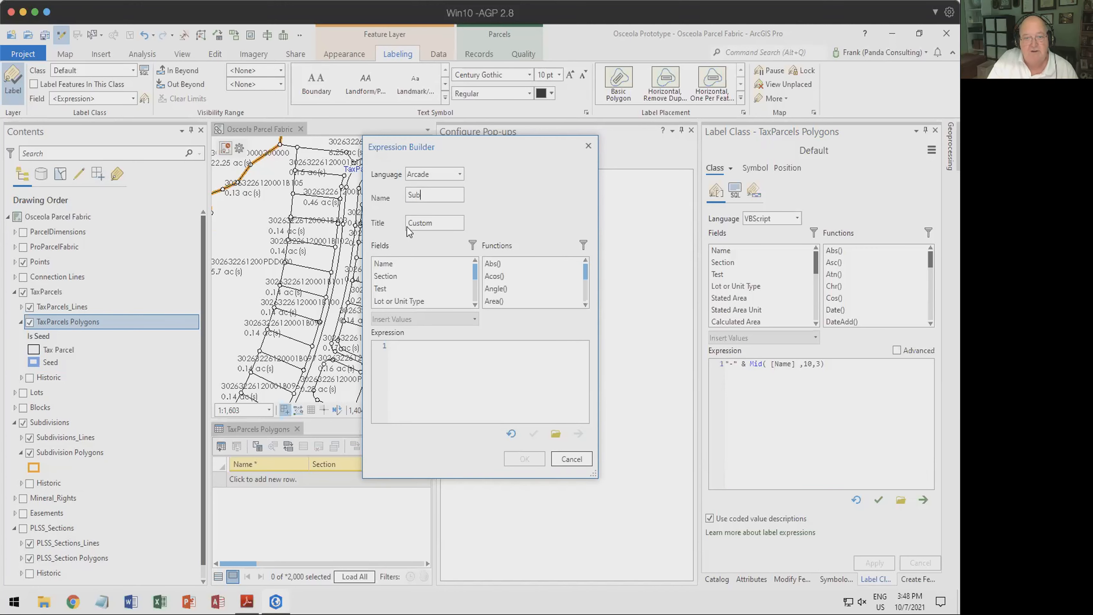
{"action": "left_click", "coordinate": [556, 433]}
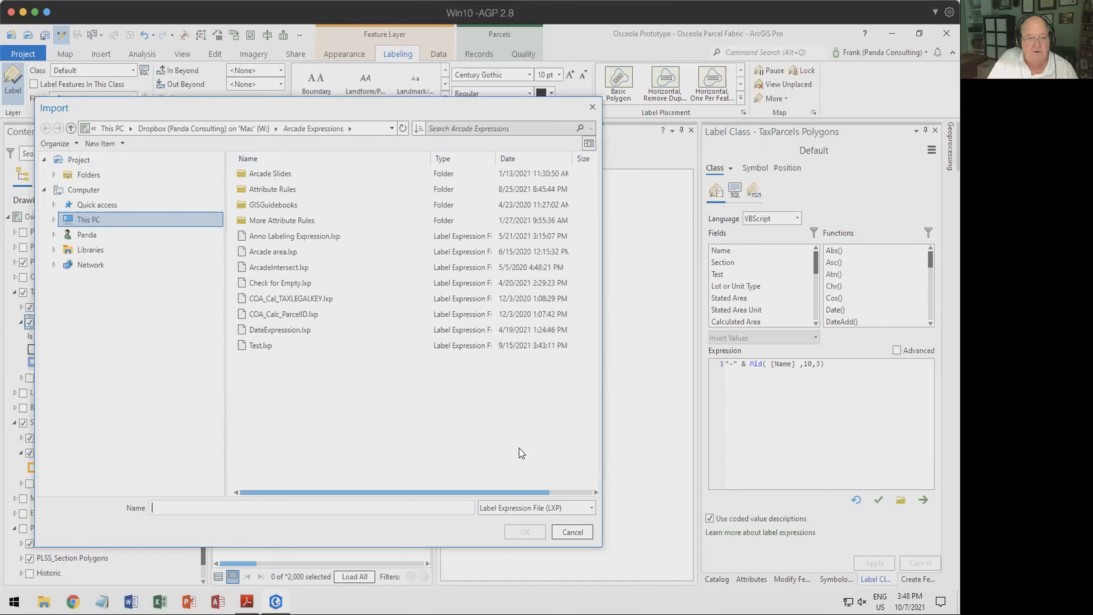
{"action": "double_click", "coordinate": [279, 267]}
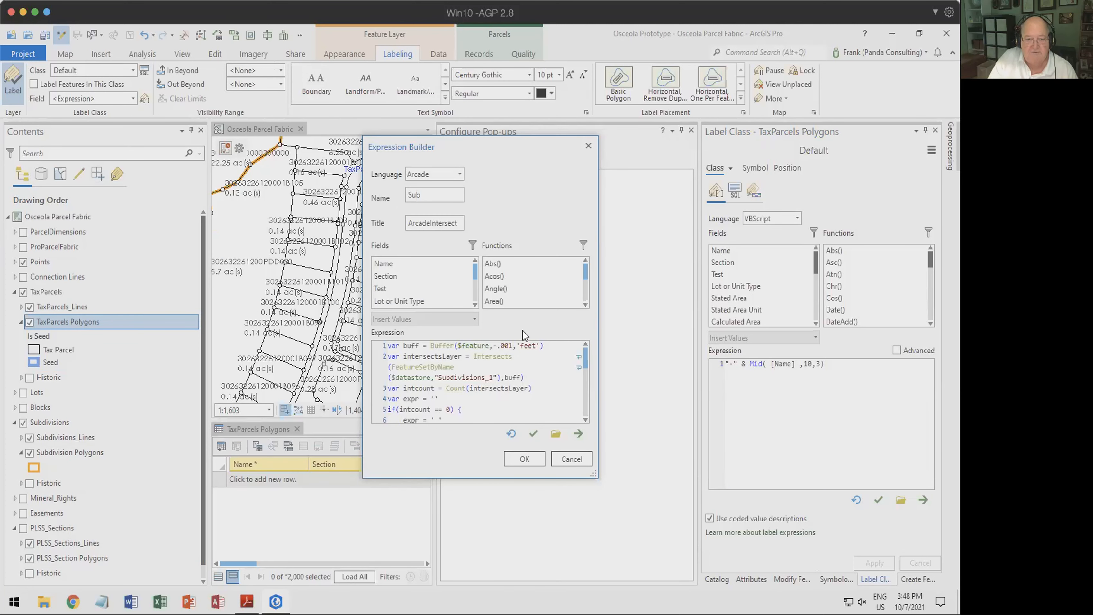
- Select the Parcel_id attribute reference on line 10 of the imported code and accept the expression
{"action": "scroll", "coordinate": [506, 391], "scroll_direction": "down", "scroll_amount": 3}
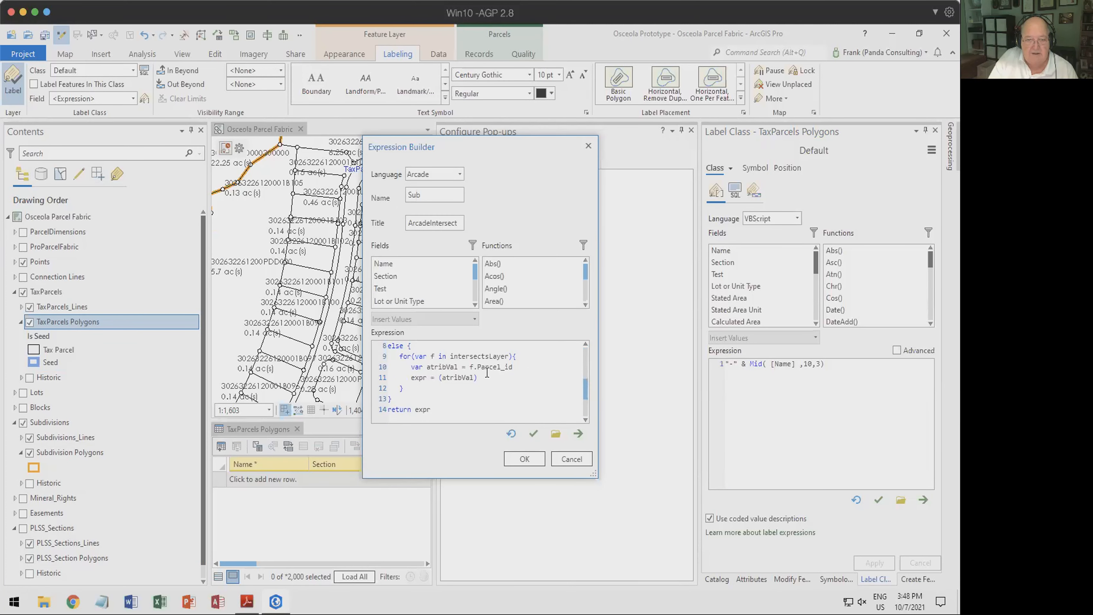
{"action": "left_click_drag", "start_coordinate": [477, 367], "coordinate": [530, 372]}
{"action": "left_click", "coordinate": [524, 460]}
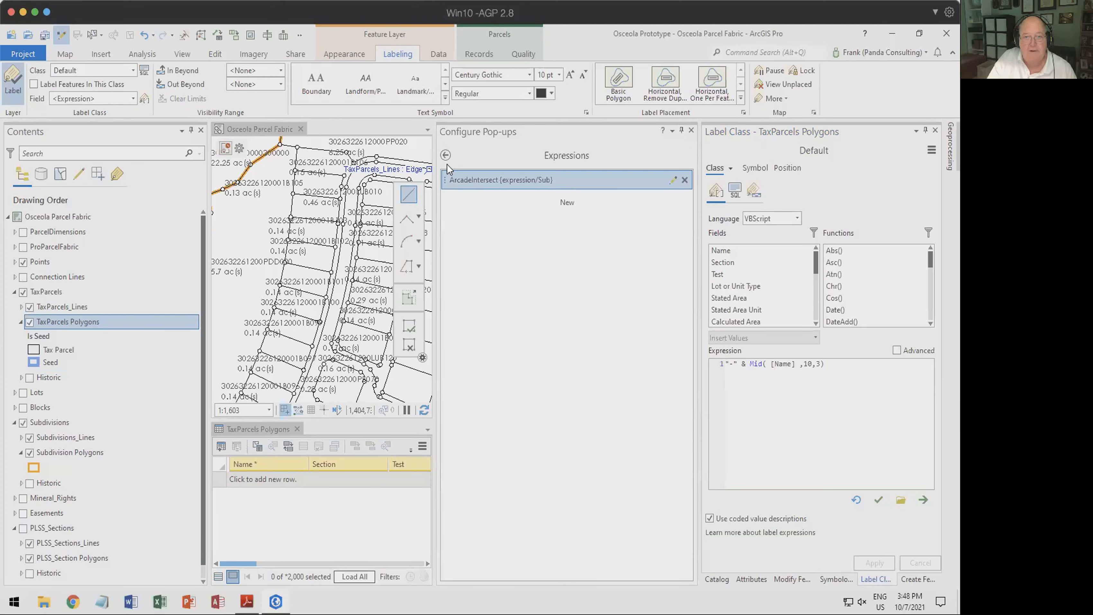
- Complete the pop-up text as "This Parcel {Name} is located in {expression/Sub}", inserting both references as fields, and return to the map
{"action": "left_click", "coordinate": [445, 155]}
{"action": "double_click", "coordinate": [567, 263]}
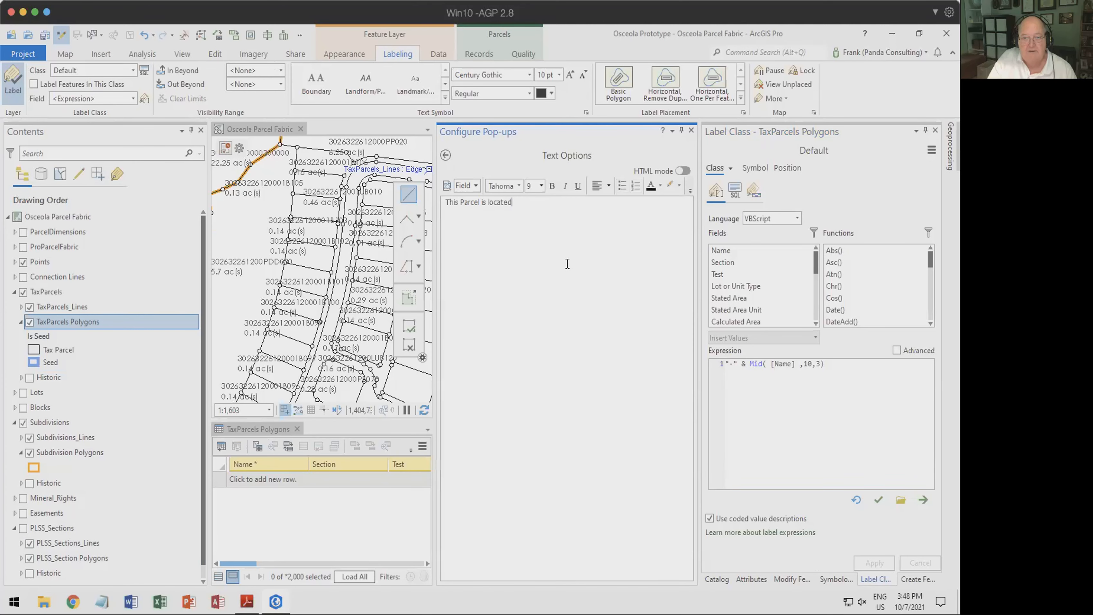
{"action": "type", "text": "in"}
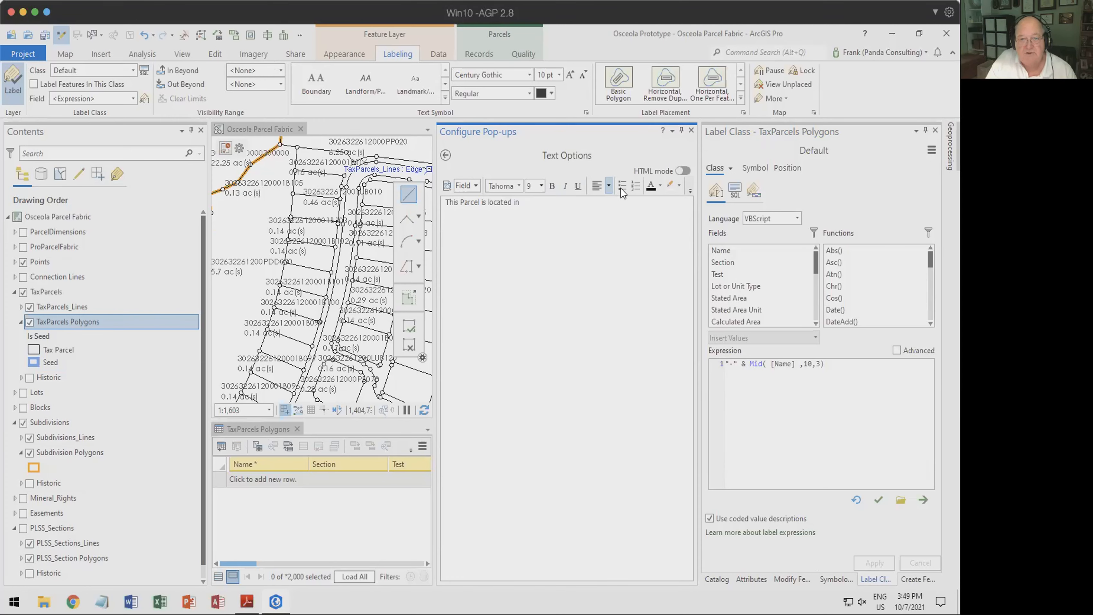
{"action": "left_click", "coordinate": [467, 186]}
{"action": "left_click", "coordinate": [537, 502]}
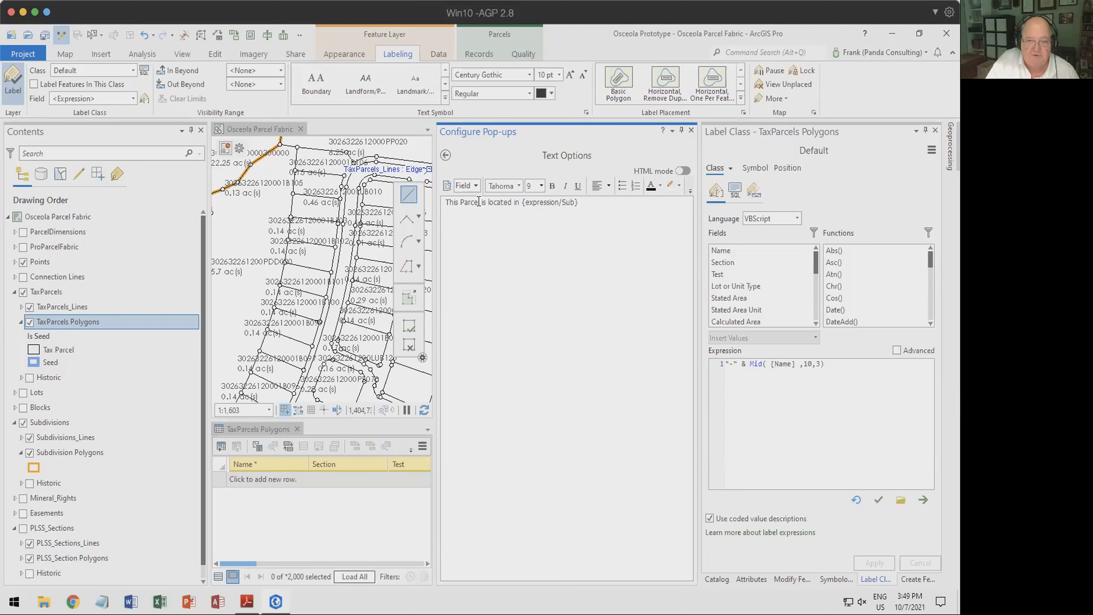
{"action": "left_click", "coordinate": [467, 186]}
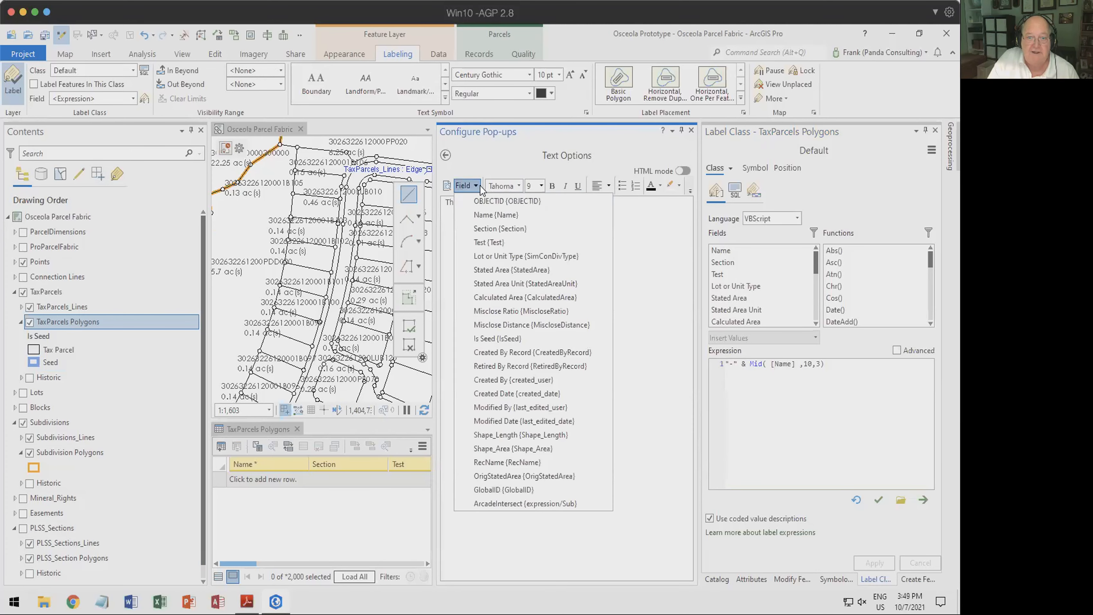
{"action": "left_click", "coordinate": [496, 215]}
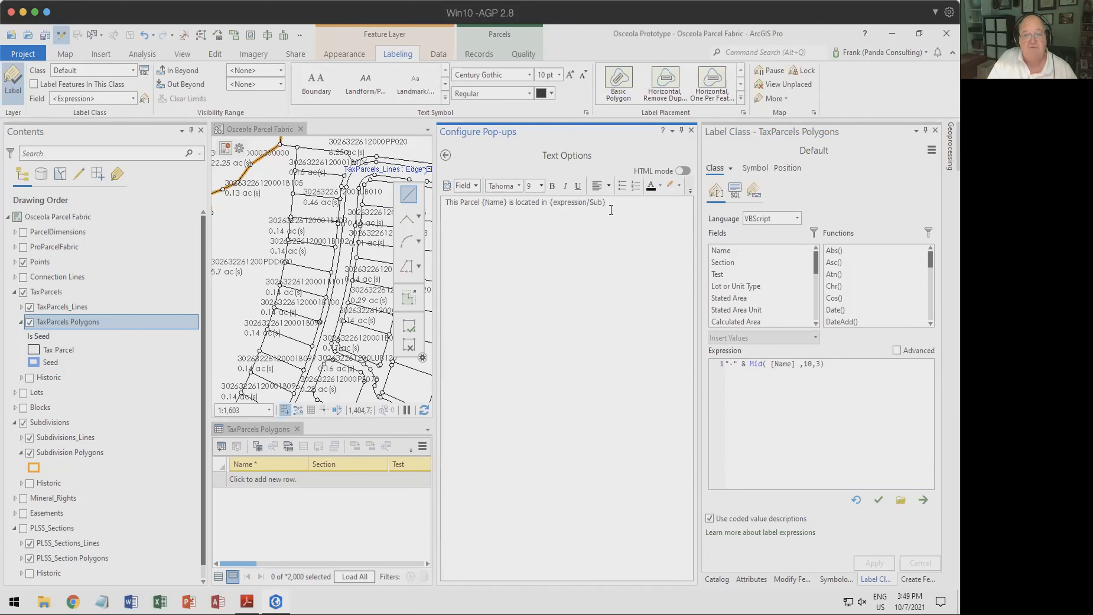
{"action": "left_click", "coordinate": [446, 155]}
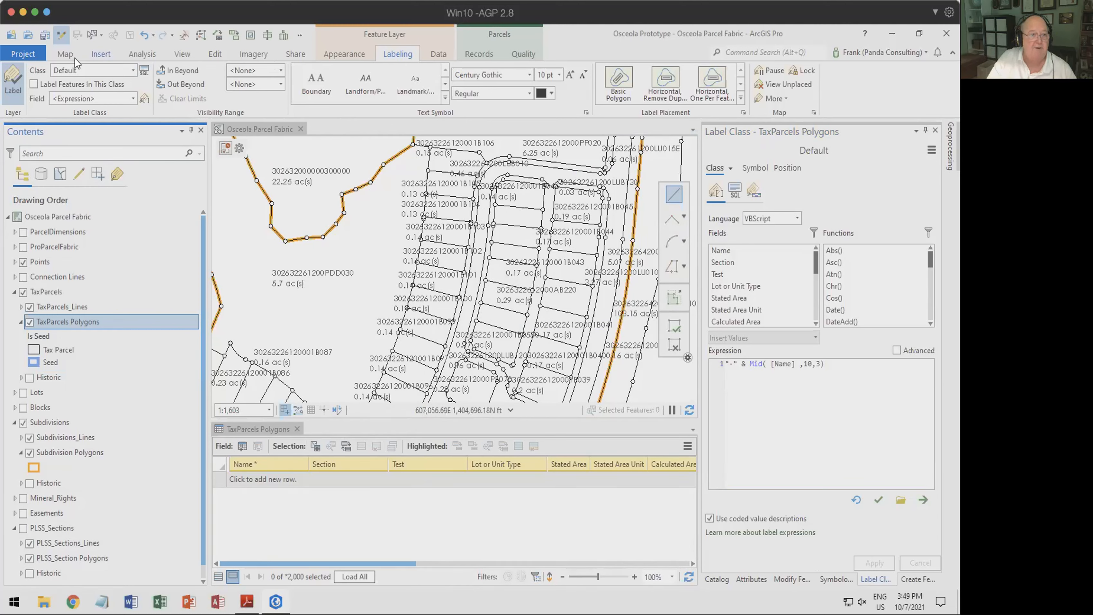
- Set Explore to show pop-ups for the topmost layer and check the pop-up of the 5.7-acre parcel west of the lot rows
{"action": "left_click", "coordinate": [66, 54]}
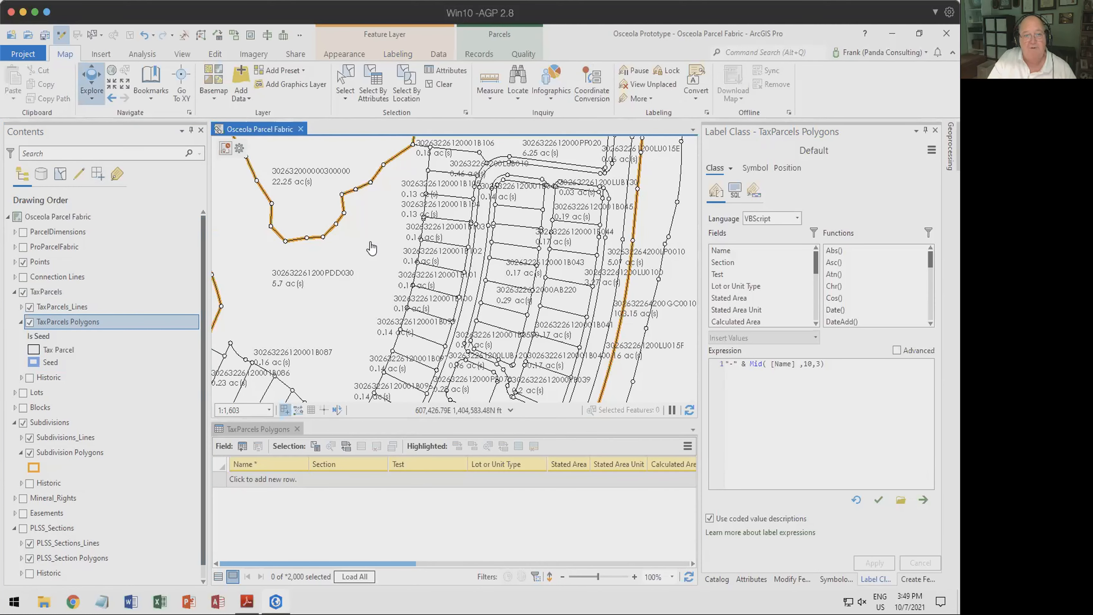
{"action": "left_click", "coordinate": [91, 99]}
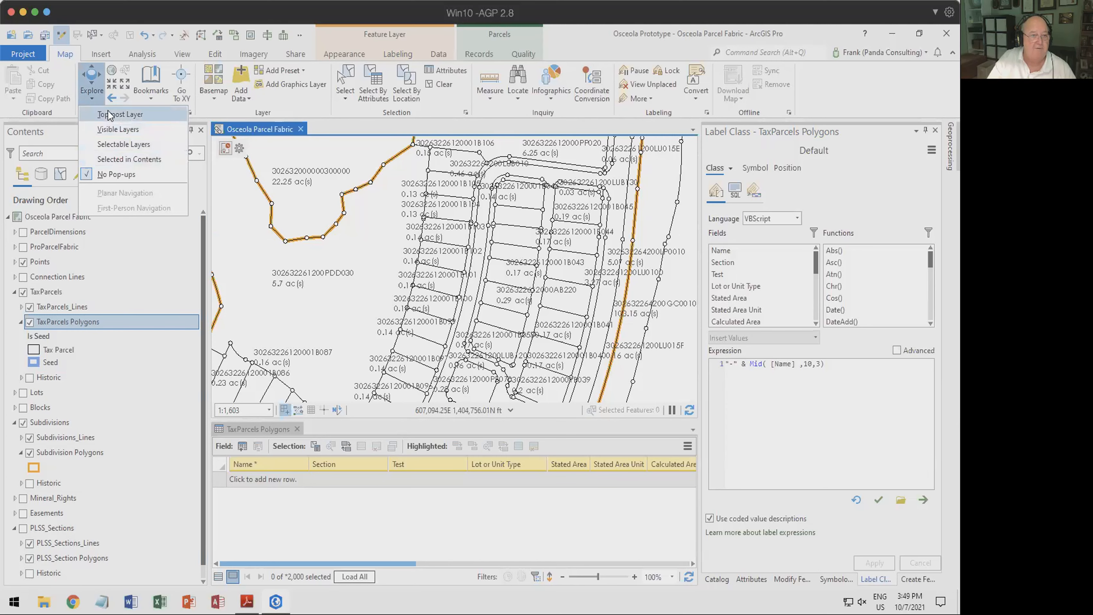
{"action": "left_click", "coordinate": [120, 114]}
{"action": "left_click", "coordinate": [348, 311]}
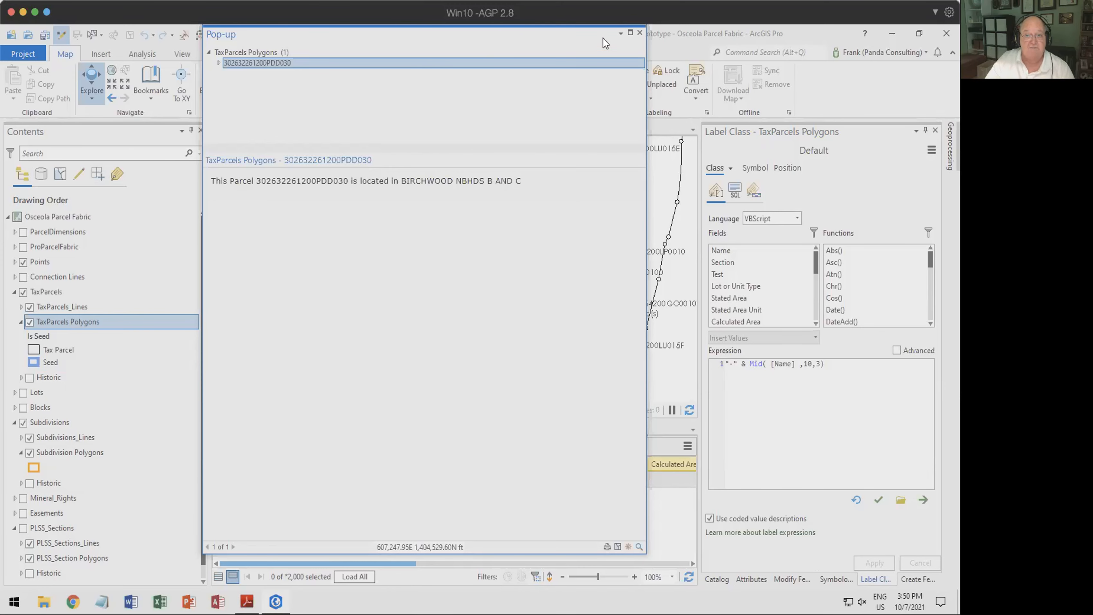
{"action": "left_click", "coordinate": [639, 33]}
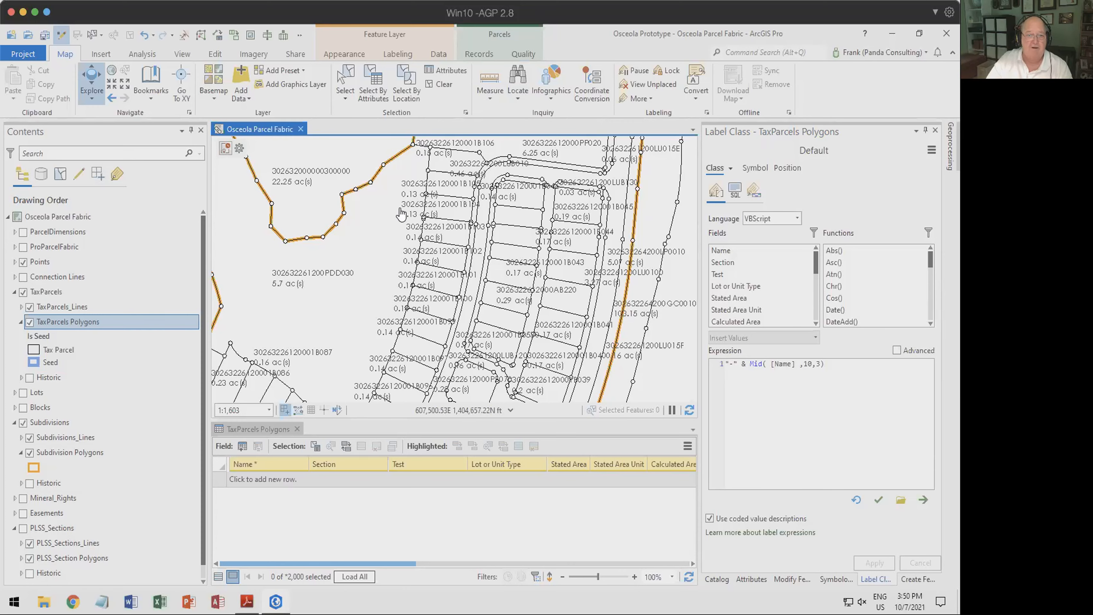
- Inspect the pop-up of a tax parcel in the neighbouring subdivision to the west
{"action": "left_click_drag", "start_coordinate": [402, 212], "coordinate": [482, 406]}
{"action": "left_click_drag", "start_coordinate": [362, 196], "coordinate": [637, 340]}
{"action": "left_click", "coordinate": [471, 228]}
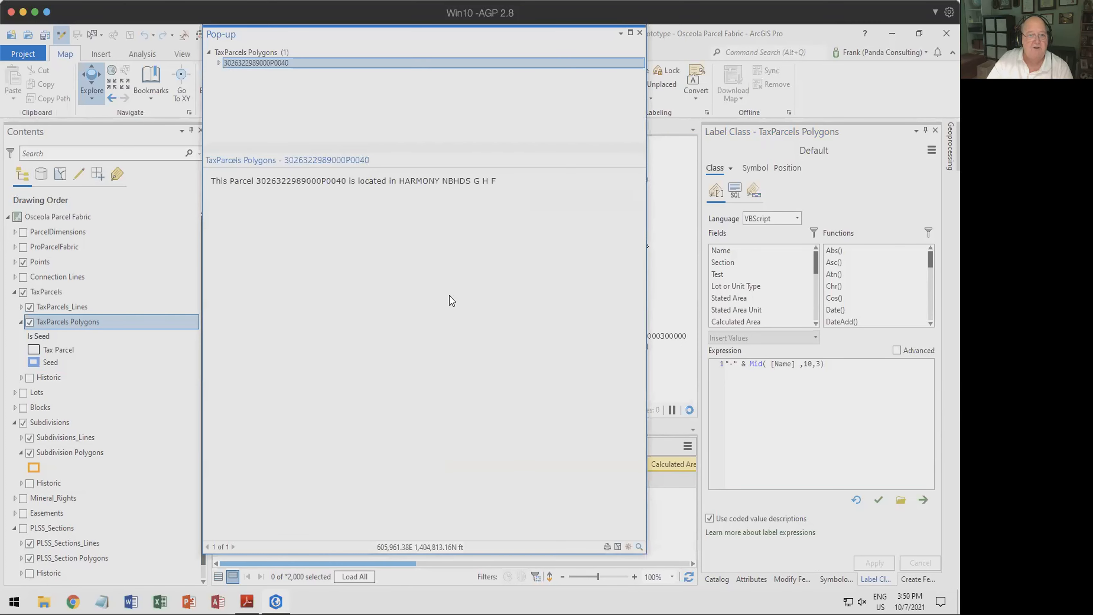
{"action": "left_click", "coordinate": [639, 33]}
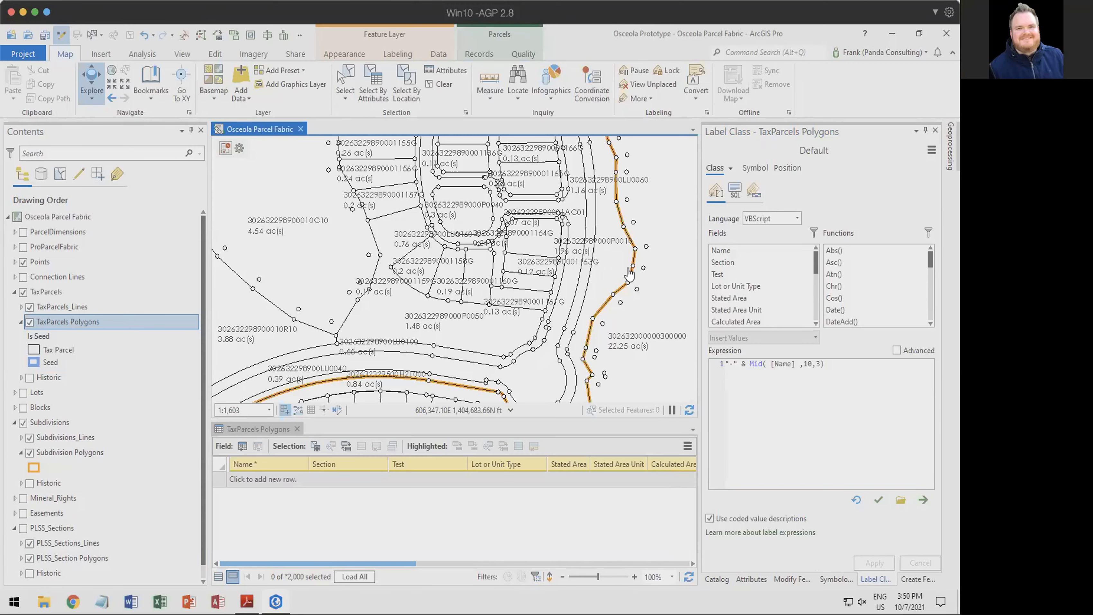